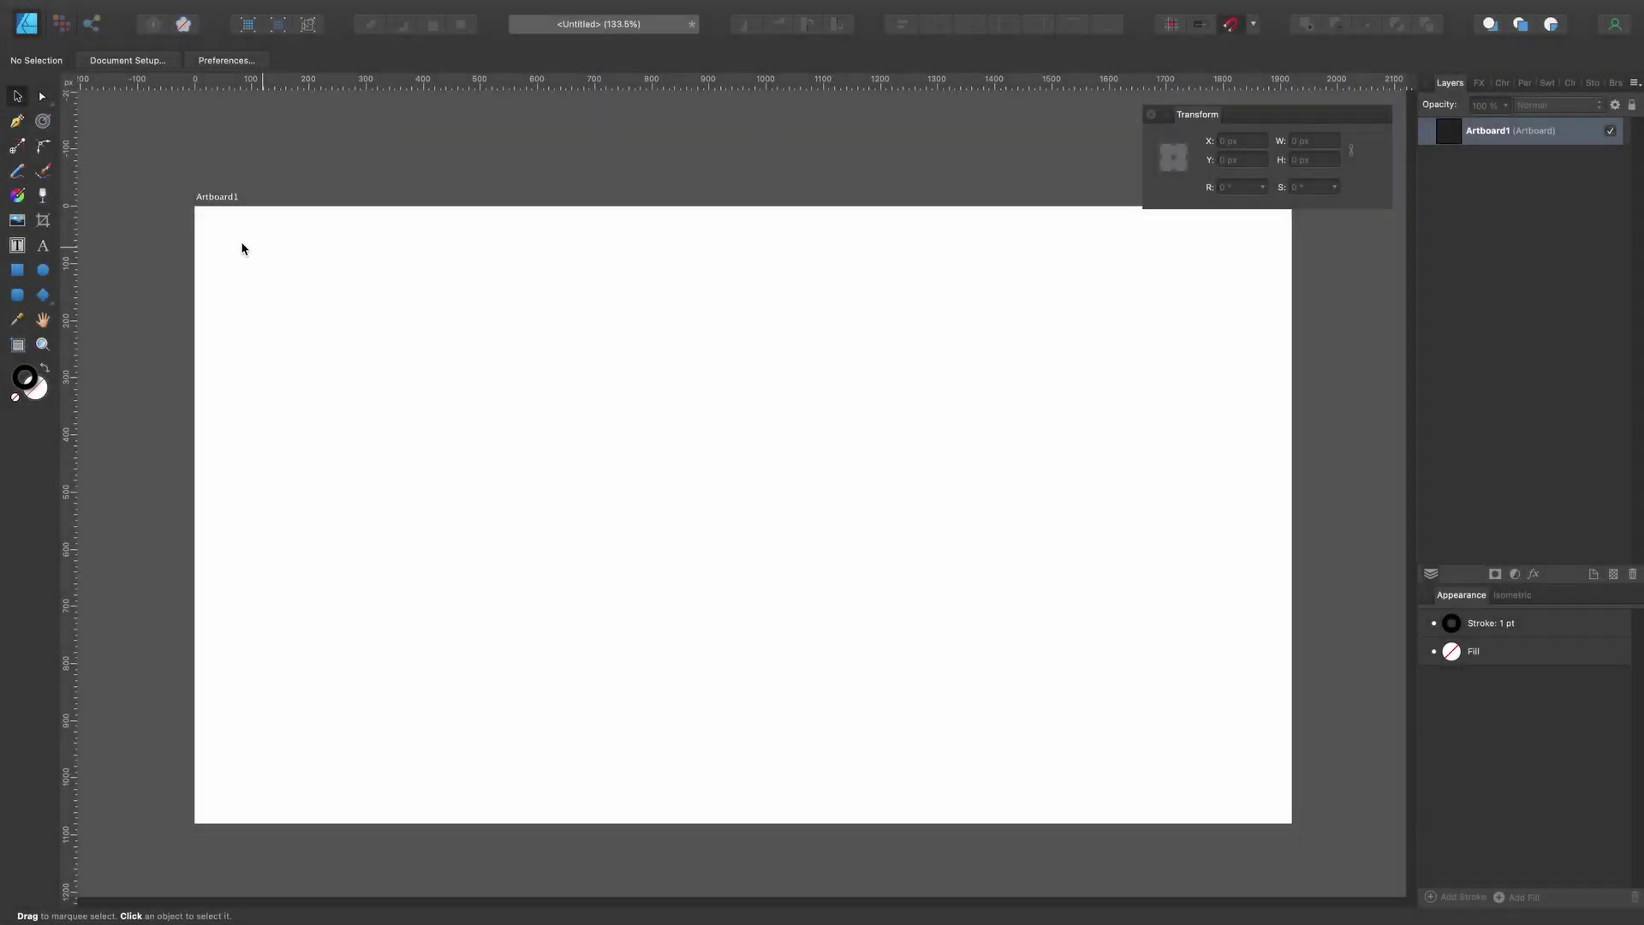
- Draw an ellipse near the artboard's top-left and give it a 12 pt outline
{"action": "left_click", "coordinate": [43, 269]}
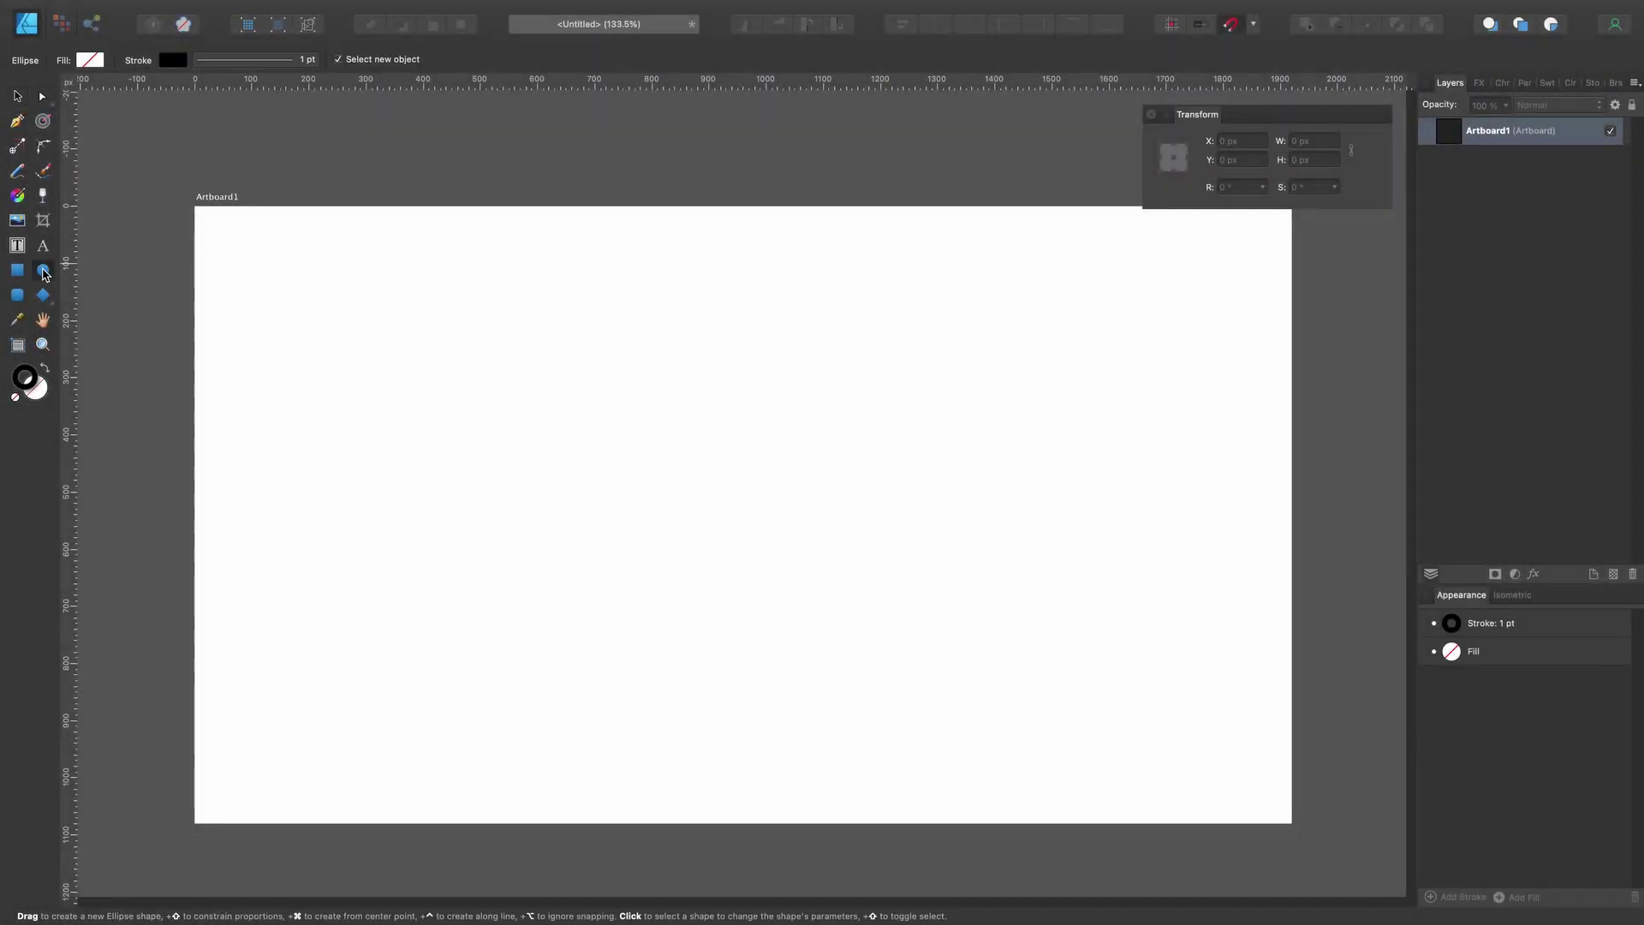
{"action": "left_click_drag", "start_coordinate": [349, 267], "coordinate": [428, 344]}
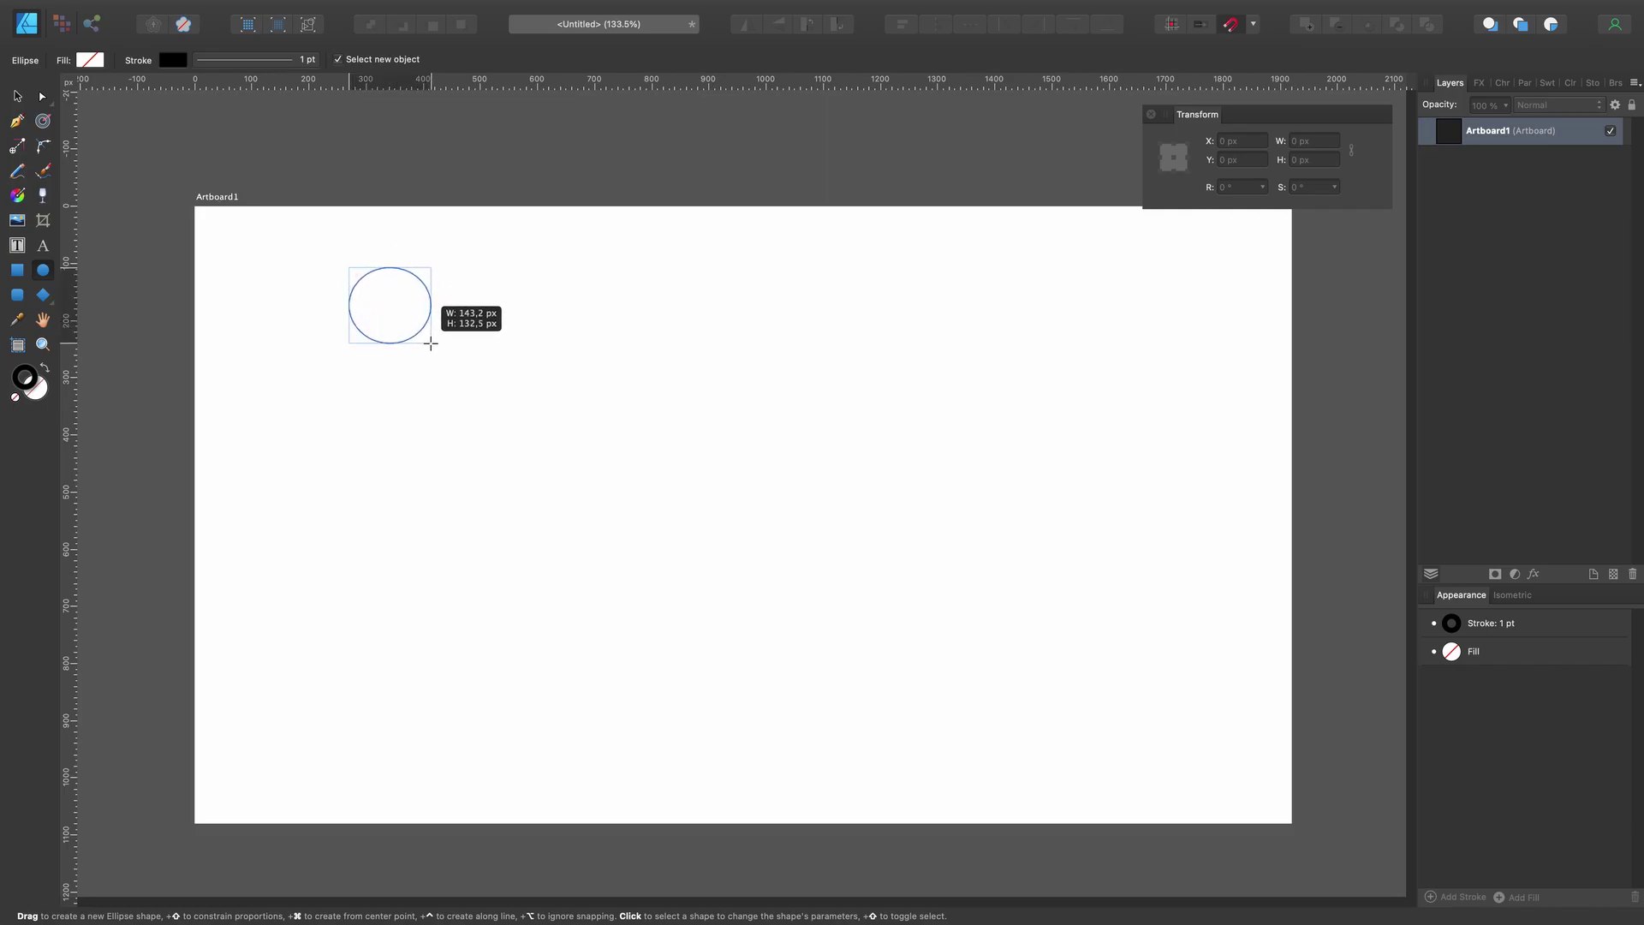
{"action": "left_click", "coordinate": [309, 61]}
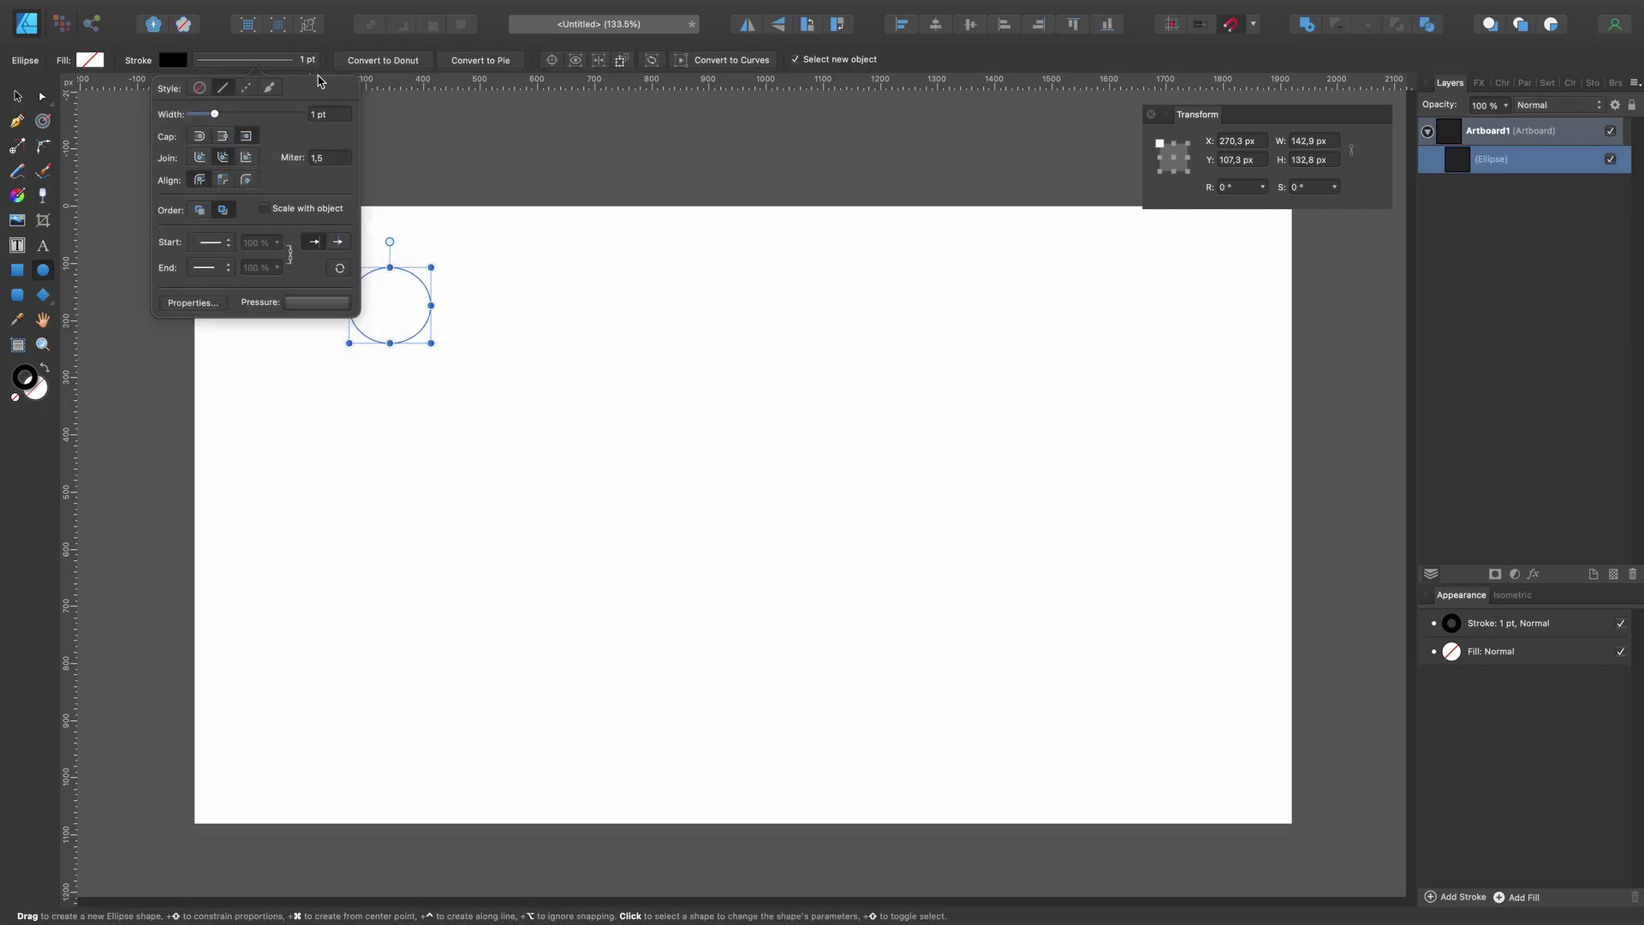
{"action": "left_click", "coordinate": [342, 115]}
{"action": "type", "text": "12"}
{"action": "key", "text": "Return"}
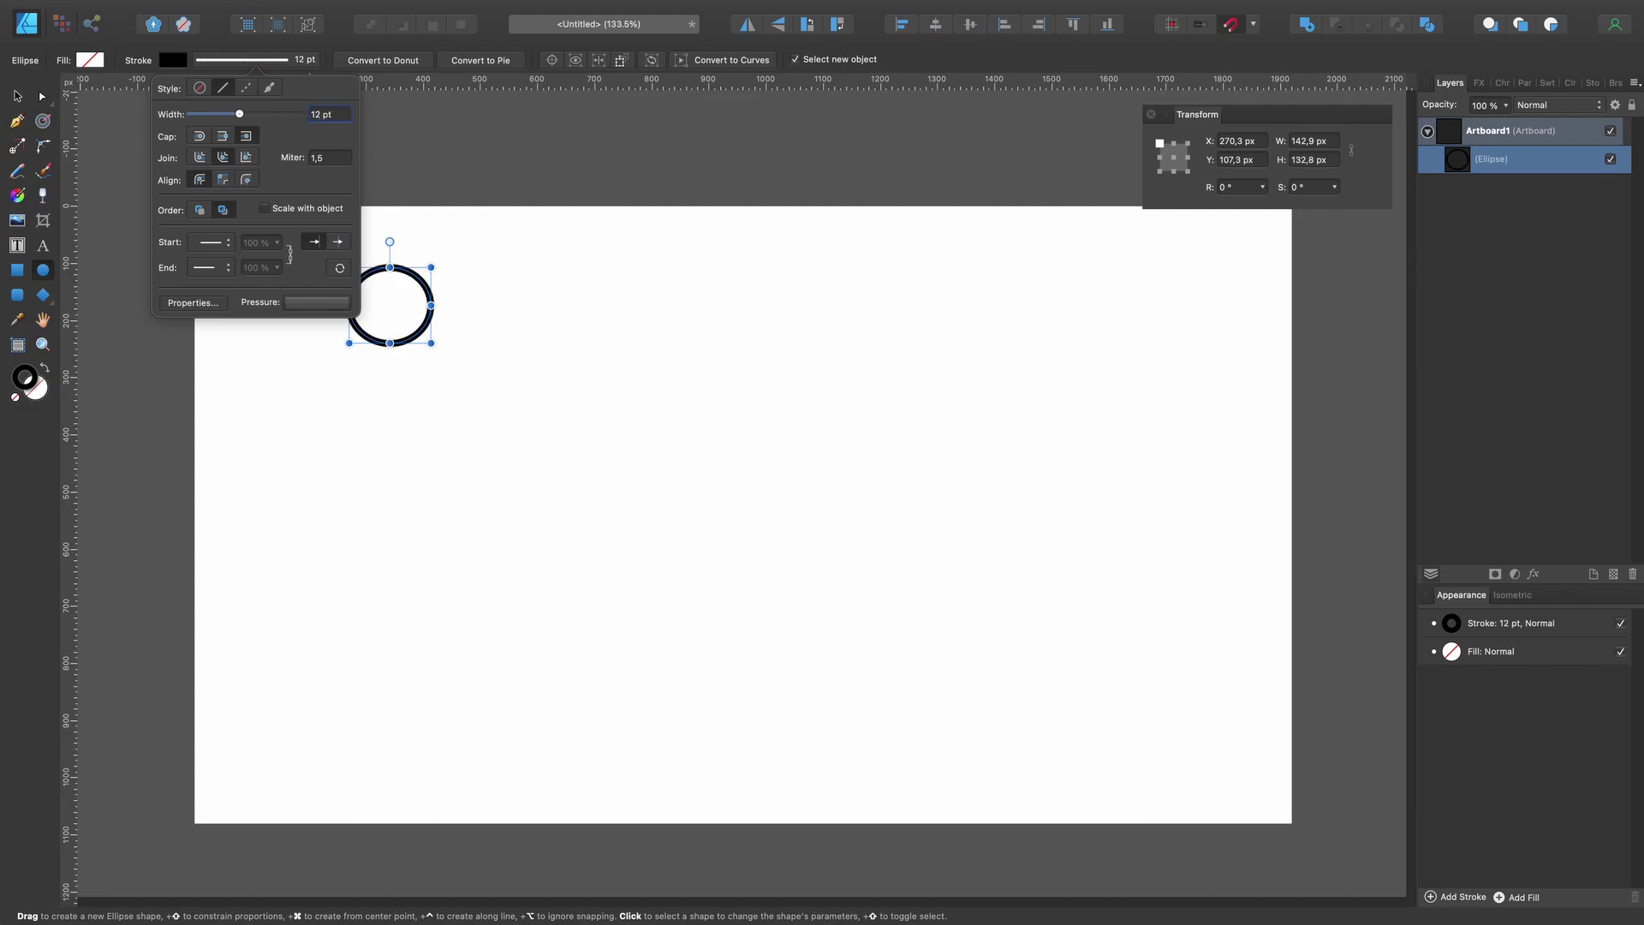
- Resize the ellipse to a 250 × 250 px circle
{"action": "left_click", "coordinate": [1301, 142]}
{"action": "type", "text": "250"}
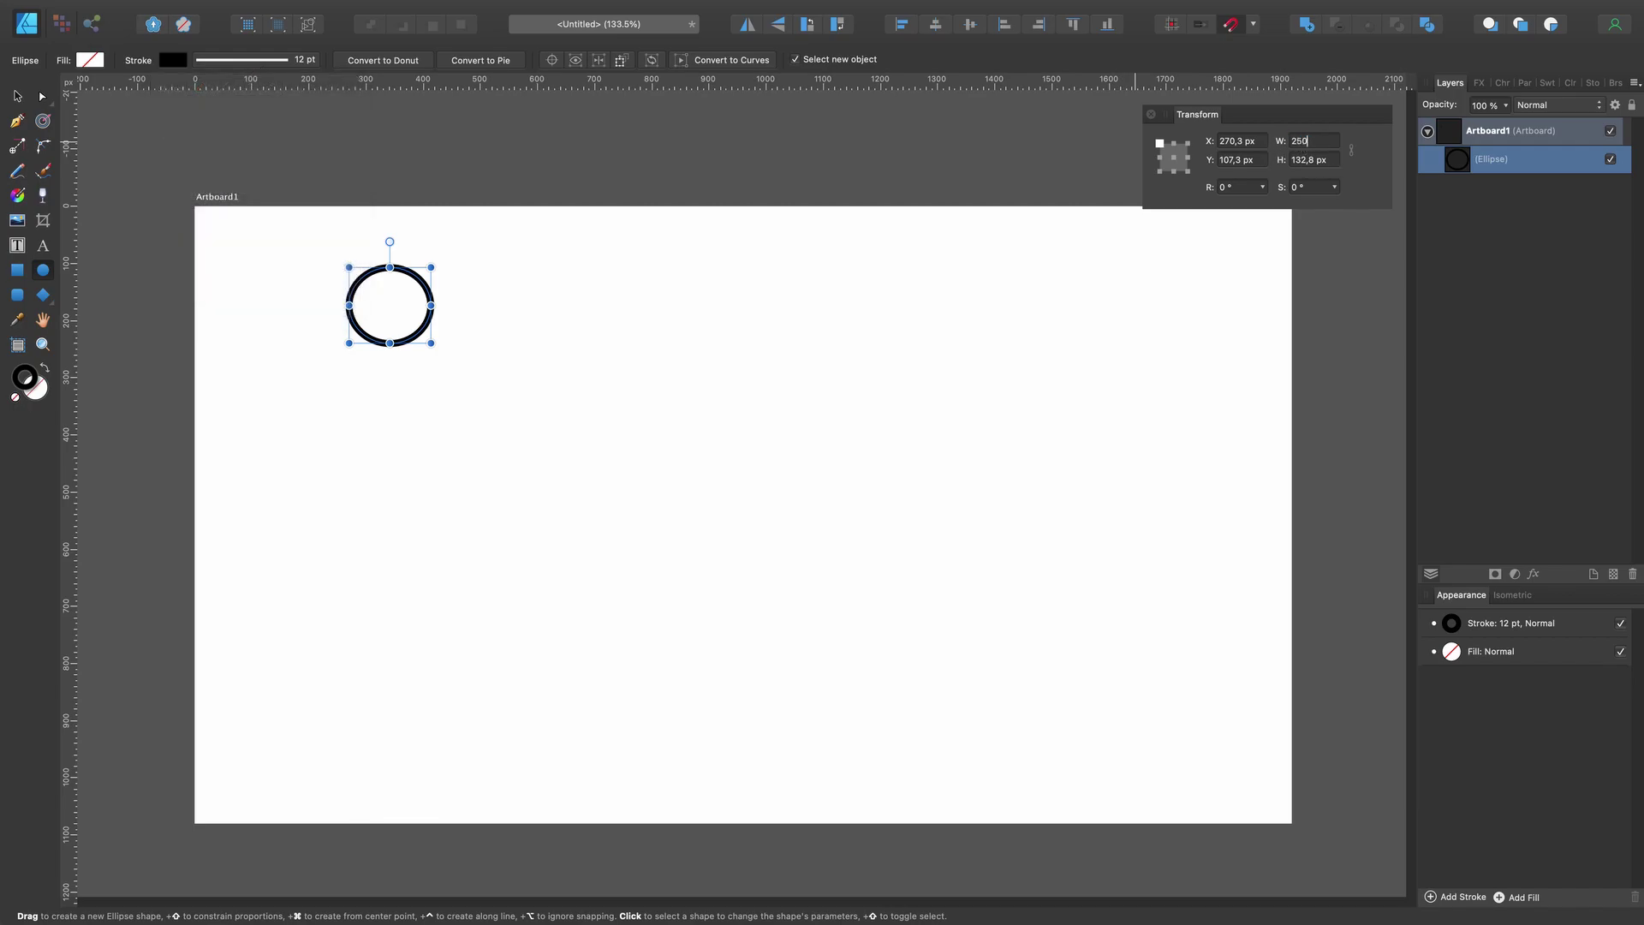
{"action": "left_click", "coordinate": [1308, 163]}
{"action": "type", "text": "250"}
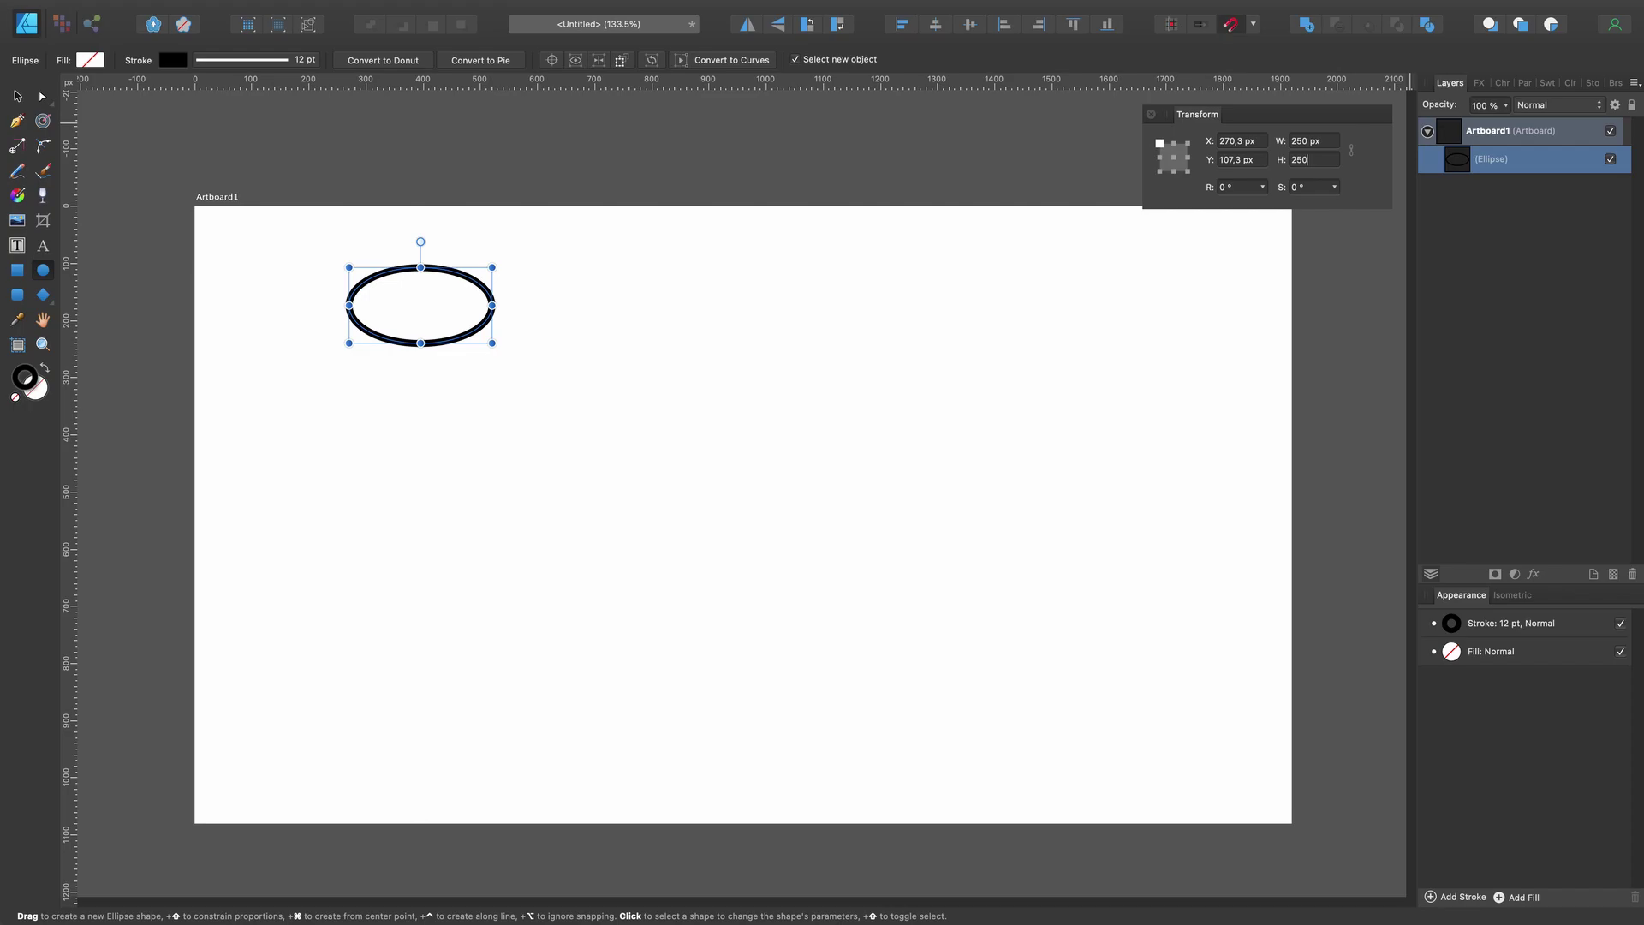
{"action": "key", "text": "Return"}
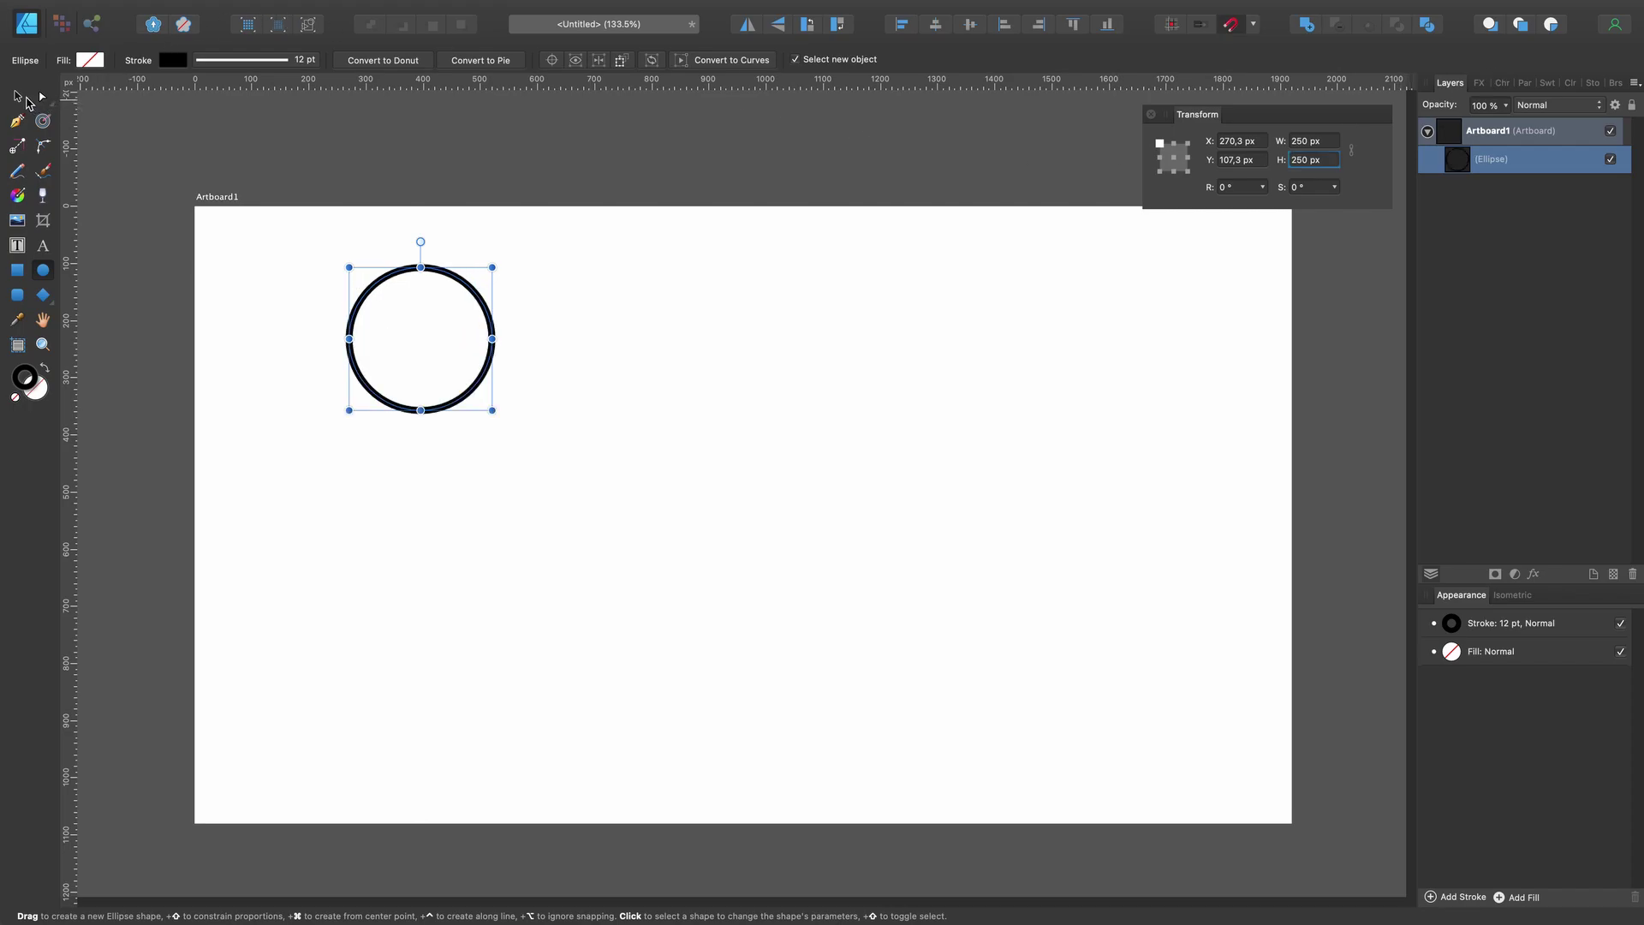
{"action": "left_click", "coordinate": [25, 101]}
- Duplicate the Ellipse layer, then add more identical stacked copies with Command+J
{"action": "left_click", "coordinate": [1541, 342]}
{"action": "left_click", "coordinate": [1490, 159]}
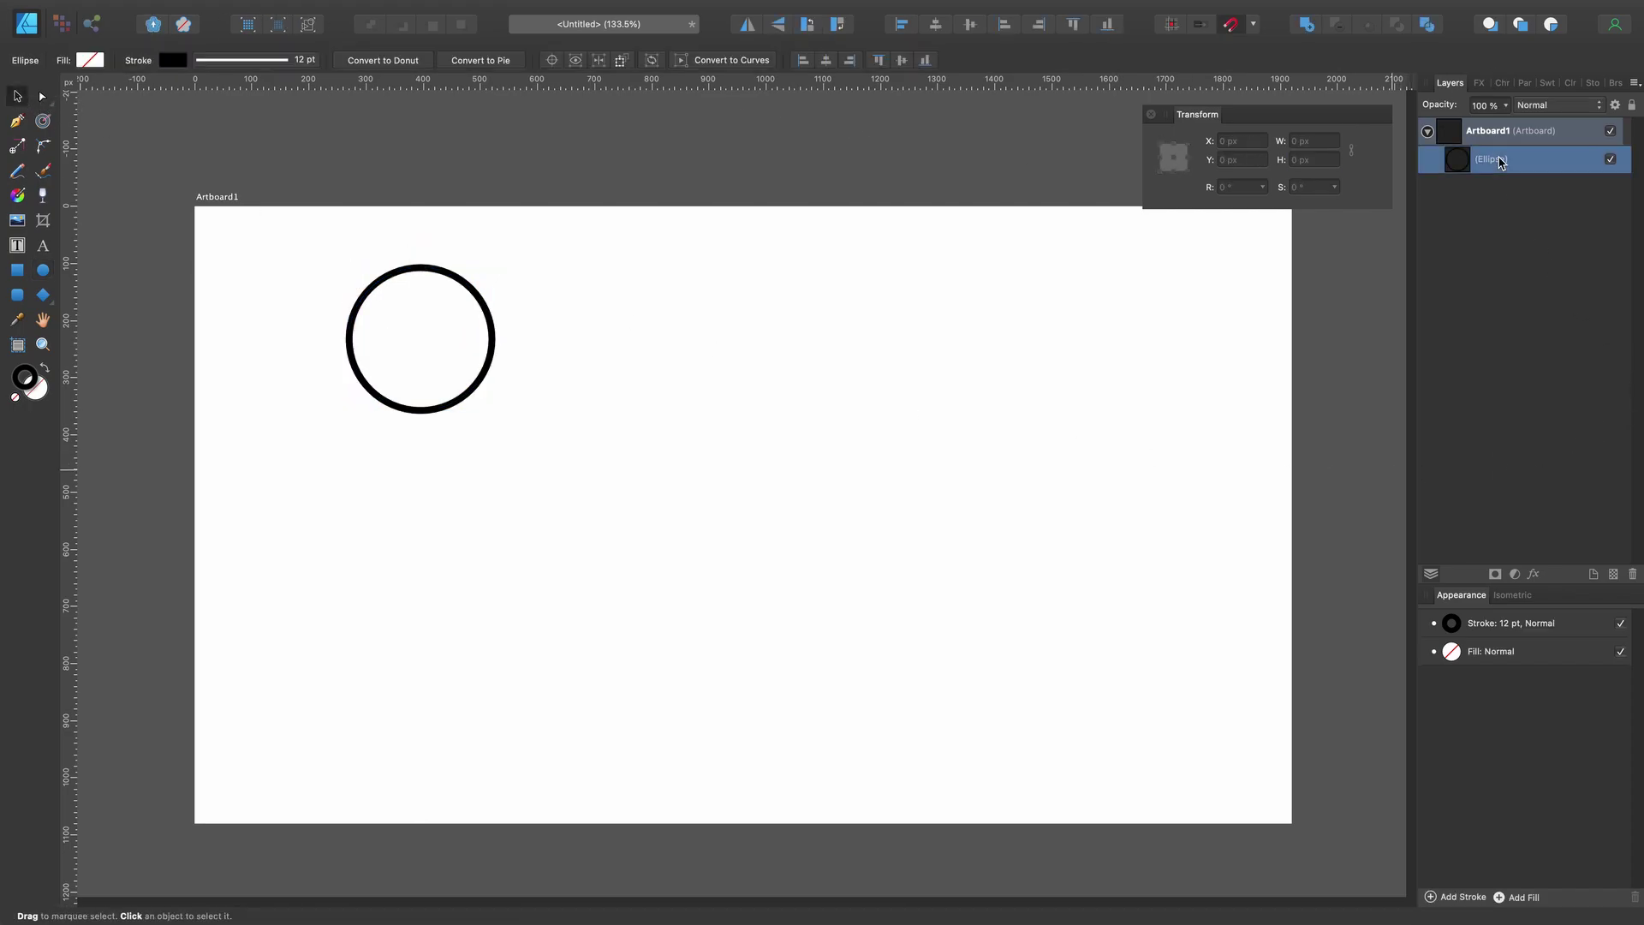
{"action": "right_click", "coordinate": [1444, 159]}
{"action": "left_click", "coordinate": [1501, 318]}
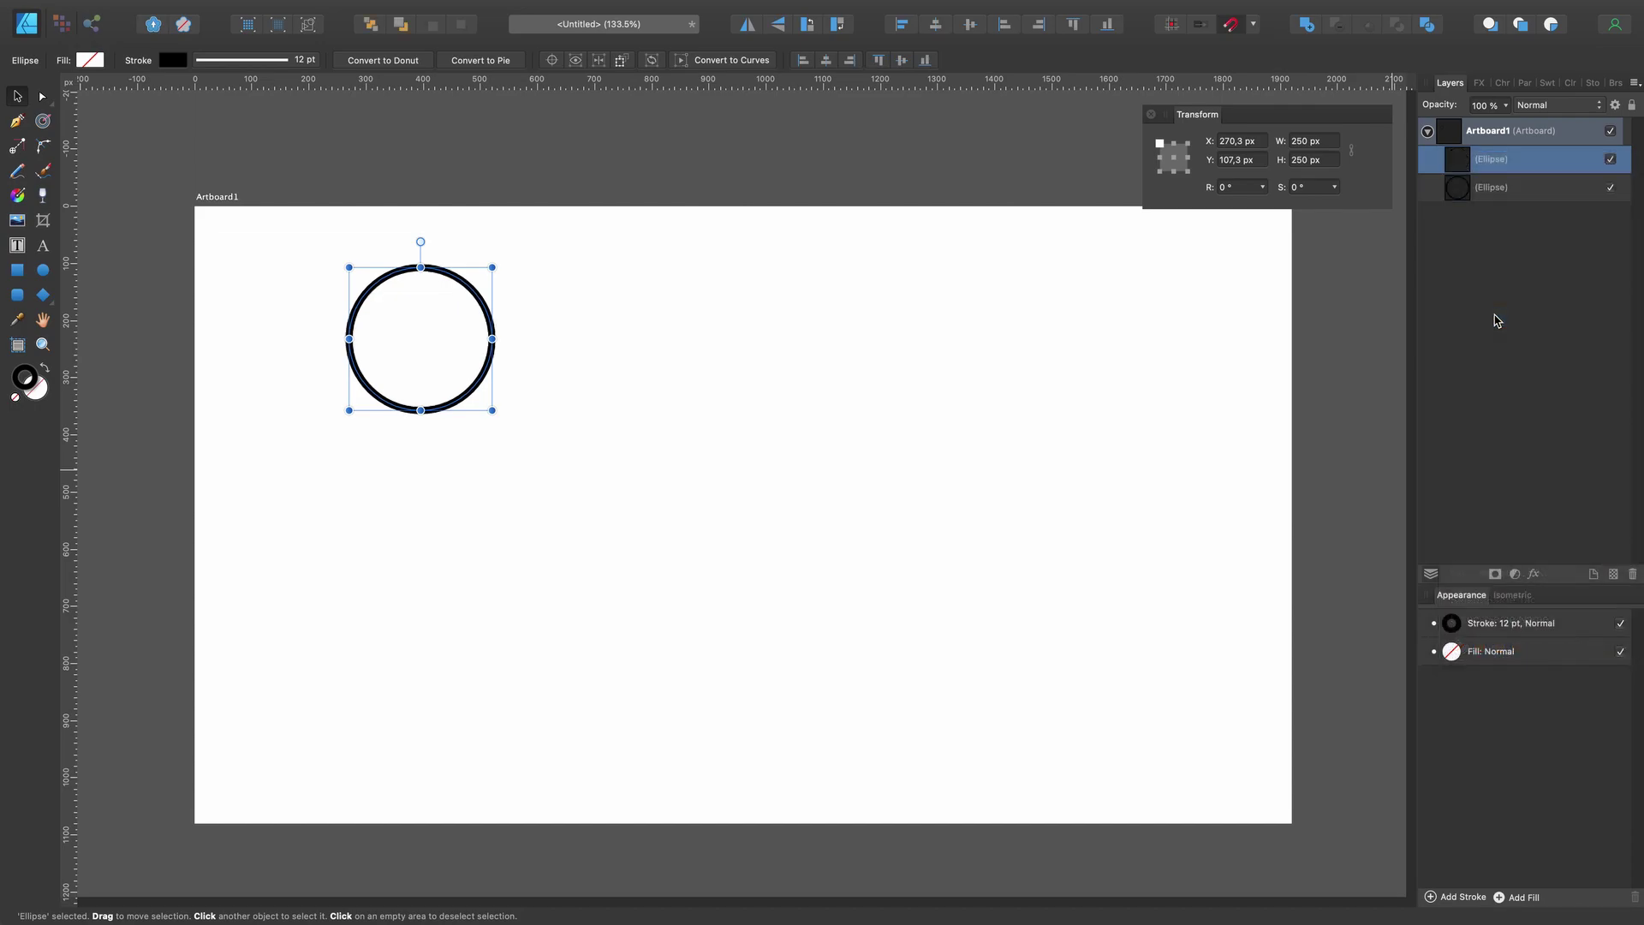
{"action": "key", "text": "super+j"}
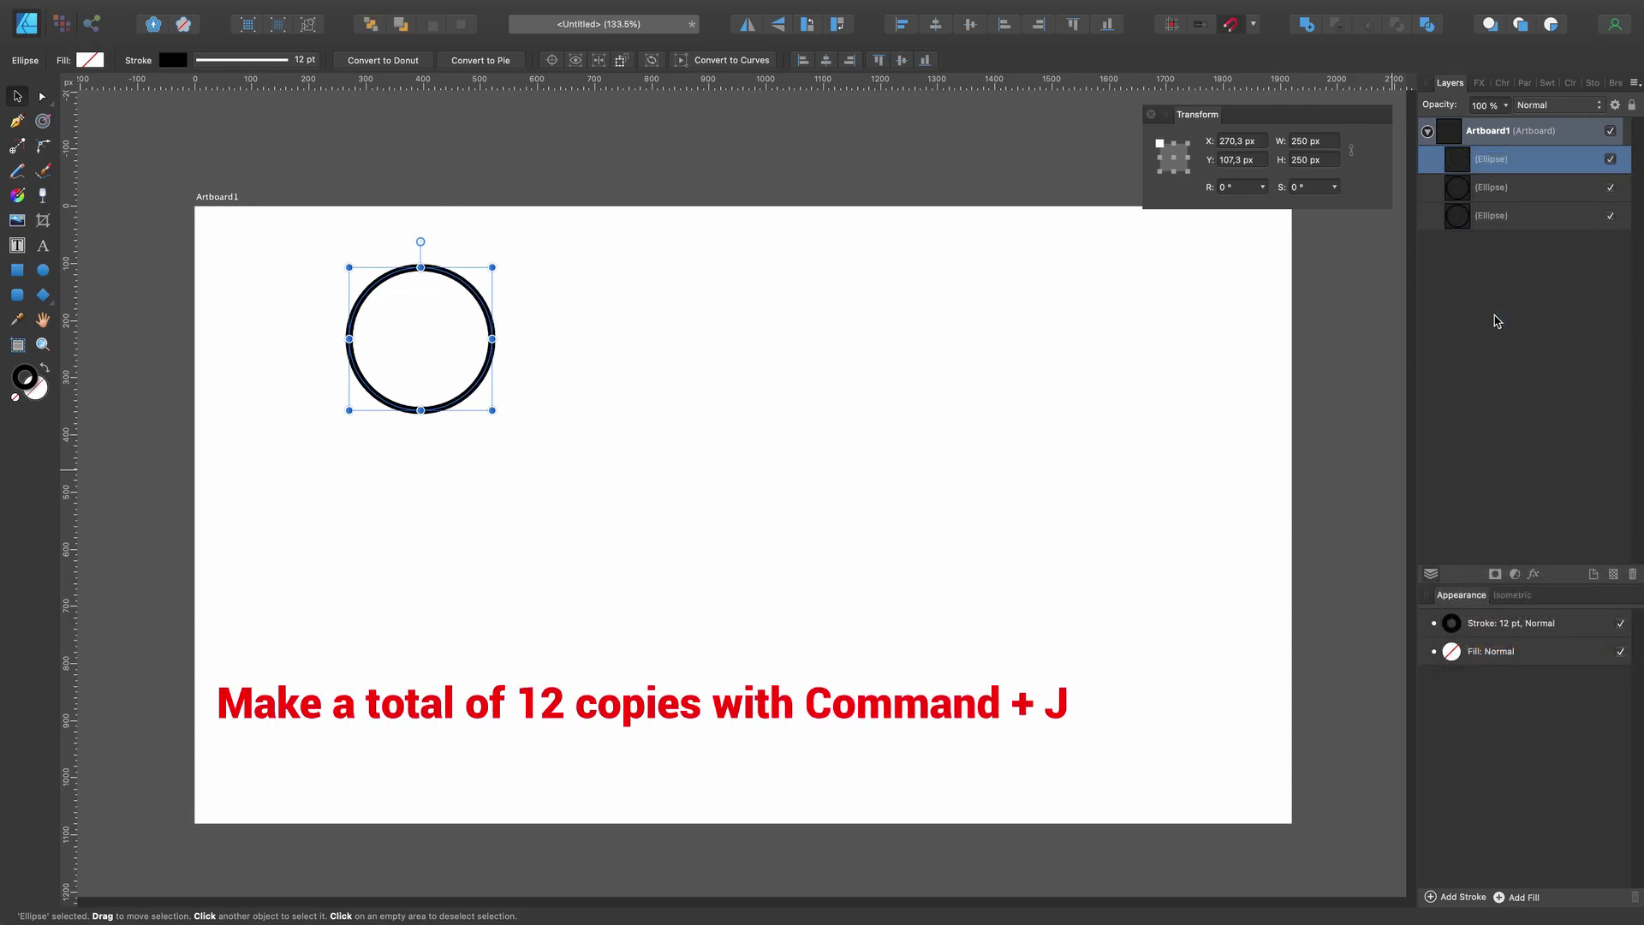
{"action": "key", "text": "super+j"}
{"action": "key", "text": "super+j"}
{"action": "key", "text": "super+j"}
{"action": "key", "text": "super+j"}
{"action": "key", "text": "super+j"}
{"action": "key", "text": "super+j"}
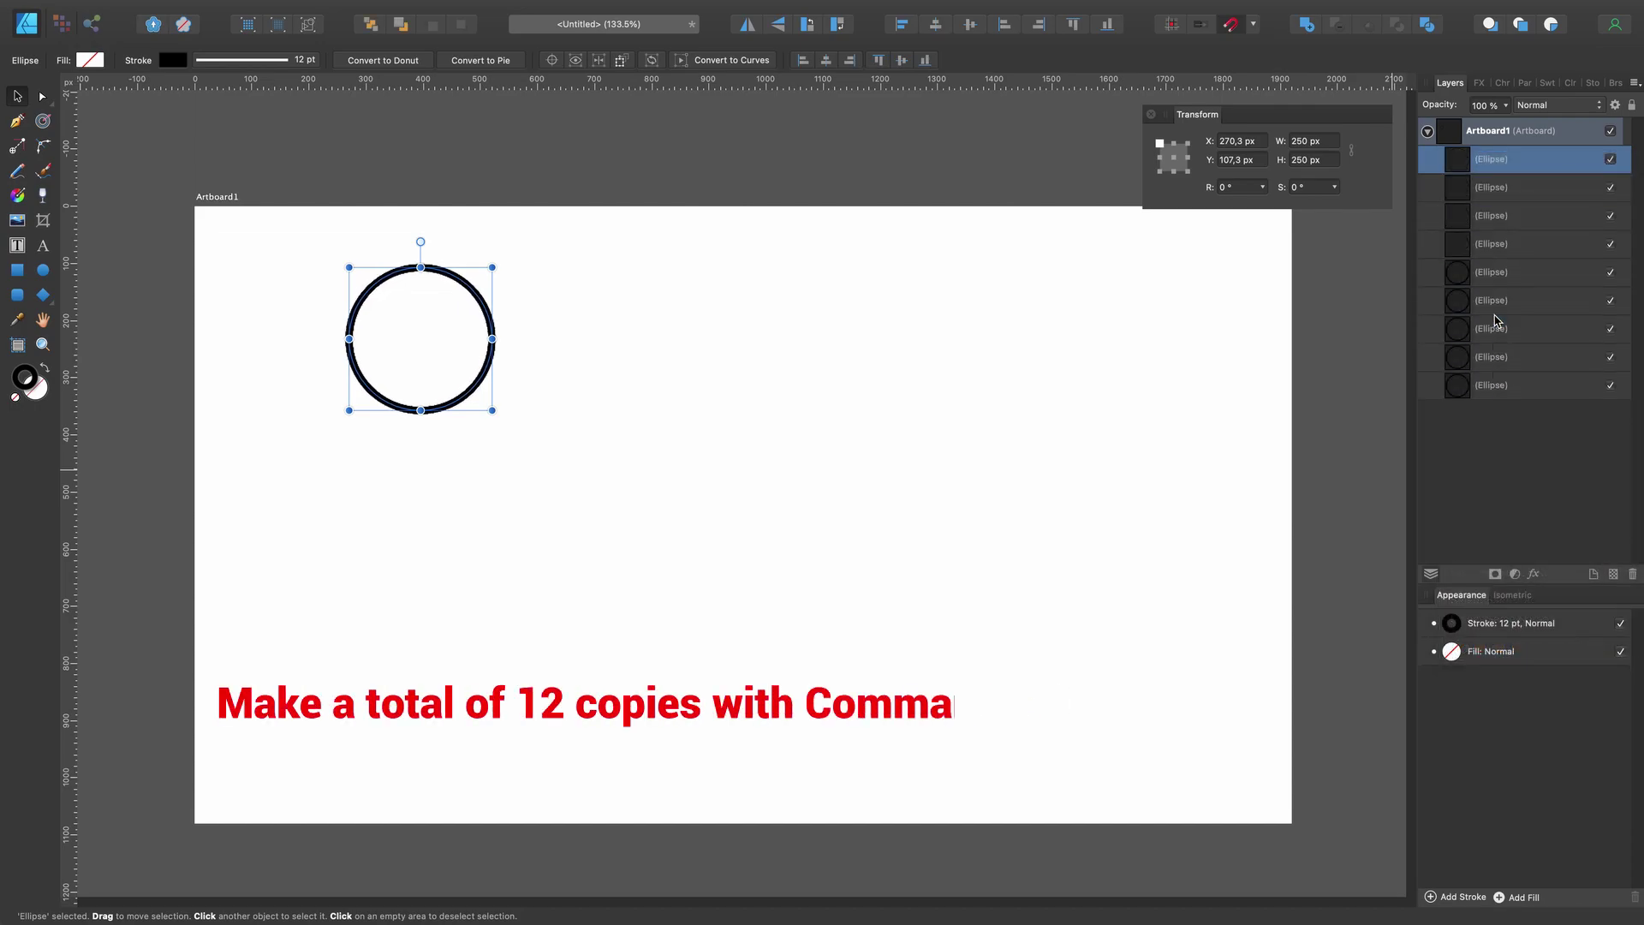
{"action": "key", "text": "super+j"}
{"action": "key", "text": "super+j"}
{"action": "key", "text": "super+j"}
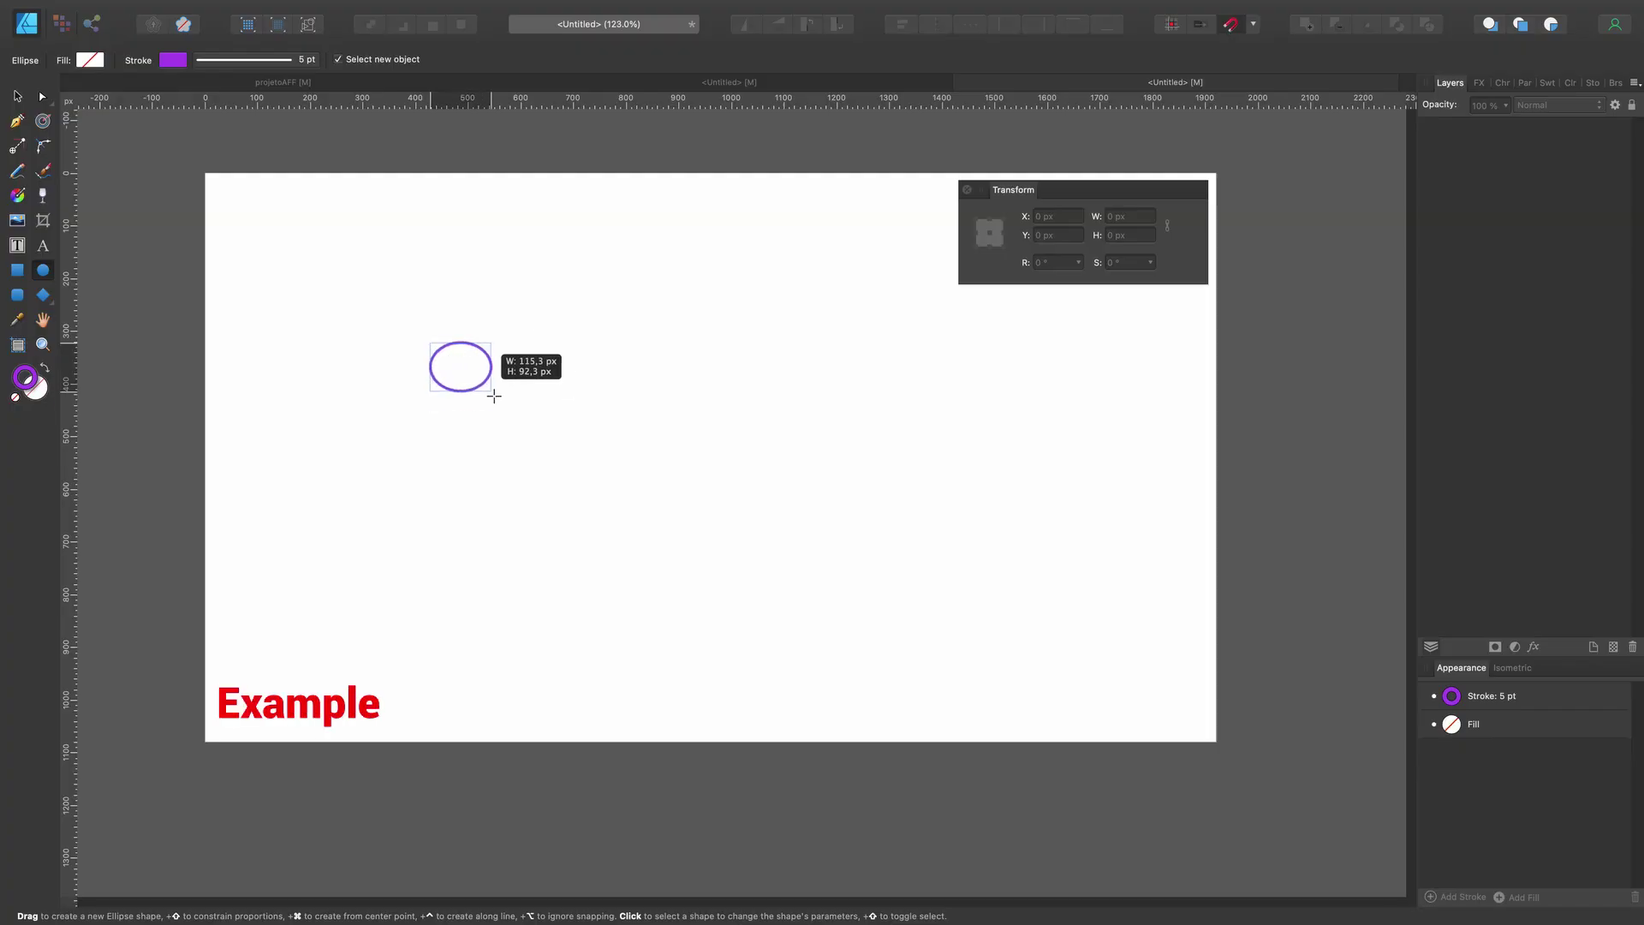
- Draw an example ellipse and size it to a 200 × 200 px circle
{"action": "left_click_drag", "start_coordinate": [492, 389], "coordinate": [518, 424]}
{"action": "left_click", "coordinate": [1118, 220]}
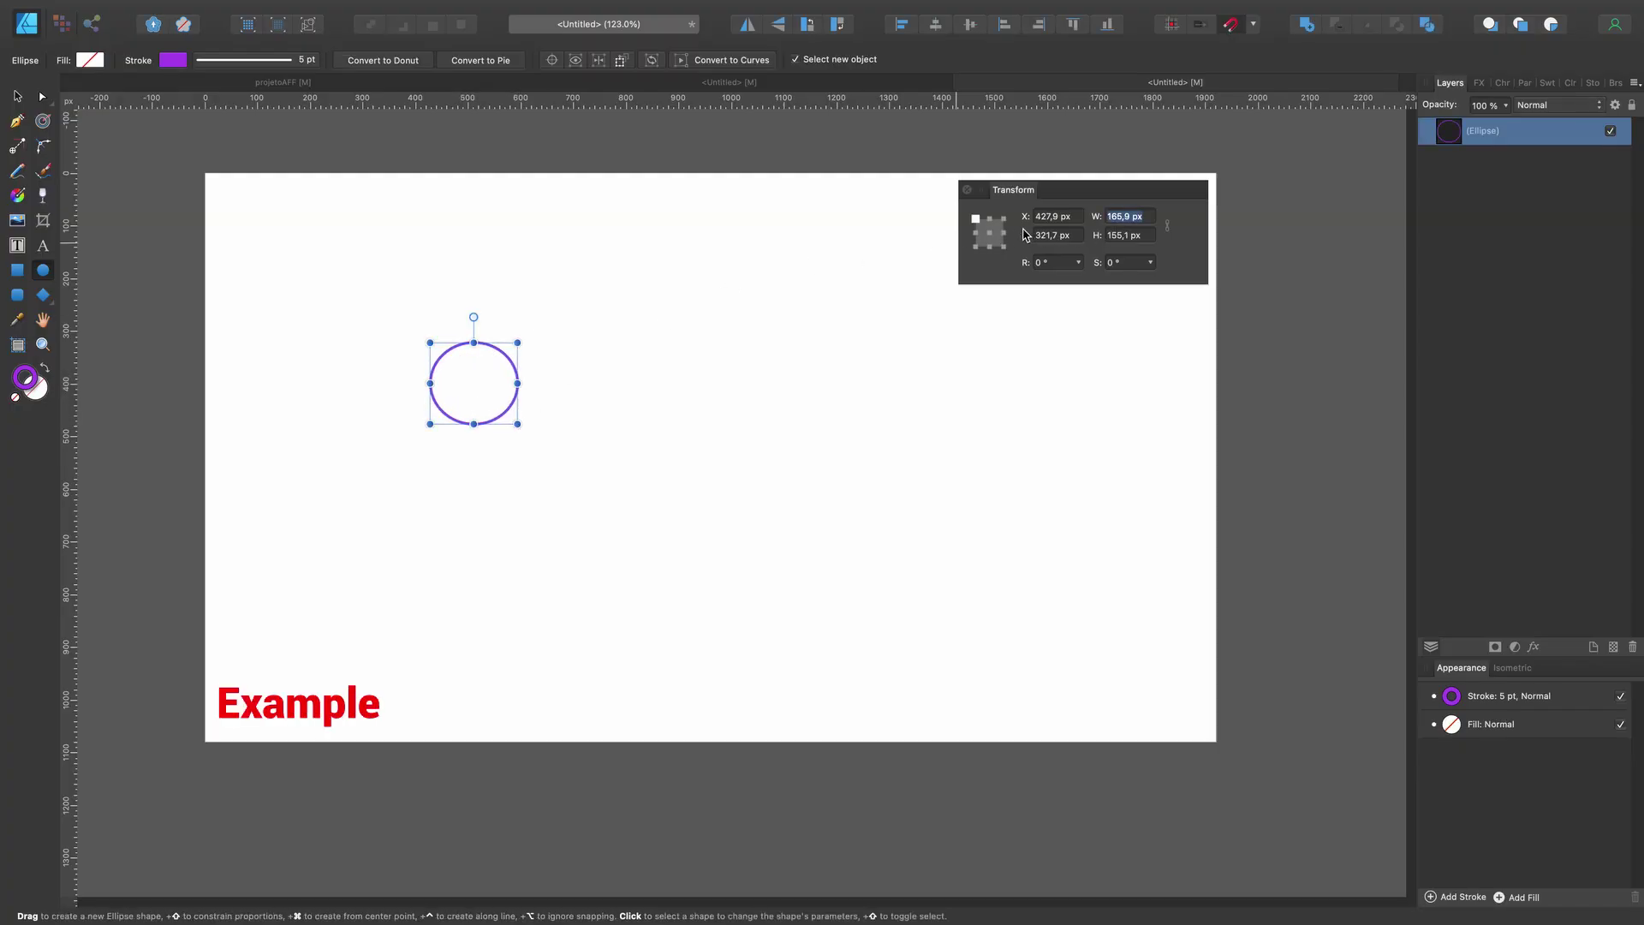
{"action": "type", "text": "200"}
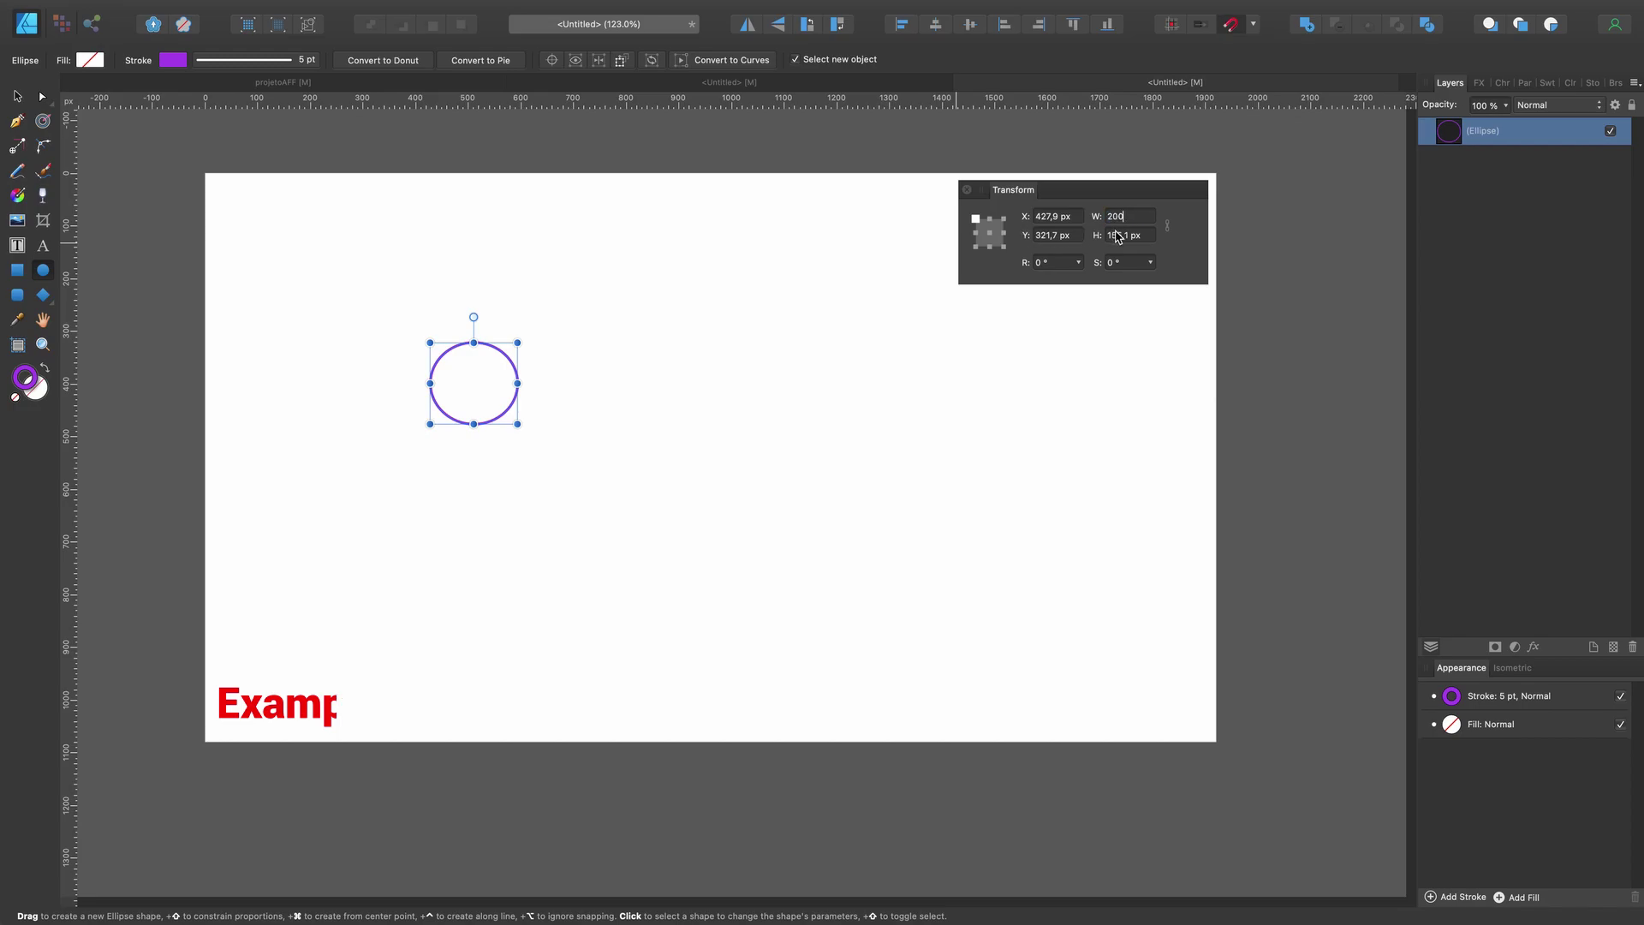
{"action": "key", "text": "Tab"}
{"action": "type", "text": "20"}
{"action": "key", "text": "Return"}
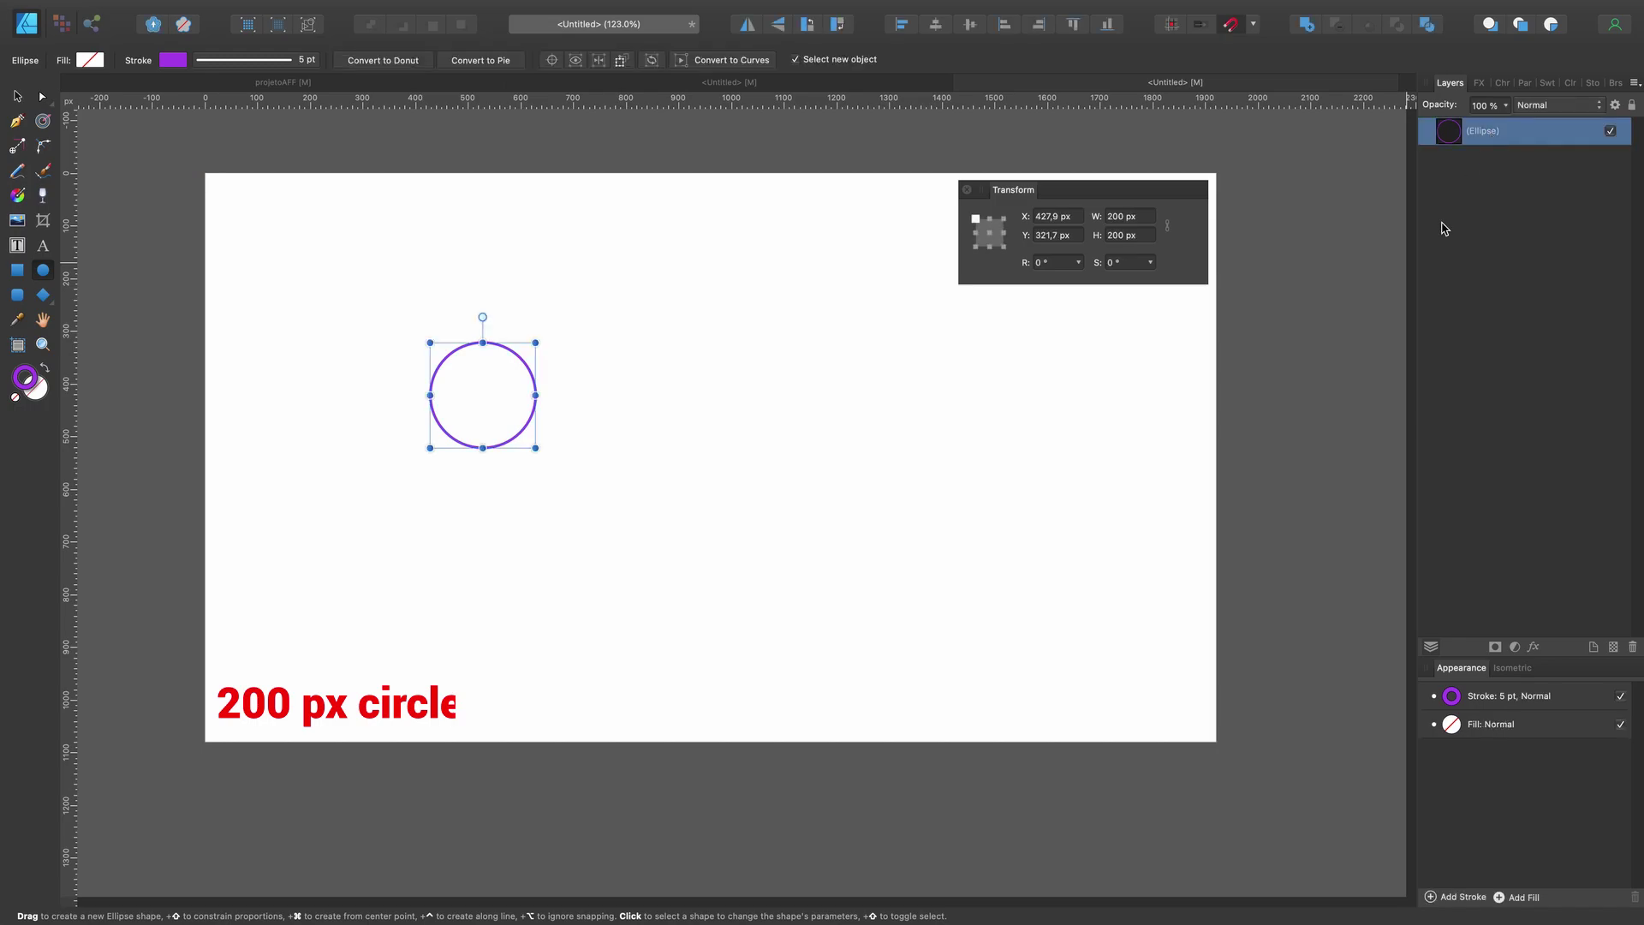
- Duplicate the example circle and resize the copy to 250 × 250 px
{"action": "key", "text": "super+j"}
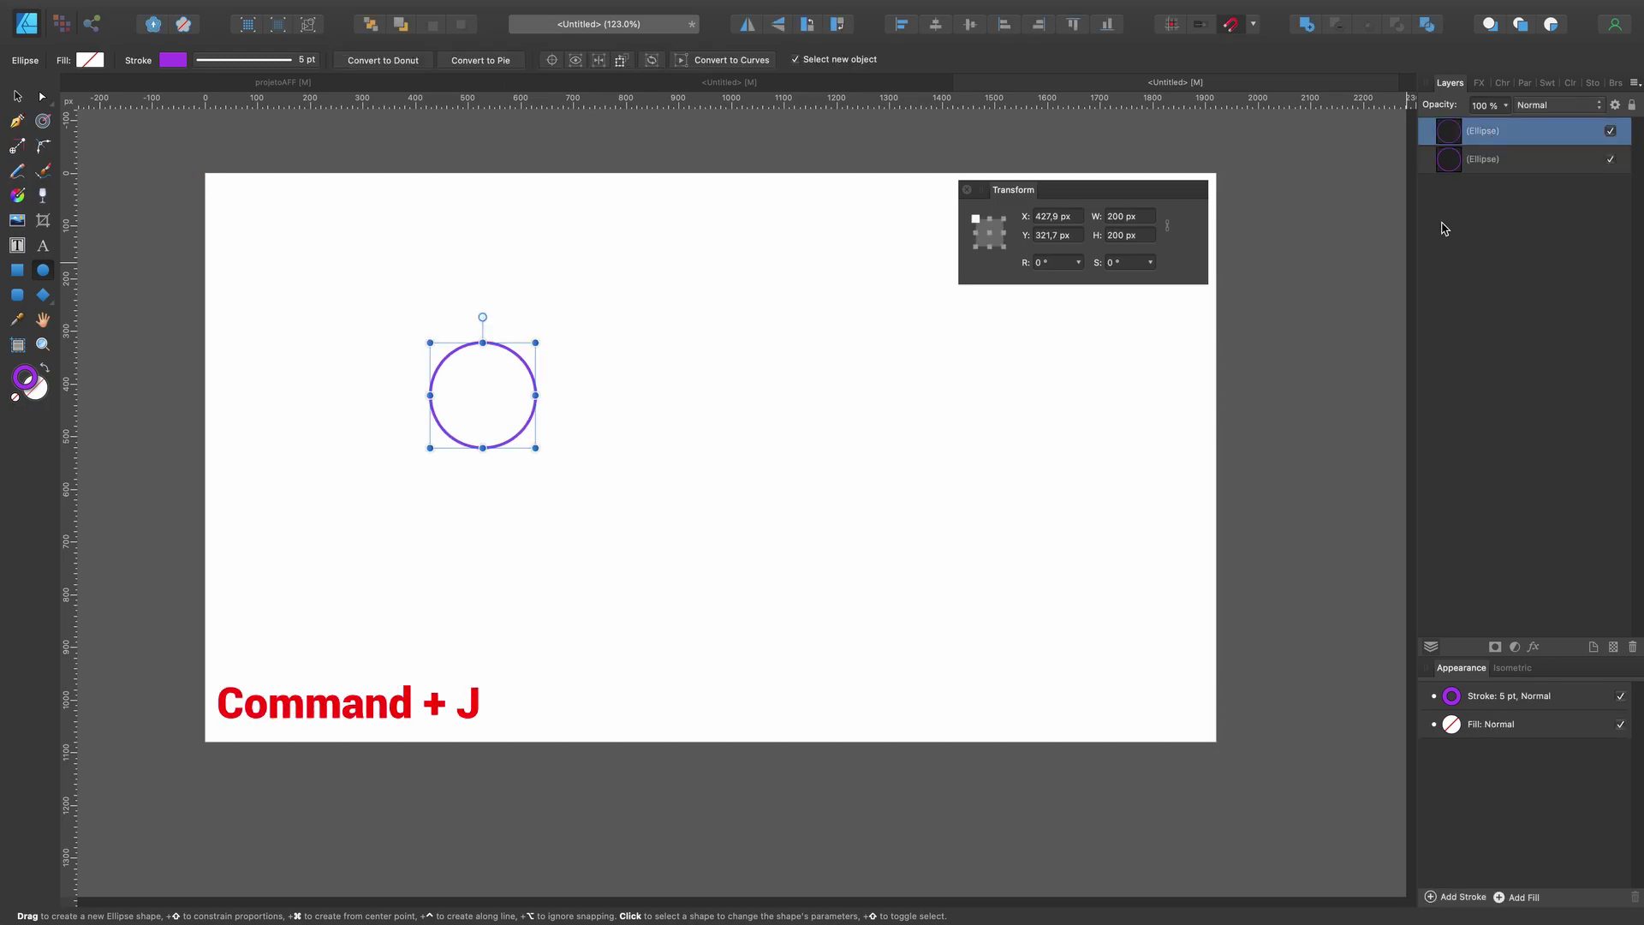
{"action": "left_click", "coordinate": [1120, 218]}
{"action": "type", "text": "250"}
{"action": "key", "text": "Tab"}
{"action": "type", "text": "250"}
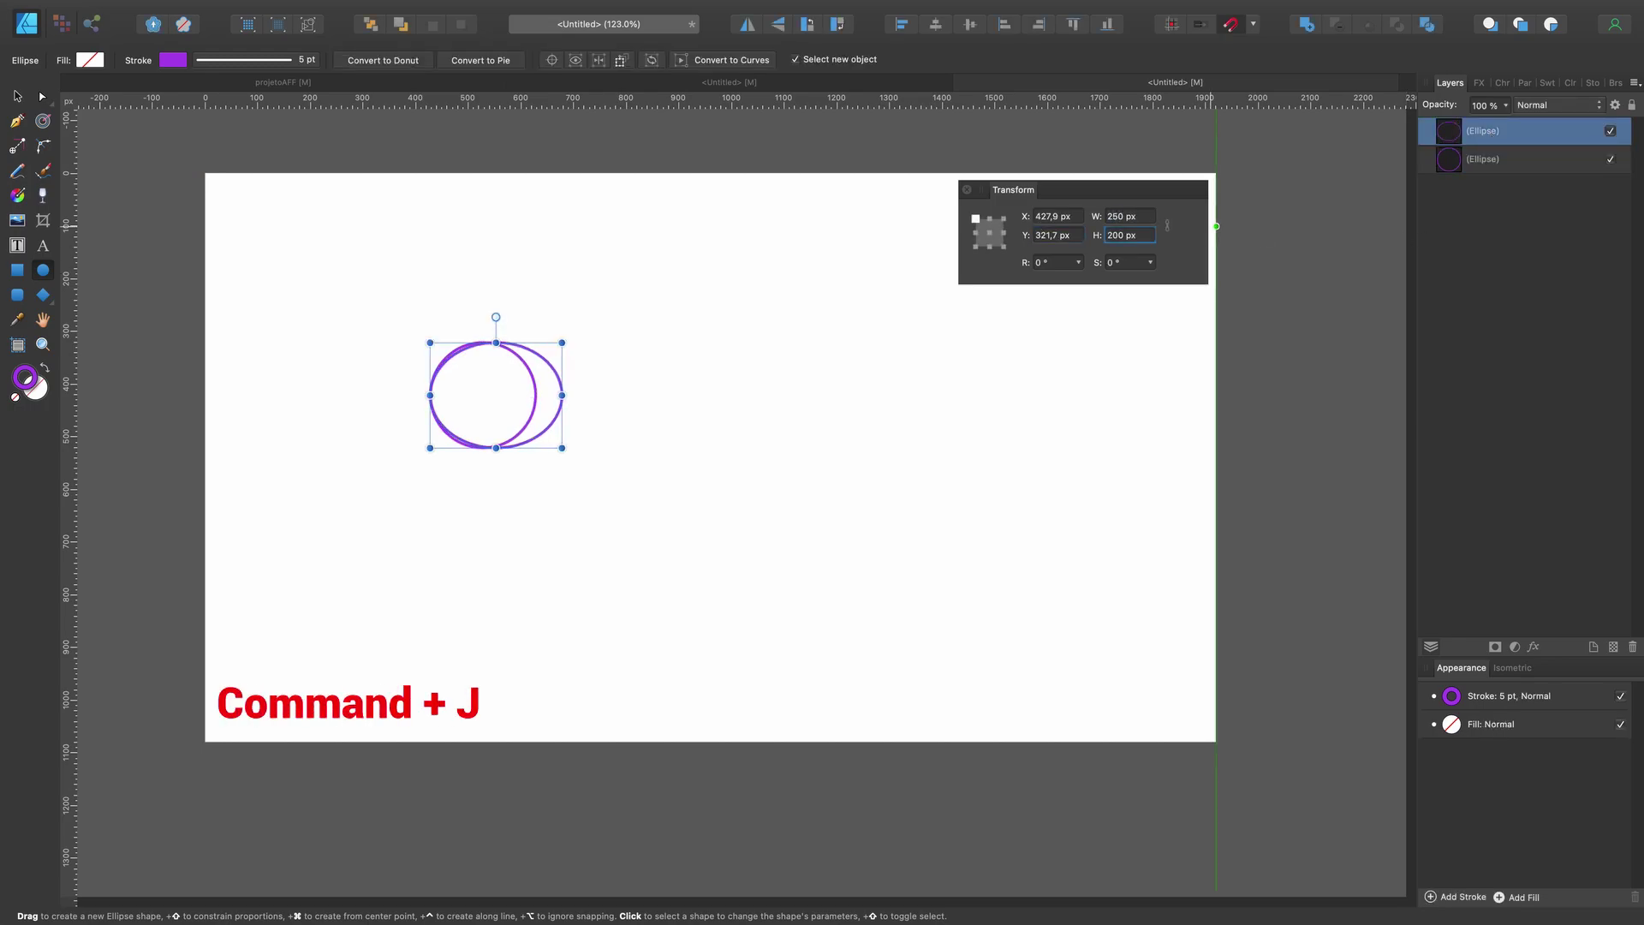
{"action": "key", "text": "Return"}
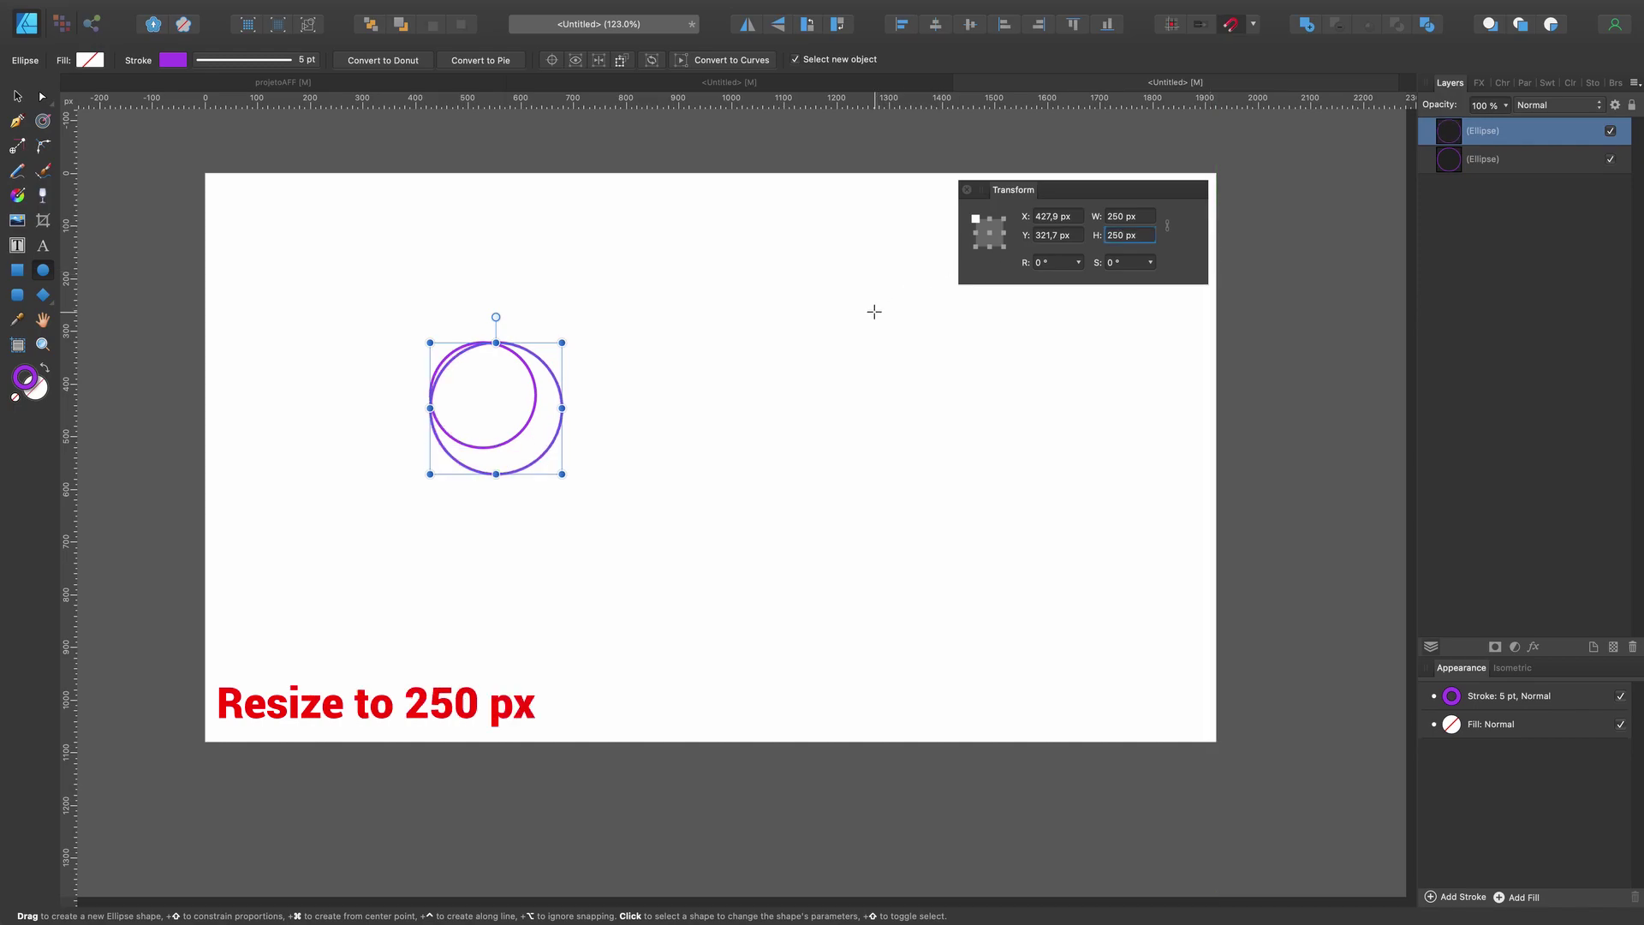
- Duplicate again and confirm the newest copy grew to 312.5 px
{"action": "key", "text": "super+j"}
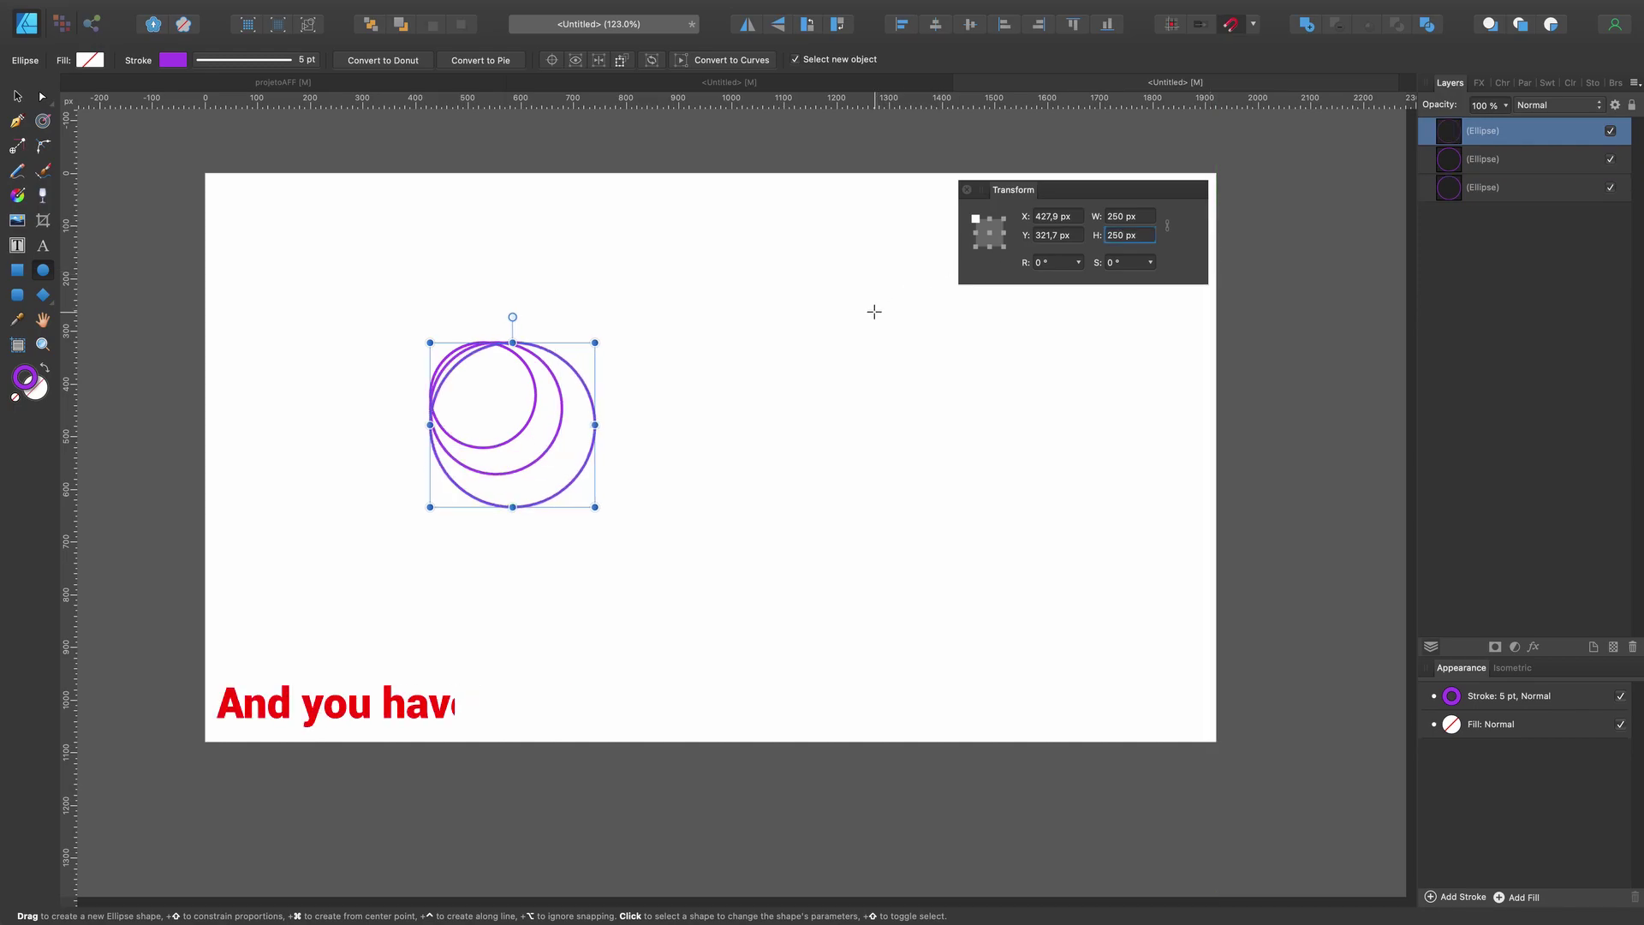
{"action": "left_click", "coordinate": [1491, 159]}
{"action": "left_click", "coordinate": [1490, 186]}
{"action": "left_click", "coordinate": [1500, 131]}
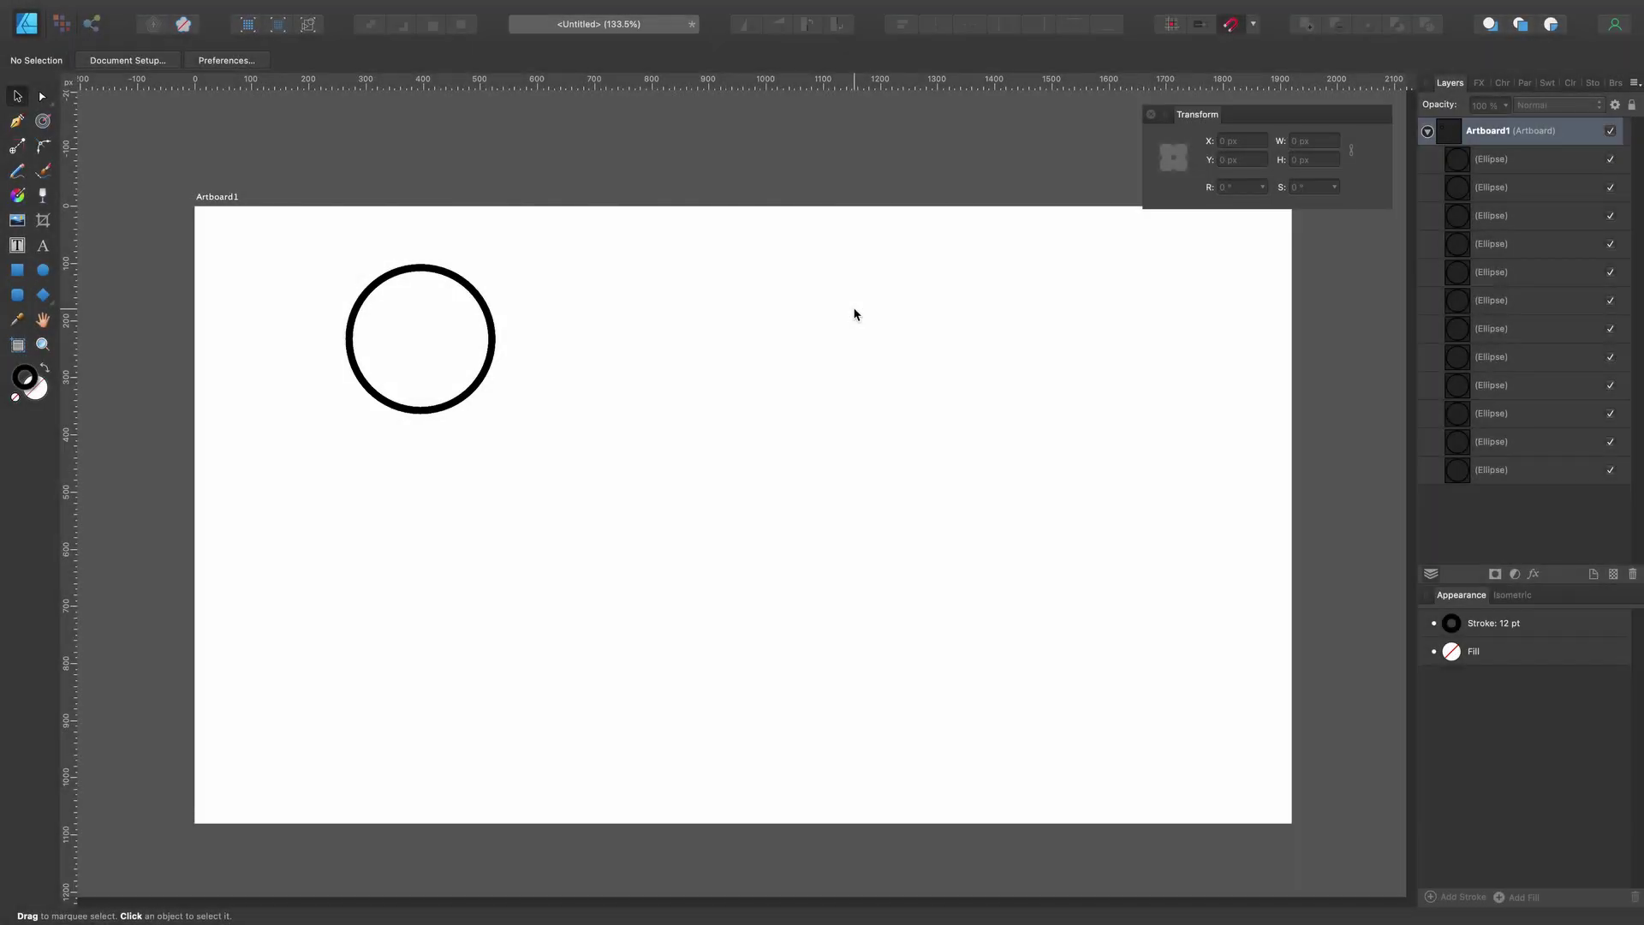
- Resize the second circle up the stack to 300 × 300 px
{"action": "left_click", "coordinate": [1505, 474]}
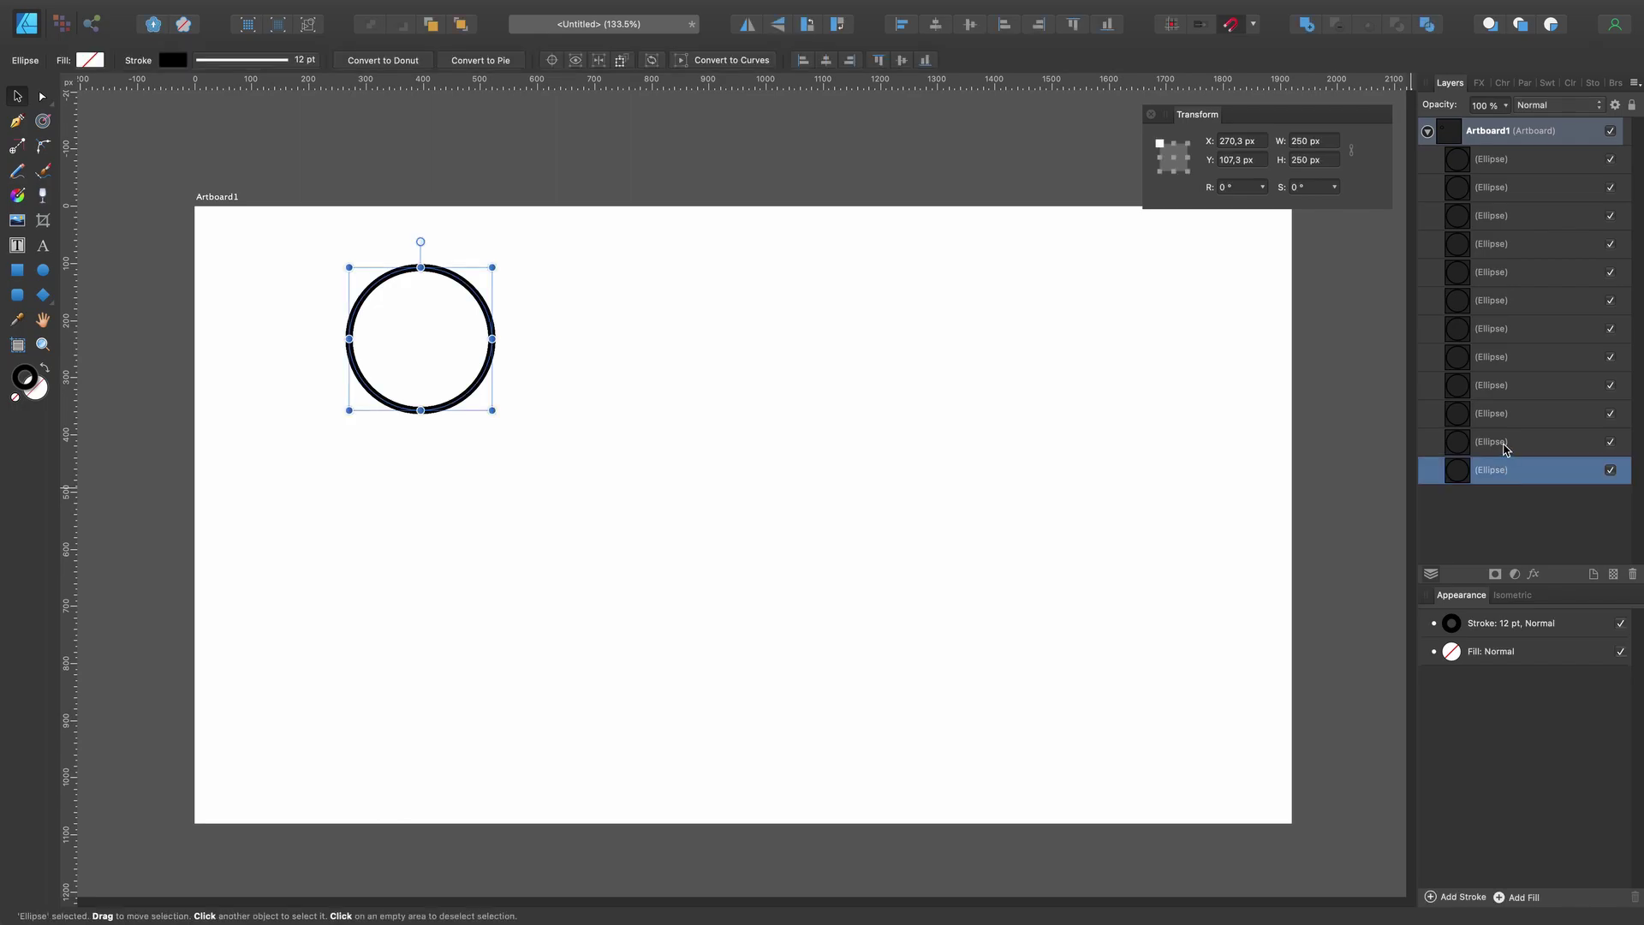
{"action": "left_click", "coordinate": [1505, 444]}
{"action": "left_click", "coordinate": [1317, 144]}
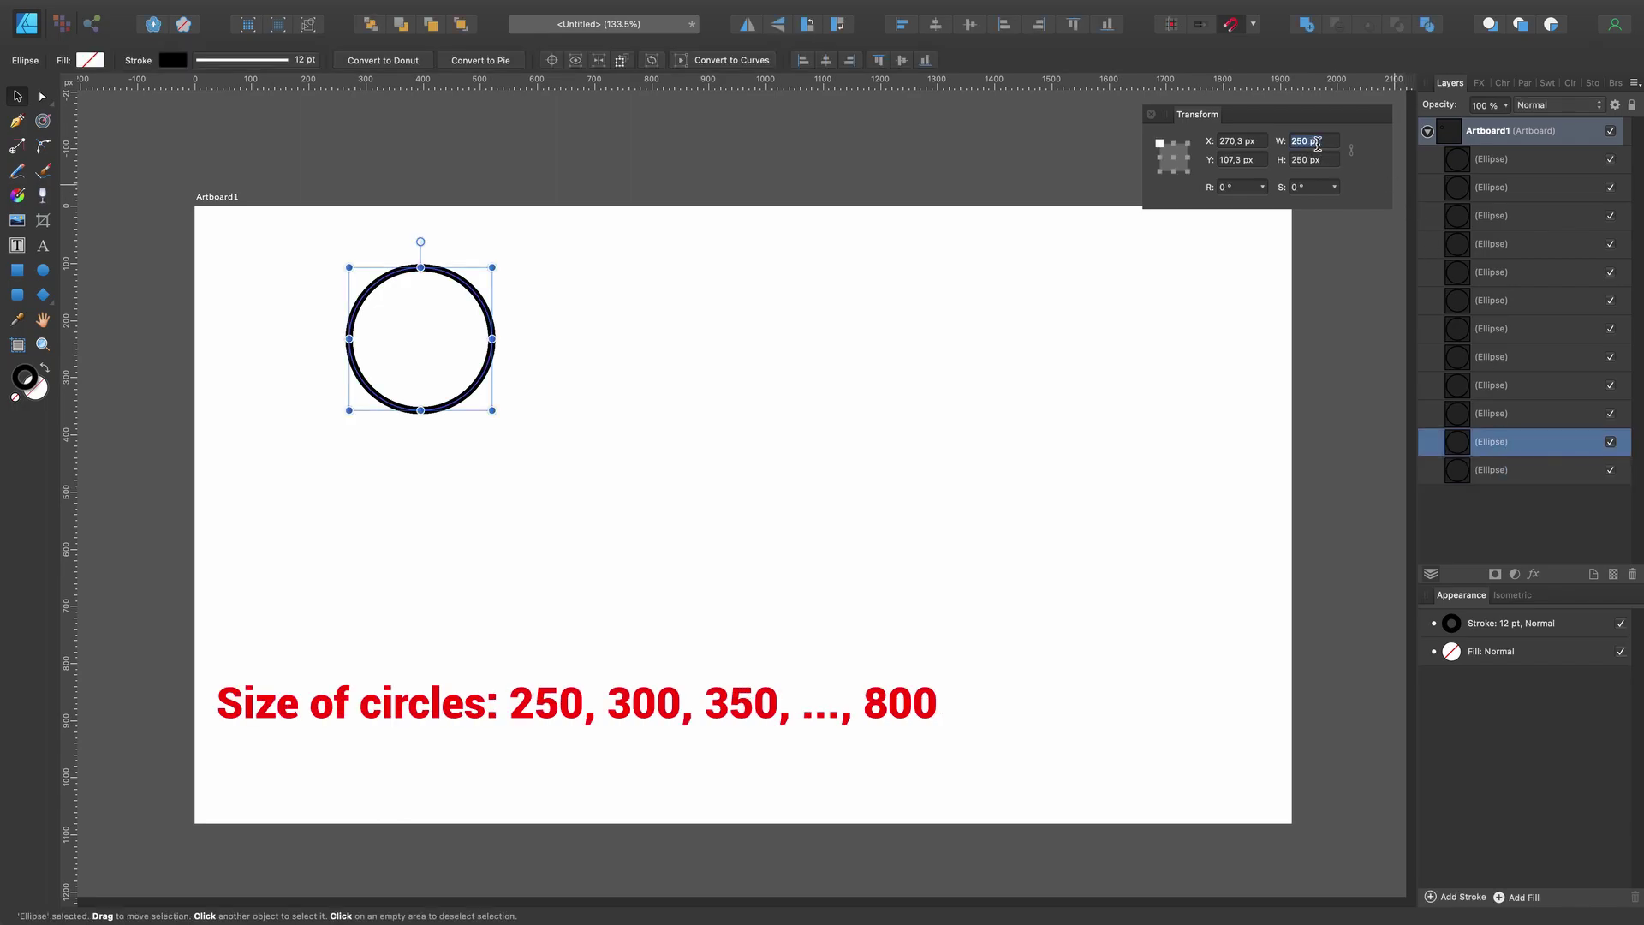
{"action": "type", "text": "300"}
{"action": "key", "text": "Tab"}
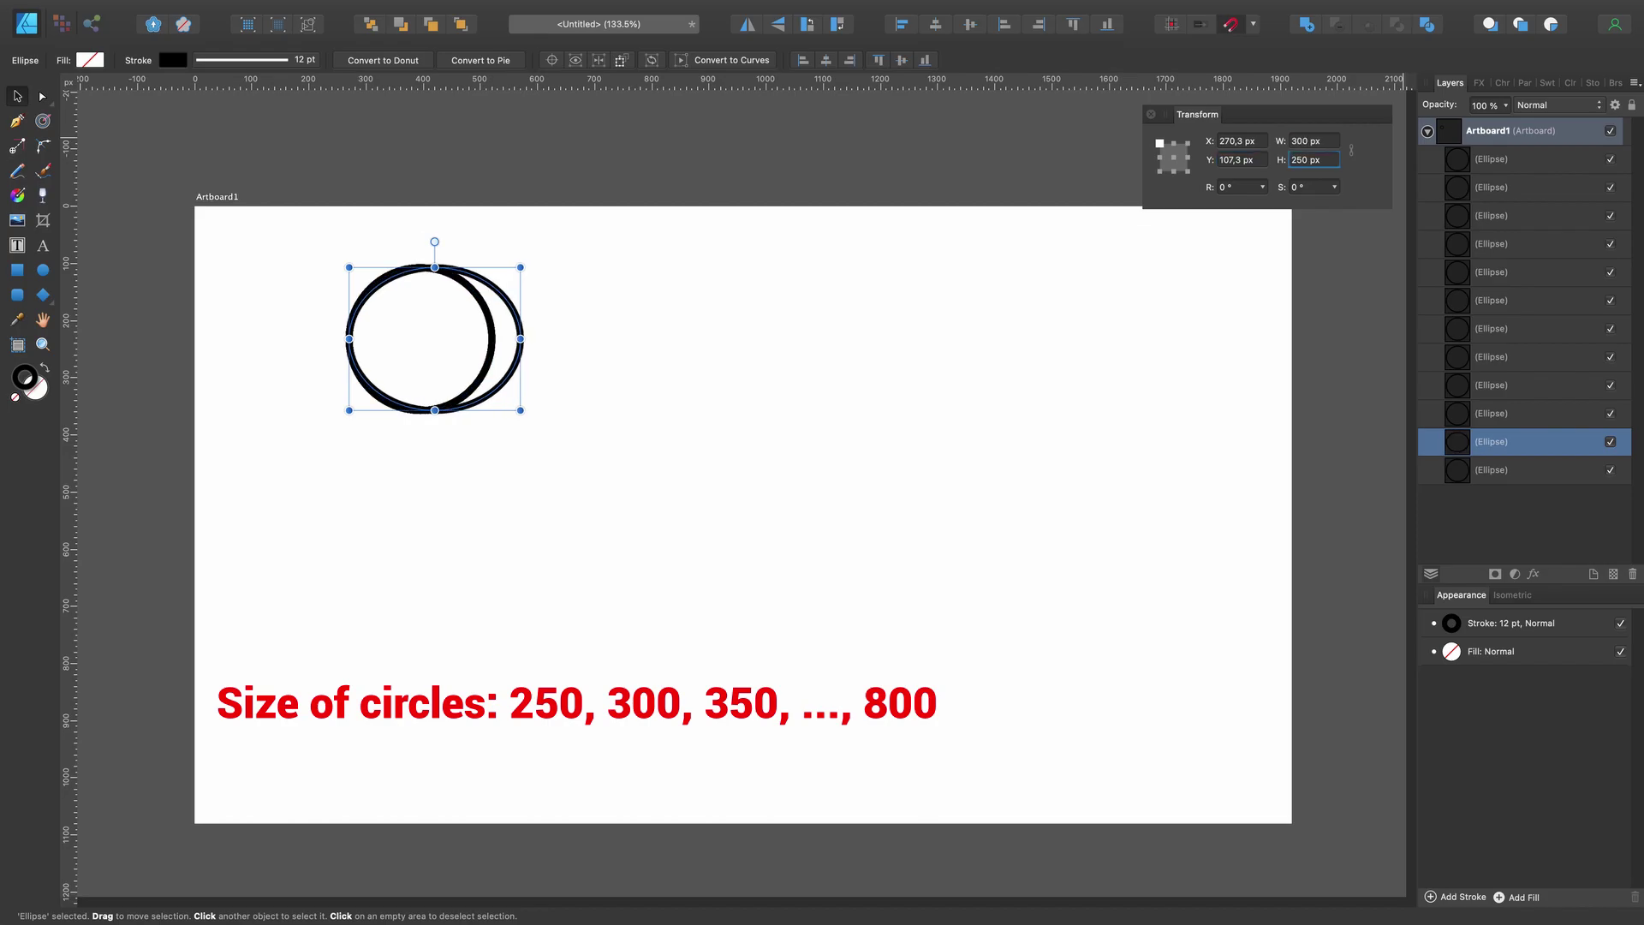
{"action": "type", "text": "300"}
{"action": "key", "text": "Return"}
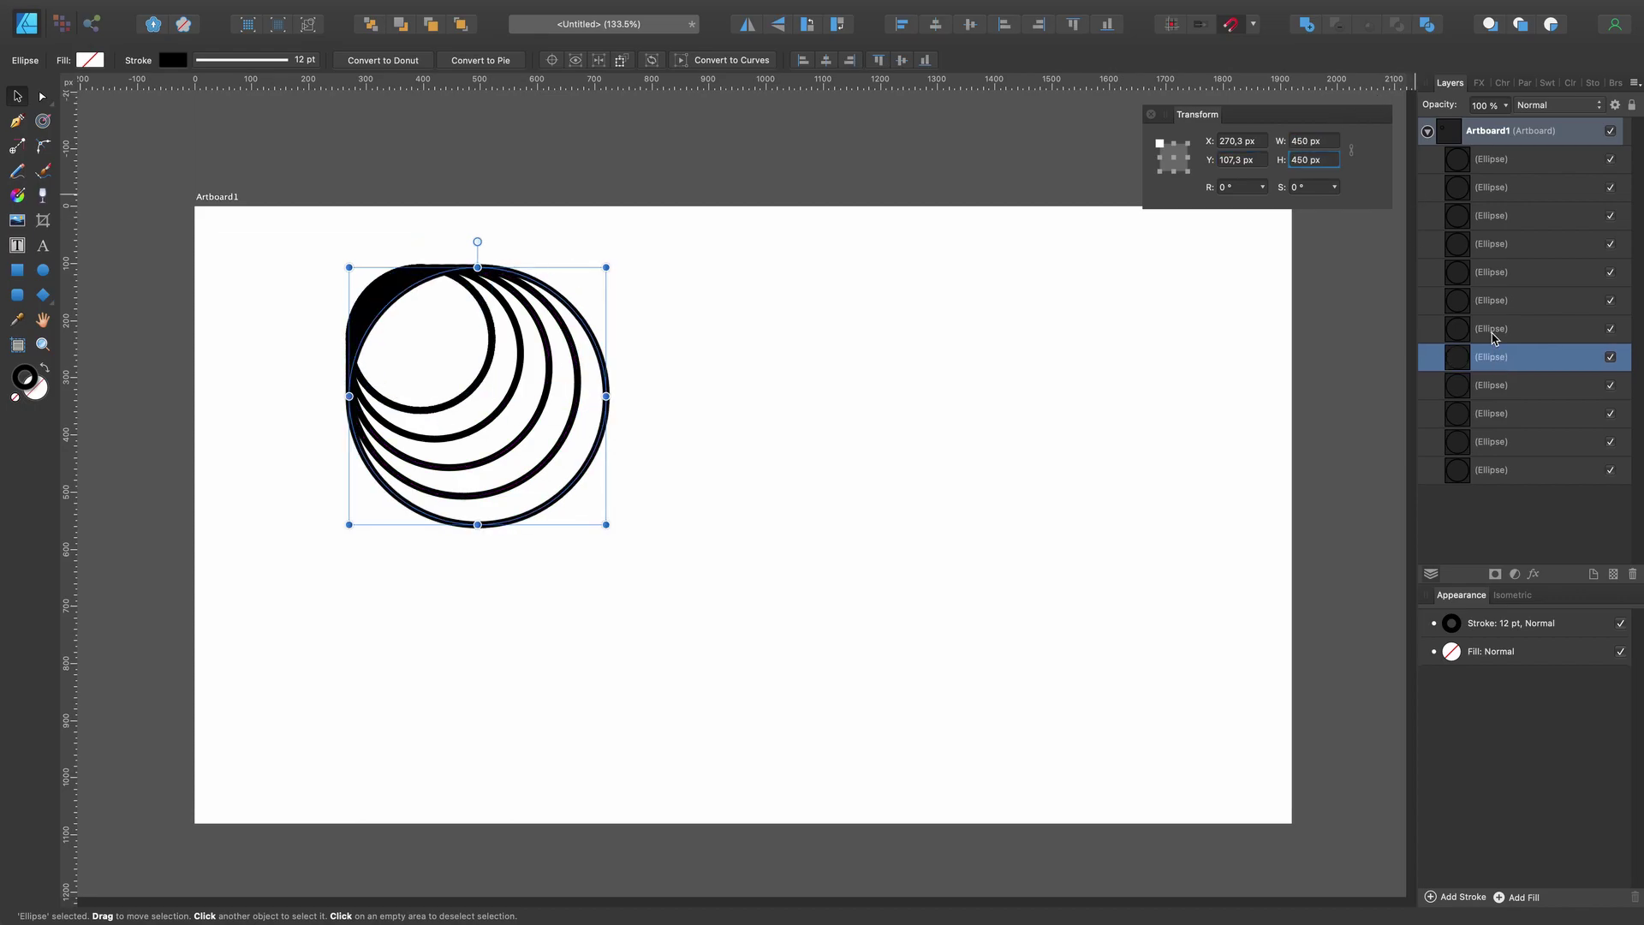
- Set another circle in the stack to 650 × 650 px
{"action": "type", "text": "5"}
{"action": "left_click", "coordinate": [1297, 141]}
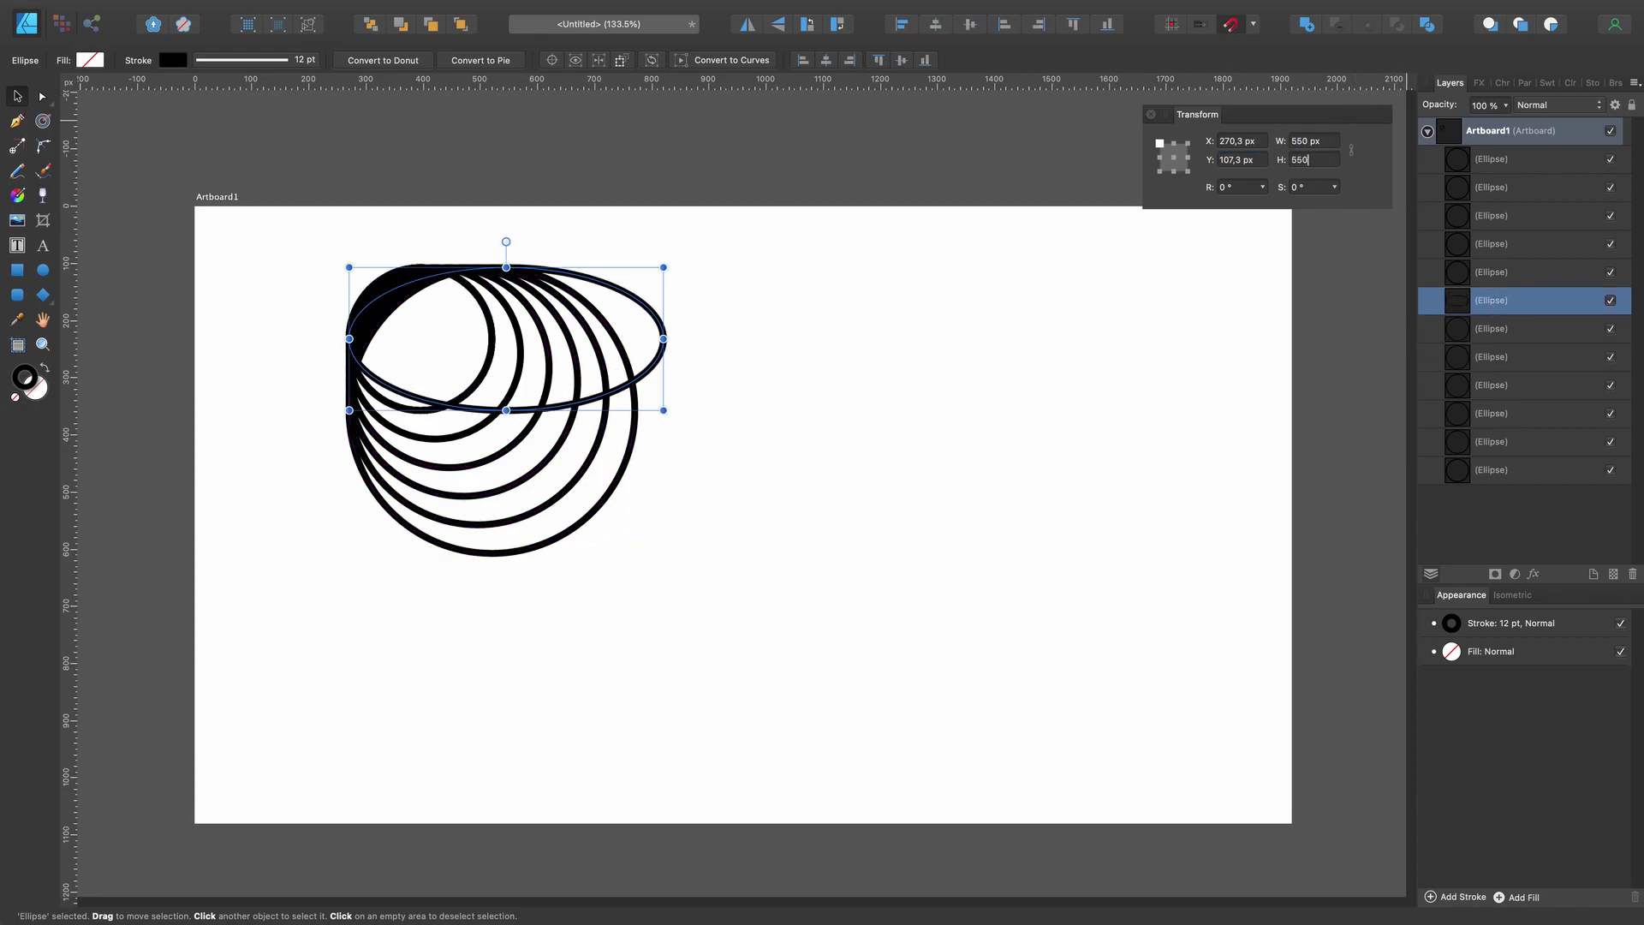
{"action": "type", "text": "650"}
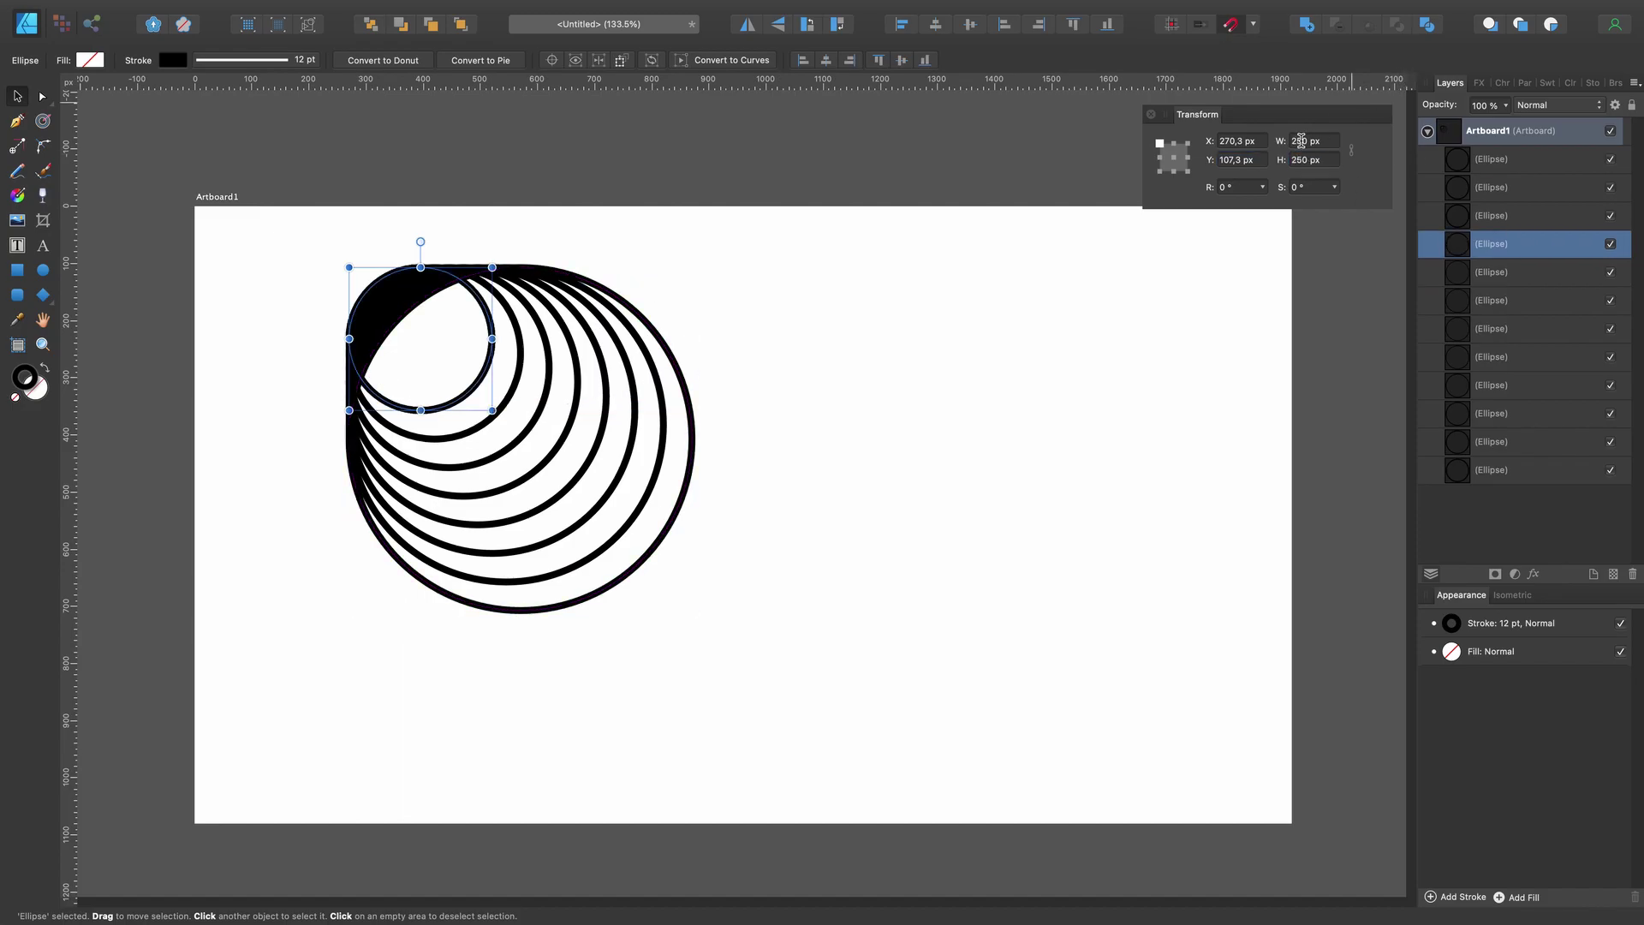
{"action": "key", "text": "Tab"}
{"action": "type", "text": "650"}
{"action": "key", "text": "Return"}
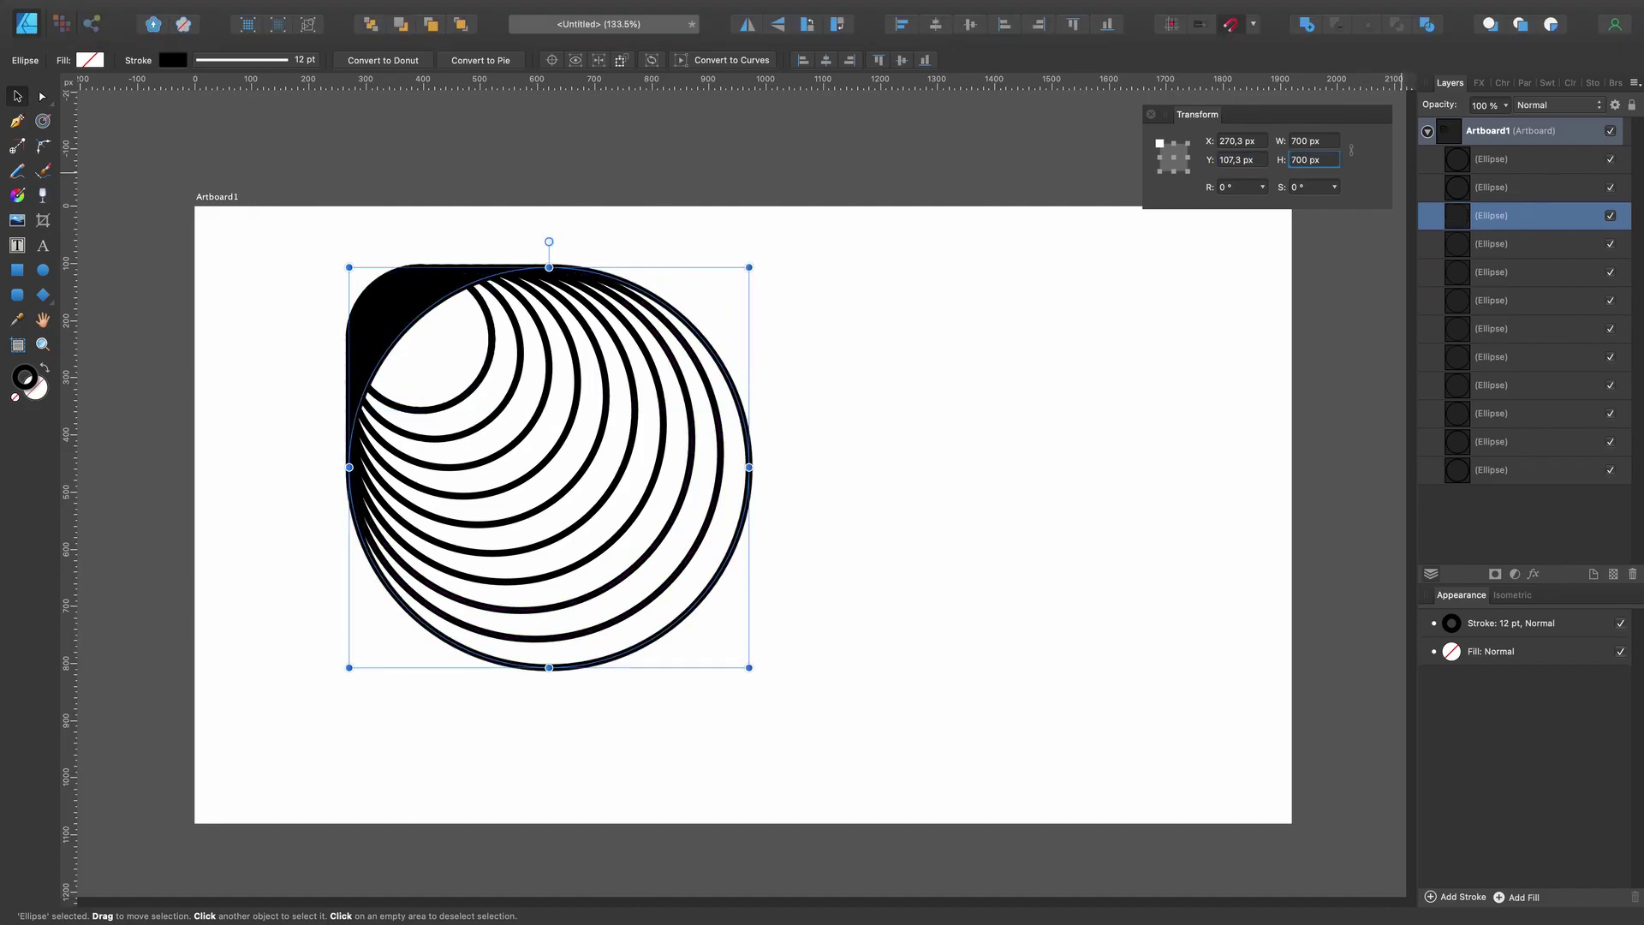
- Make the largest circle 800 × 800 px
{"action": "type", "text": "800800"}
{"action": "key", "text": "Return"}
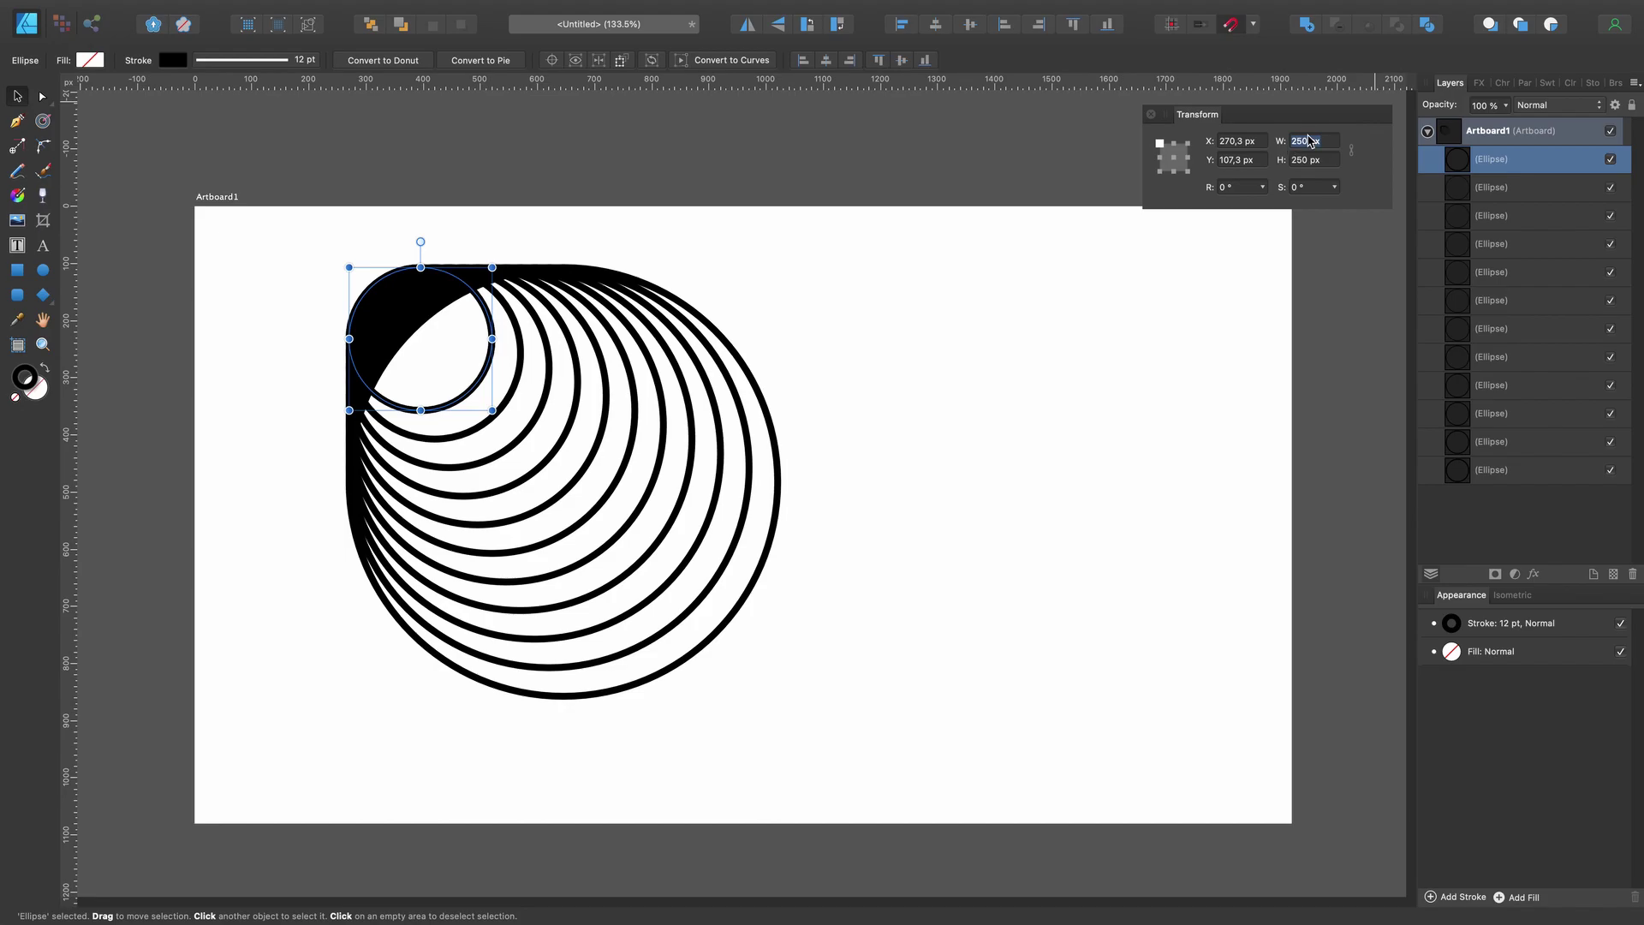
{"action": "type", "text": "800"}
{"action": "key", "text": "Tab"}
{"action": "type", "text": "800"}
{"action": "key", "text": "Return"}
- Select all twelve circles, align their centres, and nudge the rings slightly right
{"action": "left_click_drag", "start_coordinate": [255, 252], "coordinate": [852, 760]}
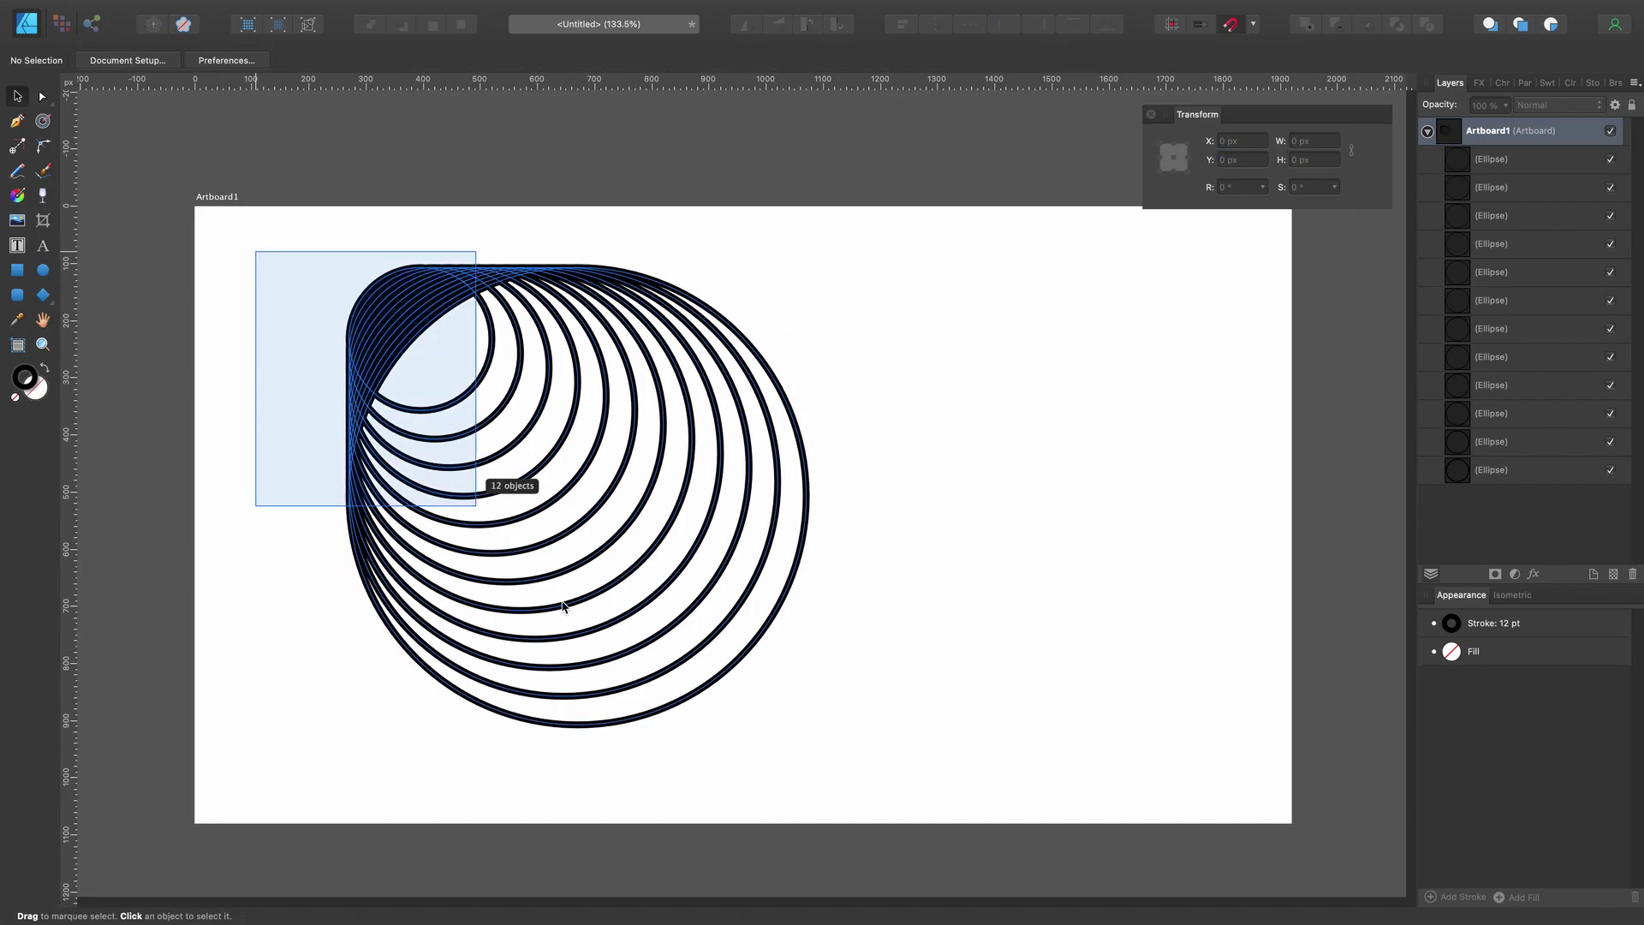
{"action": "left_click", "coordinate": [935, 26]}
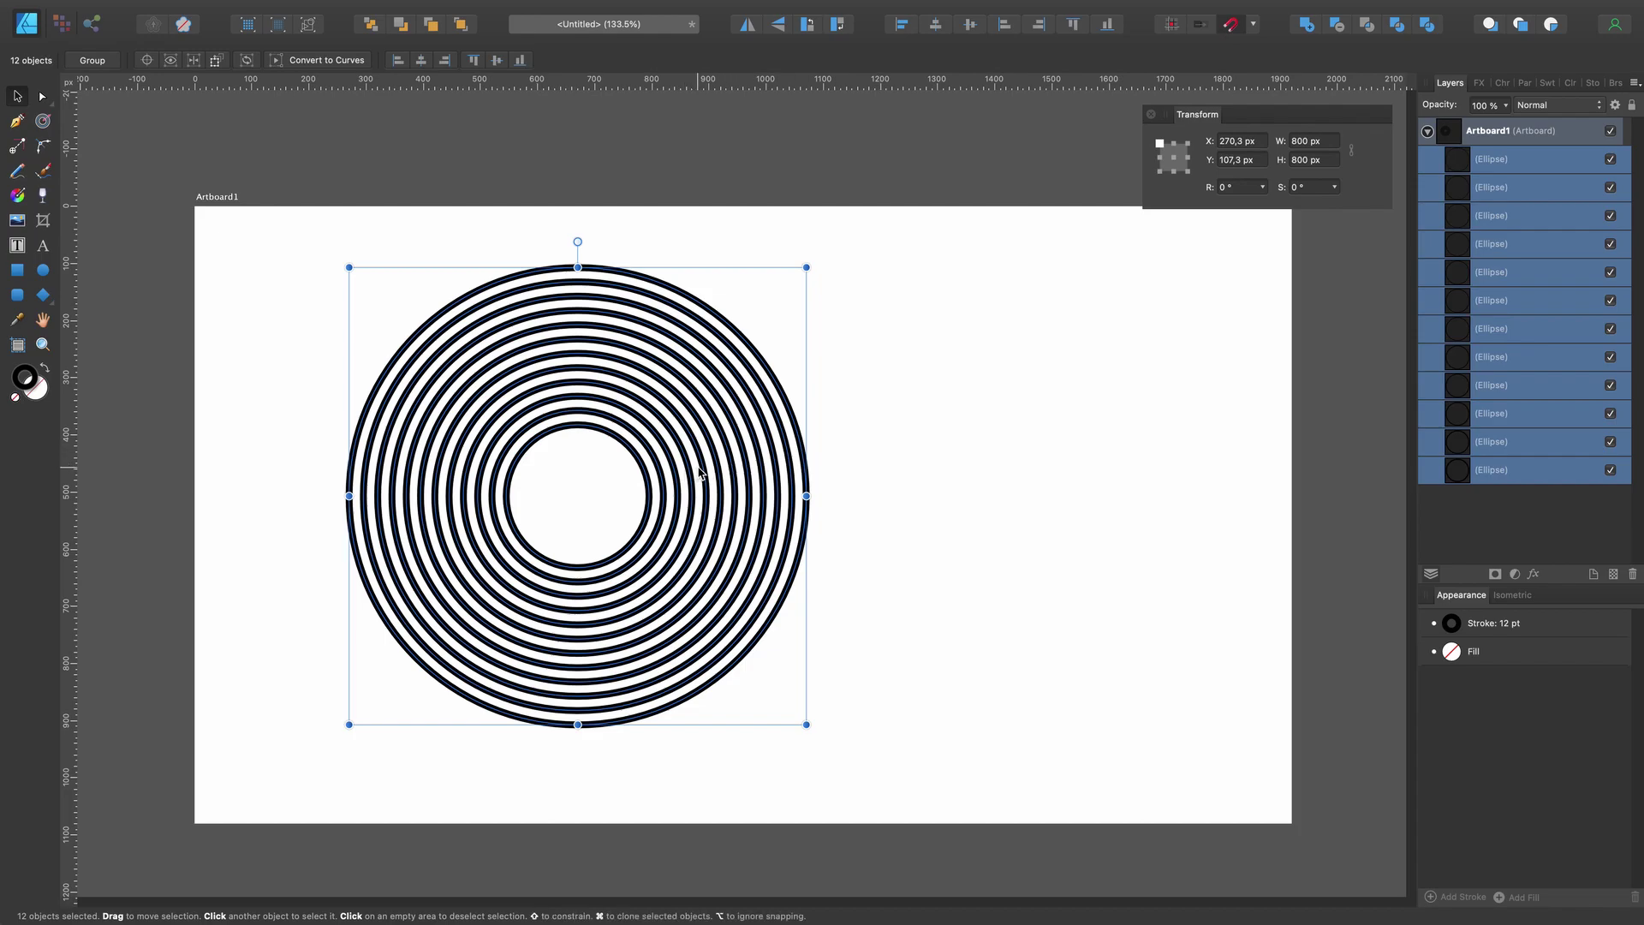
{"action": "mouse_move", "coordinate": [731, 472]}
{"action": "left_mouse_down"}
{"action": "mouse_move", "coordinate": [959, 481]}
{"action": "mouse_move", "coordinate": [876, 484]}
{"action": "mouse_move", "coordinate": [920, 489]}
{"action": "mouse_move", "coordinate": [887, 494]}
{"action": "left_mouse_up"}
{"action": "left_click", "coordinate": [988, 311]}
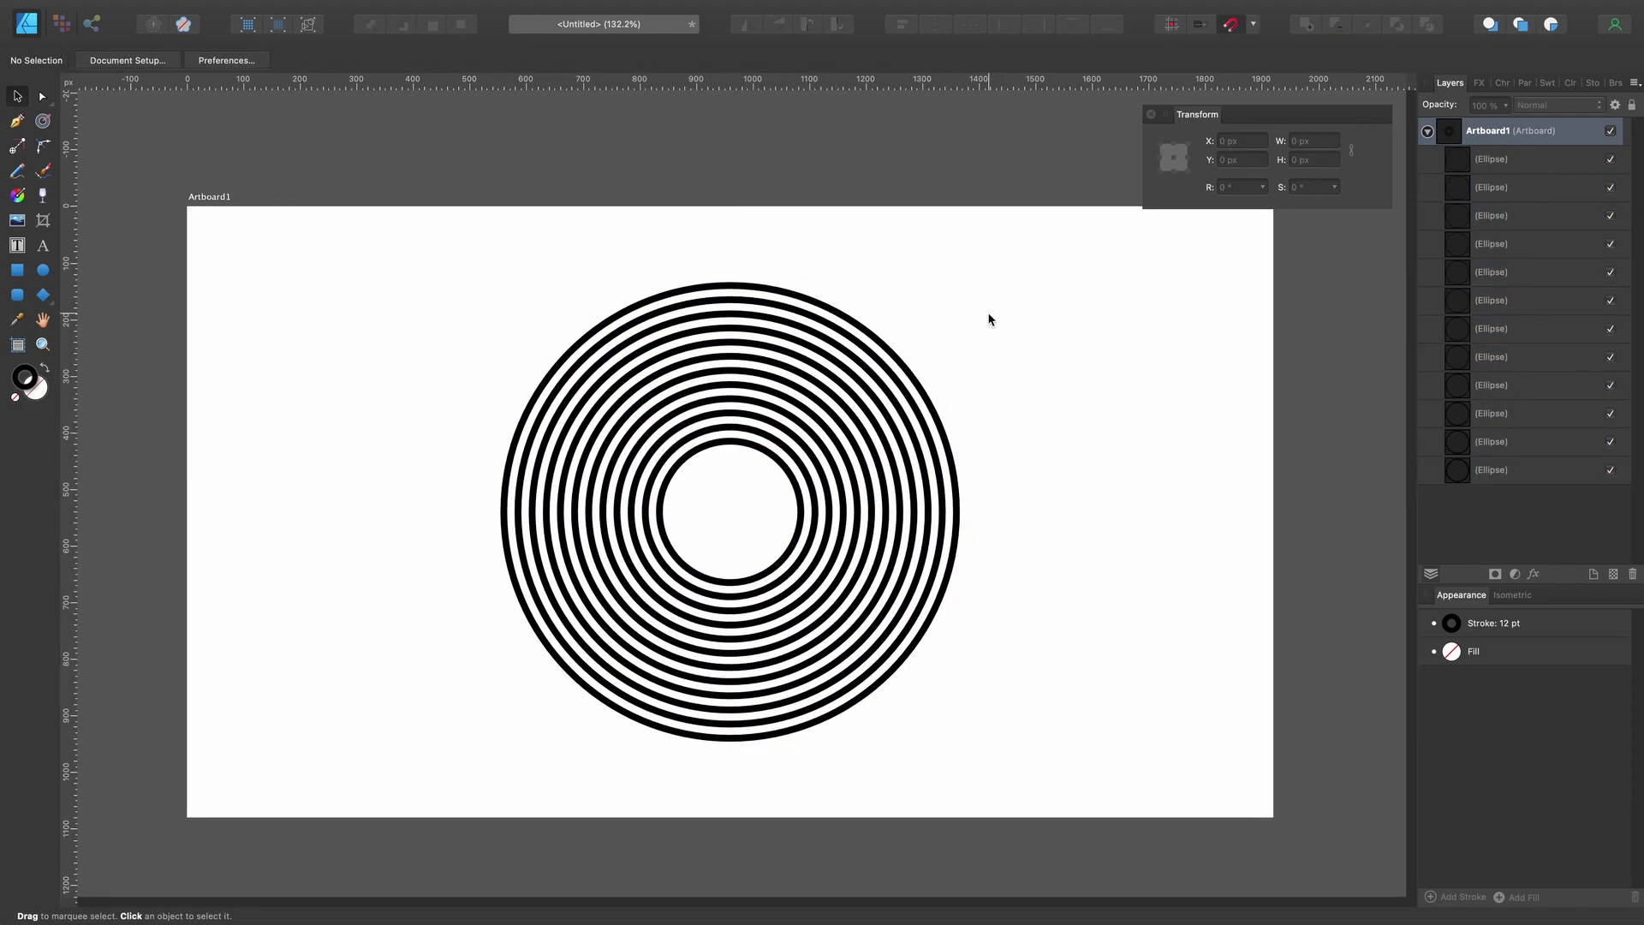
- Draw a 60 px-wide rectangle at the inner ring's left edge, stretched vertically past the rings
{"action": "left_click", "coordinate": [17, 273]}
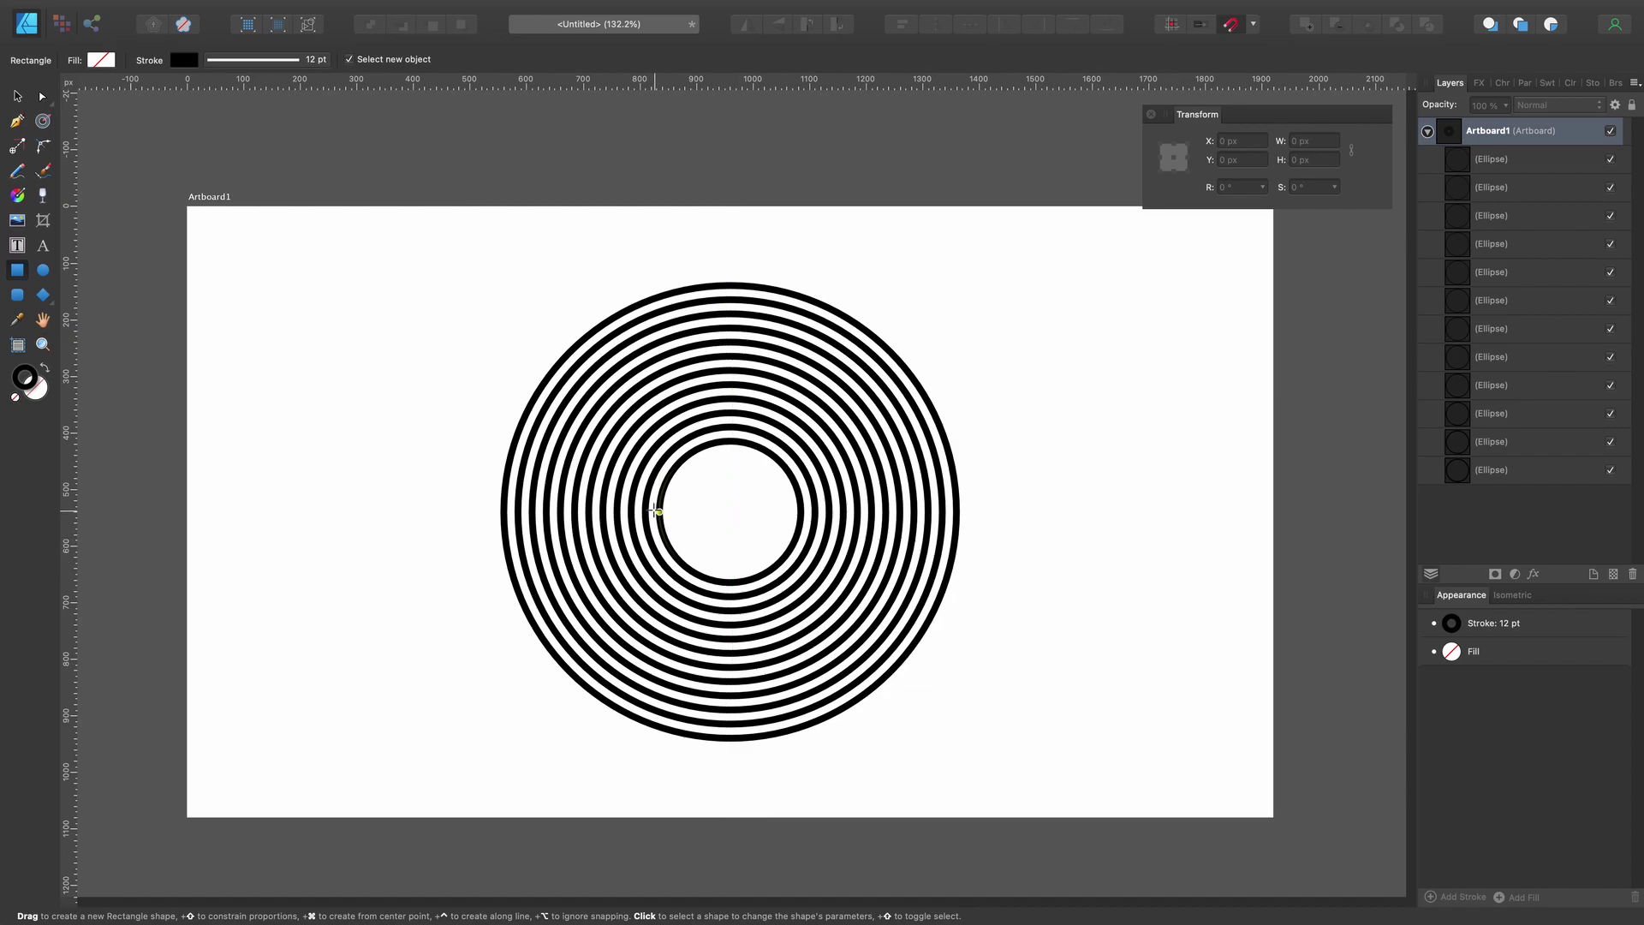
{"action": "left_click_drag", "start_coordinate": [657, 511], "coordinate": [697, 526]}
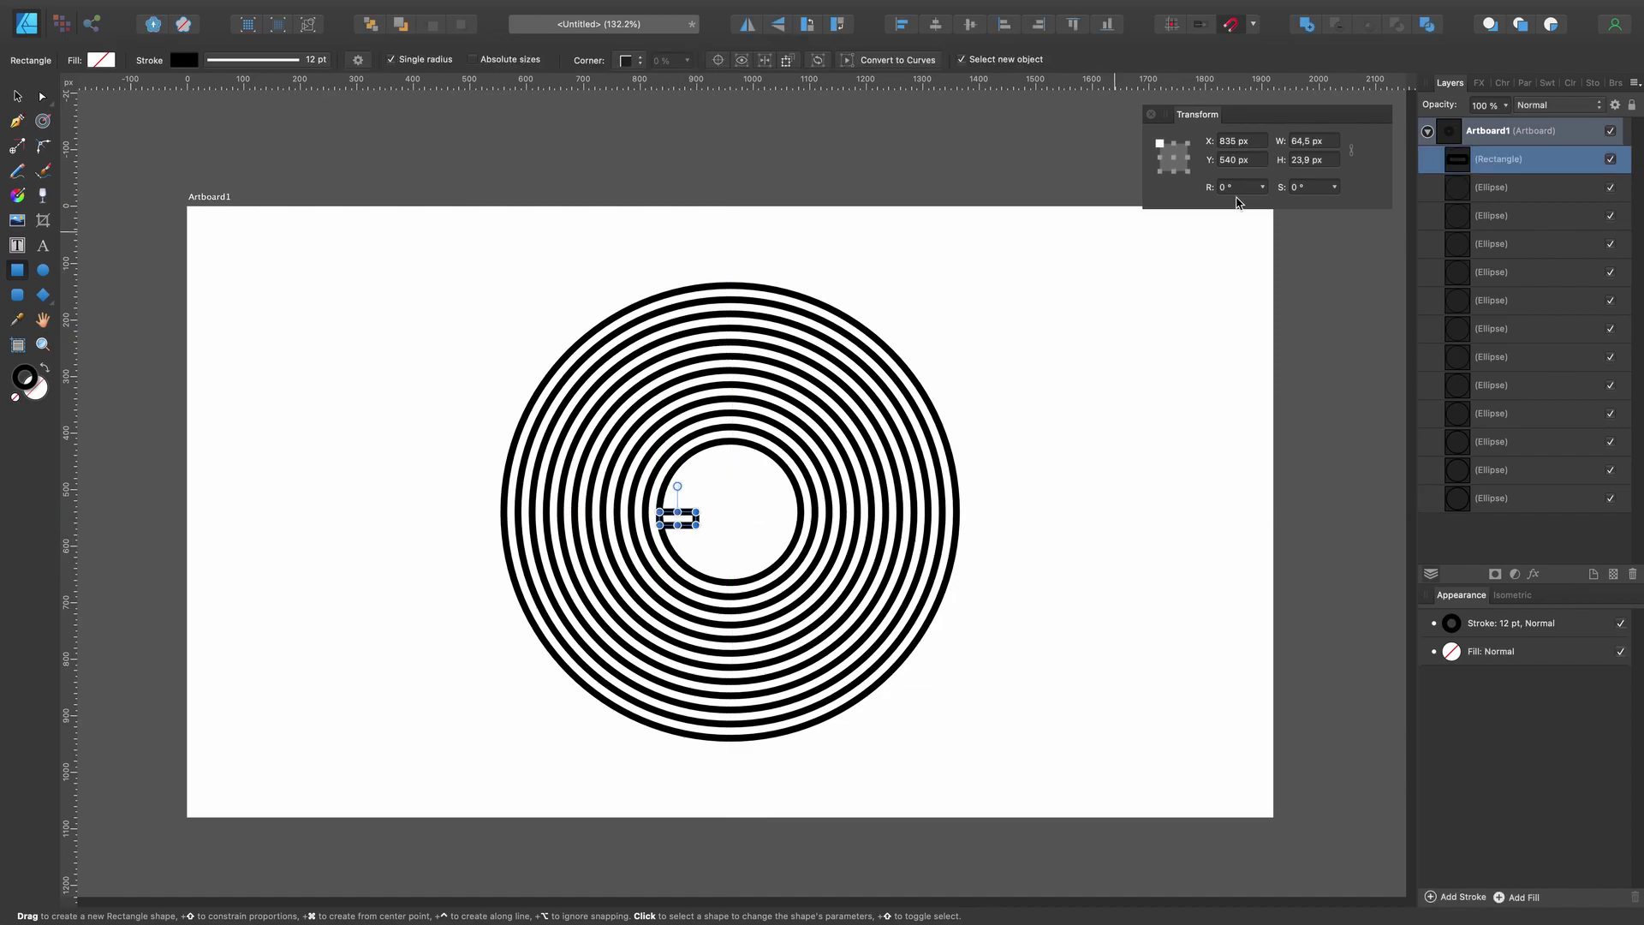
{"action": "left_click", "coordinate": [1315, 140]}
{"action": "type", "text": "60"}
{"action": "key", "text": "Return"}
{"action": "left_click_drag", "start_coordinate": [676, 511], "coordinate": [675, 225]}
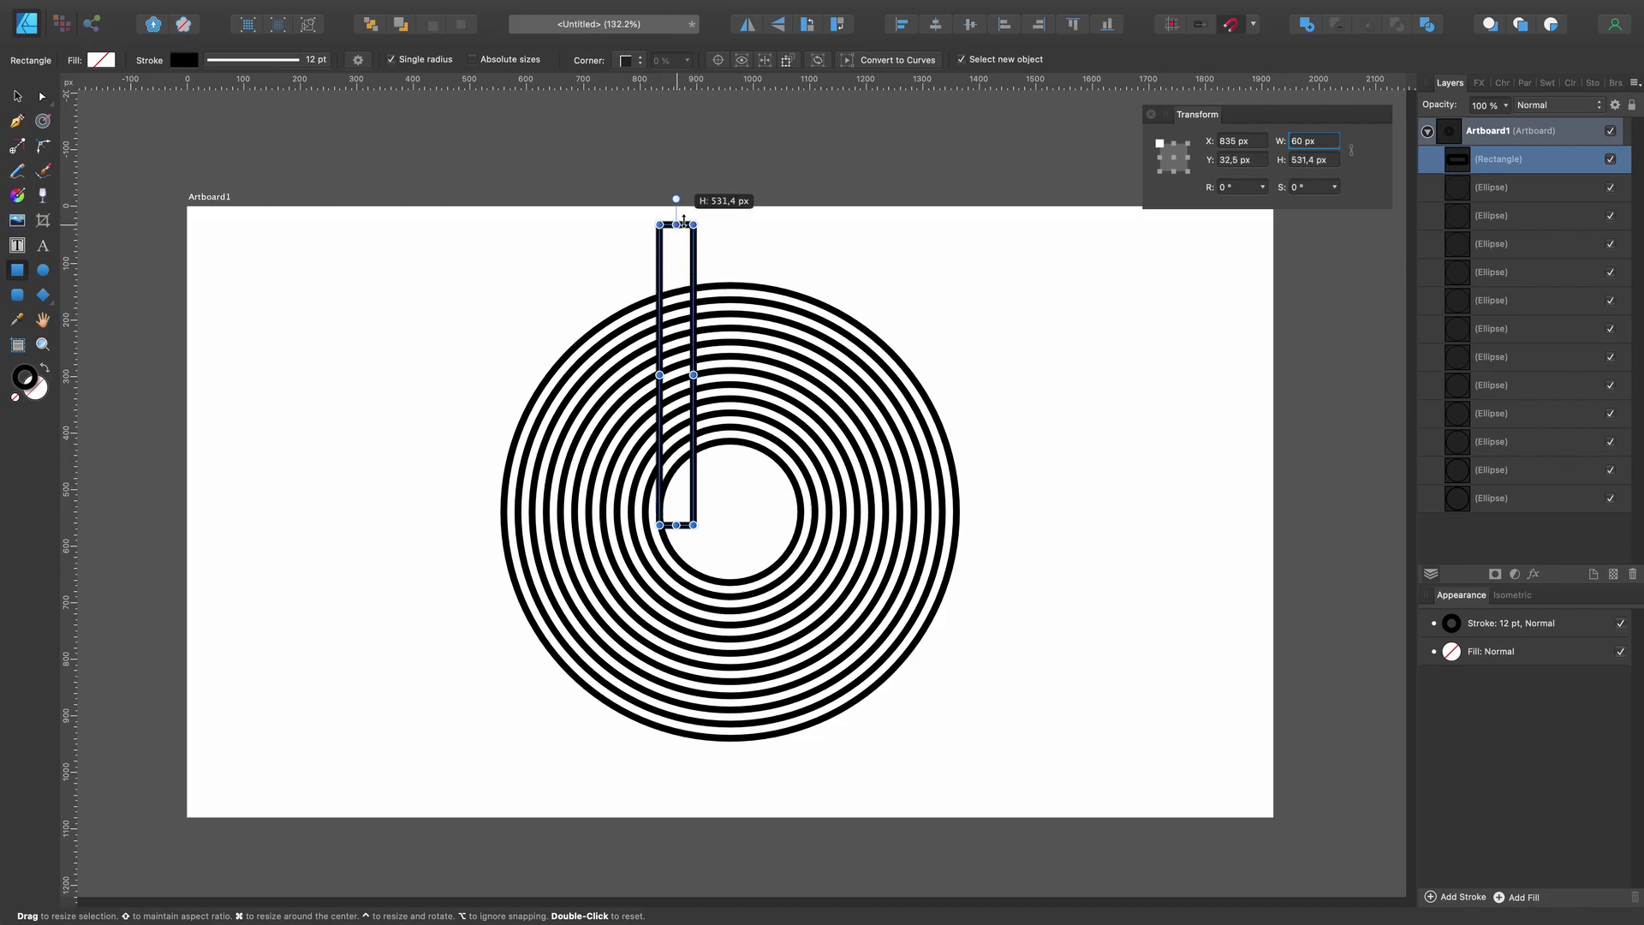
{"action": "left_click_drag", "start_coordinate": [675, 524], "coordinate": [675, 790]}
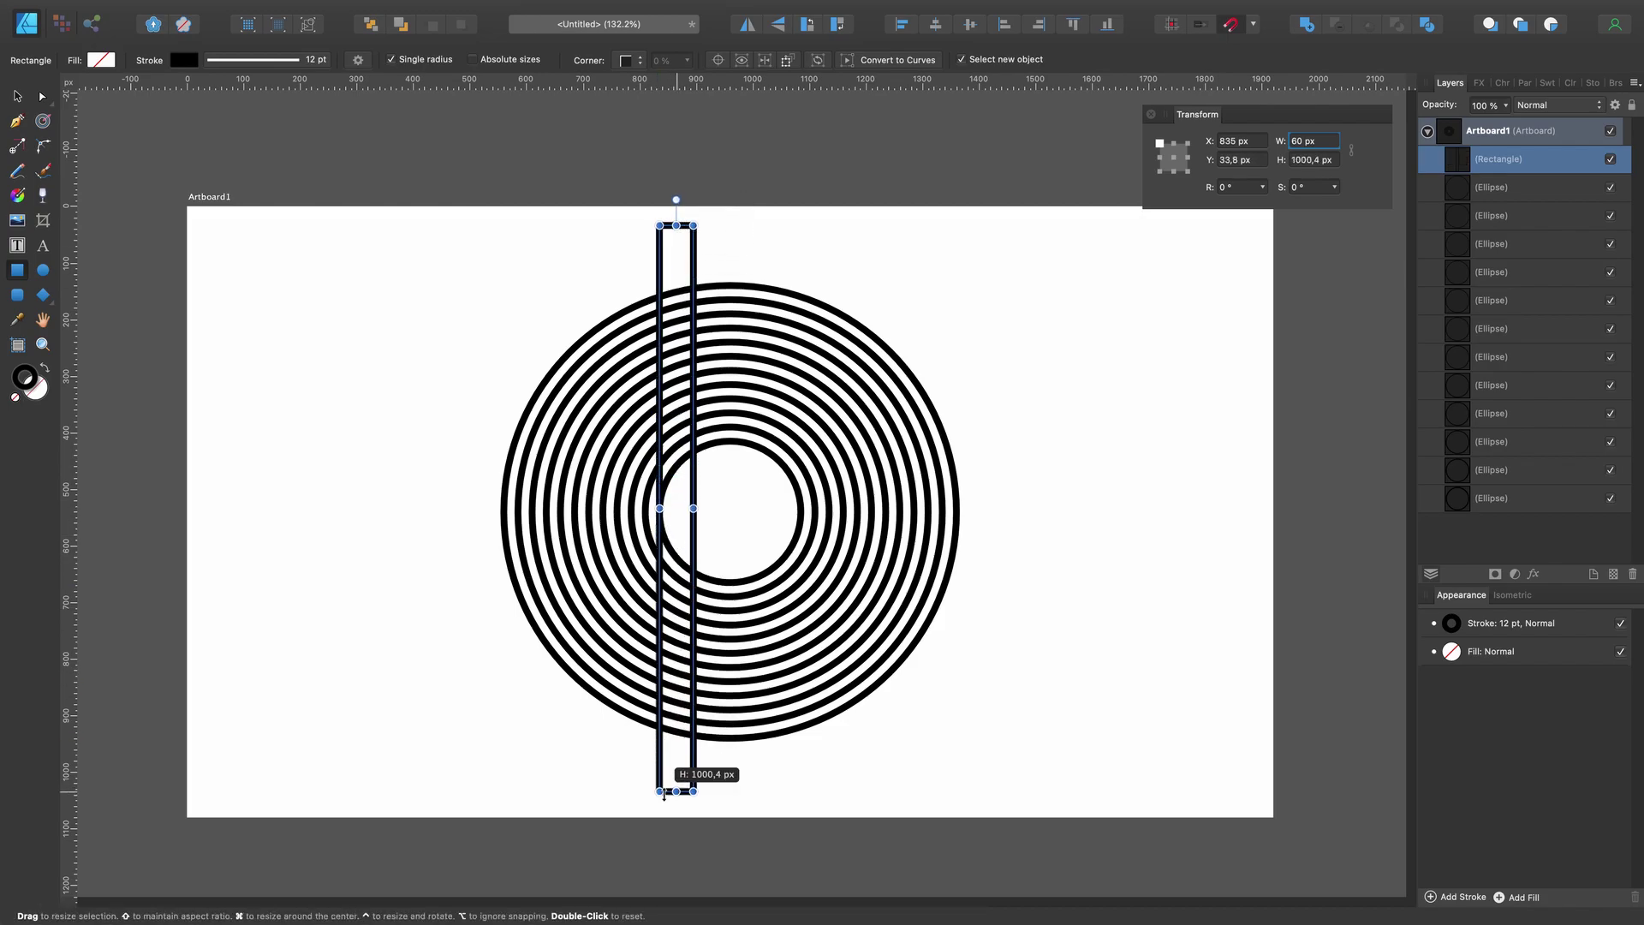
- Copy and paste the rectangle to make a duplicate
{"action": "right_click", "coordinate": [694, 484]}
{"action": "left_click", "coordinate": [724, 516]}
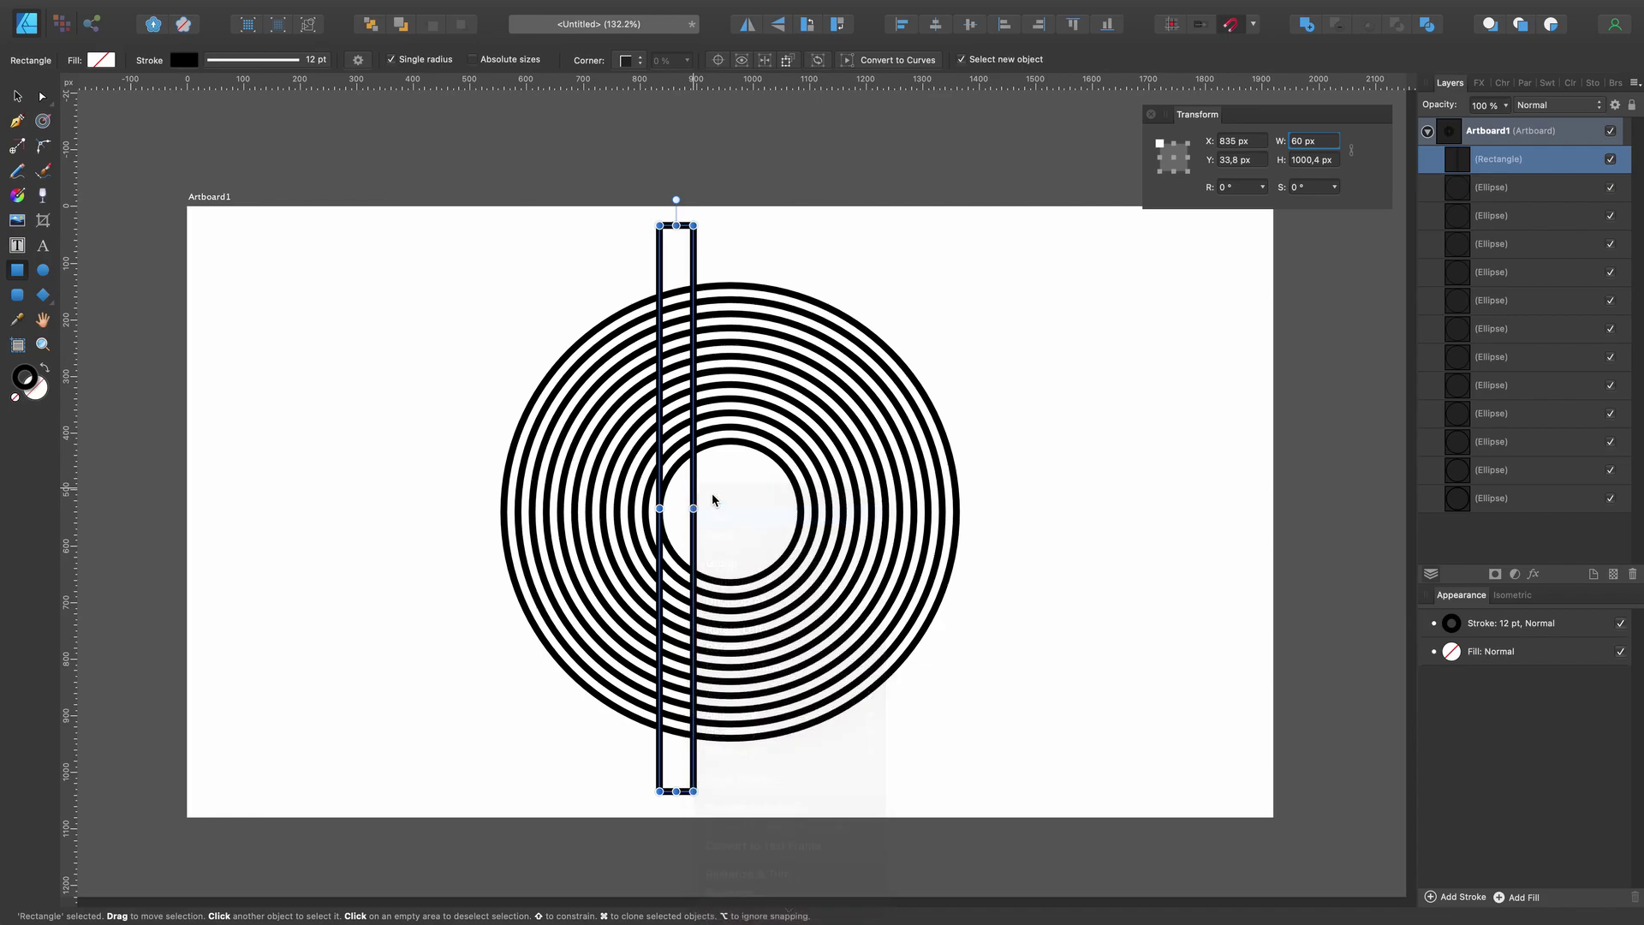
{"action": "right_click", "coordinate": [698, 480]}
{"action": "left_click", "coordinate": [723, 529]}
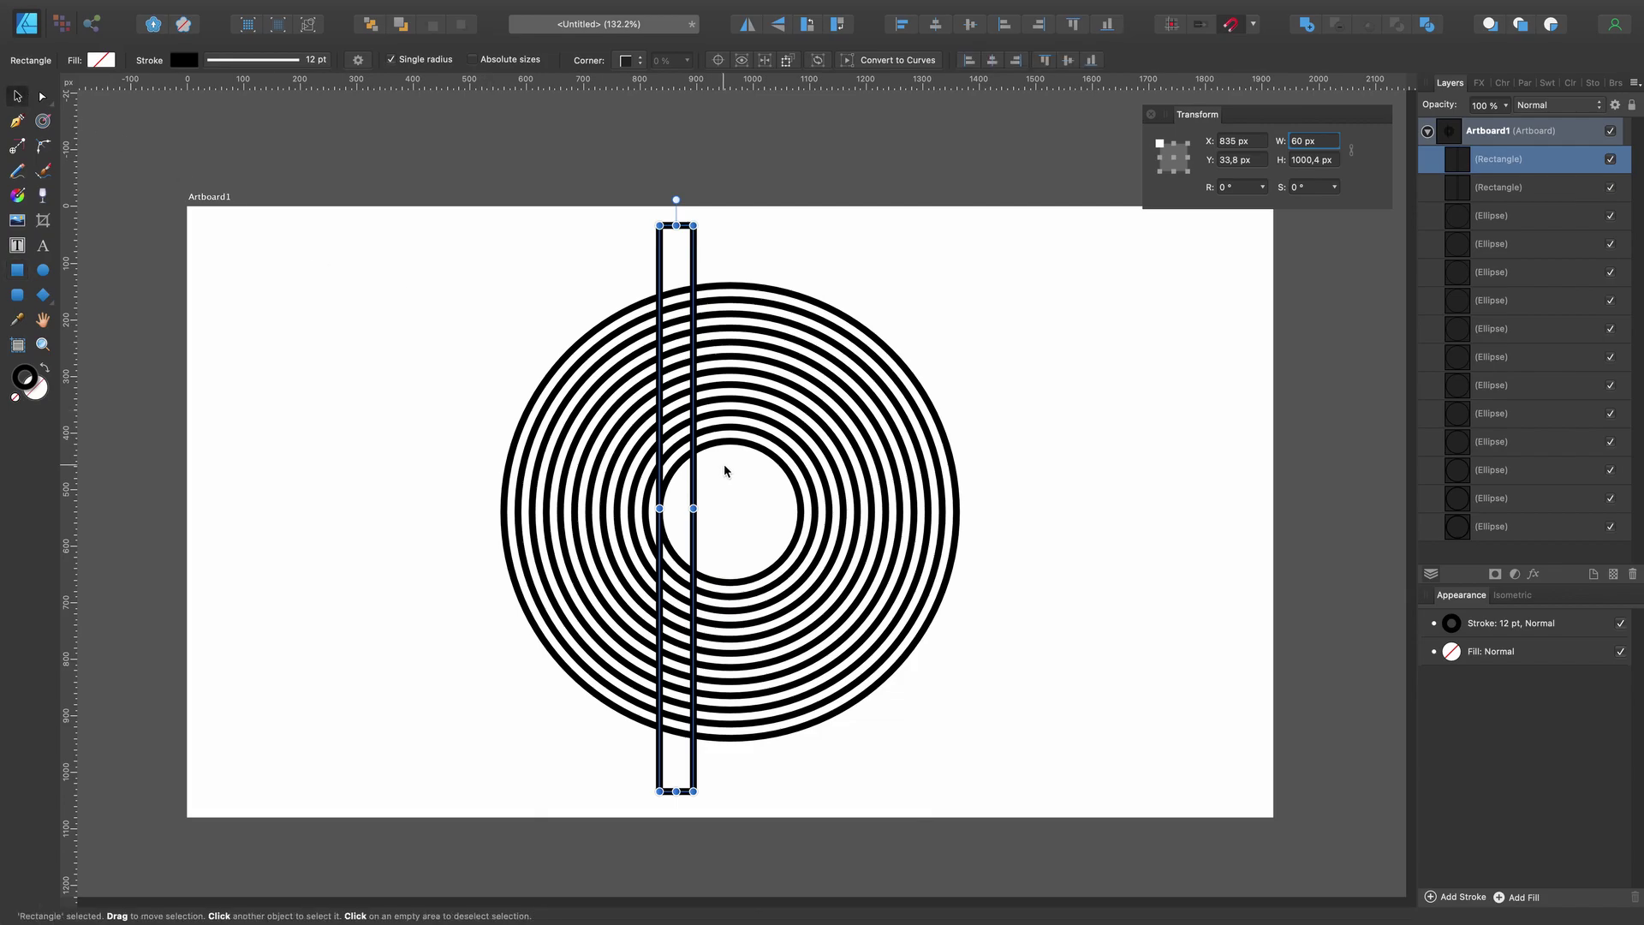
- Move the duplicate onto the rings' vertical centre line and narrow it to 30 px
{"action": "left_click_drag", "start_coordinate": [701, 480], "coordinate": [746, 481]}
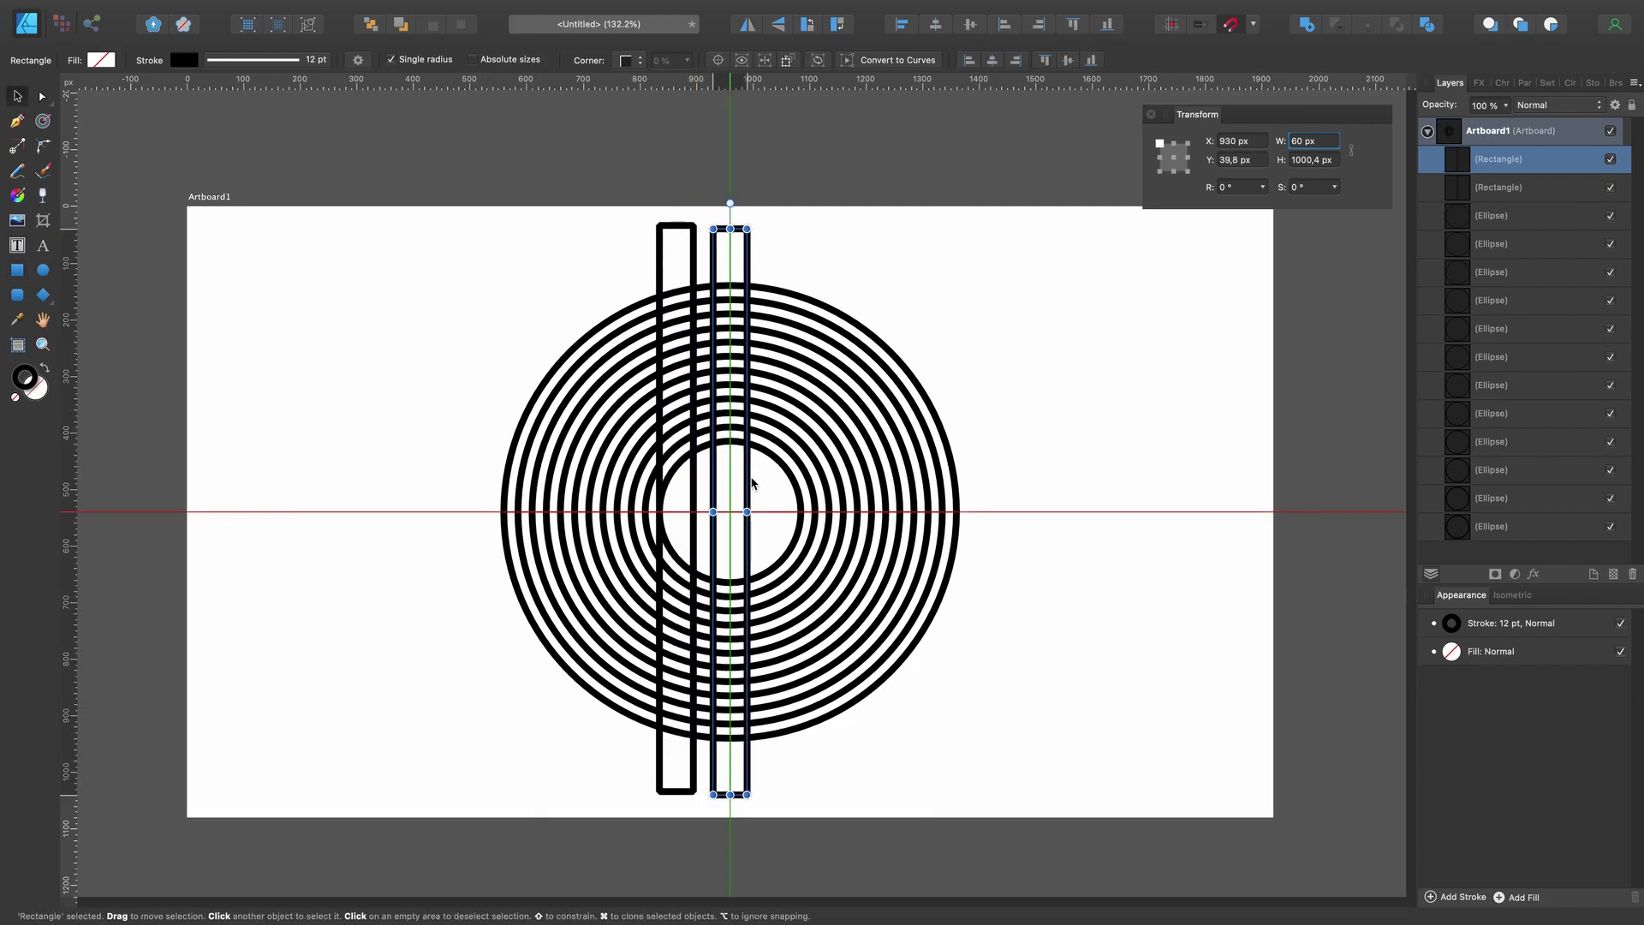
{"action": "left_click_drag", "start_coordinate": [752, 482], "coordinate": [750, 482]}
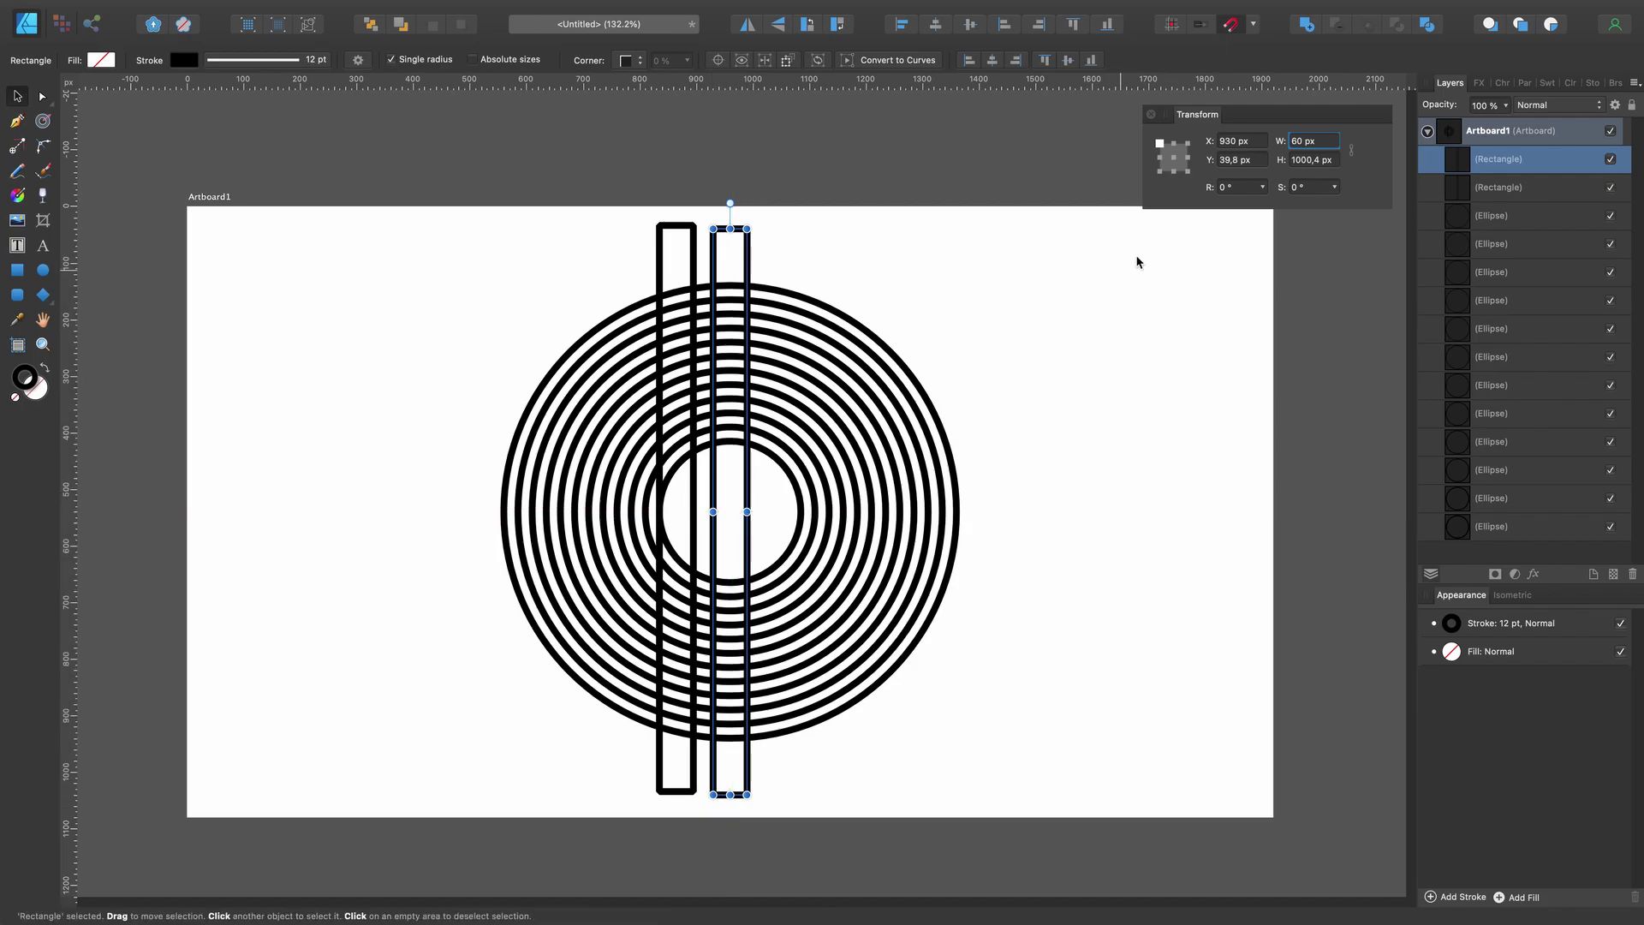
{"action": "left_click", "coordinate": [1310, 141]}
{"action": "type", "text": "30"}
{"action": "key", "text": "Return"}
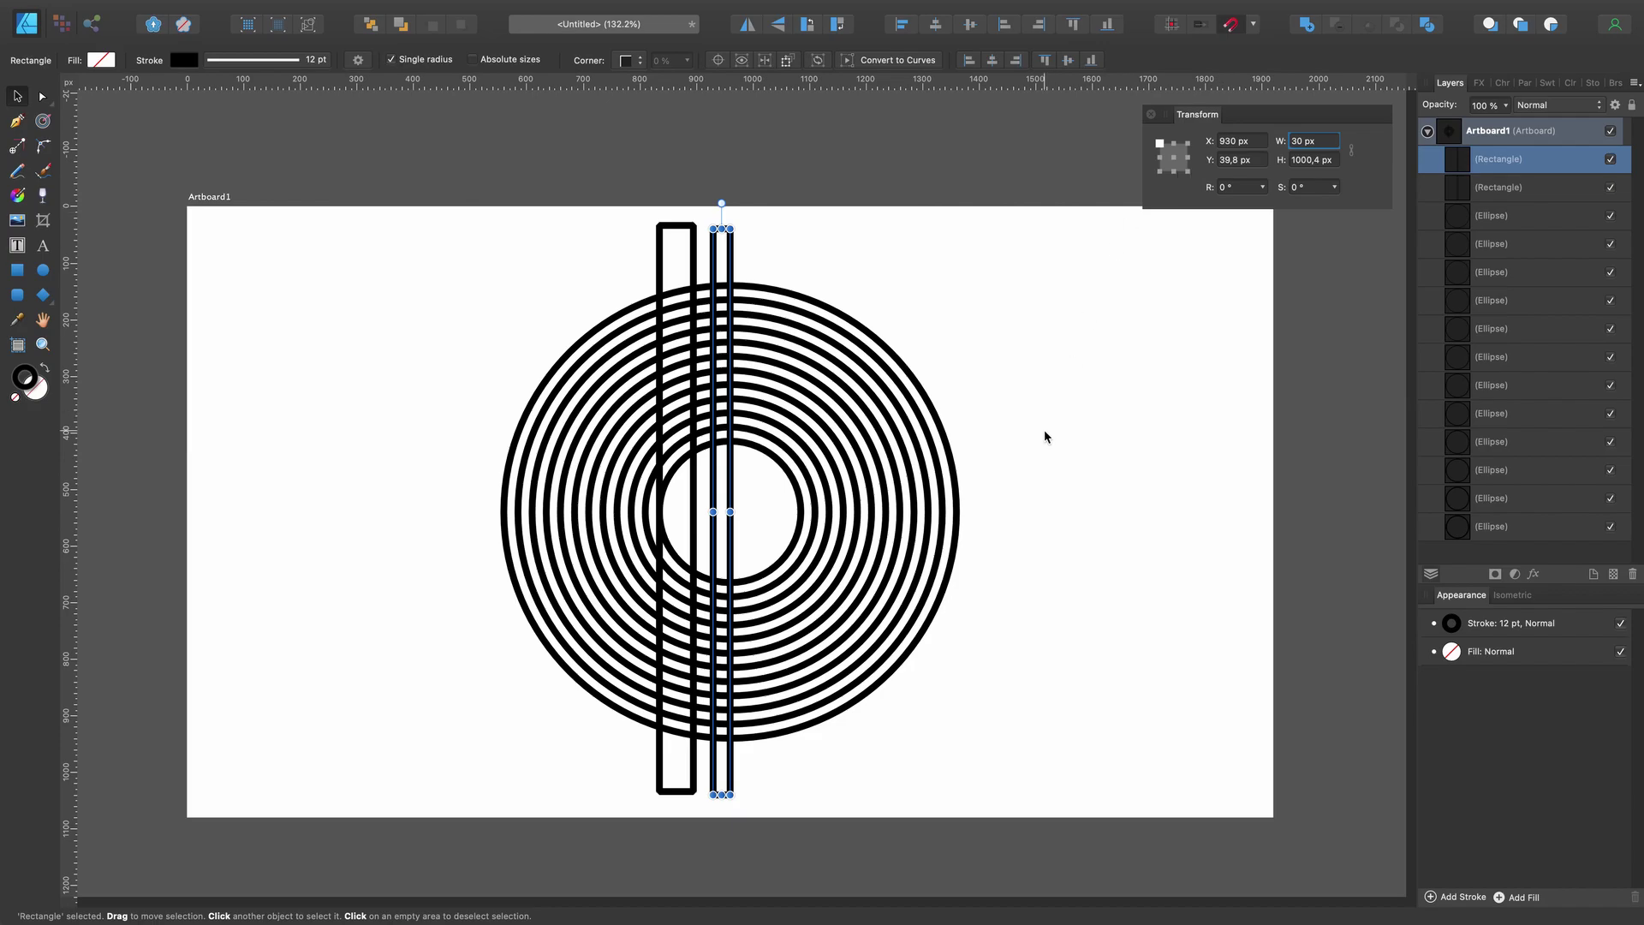
- Clone the narrow bar to the right and widen the left rectangle leftward
{"action": "left_click", "coordinate": [1045, 432]}
{"action": "left_click", "coordinate": [729, 499]}
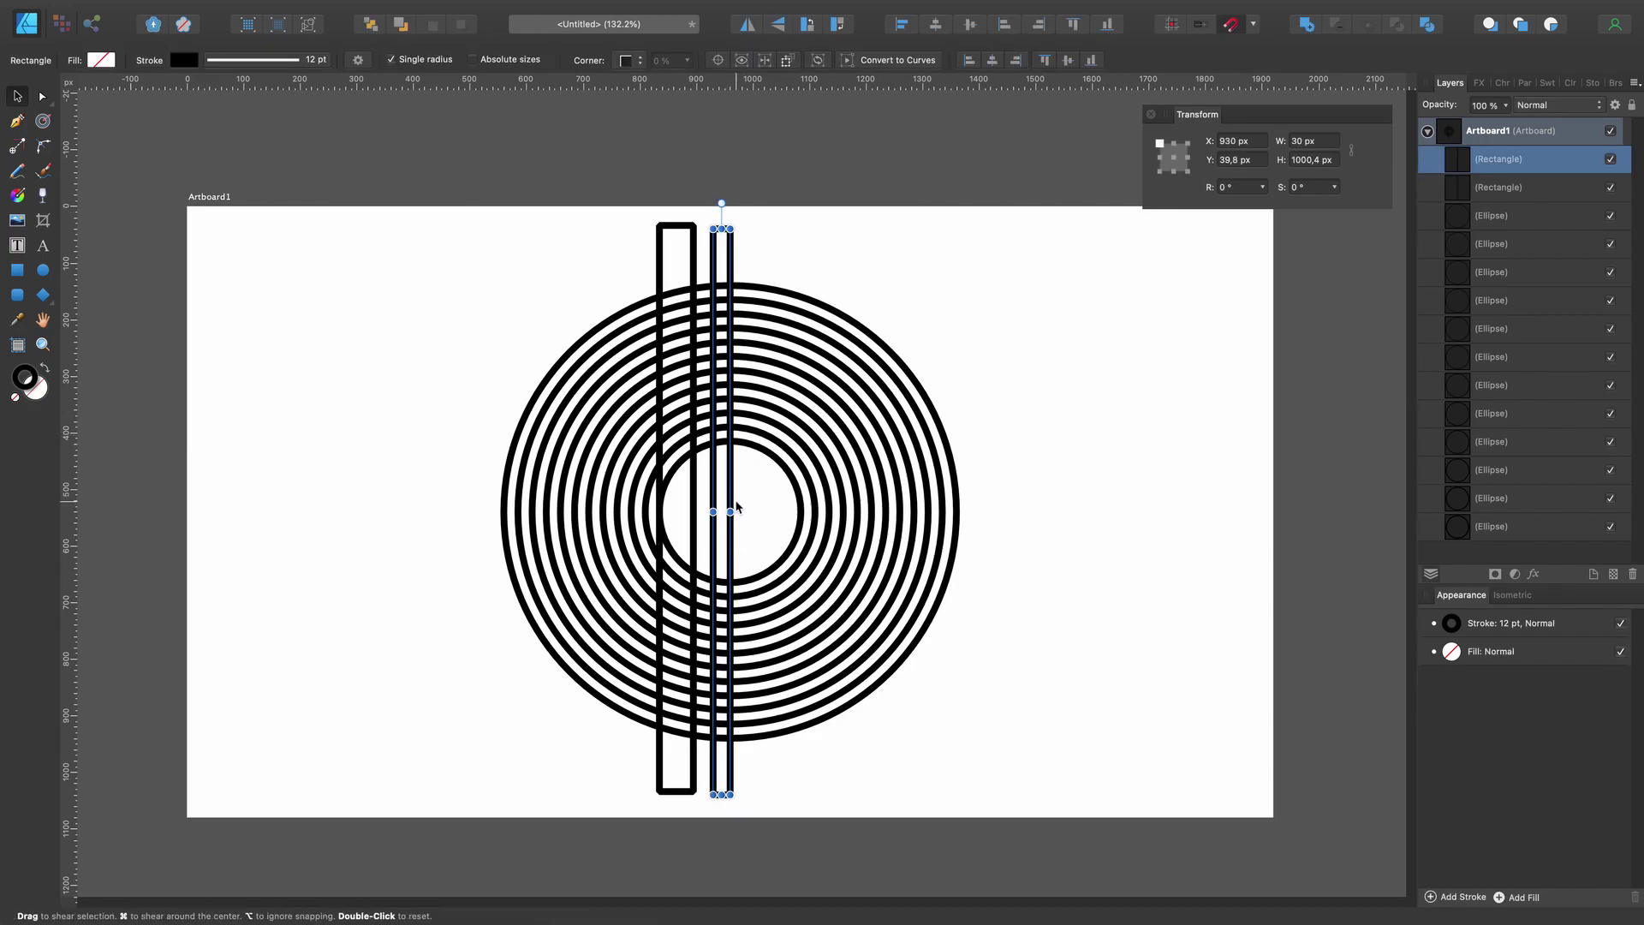
{"action": "left_click_drag", "start_coordinate": [735, 500], "coordinate": [767, 500]}
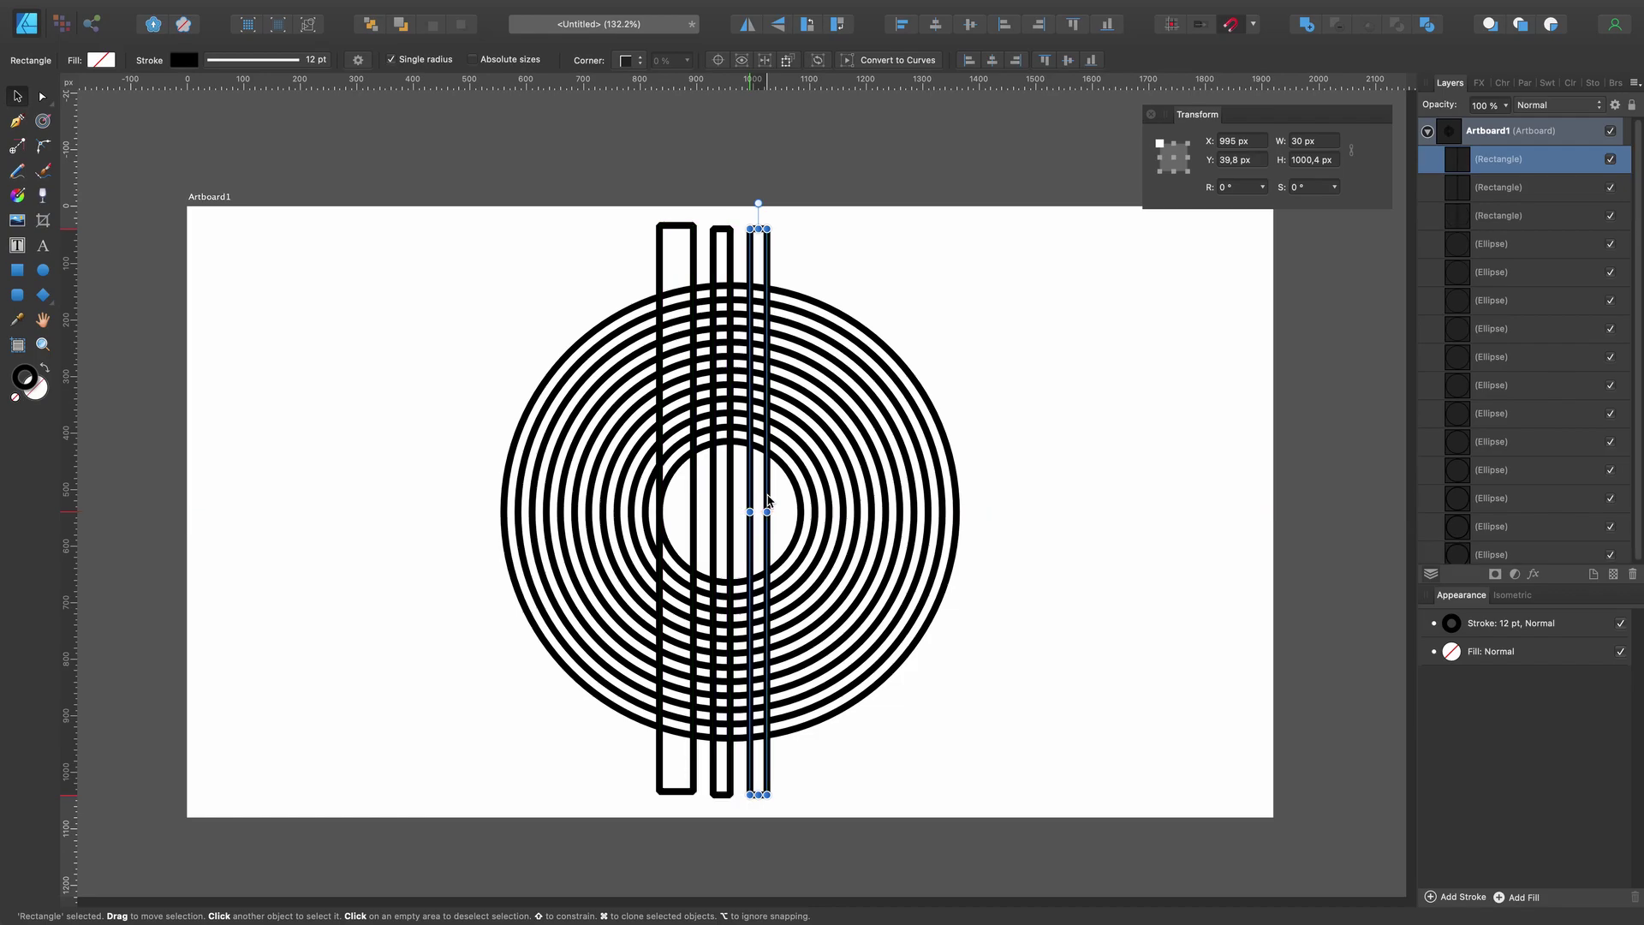
{"action": "left_click", "coordinate": [515, 263]}
{"action": "left_click", "coordinate": [660, 261]}
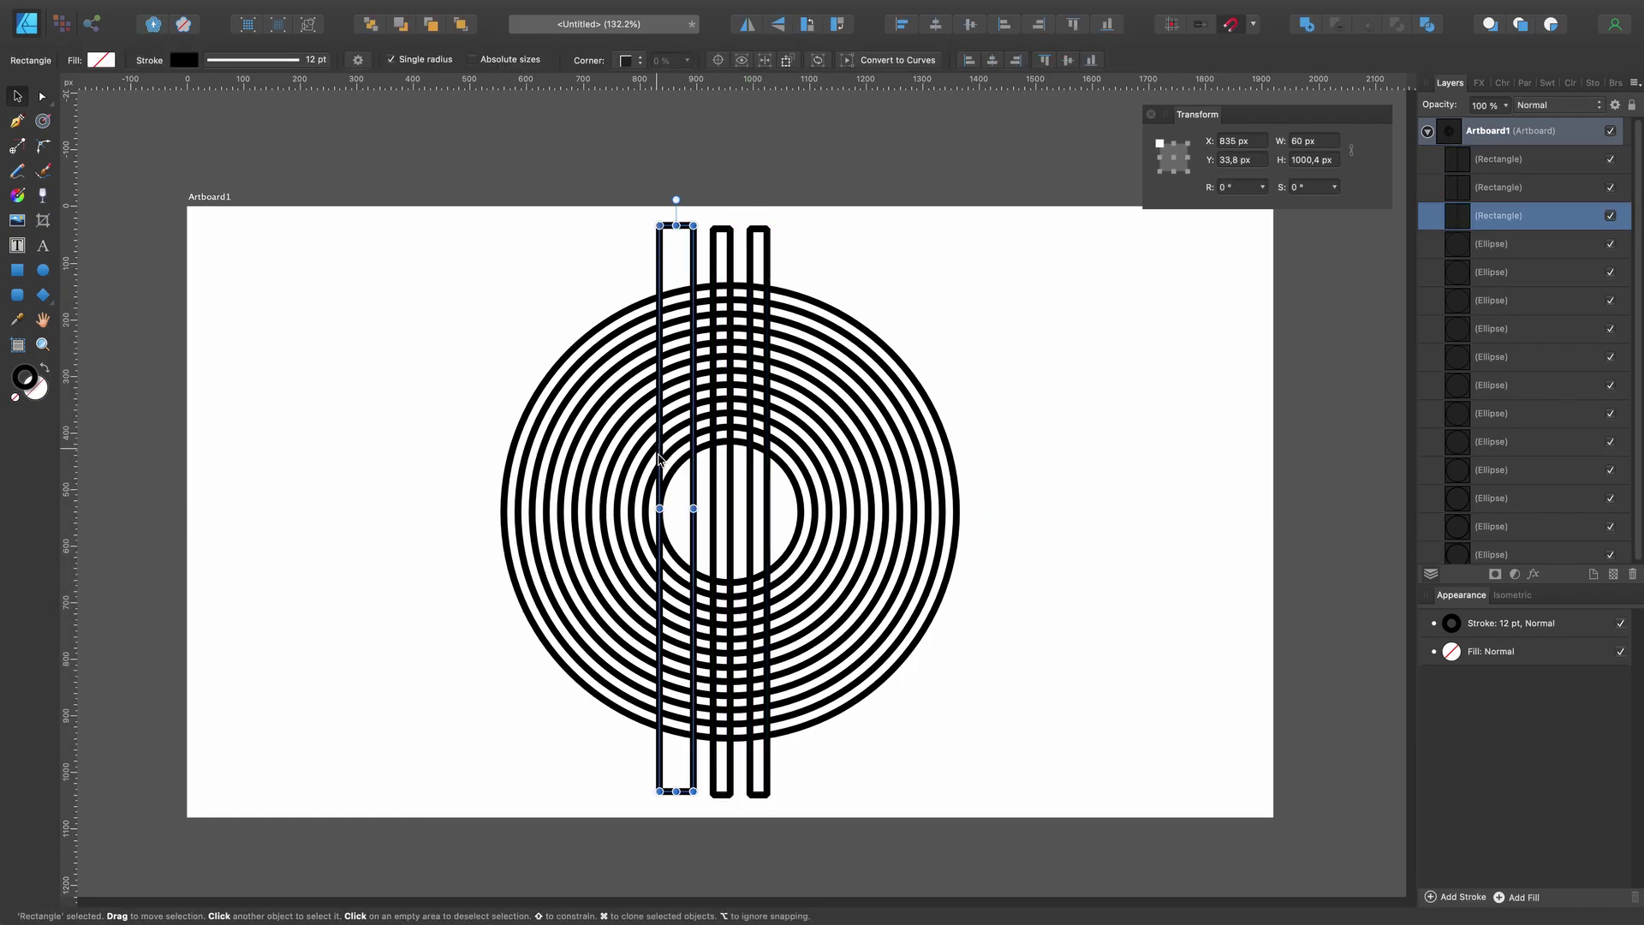
{"action": "left_click_drag", "start_coordinate": [660, 507], "coordinate": [444, 497]}
{"action": "left_click", "coordinate": [1021, 286]}
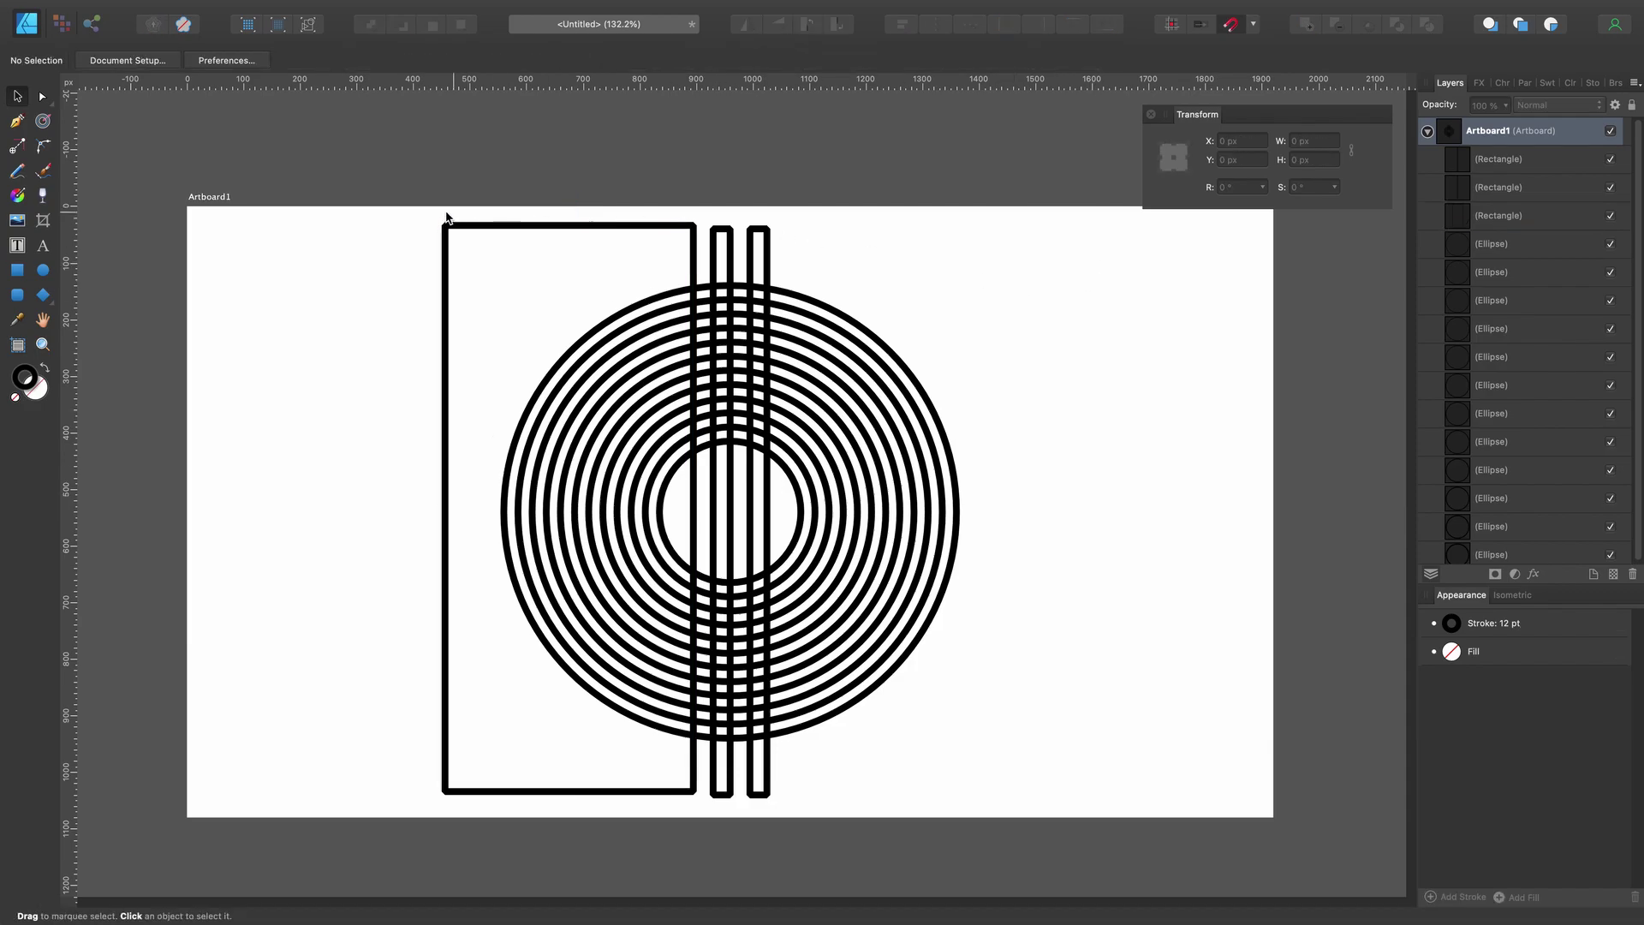
- Copy and paste all three vertical rectangles
{"action": "left_click_drag", "start_coordinate": [403, 213], "coordinate": [815, 244]}
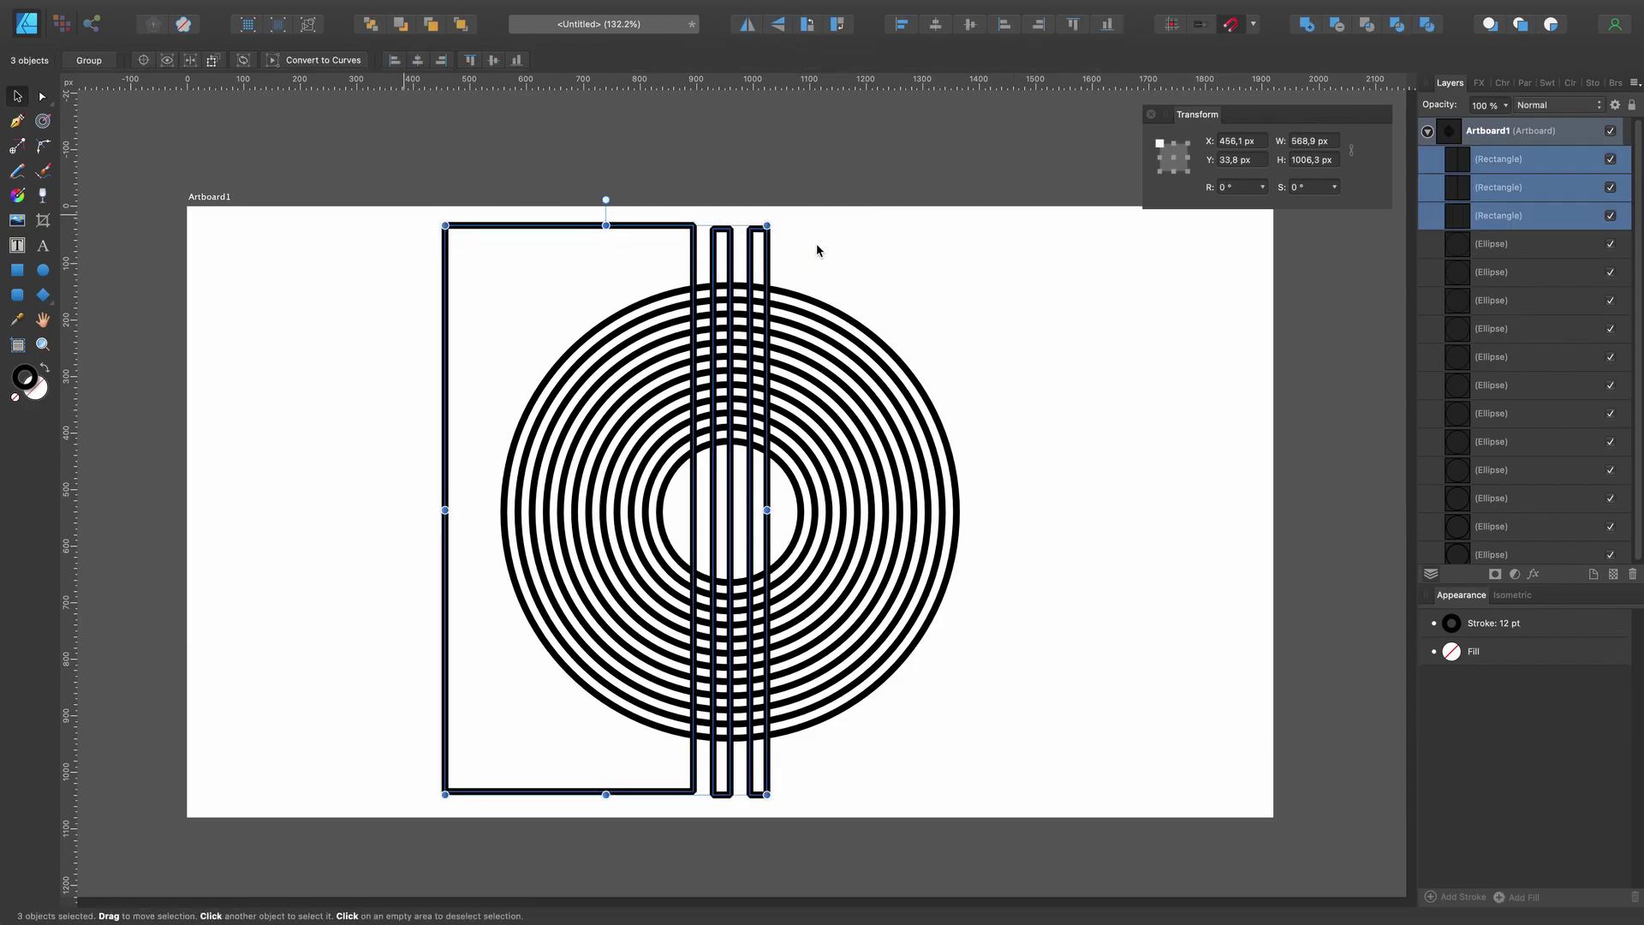
{"action": "right_click", "coordinate": [770, 238]}
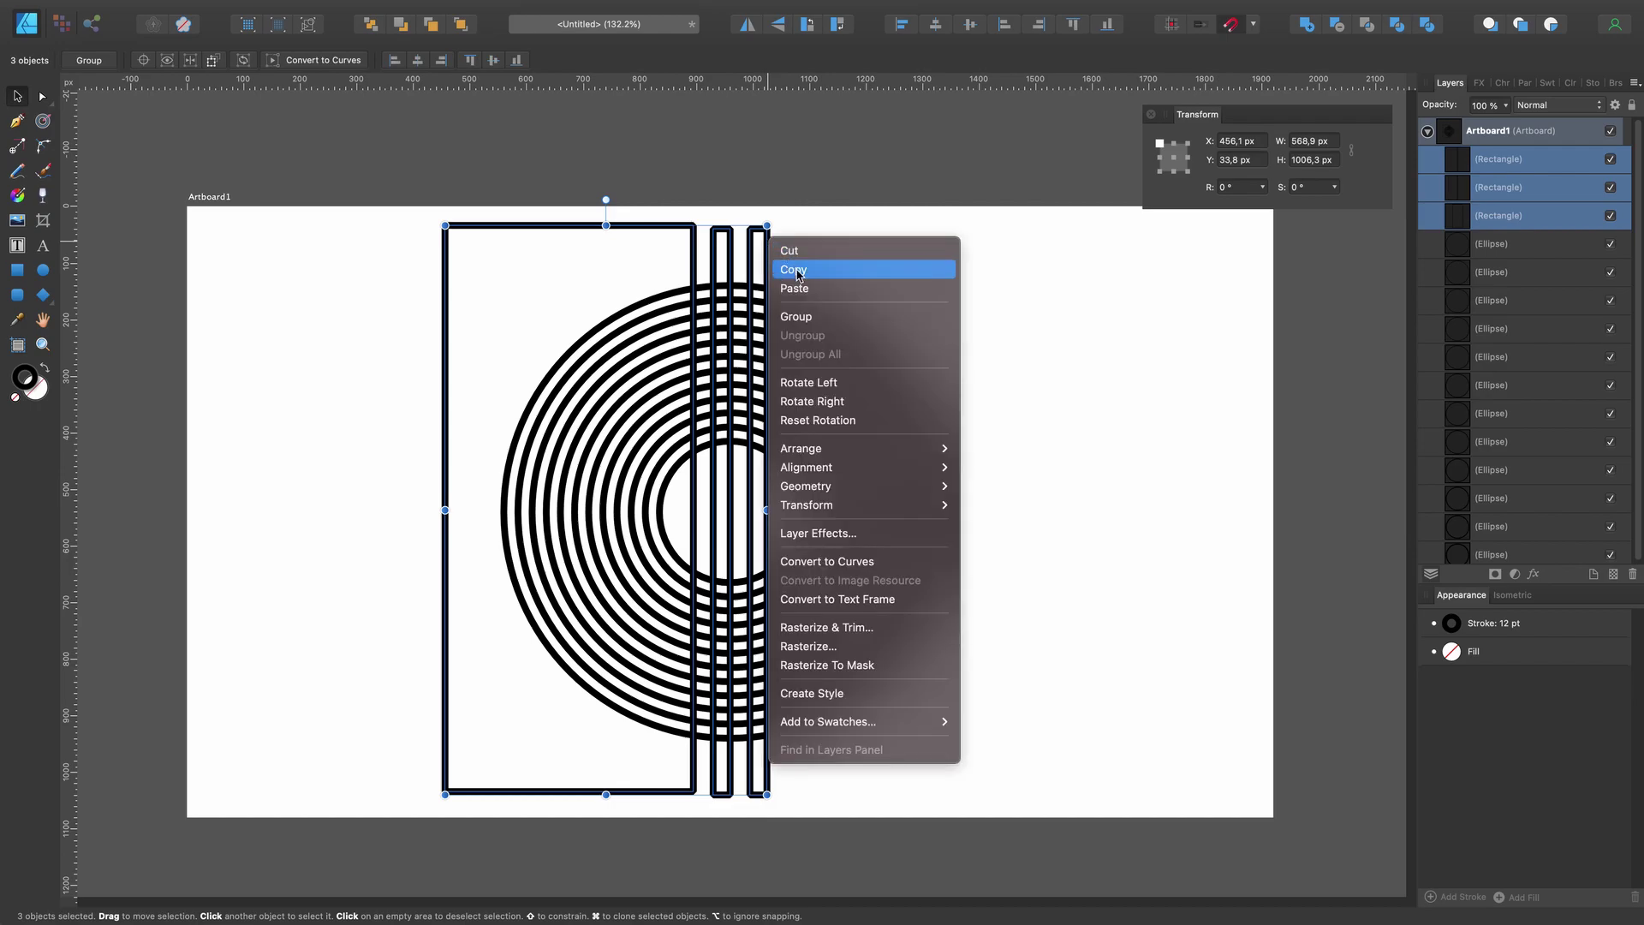
{"action": "left_click", "coordinate": [796, 271]}
{"action": "right_click", "coordinate": [751, 237]}
{"action": "left_click", "coordinate": [781, 288]}
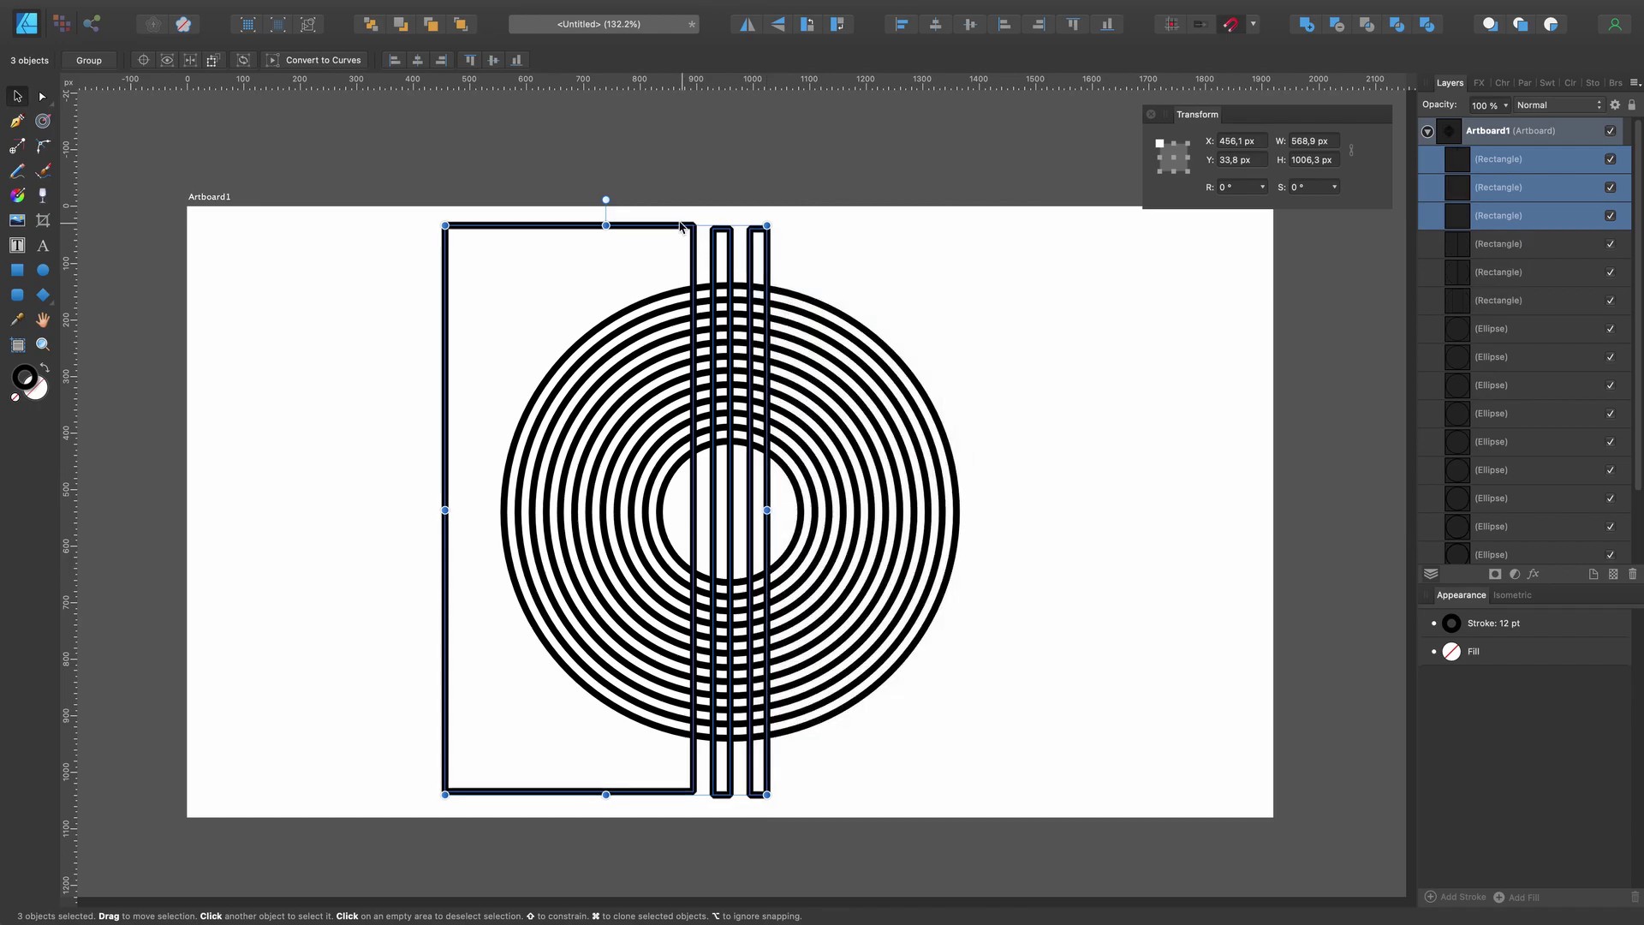
- Rotate the copies horizontal, cross the narrow bars at centre, and delete the wide top one
{"action": "mouse_move", "coordinate": [606, 200]}
{"action": "left_mouse_down"}
{"action": "mouse_move", "coordinate": [816, 341]}
{"action": "mouse_move", "coordinate": [933, 478]}
{"action": "left_mouse_up"}
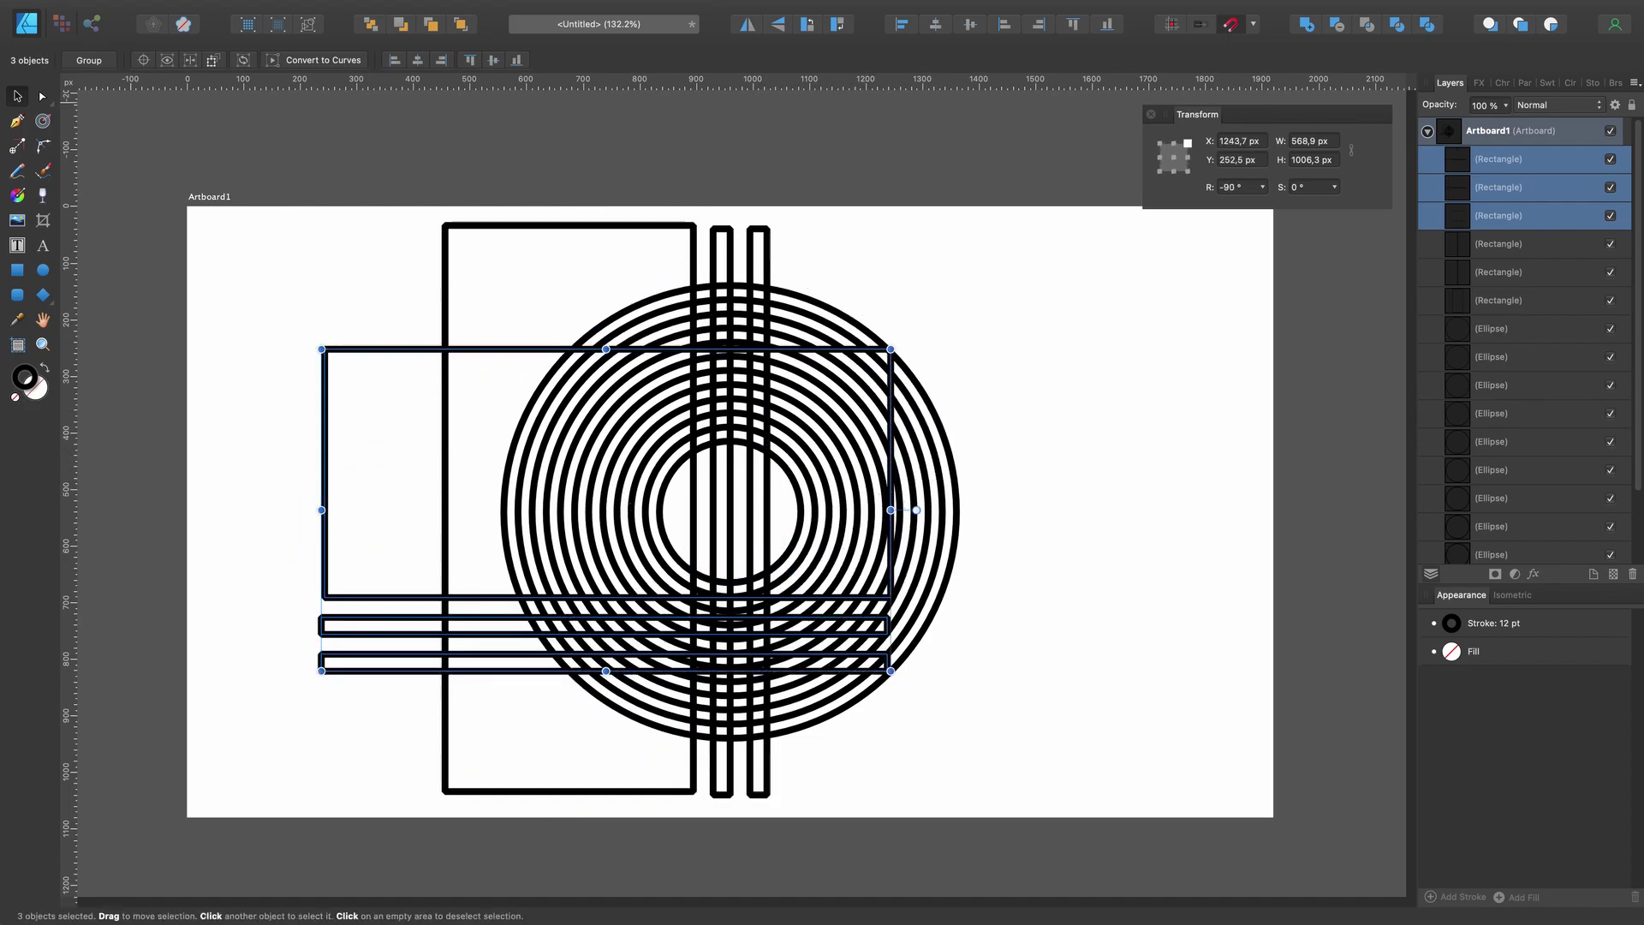
{"action": "mouse_move", "coordinate": [370, 352]}
{"action": "left_mouse_down"}
{"action": "mouse_move", "coordinate": [496, 214]}
{"action": "mouse_move", "coordinate": [481, 225]}
{"action": "left_mouse_up"}
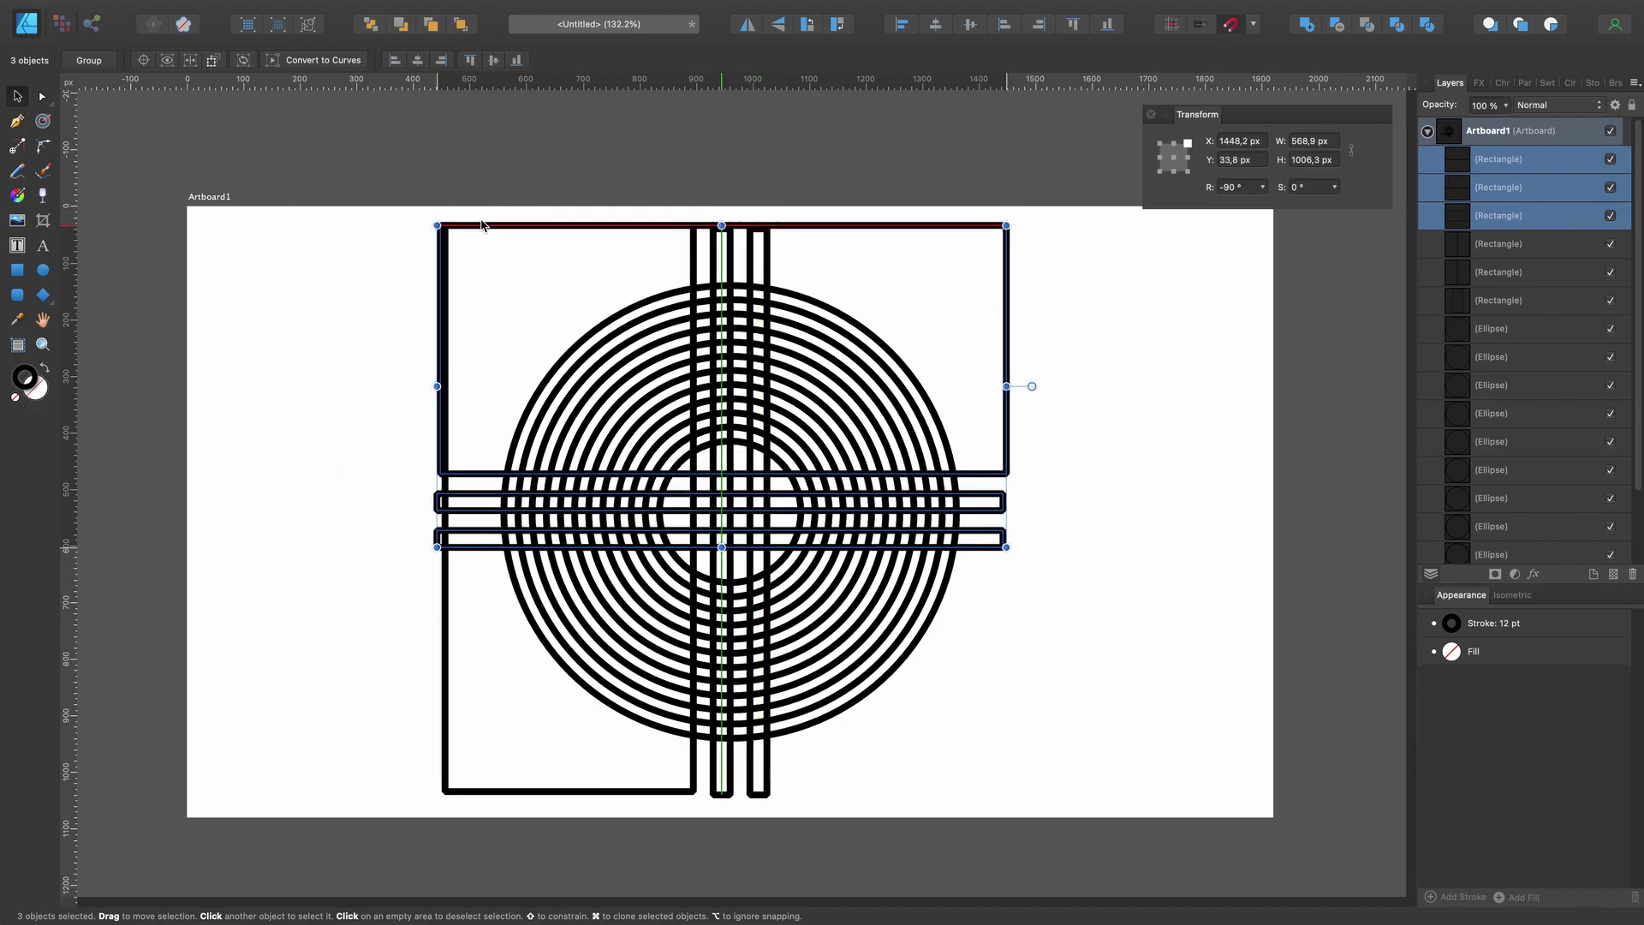
{"action": "left_click", "coordinate": [1152, 348]}
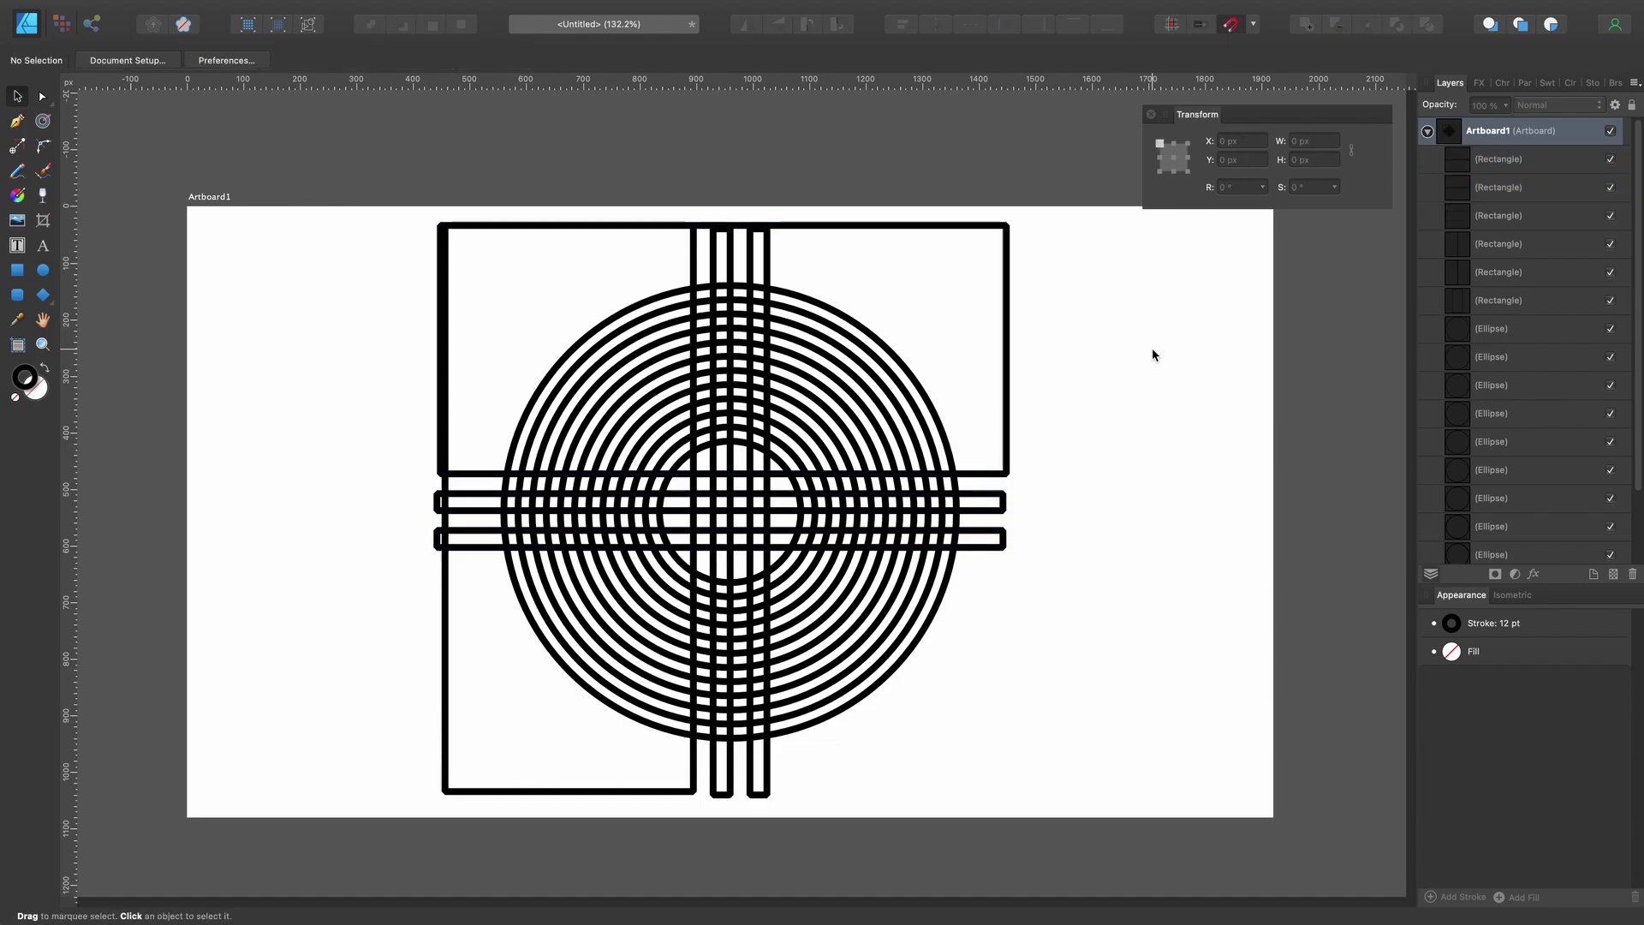
{"action": "left_click", "coordinate": [1007, 347]}
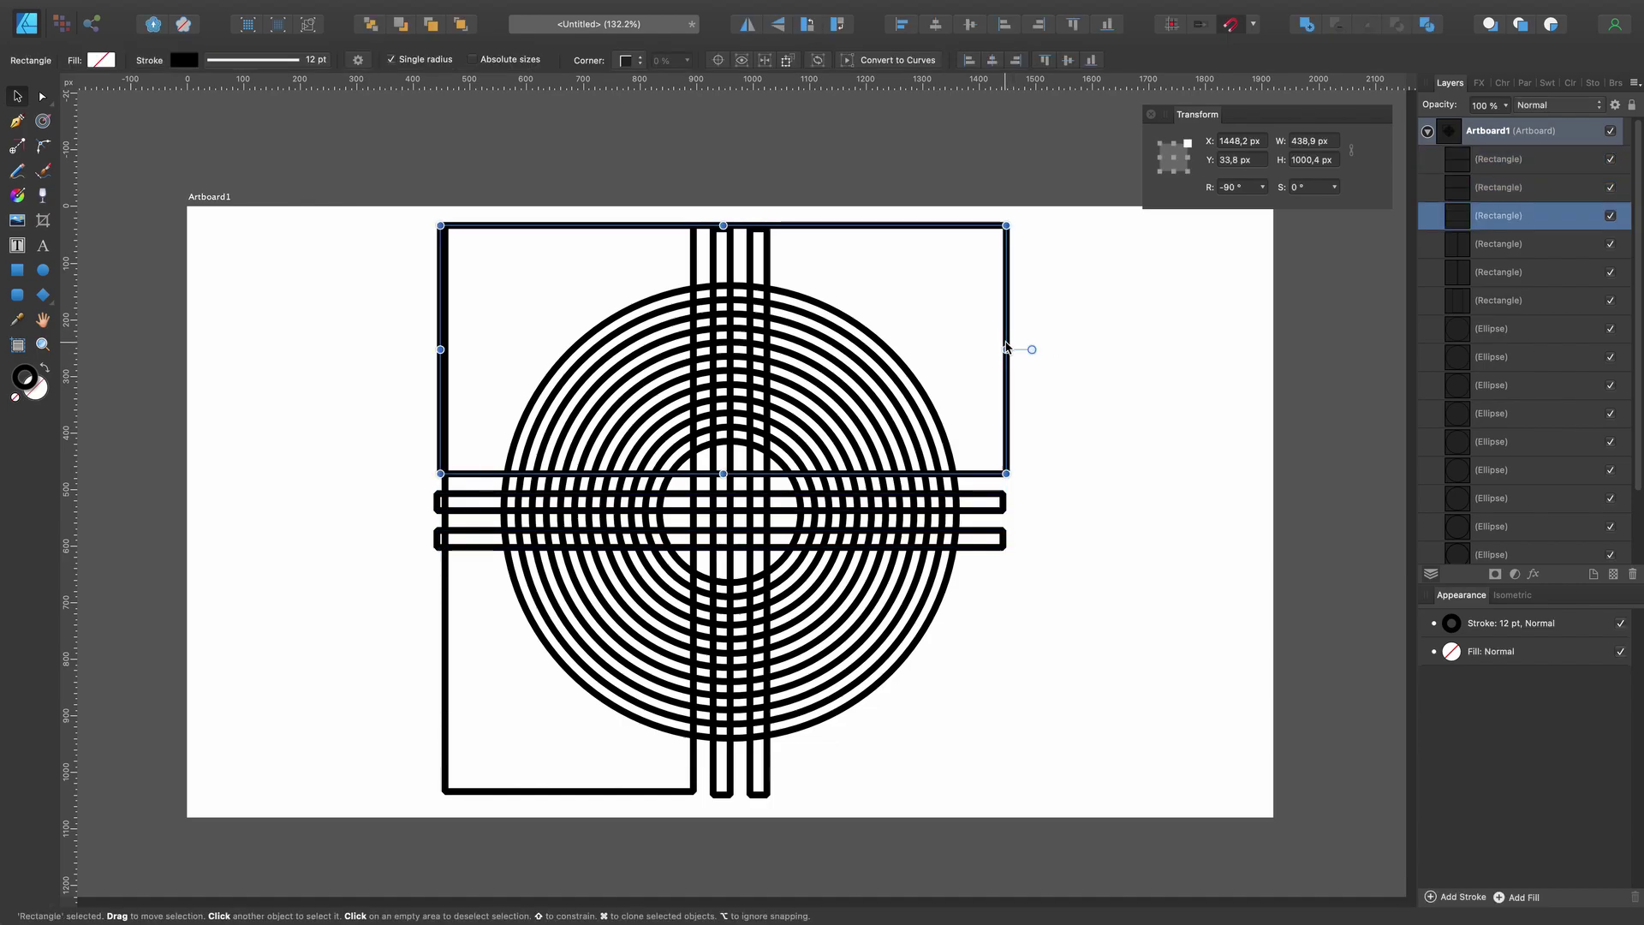
{"action": "key", "text": "Delete"}
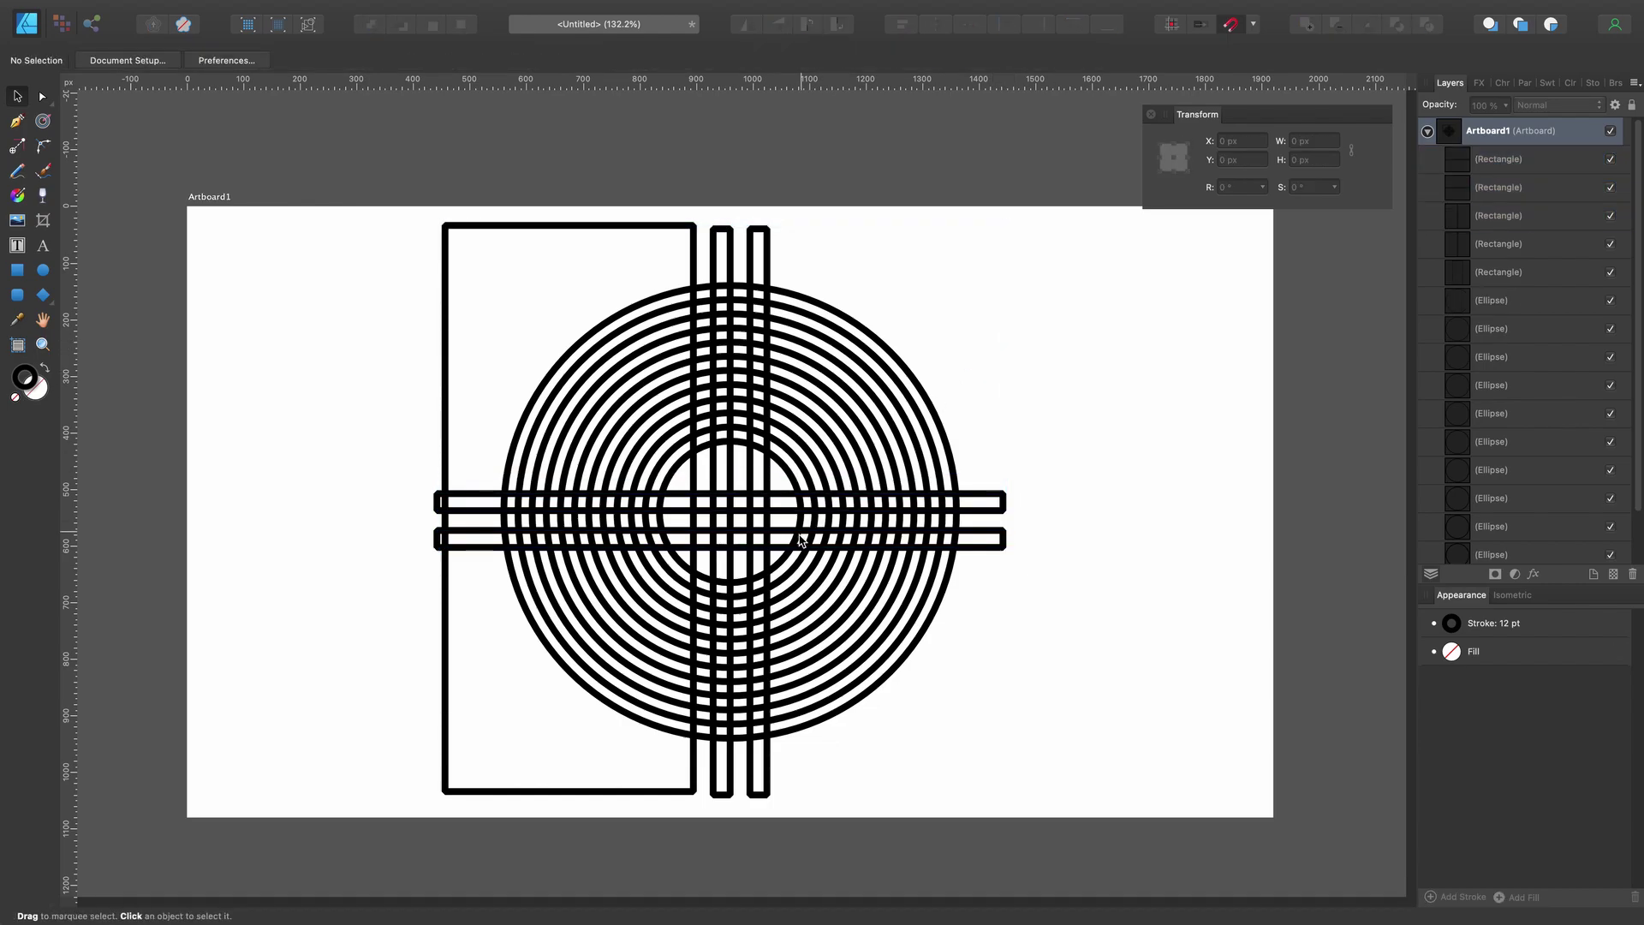
- Stretch the lower horizontal bar toward the artboard bottom, then marquee-select all 17 objects
{"action": "scroll", "coordinate": [787, 549], "scroll_direction": "up", "scroll_amount": 2}
{"action": "scroll", "coordinate": [785, 551], "scroll_direction": "up", "scroll_amount": 1}
{"action": "scroll", "coordinate": [783, 551], "scroll_direction": "up", "scroll_amount": 1}
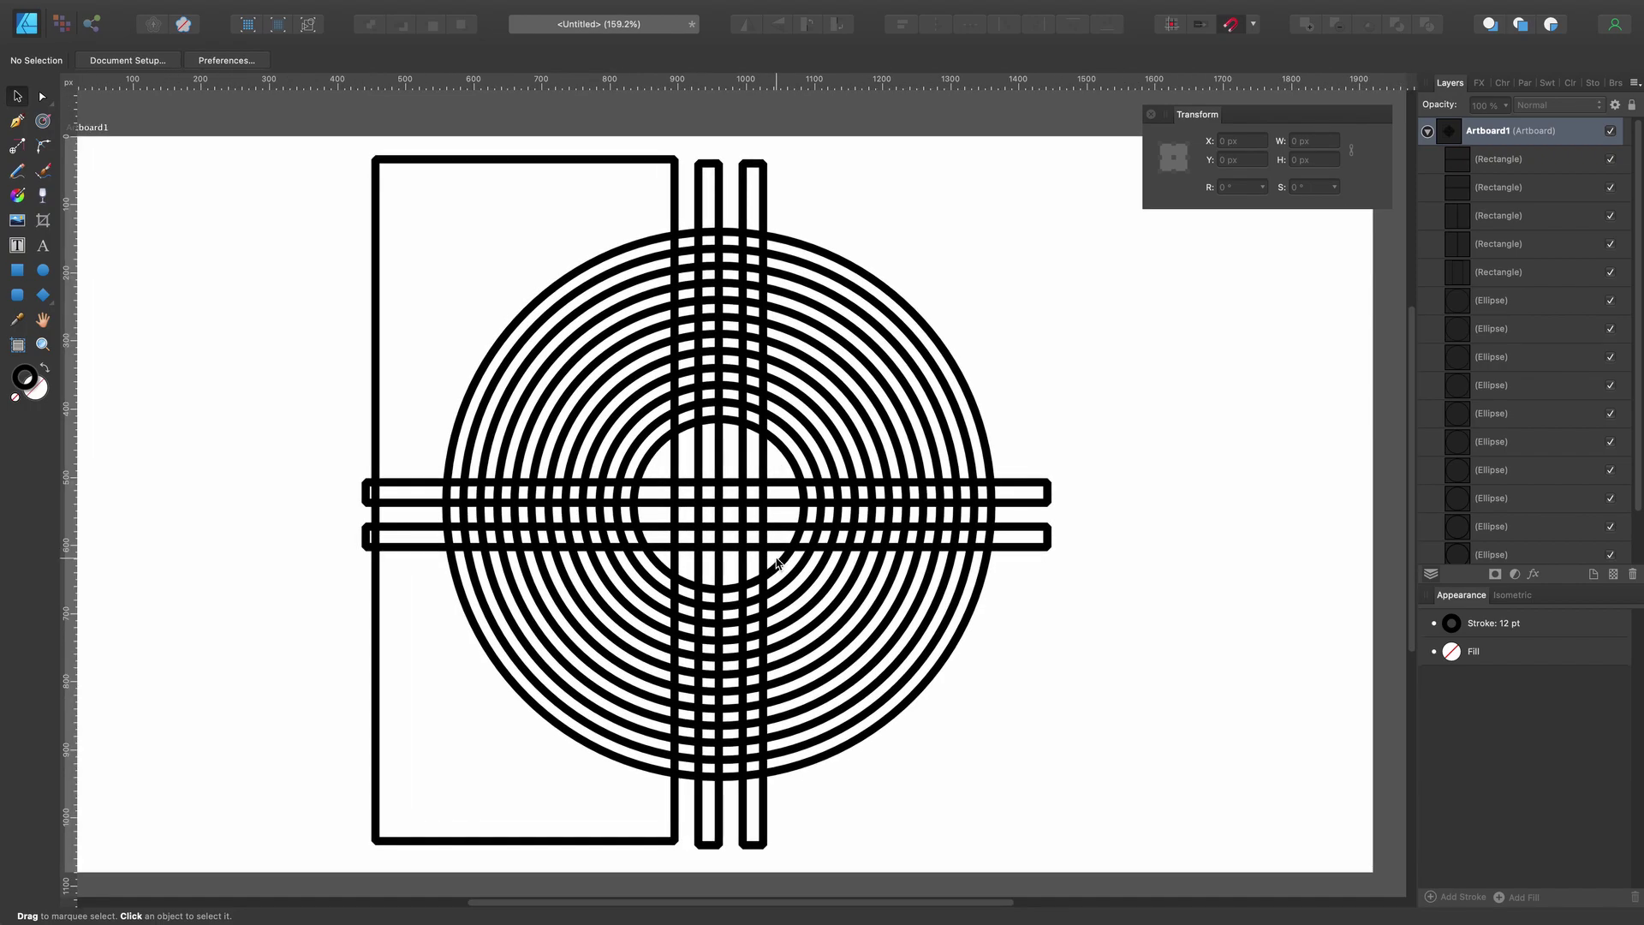
{"action": "left_click", "coordinate": [781, 551]}
{"action": "left_click_drag", "start_coordinate": [781, 547], "coordinate": [757, 821]}
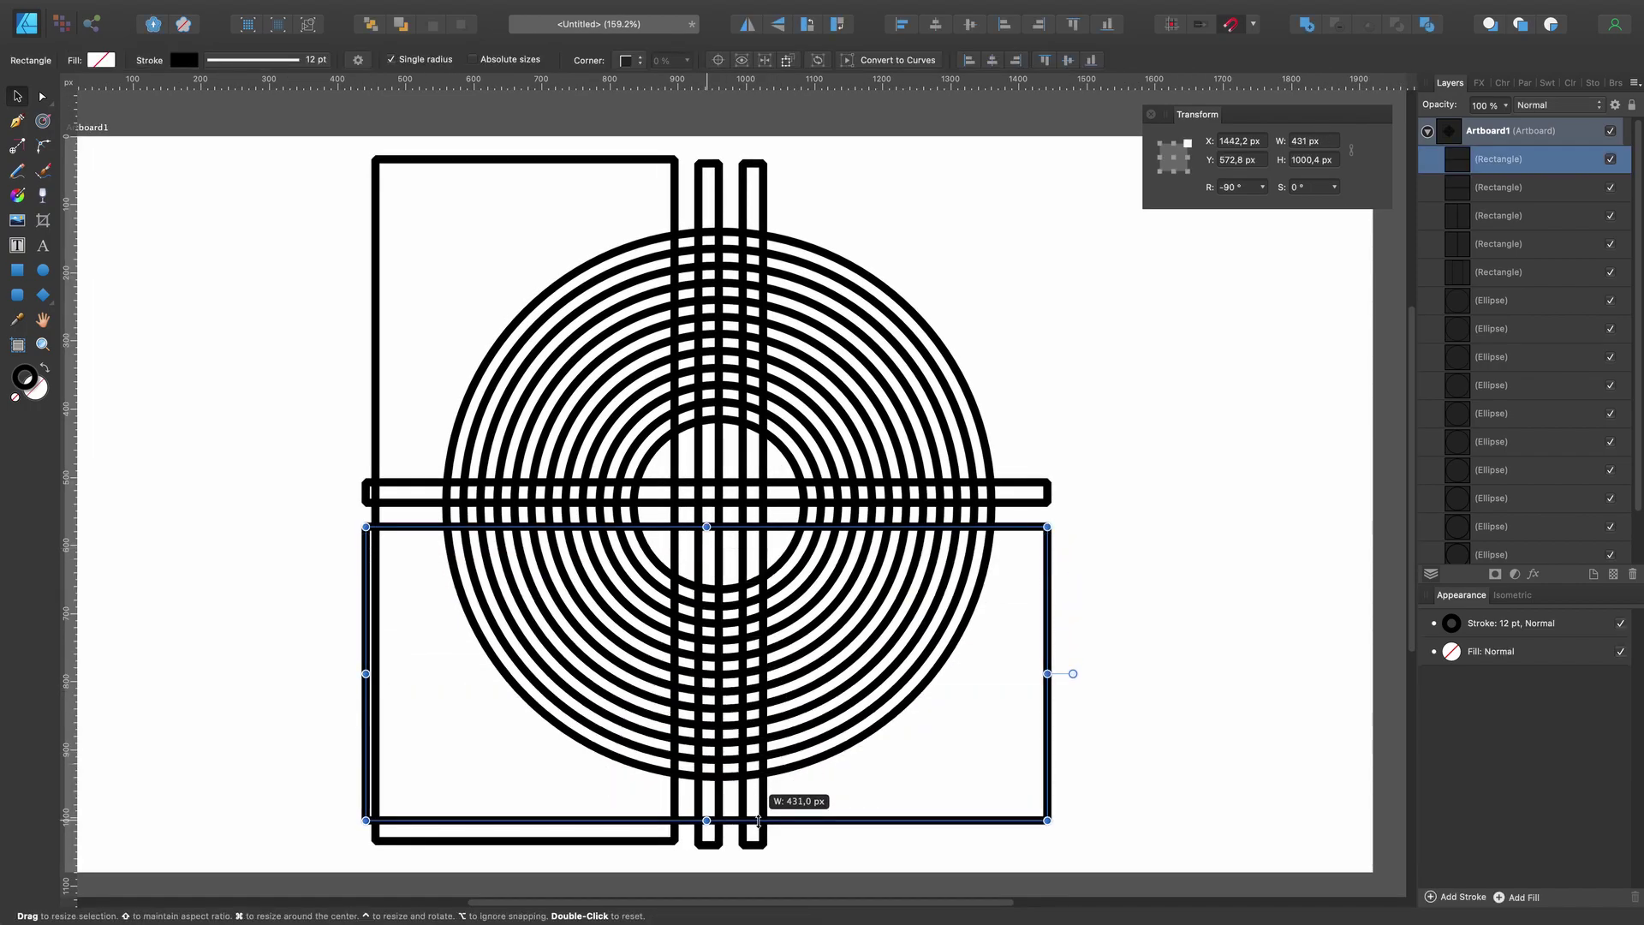
{"action": "left_click_drag", "start_coordinate": [758, 821], "coordinate": [759, 825]}
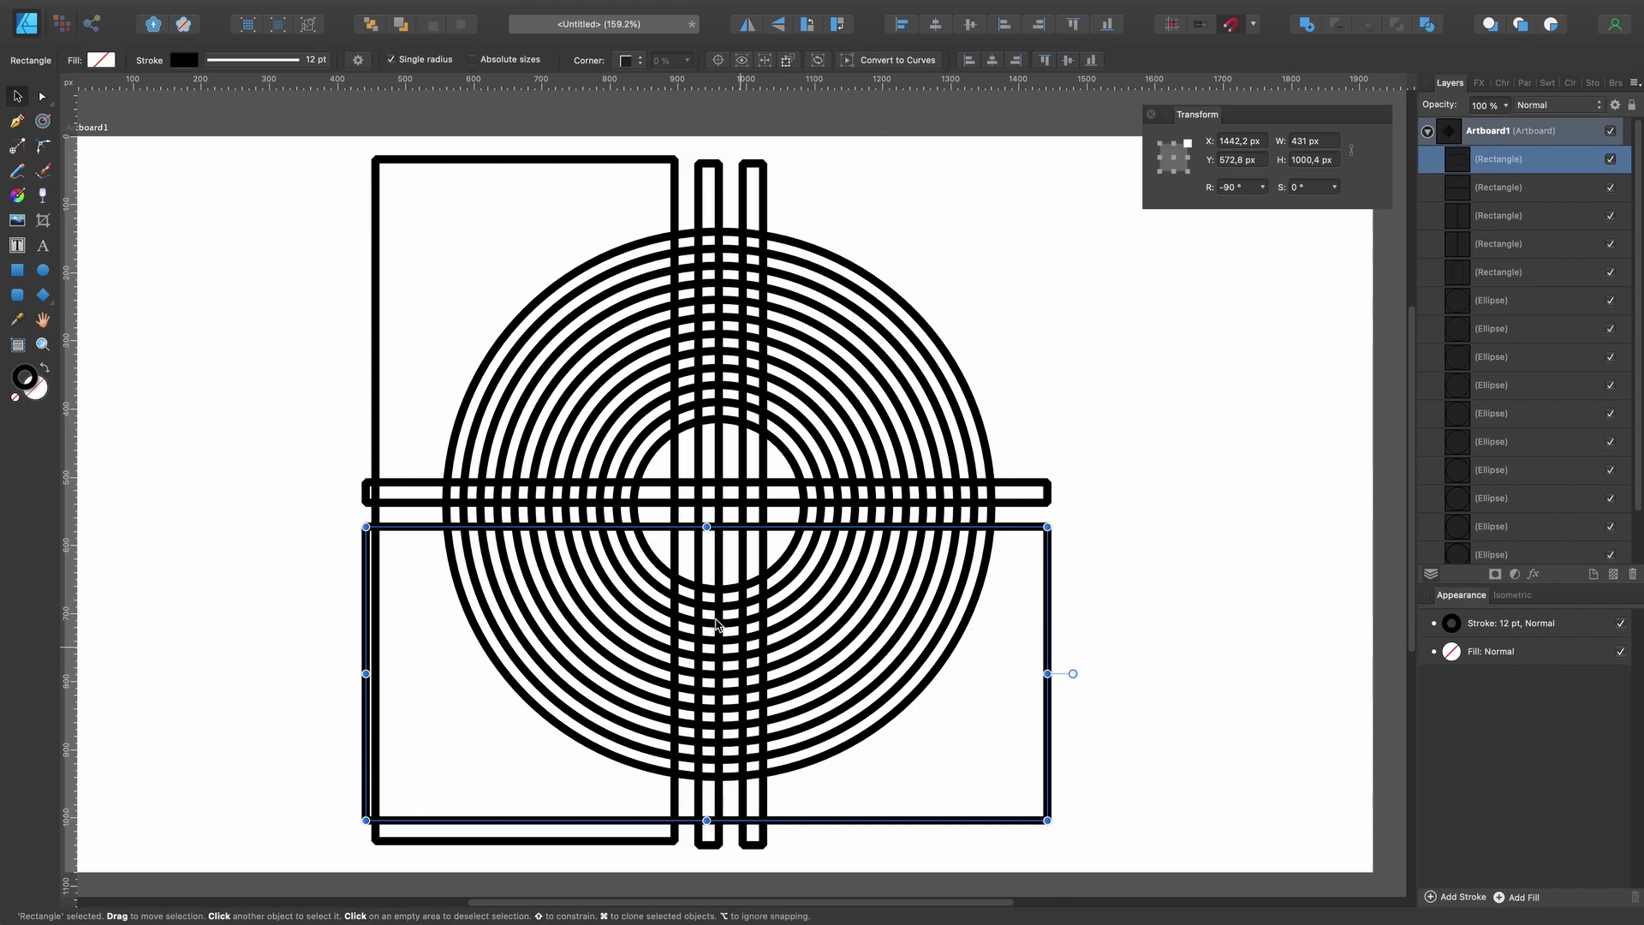
{"action": "left_click", "coordinate": [288, 337]}
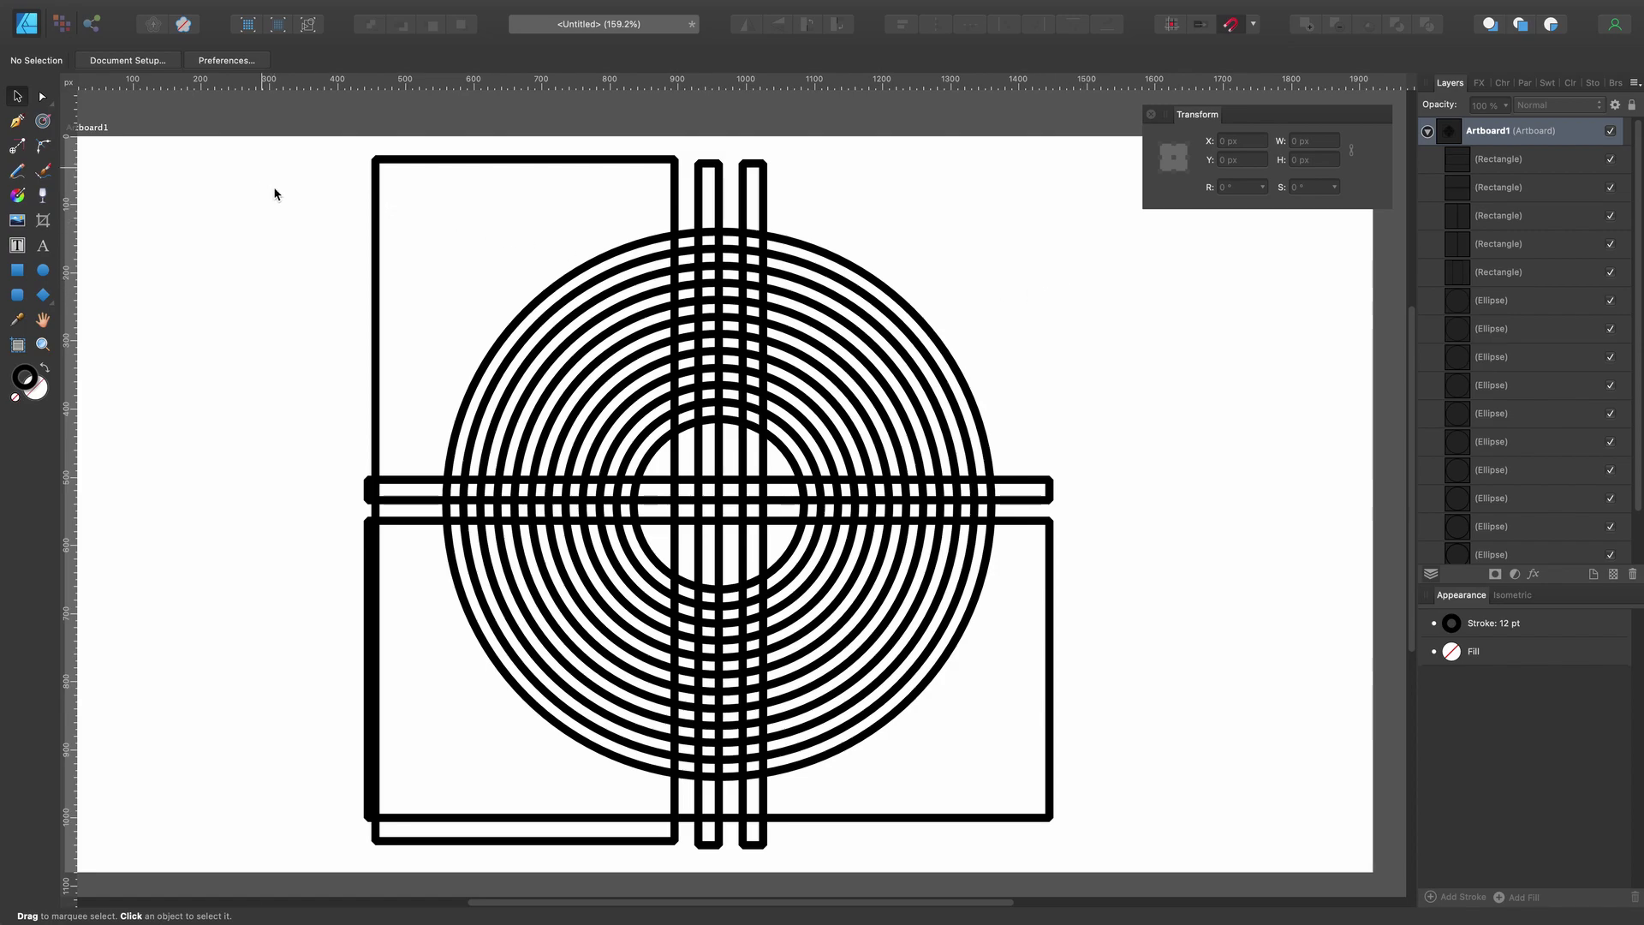
{"action": "left_click_drag", "start_coordinate": [274, 194], "coordinate": [1093, 843]}
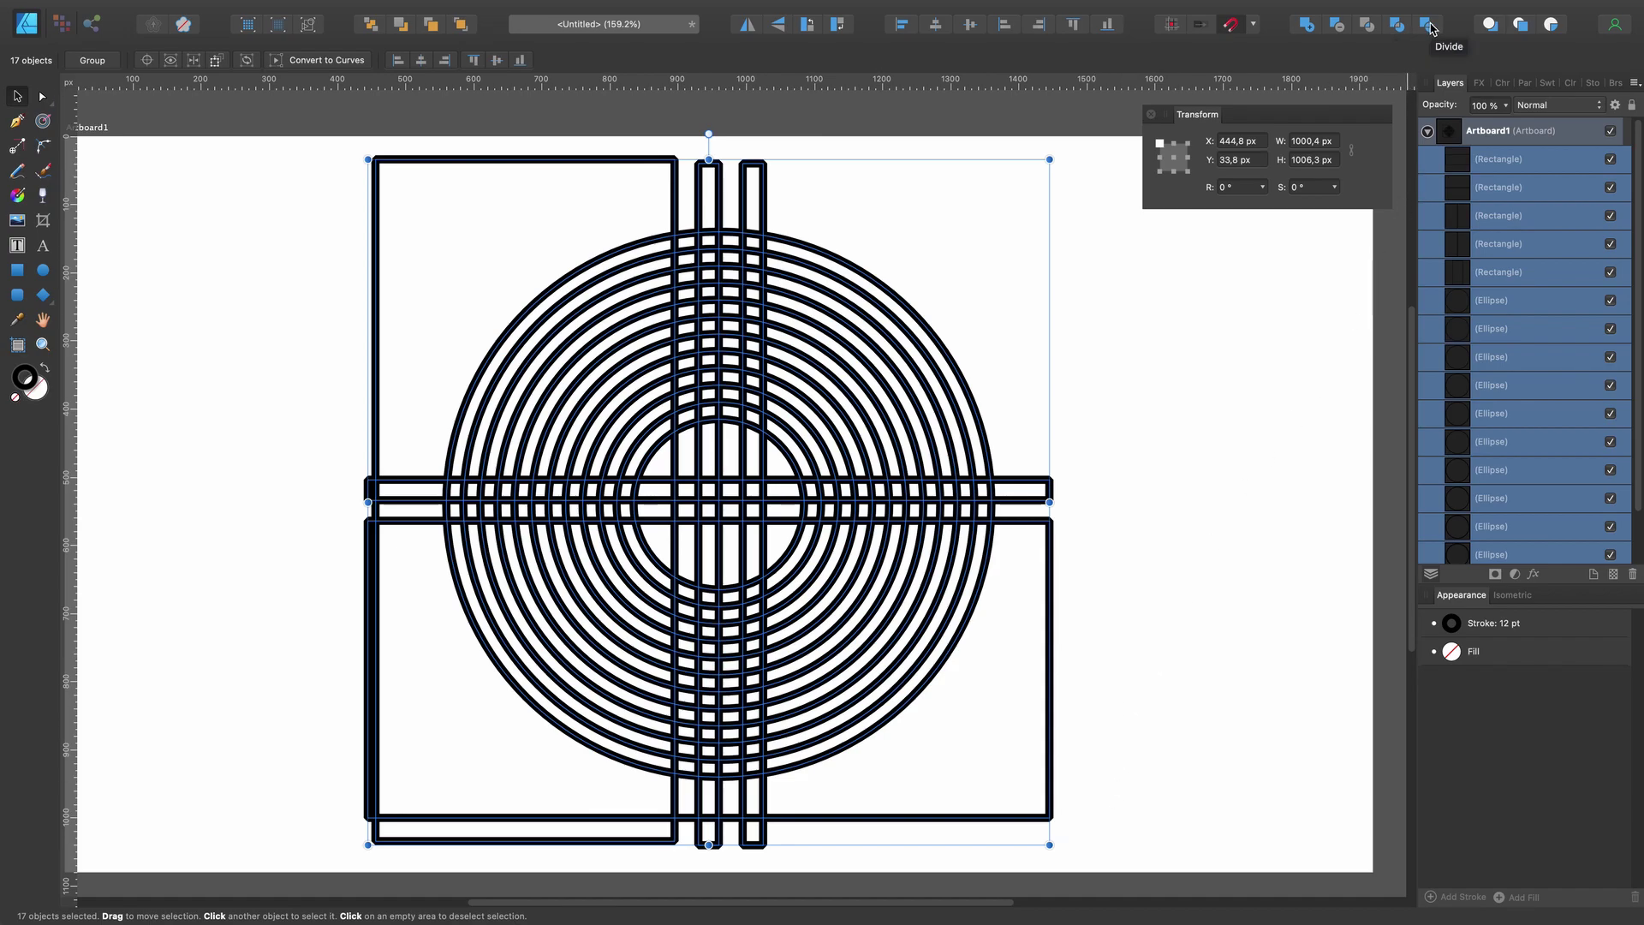
- Divide the shapes into 217 curves and select all their nodes with the Node tool
{"action": "left_click", "coordinate": [1430, 28]}
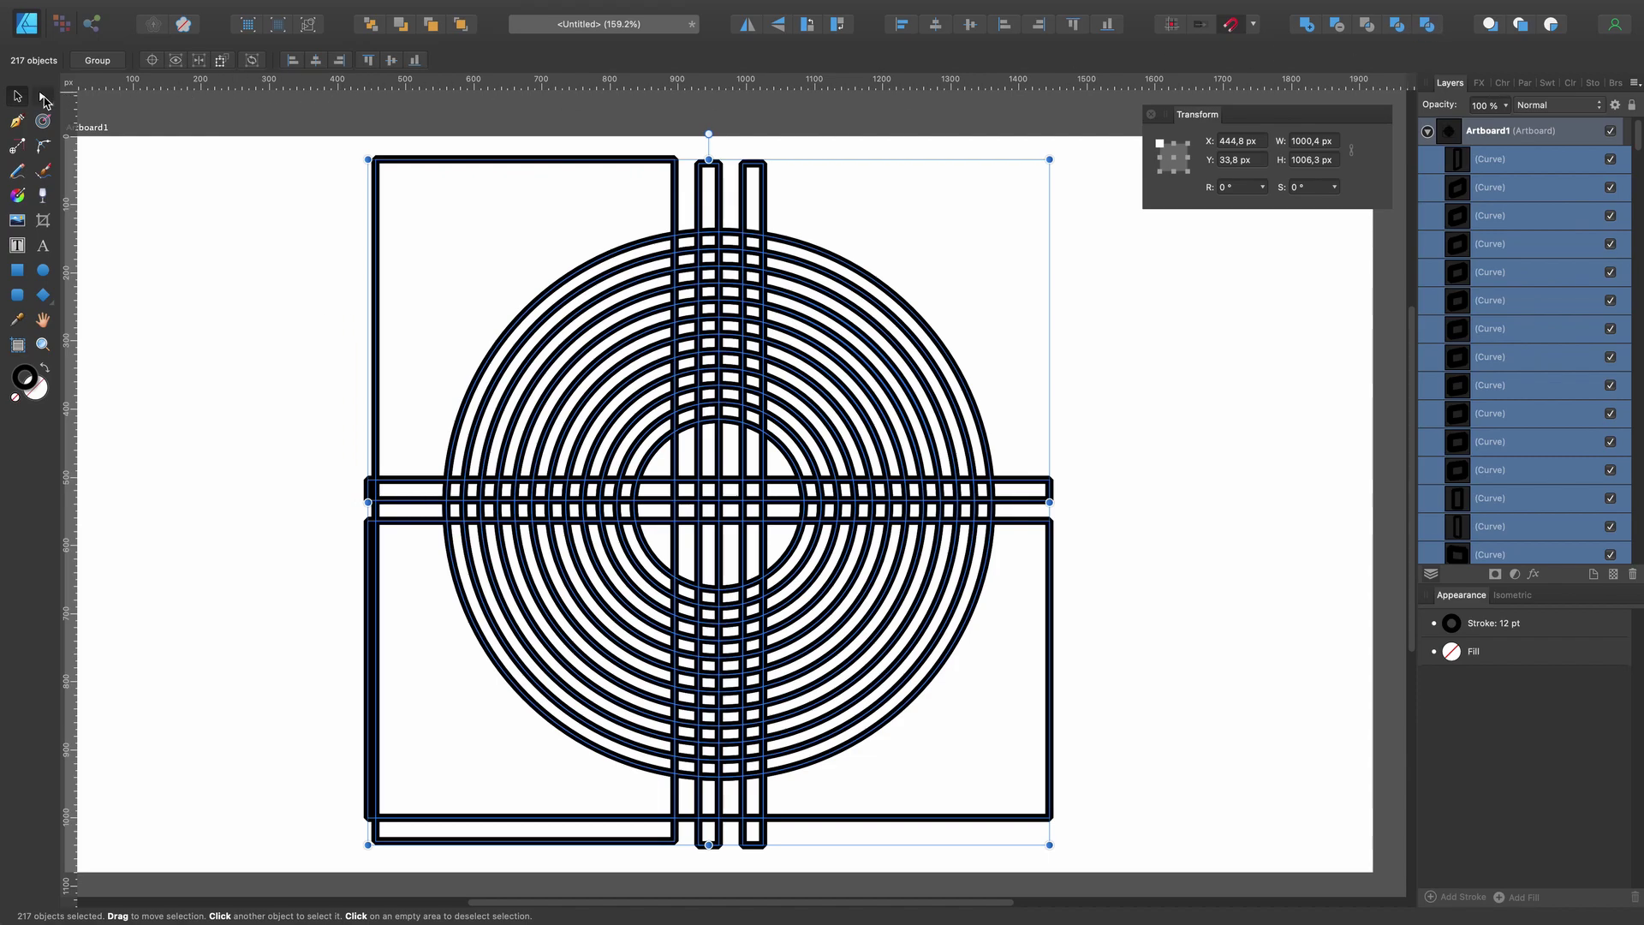
{"action": "left_click", "coordinate": [43, 100]}
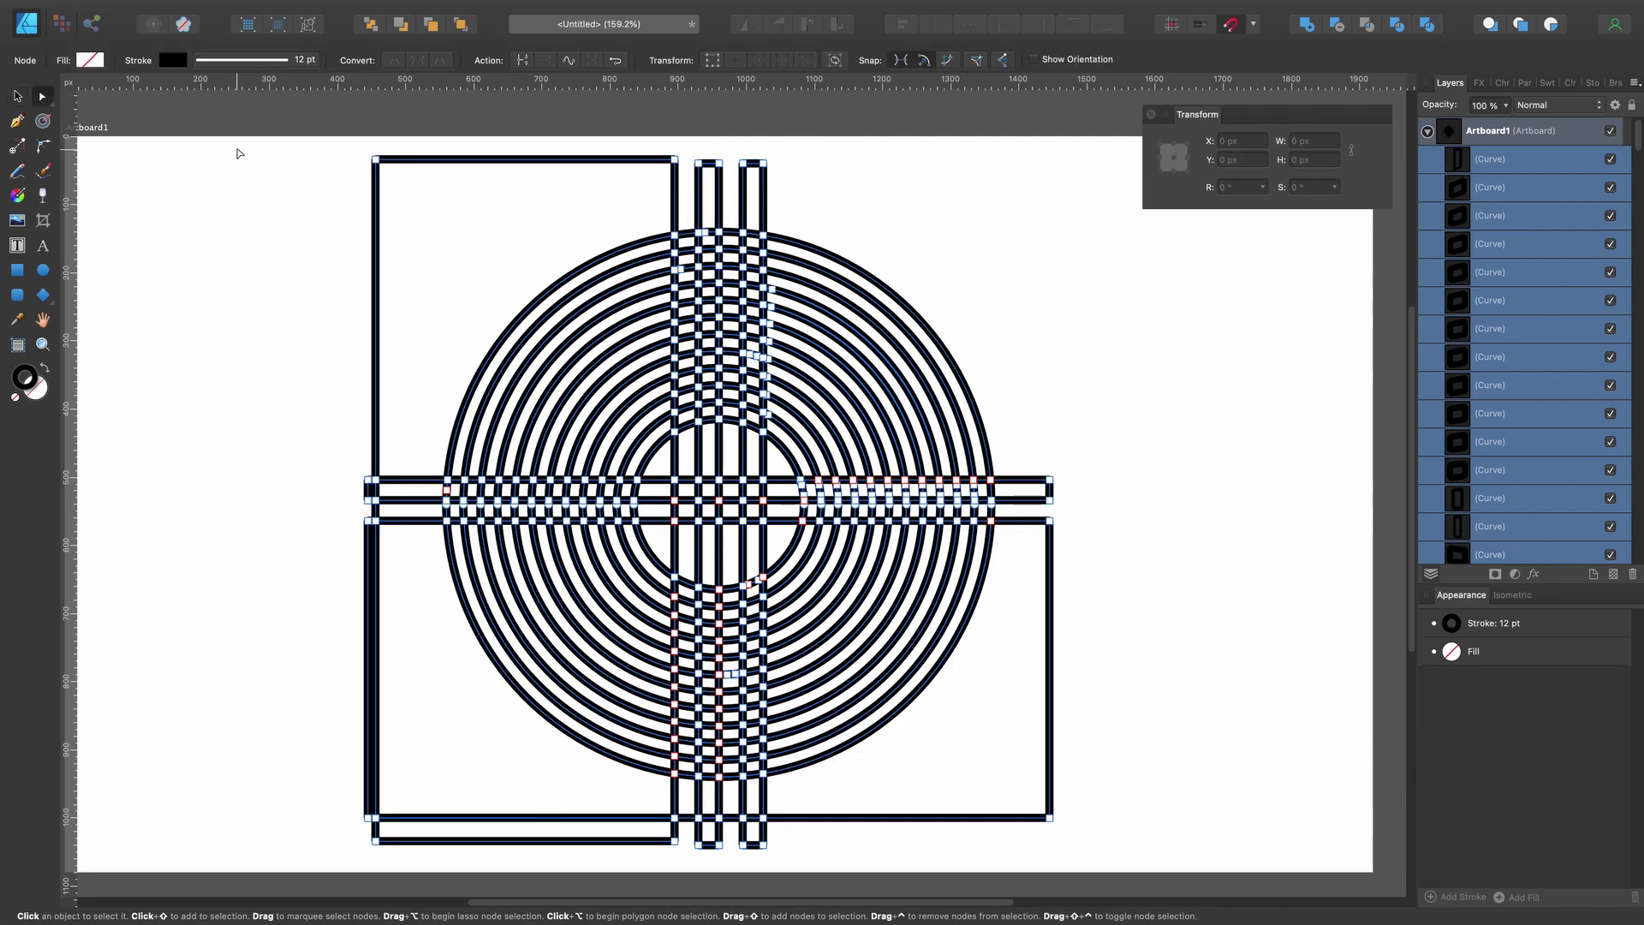
{"action": "mouse_move", "coordinate": [241, 148]}
{"action": "left_mouse_down"}
{"action": "mouse_move", "coordinate": [1105, 852]}
{"action": "mouse_move", "coordinate": [1106, 834]}
{"action": "left_mouse_up"}
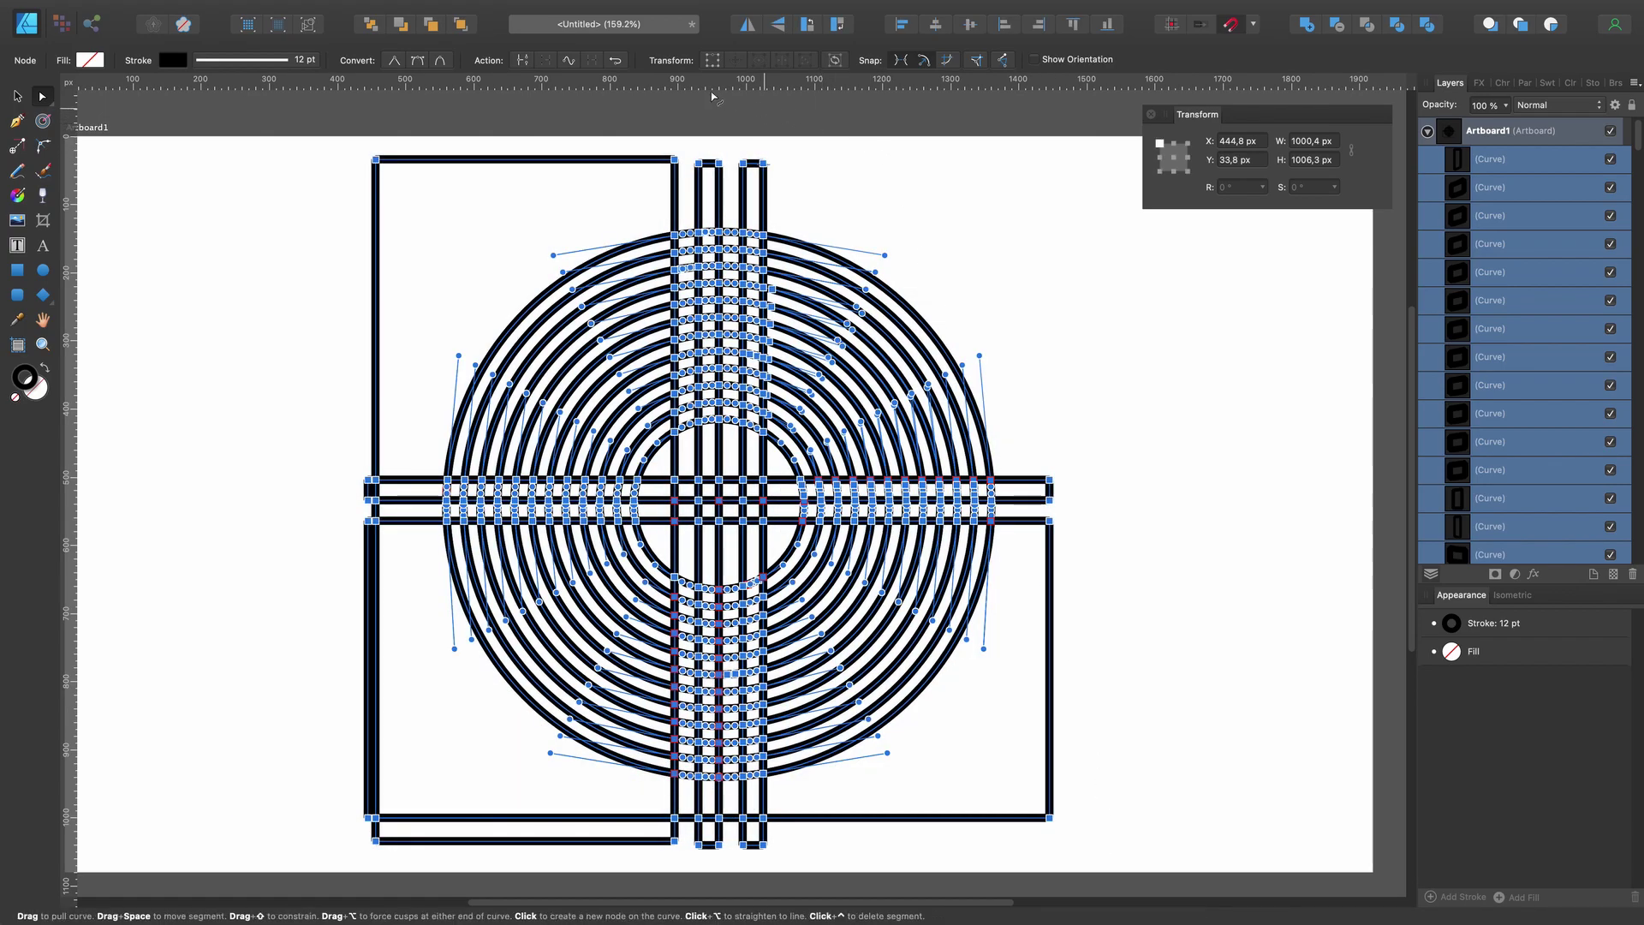
- Break the curves and delete the outer segments along the top and left frame
{"action": "left_click", "coordinate": [522, 60]}
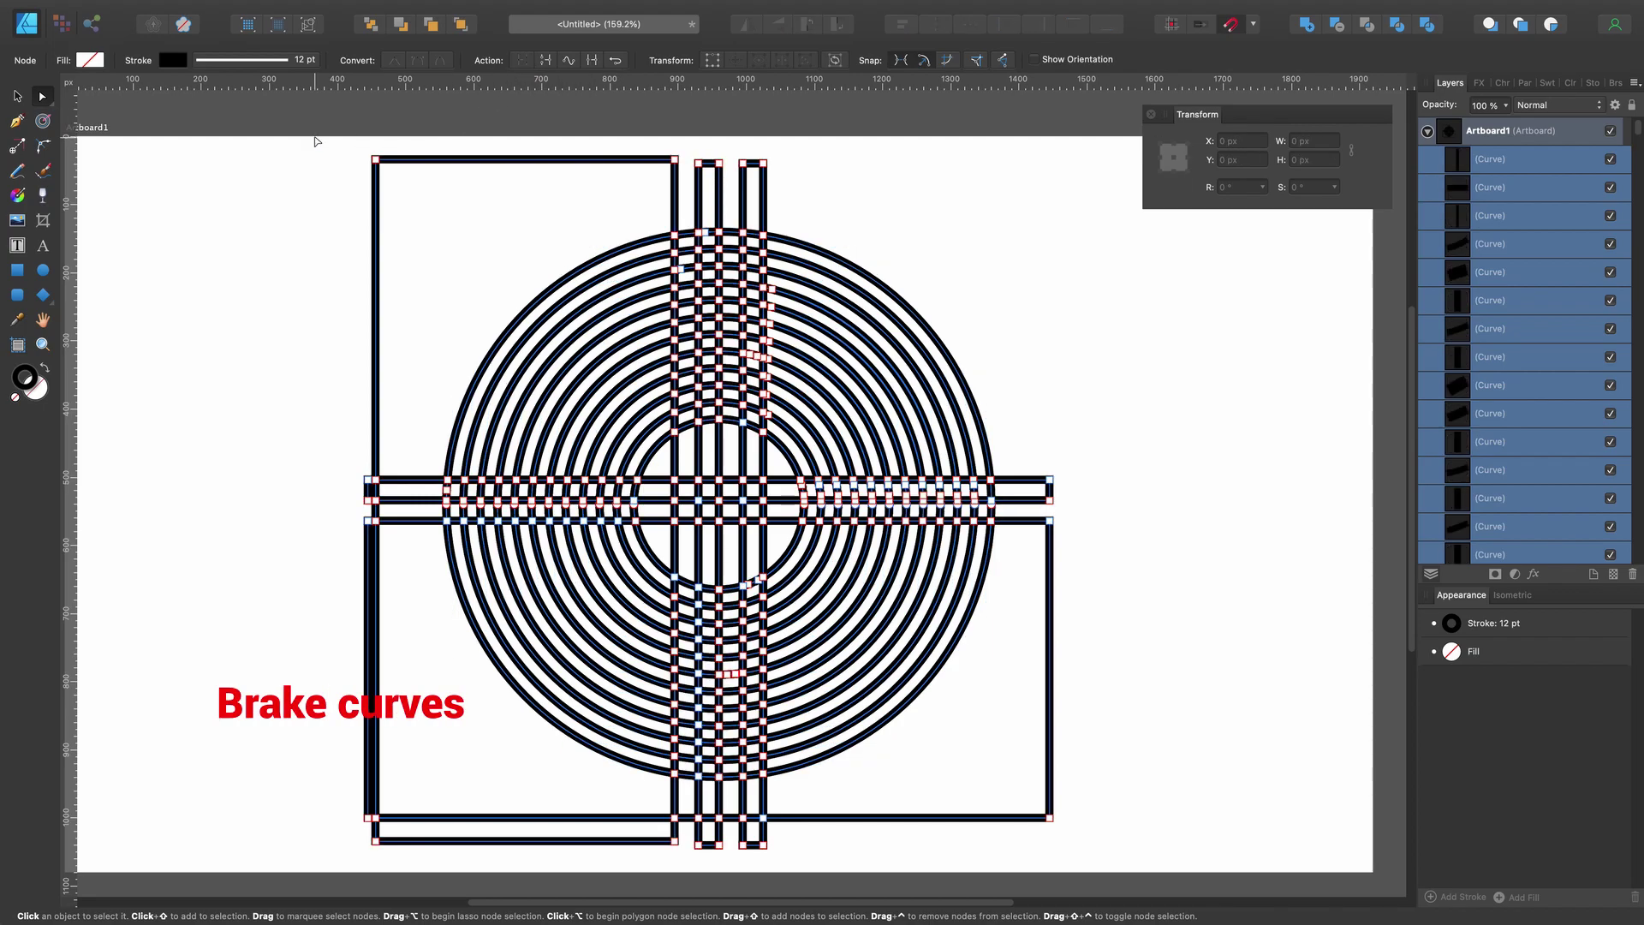
{"action": "left_click_drag", "start_coordinate": [587, 193], "coordinate": [863, 206]}
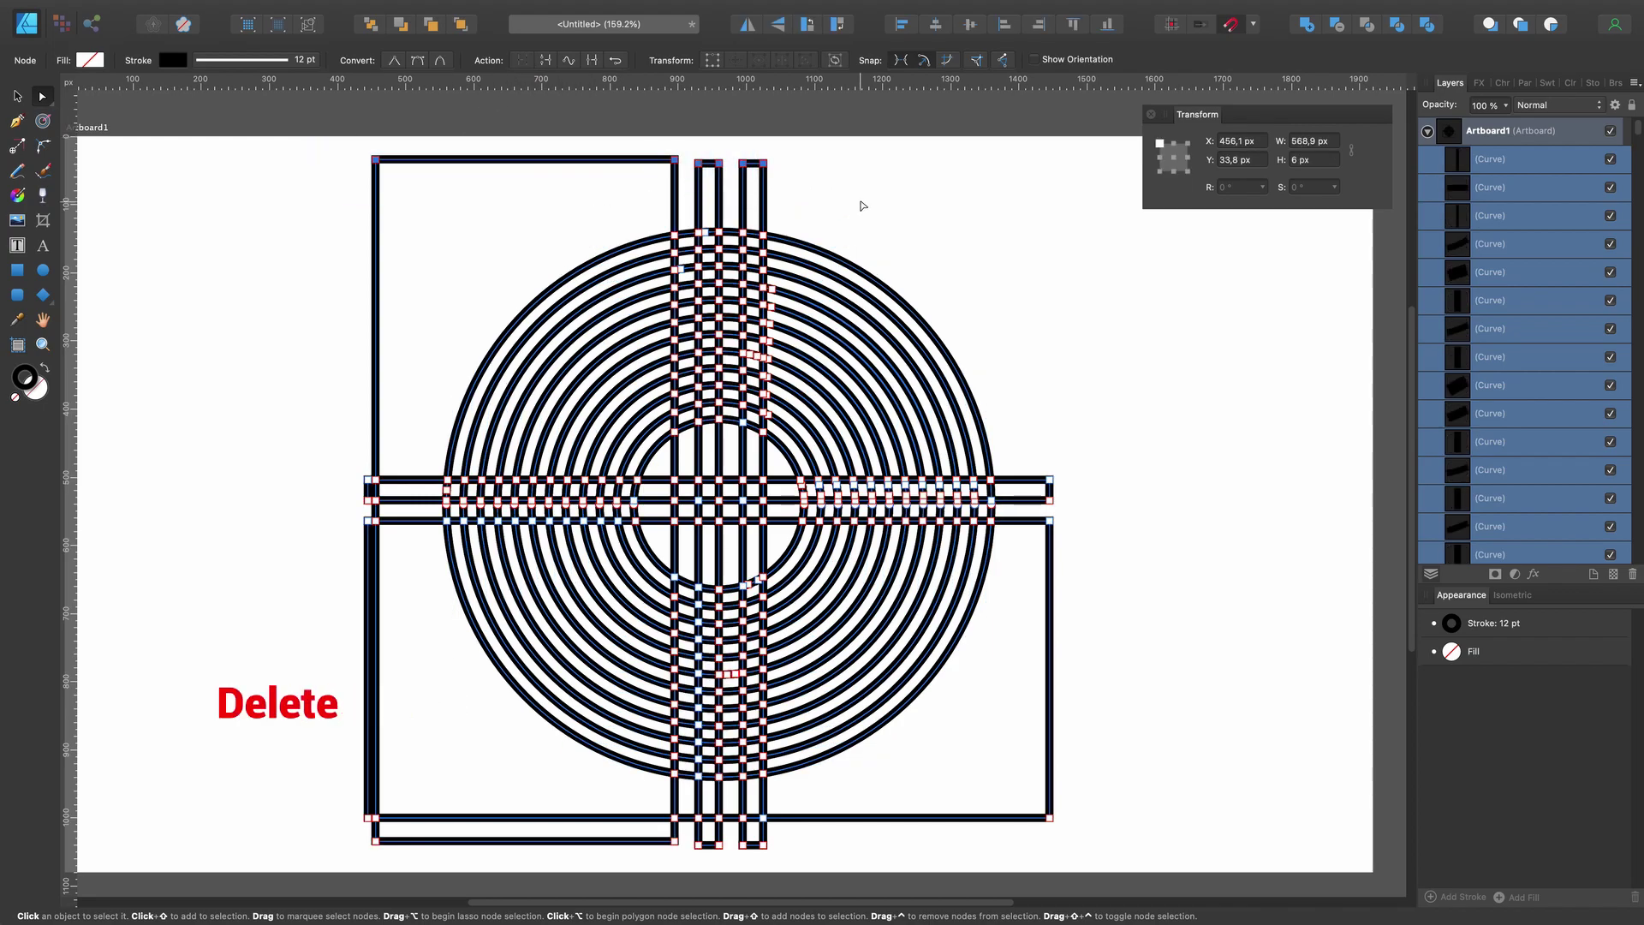
{"action": "key", "text": "Delete"}
{"action": "left_click_drag", "start_coordinate": [278, 430], "coordinate": [408, 871]}
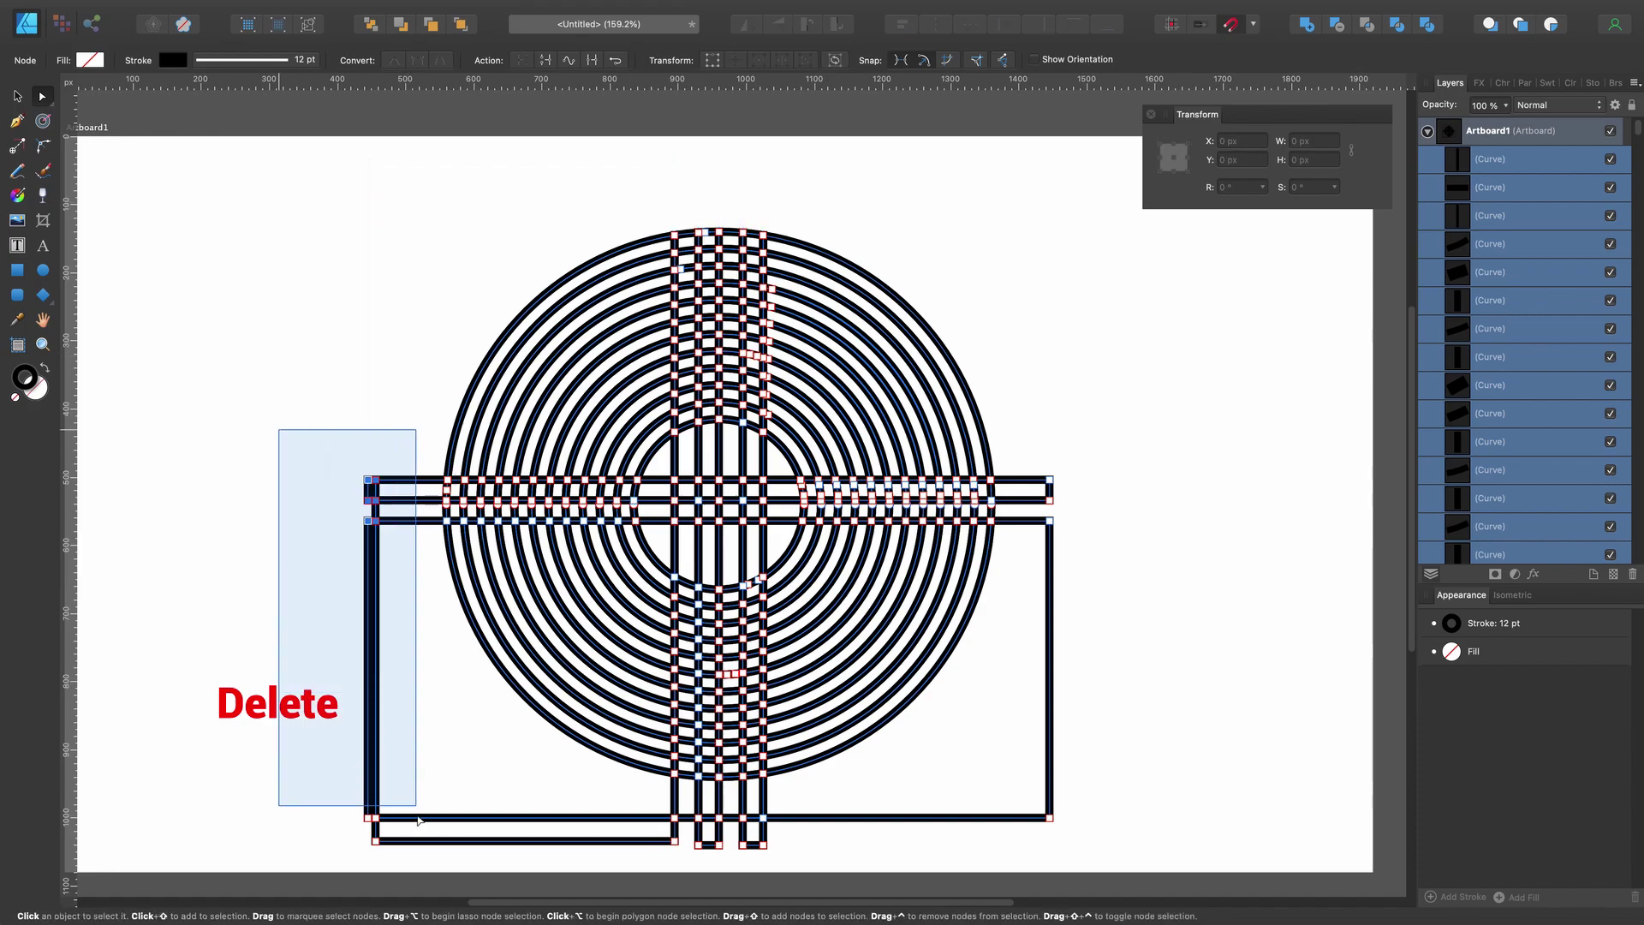
{"action": "key", "text": "Delete"}
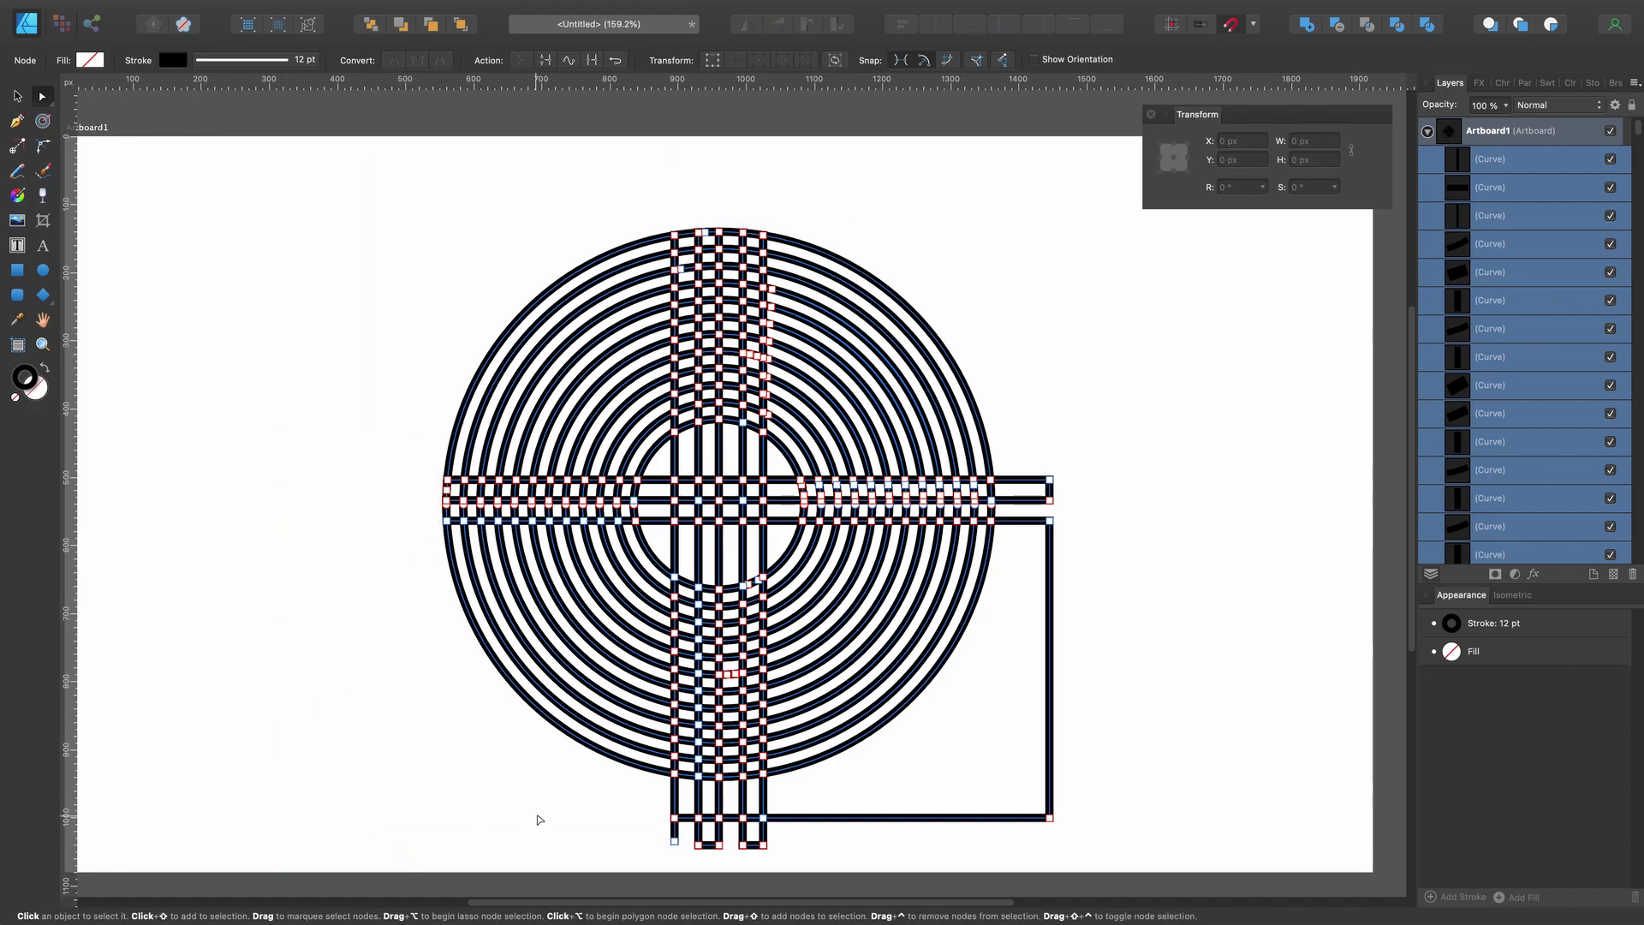
- Delete the bottom frame and the strip ends right of the circle, then deselect
{"action": "left_click_drag", "start_coordinate": [539, 820], "coordinate": [1099, 861]}
{"action": "key", "text": "Delete"}
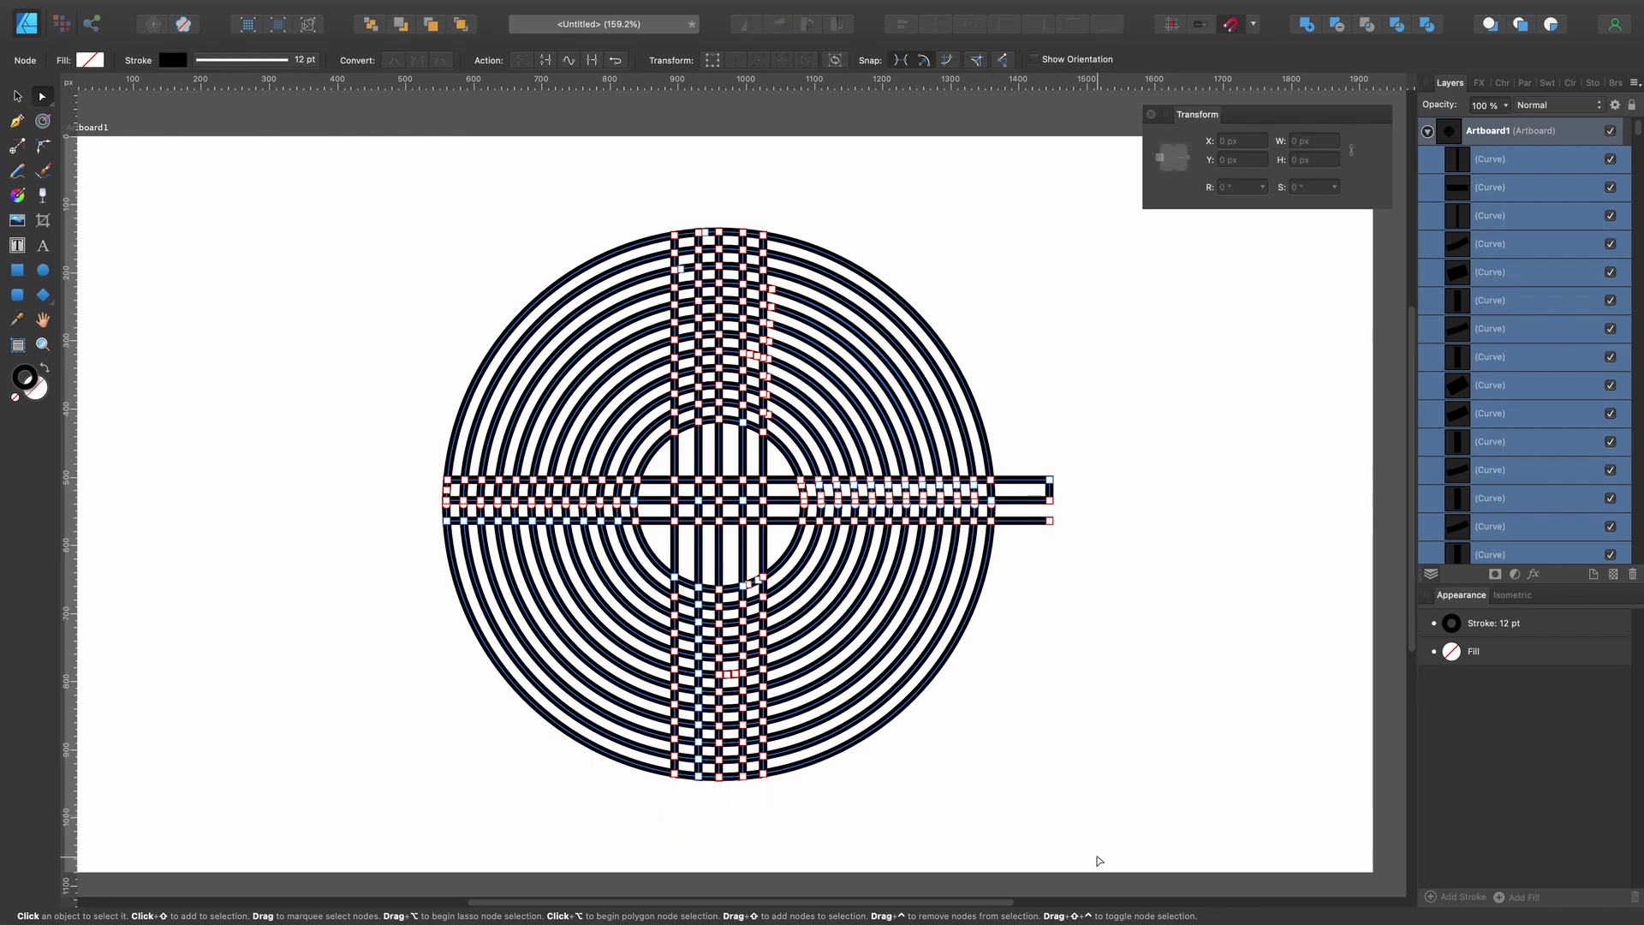
{"action": "left_click_drag", "start_coordinate": [1029, 553], "coordinate": [1024, 554]}
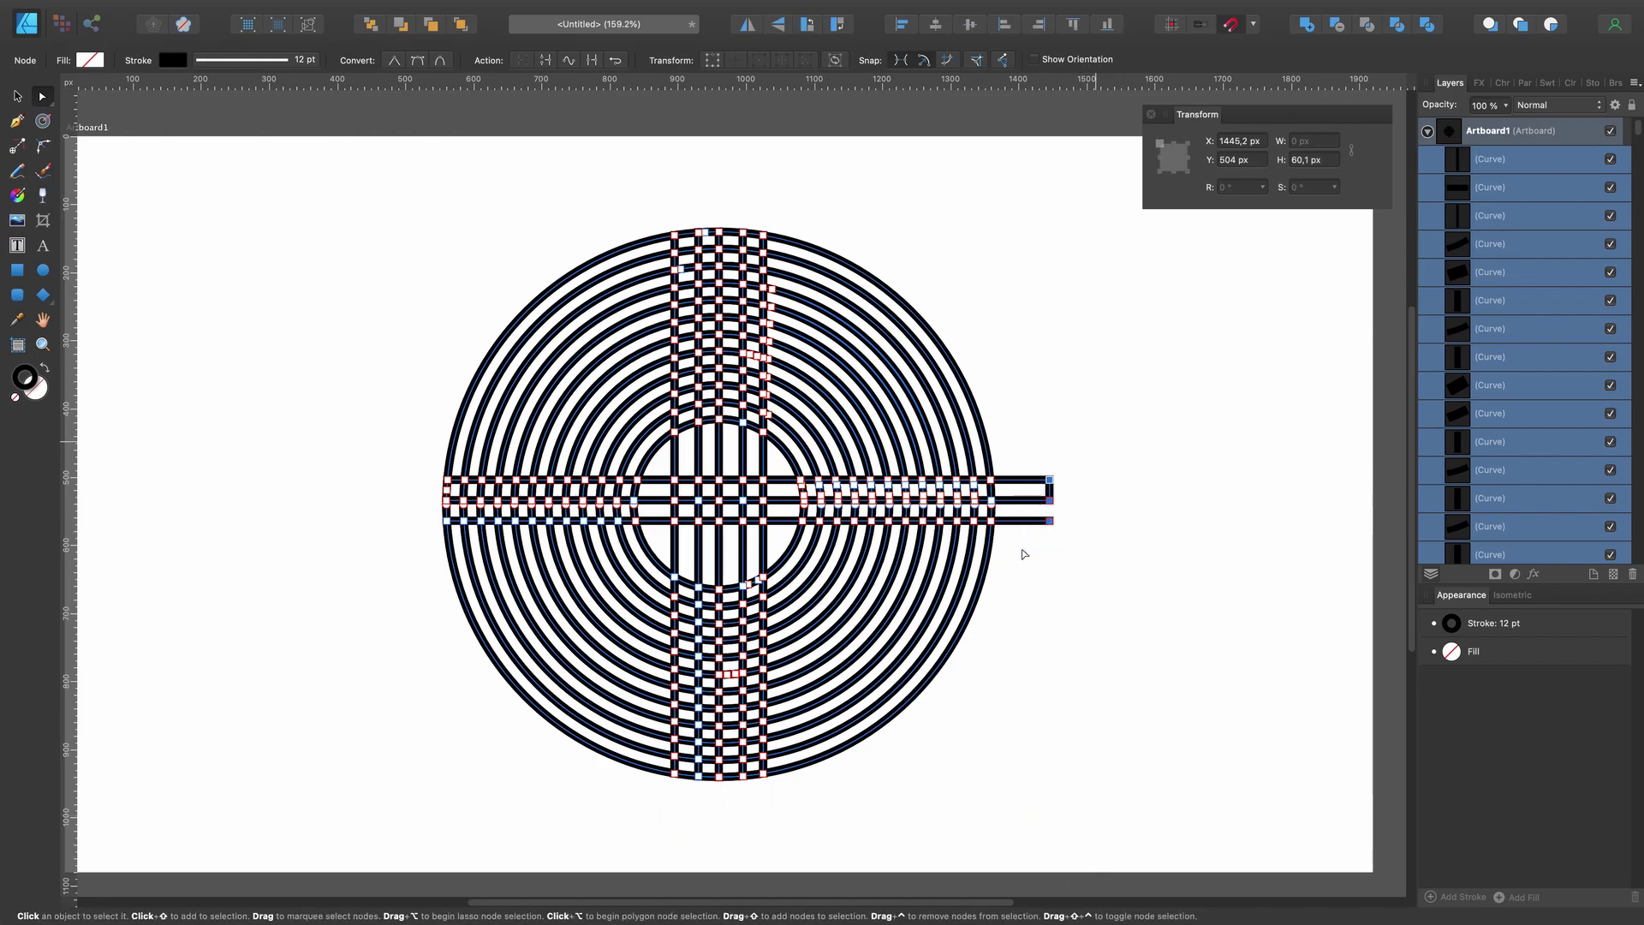
{"action": "key", "text": "Delete"}
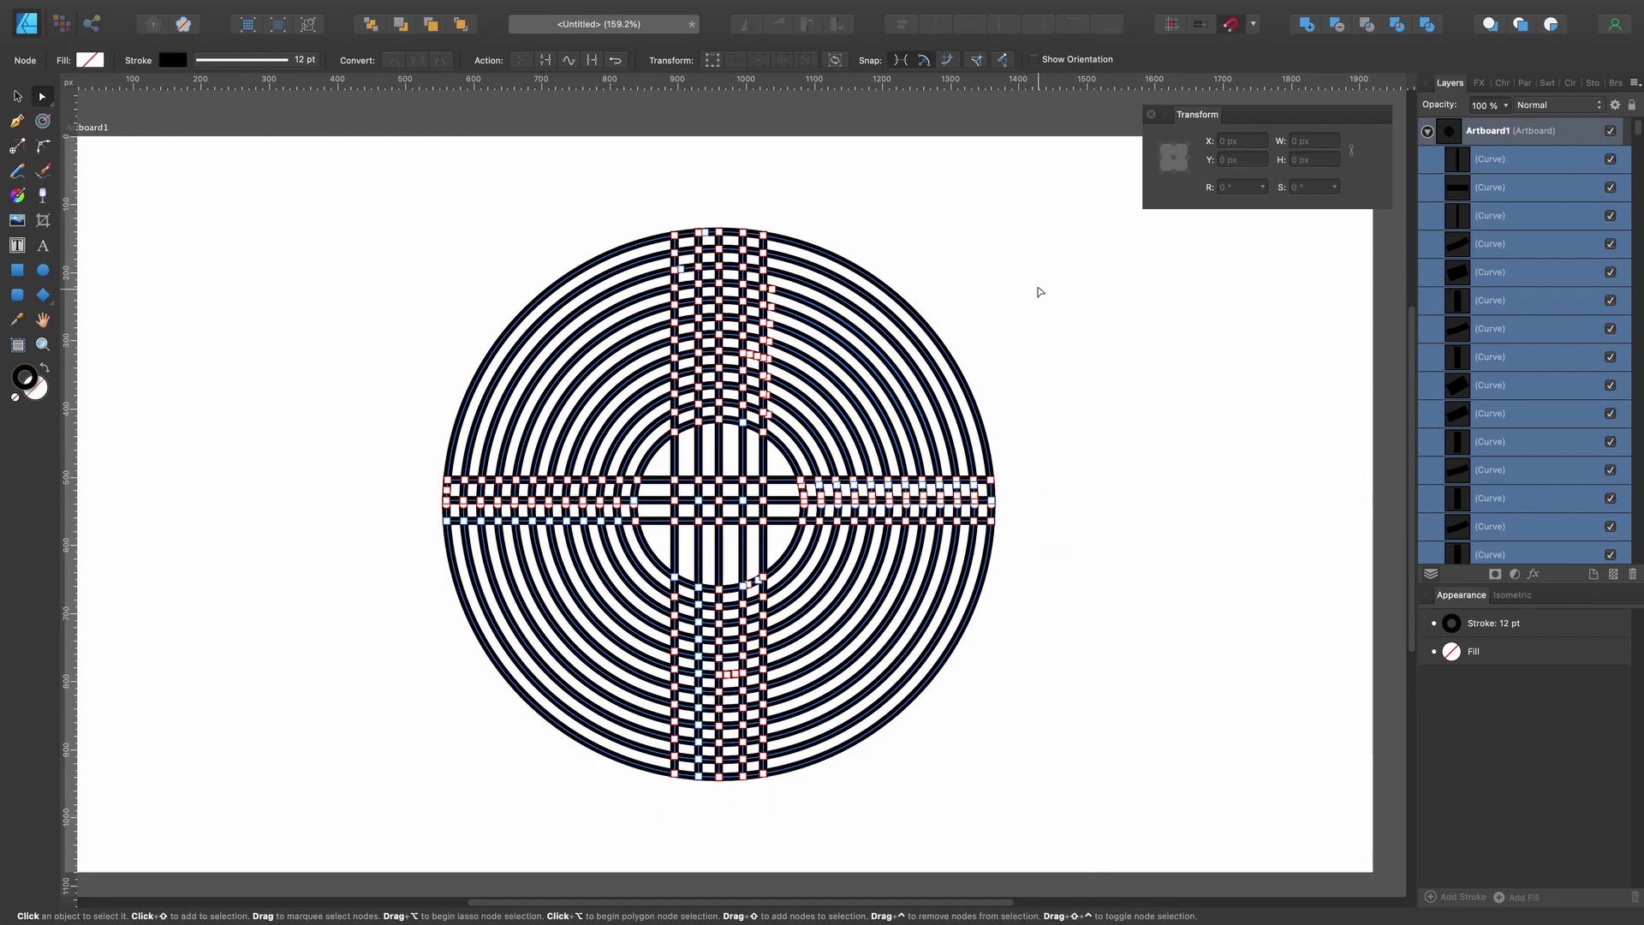
{"action": "left_click", "coordinate": [1063, 287]}
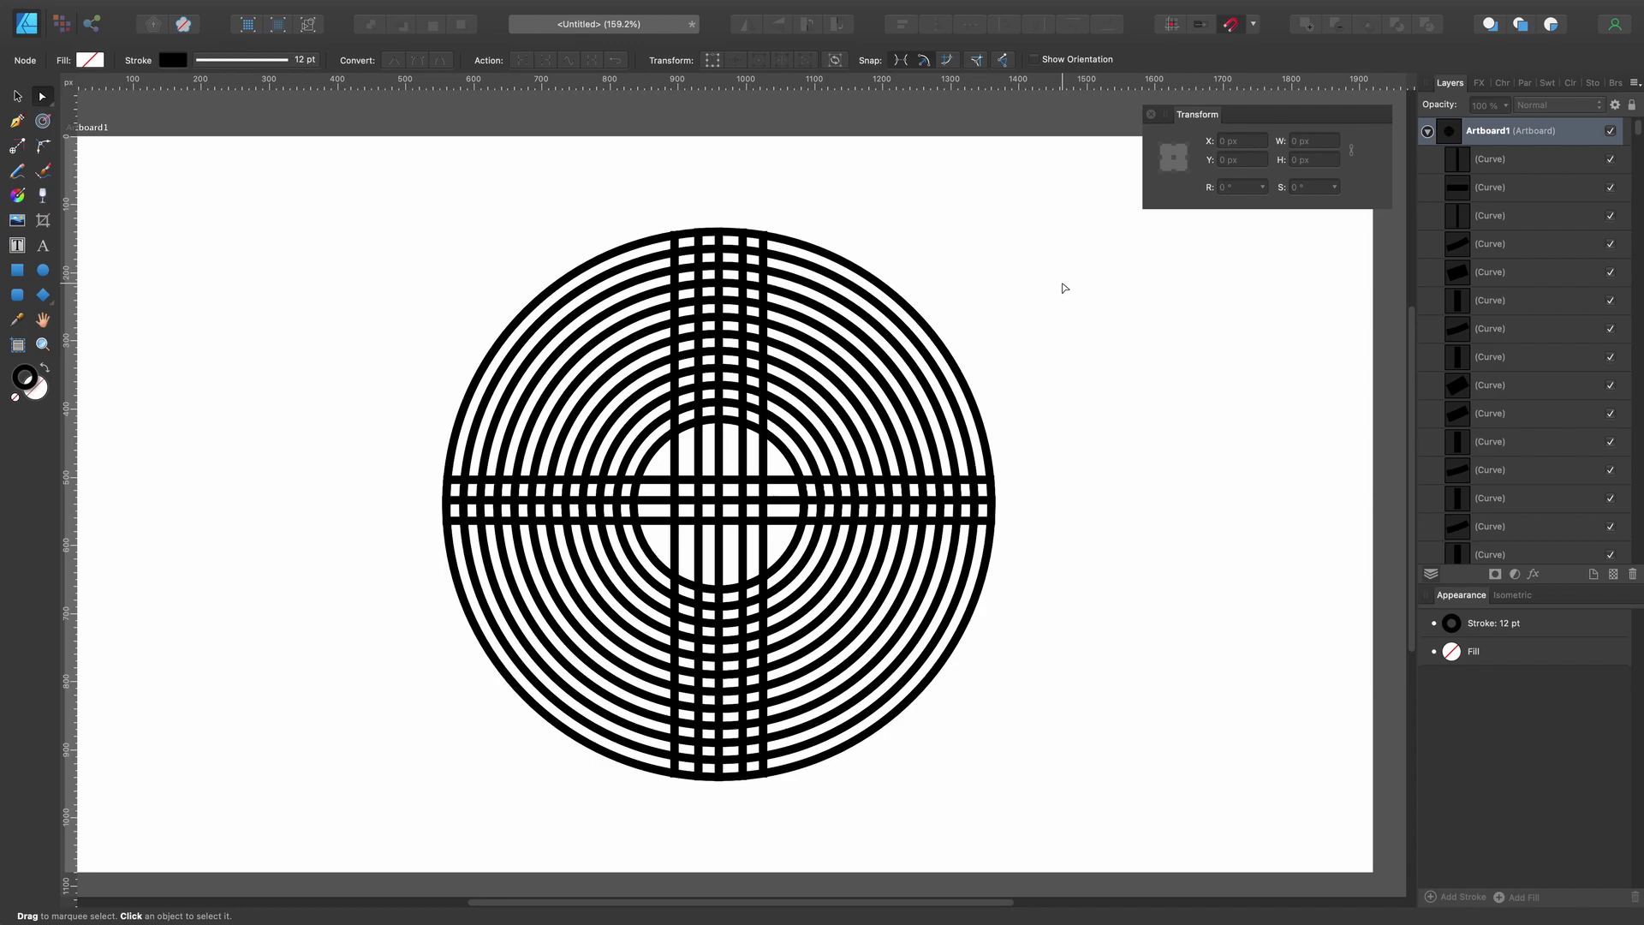
- Select all curves and delete the bottom and top bar segments on the right arm
{"action": "left_click_drag", "start_coordinate": [374, 194], "coordinate": [1068, 835]}
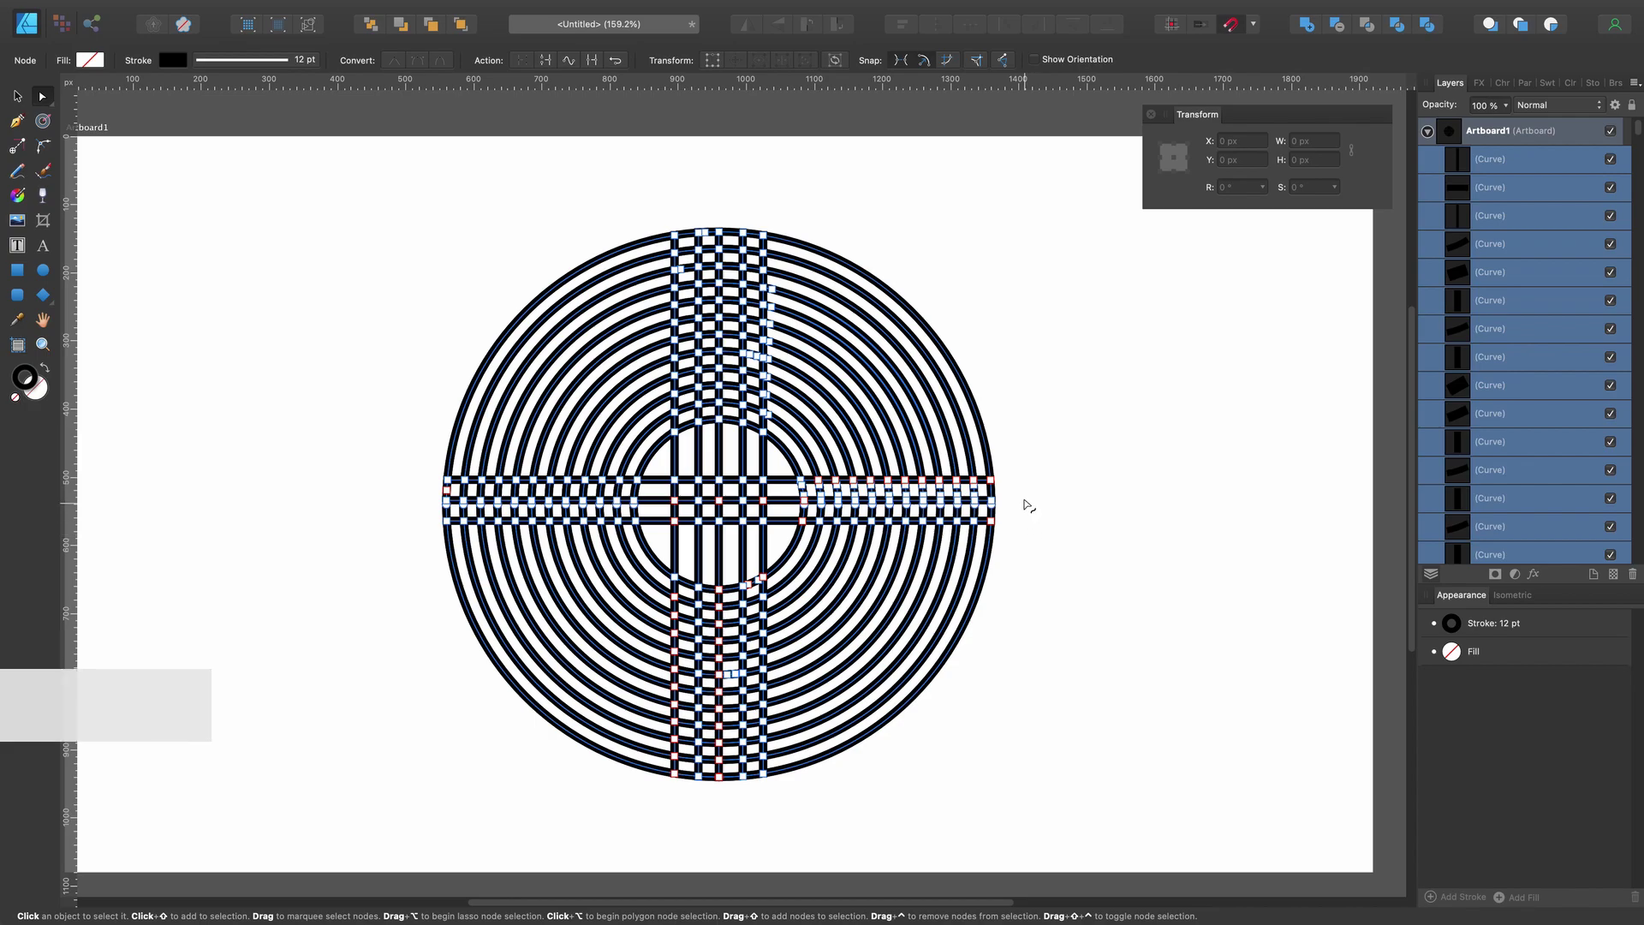
{"action": "scroll", "coordinate": [999, 510], "scroll_direction": "up", "scroll_amount": 3}
{"action": "scroll", "coordinate": [994, 509], "scroll_direction": "up", "scroll_amount": 3}
{"action": "scroll", "coordinate": [991, 509], "scroll_direction": "up", "scroll_amount": 1}
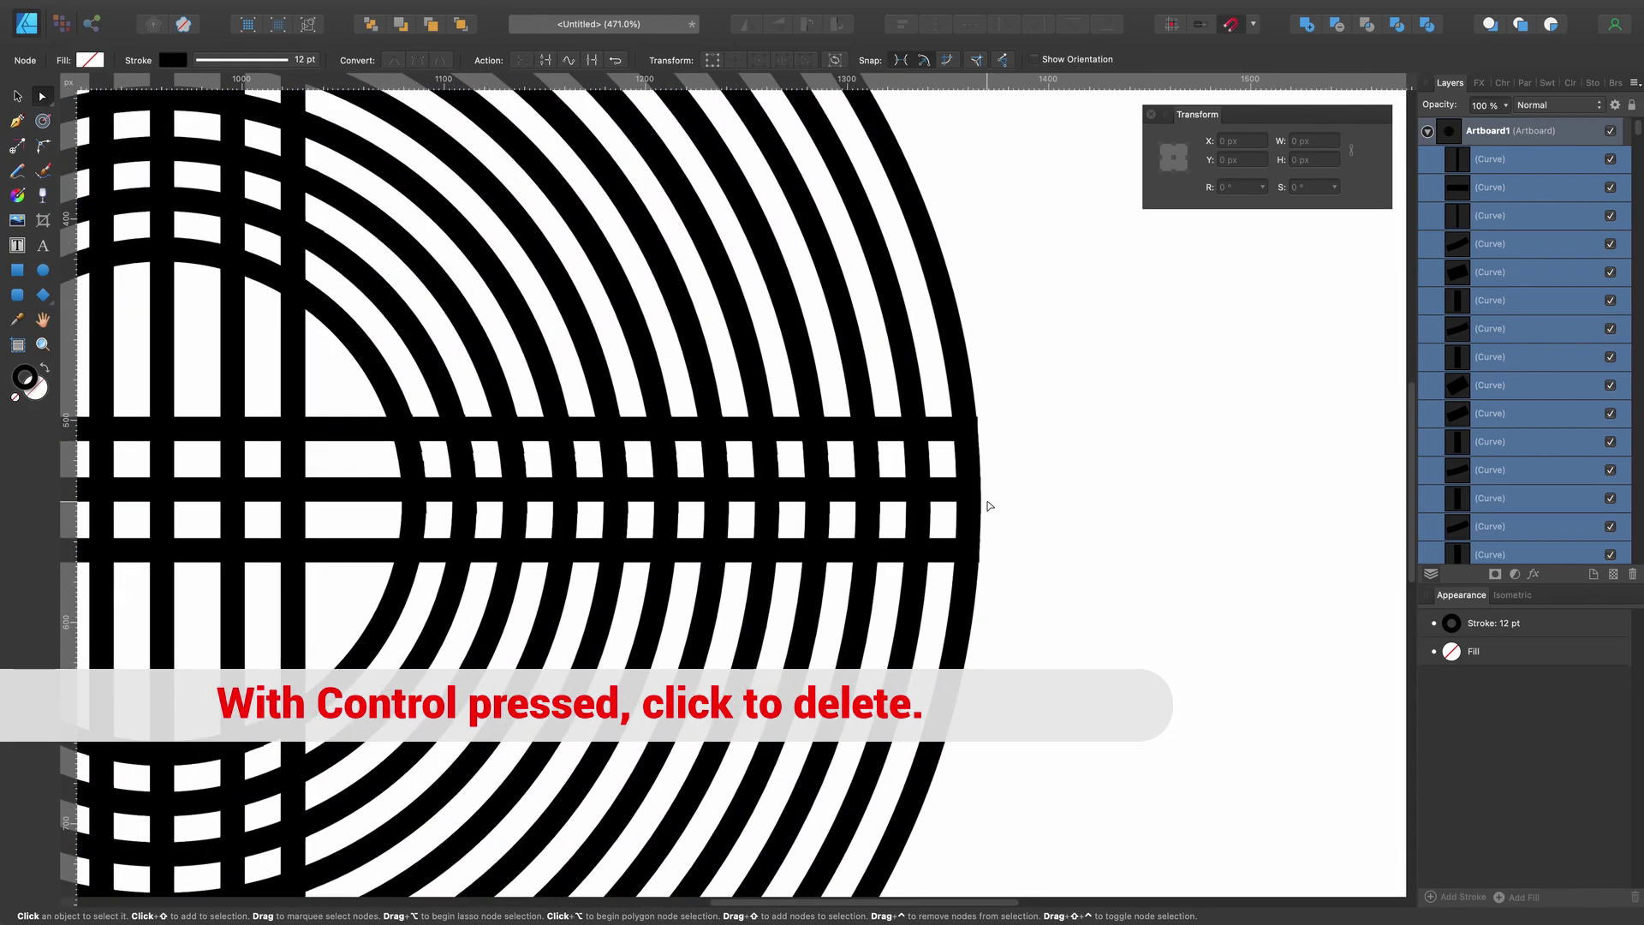
{"action": "left_click", "coordinate": [943, 553], "text": "ctrl"}
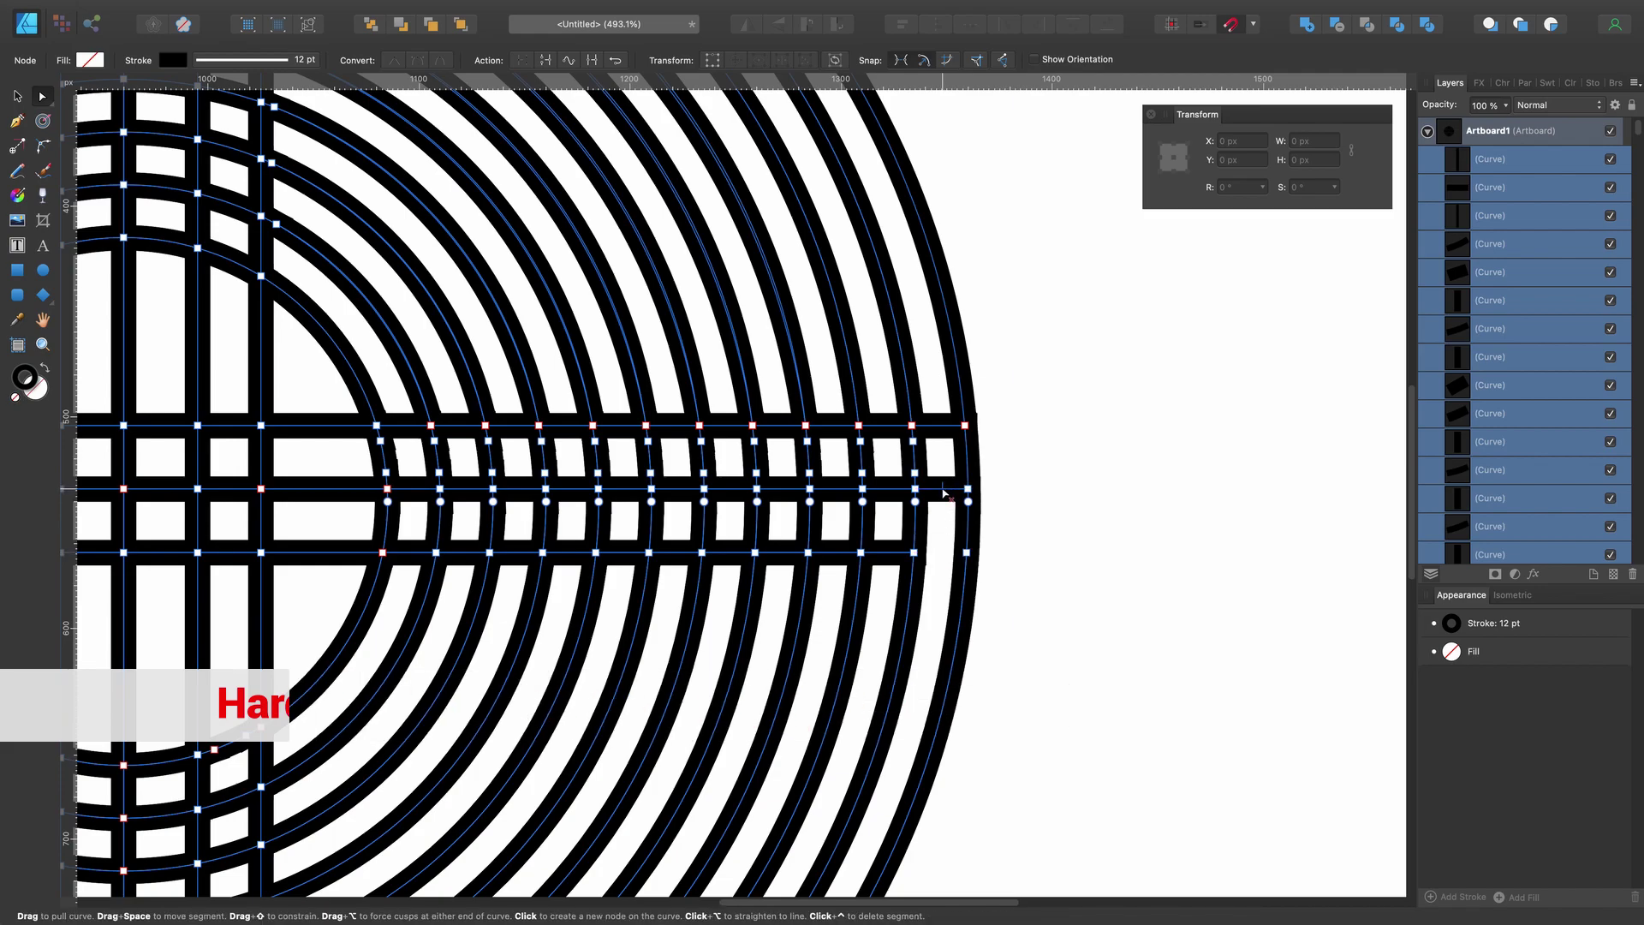
{"action": "left_click", "coordinate": [943, 426], "text": "ctrl"}
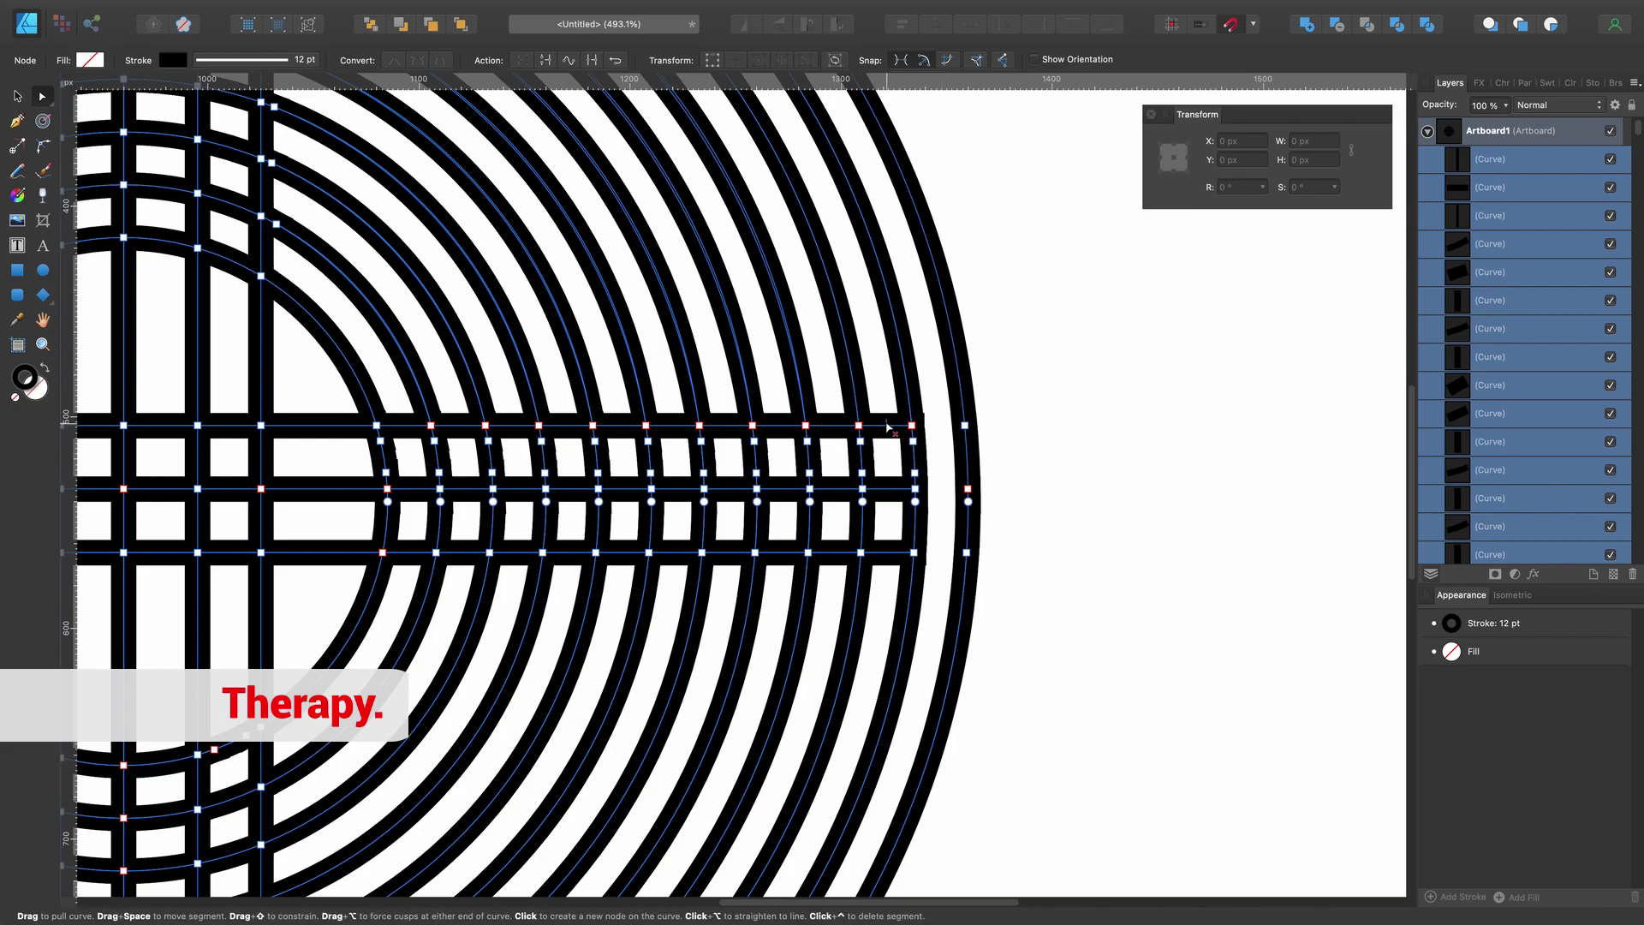
{"action": "left_click", "coordinate": [1080, 473]}
{"action": "key", "text": "ctrl+a"}
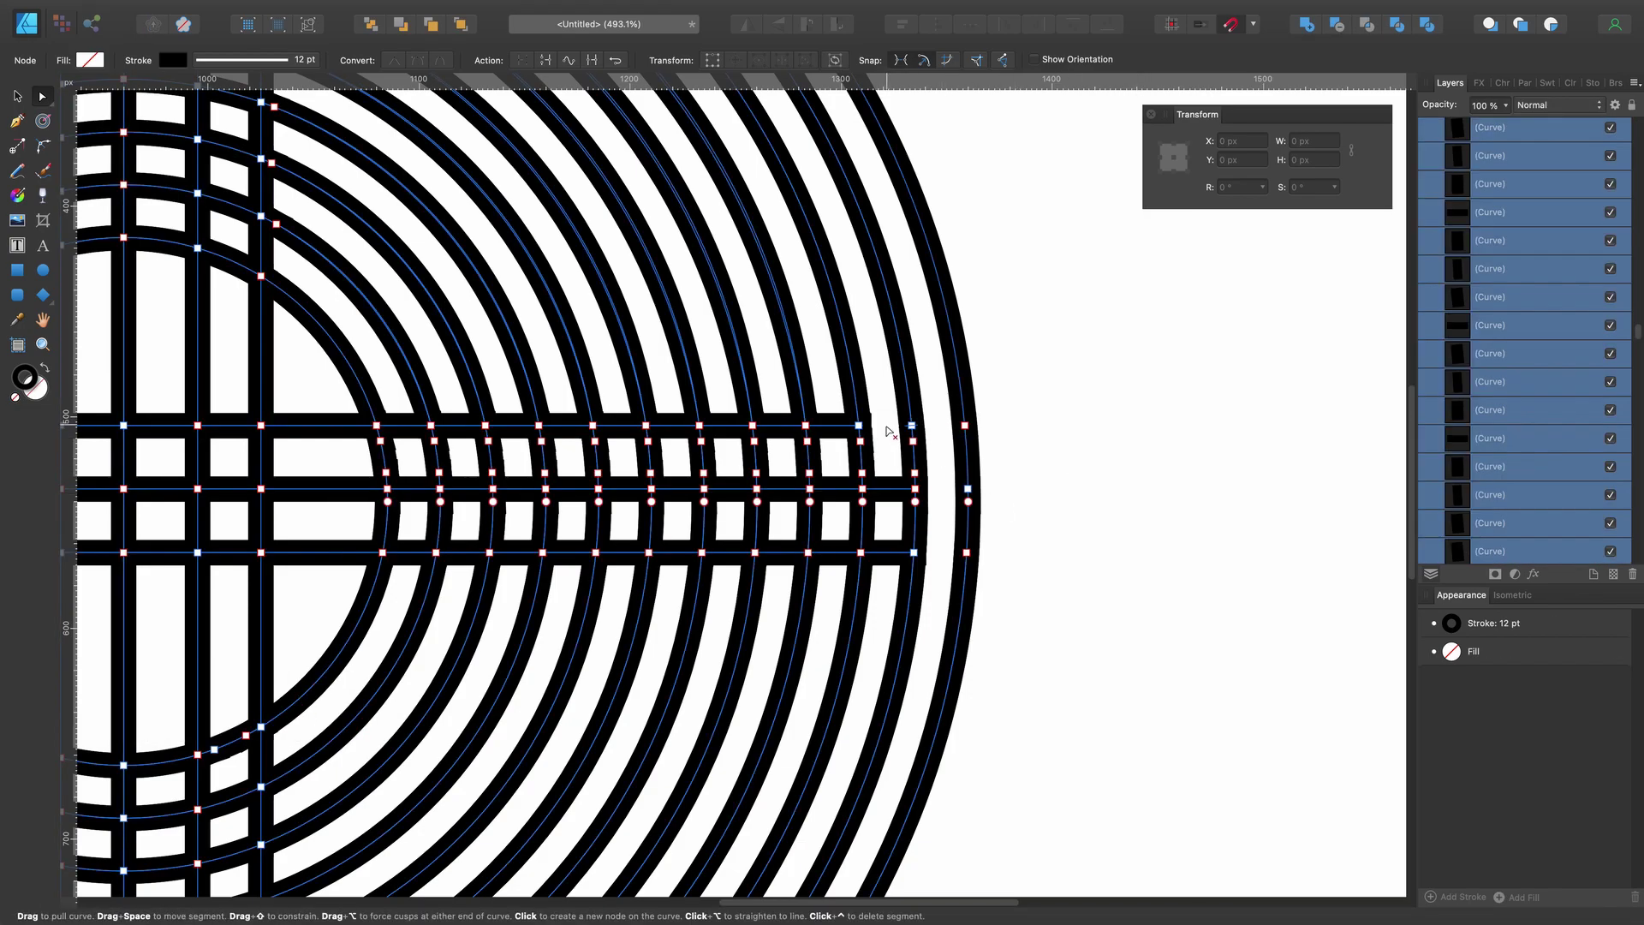
- Cut openings through the middle and bottom bar segments and stubs between the rings
{"action": "left_click", "coordinate": [891, 491], "text": "ctrl"}
{"action": "left_click", "coordinate": [884, 552], "text": "ctrl"}
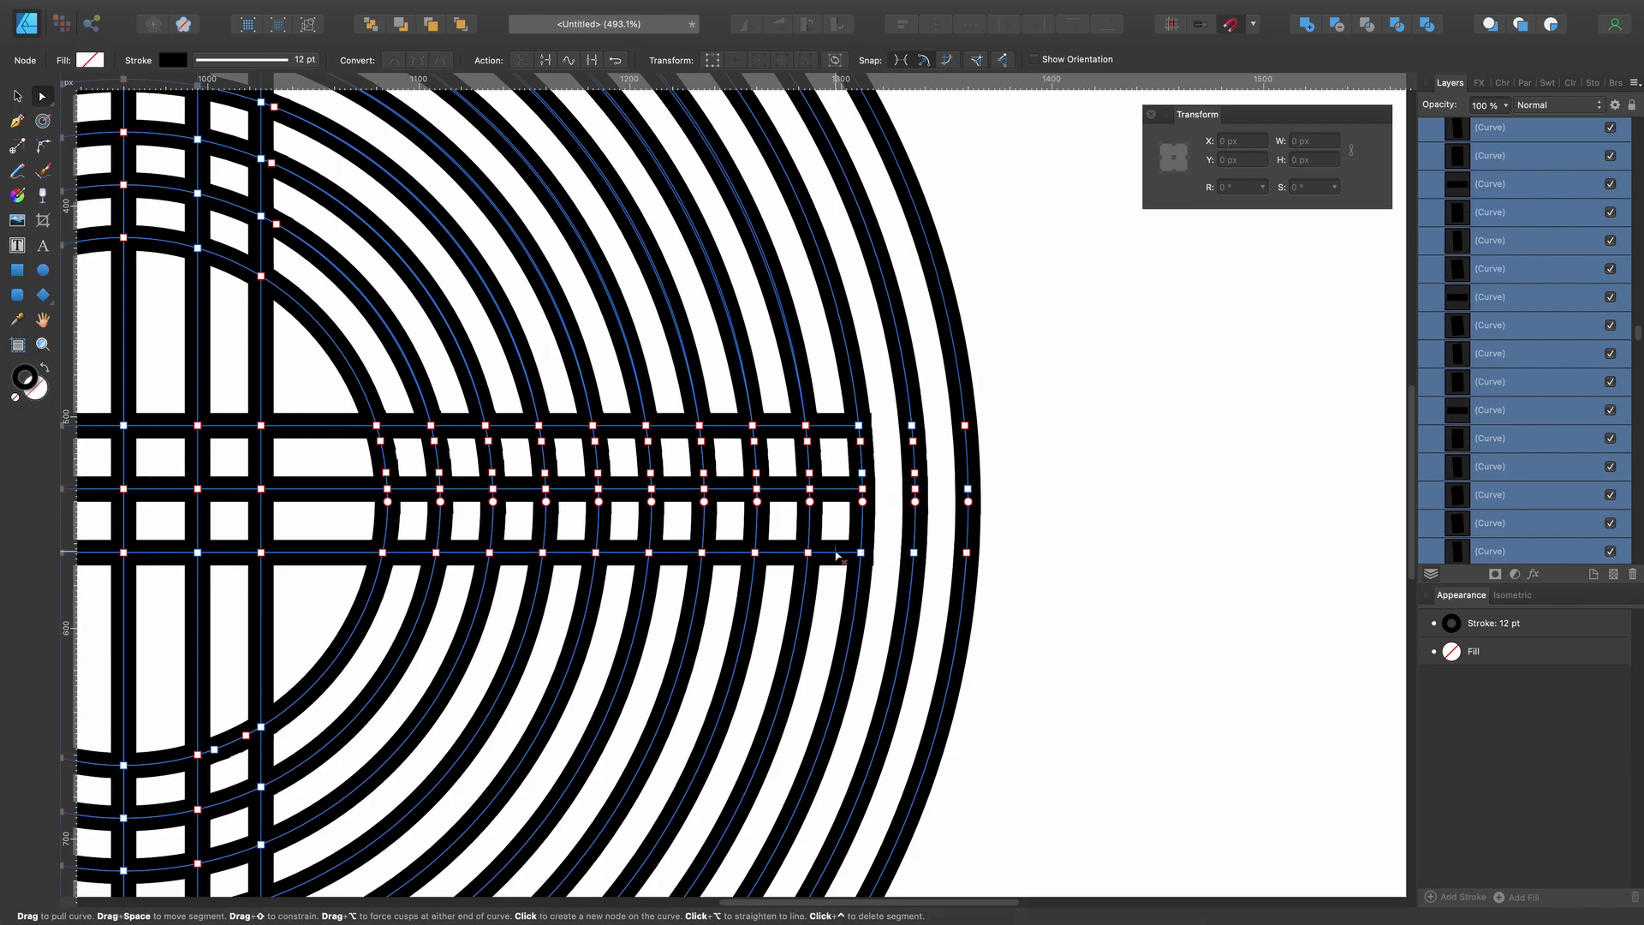
{"action": "scroll", "coordinate": [789, 427], "scroll_direction": "up", "scroll_amount": 3}
{"action": "left_click", "coordinate": [808, 419], "text": "ctrl"}
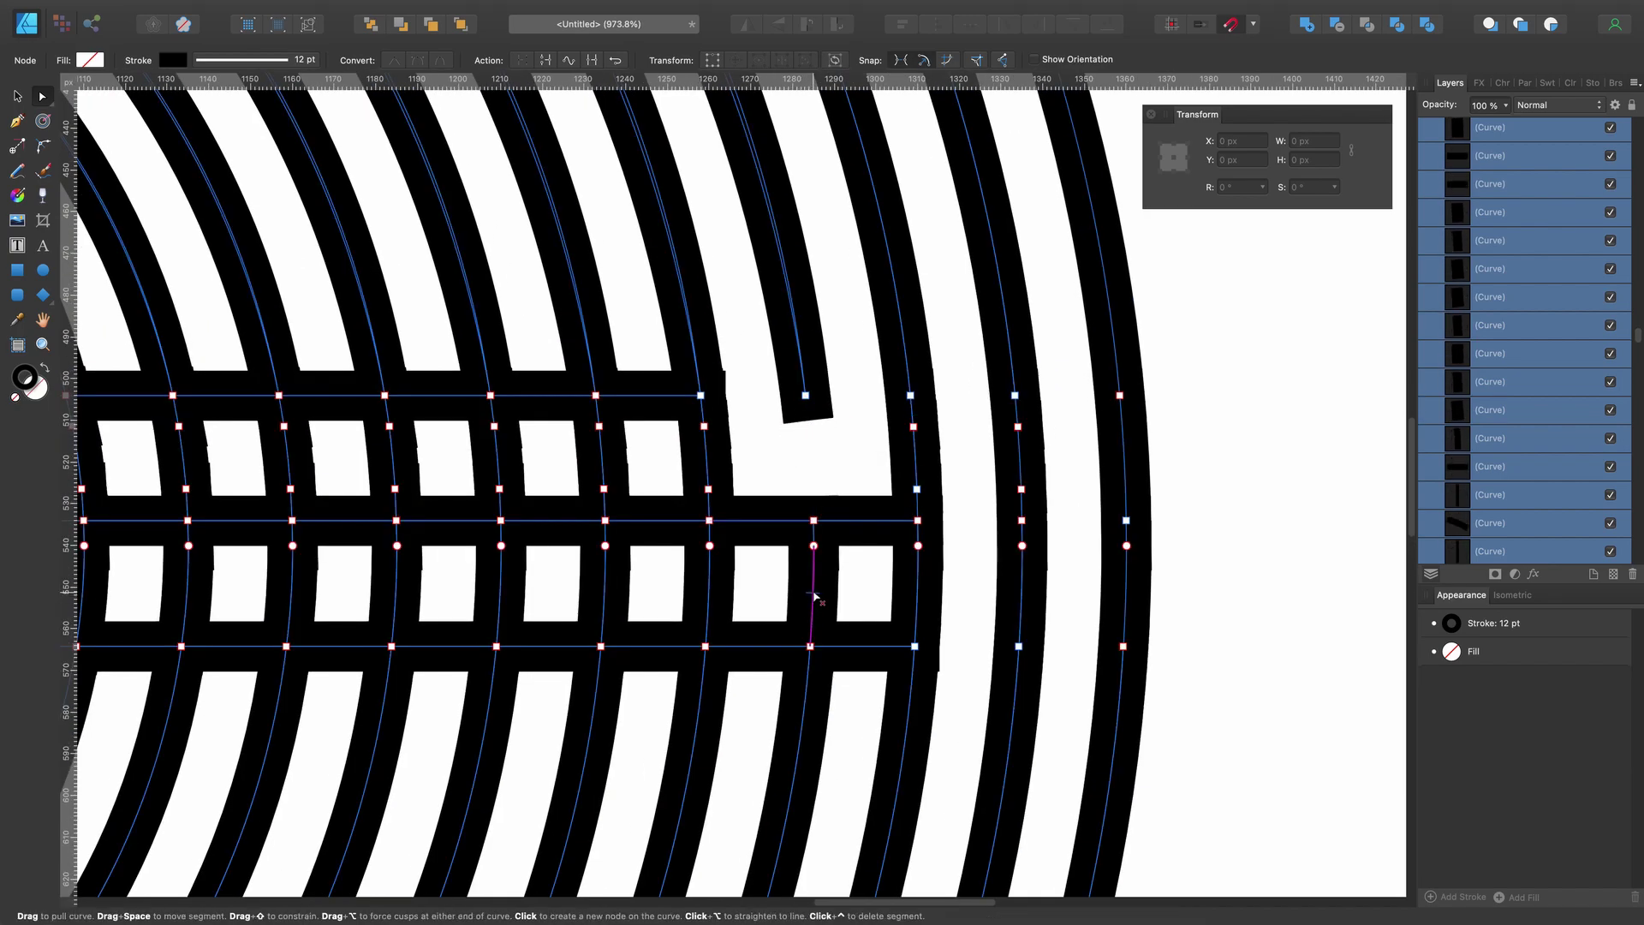
{"action": "left_click", "coordinate": [814, 541], "text": "ctrl"}
{"action": "left_click", "coordinate": [758, 646], "text": "ctrl"}
{"action": "left_click", "coordinate": [862, 645], "text": "ctrl"}
{"action": "scroll", "coordinate": [813, 600], "scroll_direction": "down", "scroll_amount": 3}
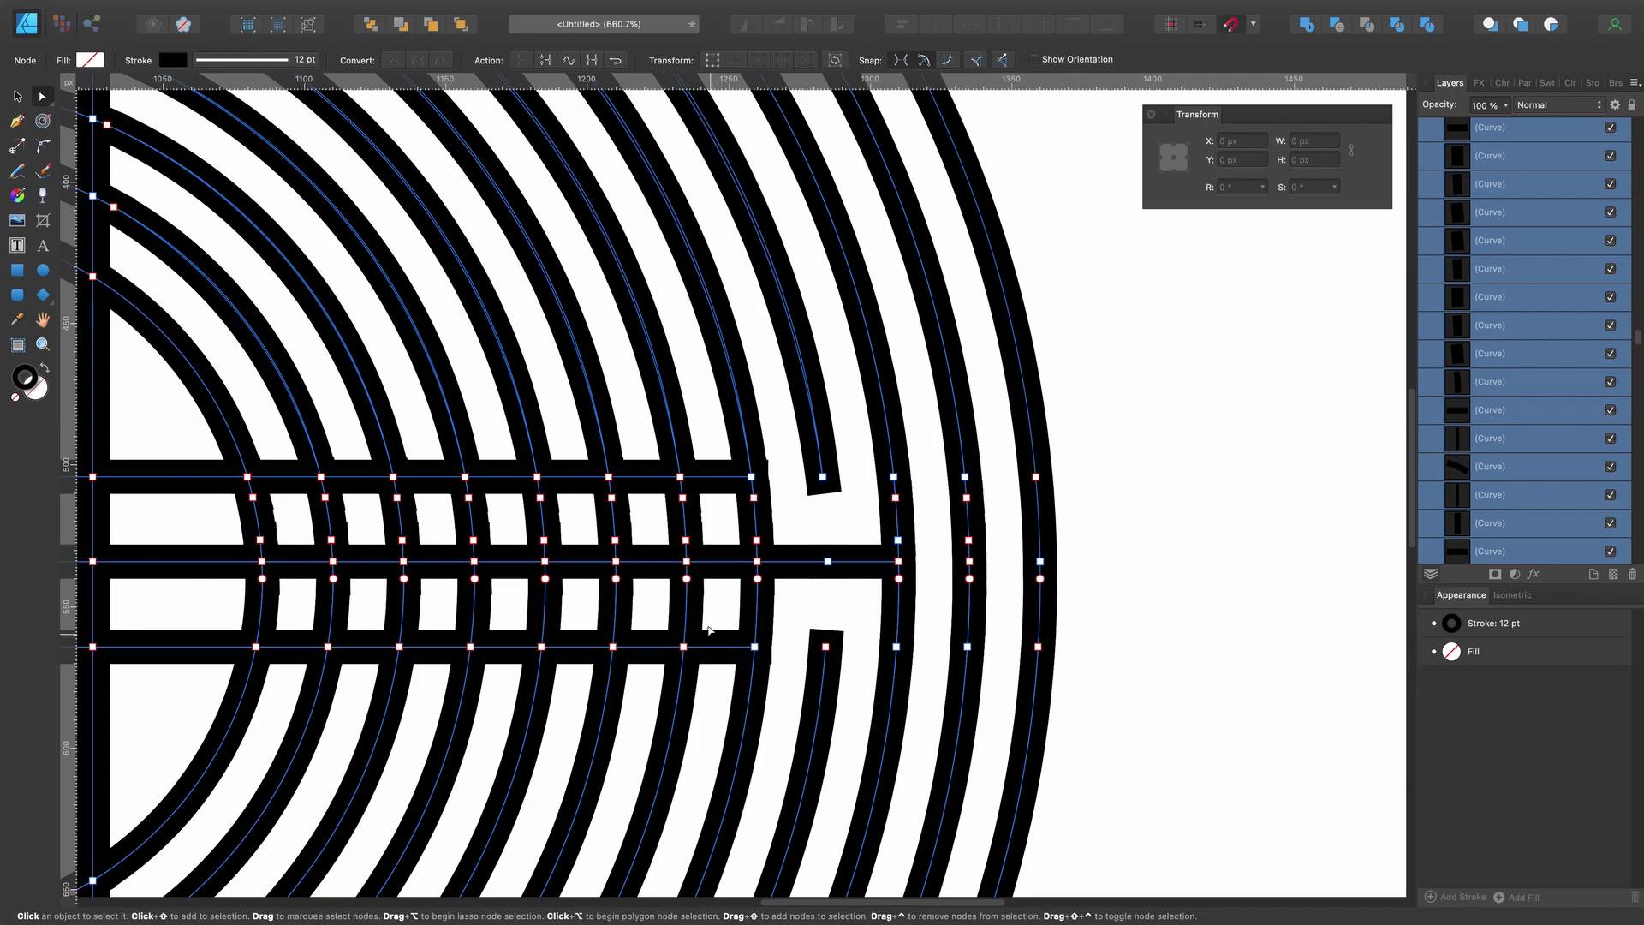
{"action": "scroll", "coordinate": [726, 477], "scroll_direction": "up", "scroll_amount": 2}
- Delete further top, middle and bottom bar segments and stubs to open the passages
{"action": "left_click", "coordinate": [728, 561], "text": "ctrl"}
{"action": "left_click", "coordinate": [720, 649], "text": "ctrl"}
{"action": "scroll", "coordinate": [711, 556], "scroll_direction": "left", "scroll_amount": 2}
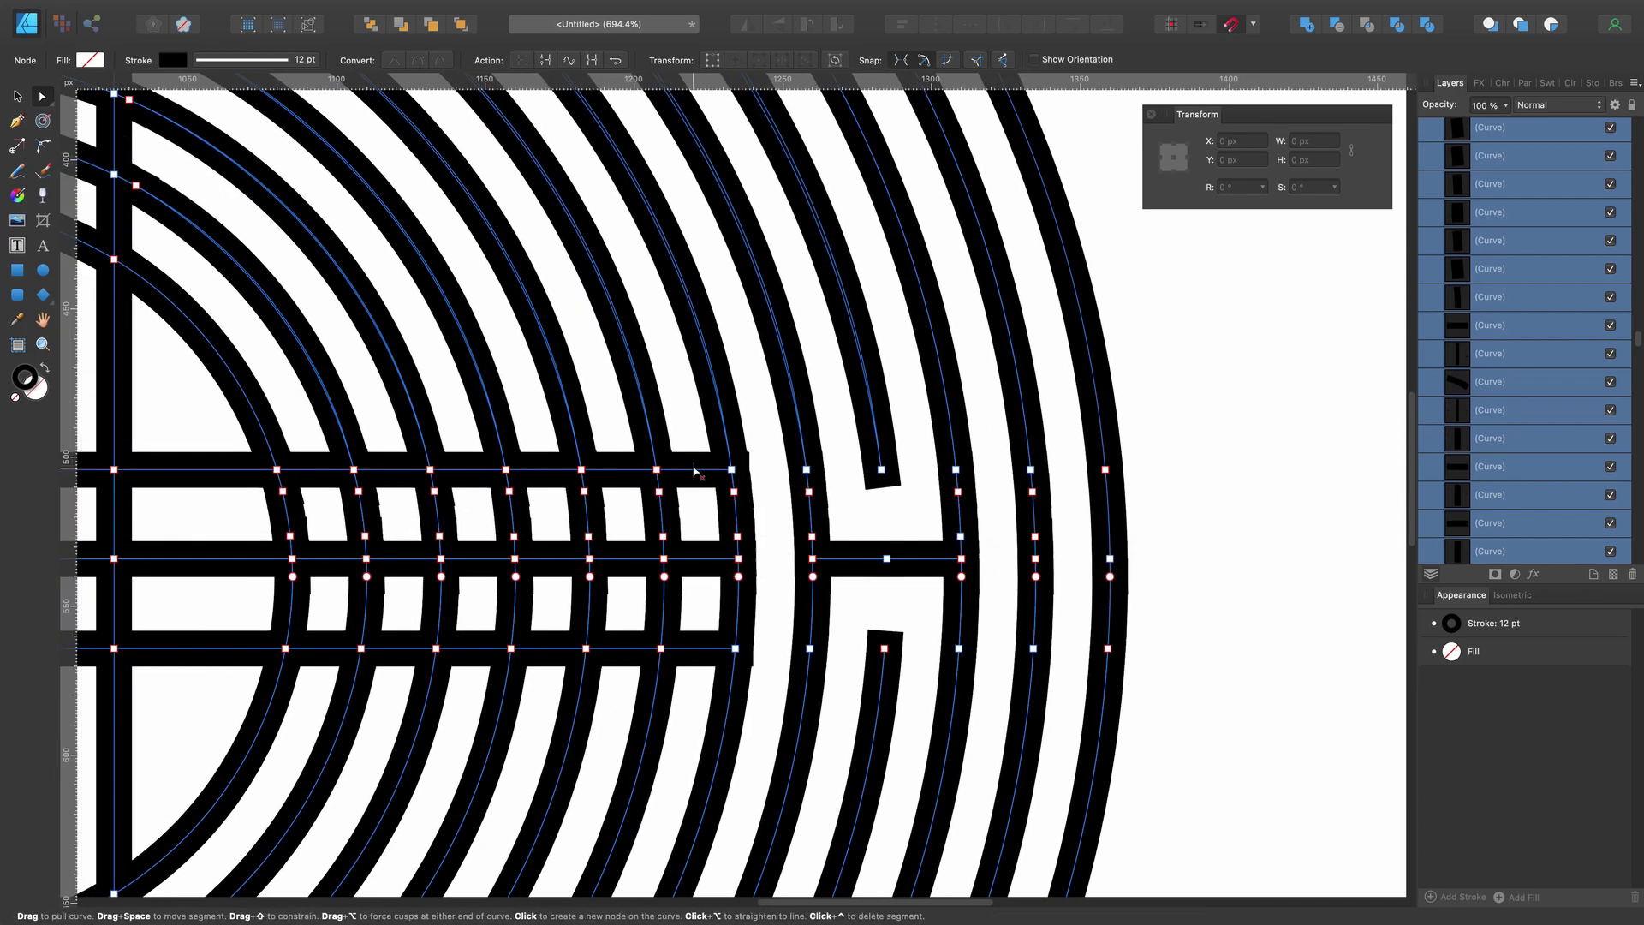
{"action": "left_click", "coordinate": [693, 469], "text": "ctrl"}
{"action": "left_click", "coordinate": [660, 512], "text": "ctrl"}
{"action": "left_click", "coordinate": [638, 469], "text": "ctrl"}
{"action": "left_click", "coordinate": [666, 548], "text": "ctrl"}
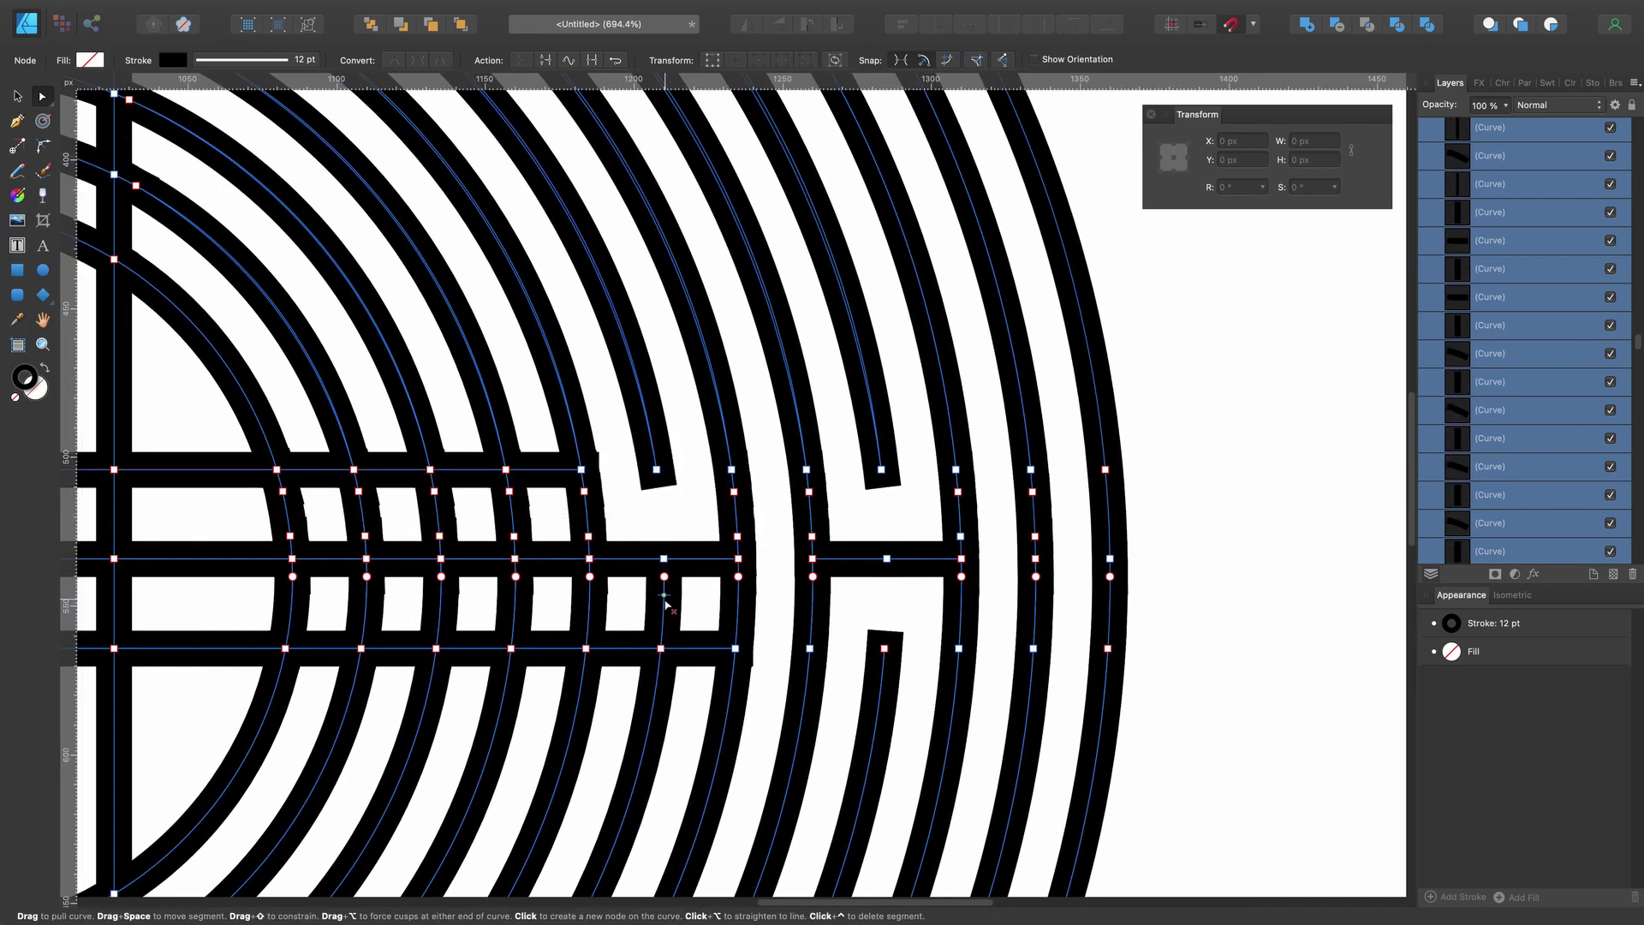
{"action": "left_click", "coordinate": [665, 604], "text": "ctrl"}
{"action": "left_click", "coordinate": [633, 648], "text": "ctrl"}
- Remove the last top, middle and bottom bar pieces, then preview the openings
{"action": "scroll", "coordinate": [690, 600], "scroll_direction": "left", "scroll_amount": 5}
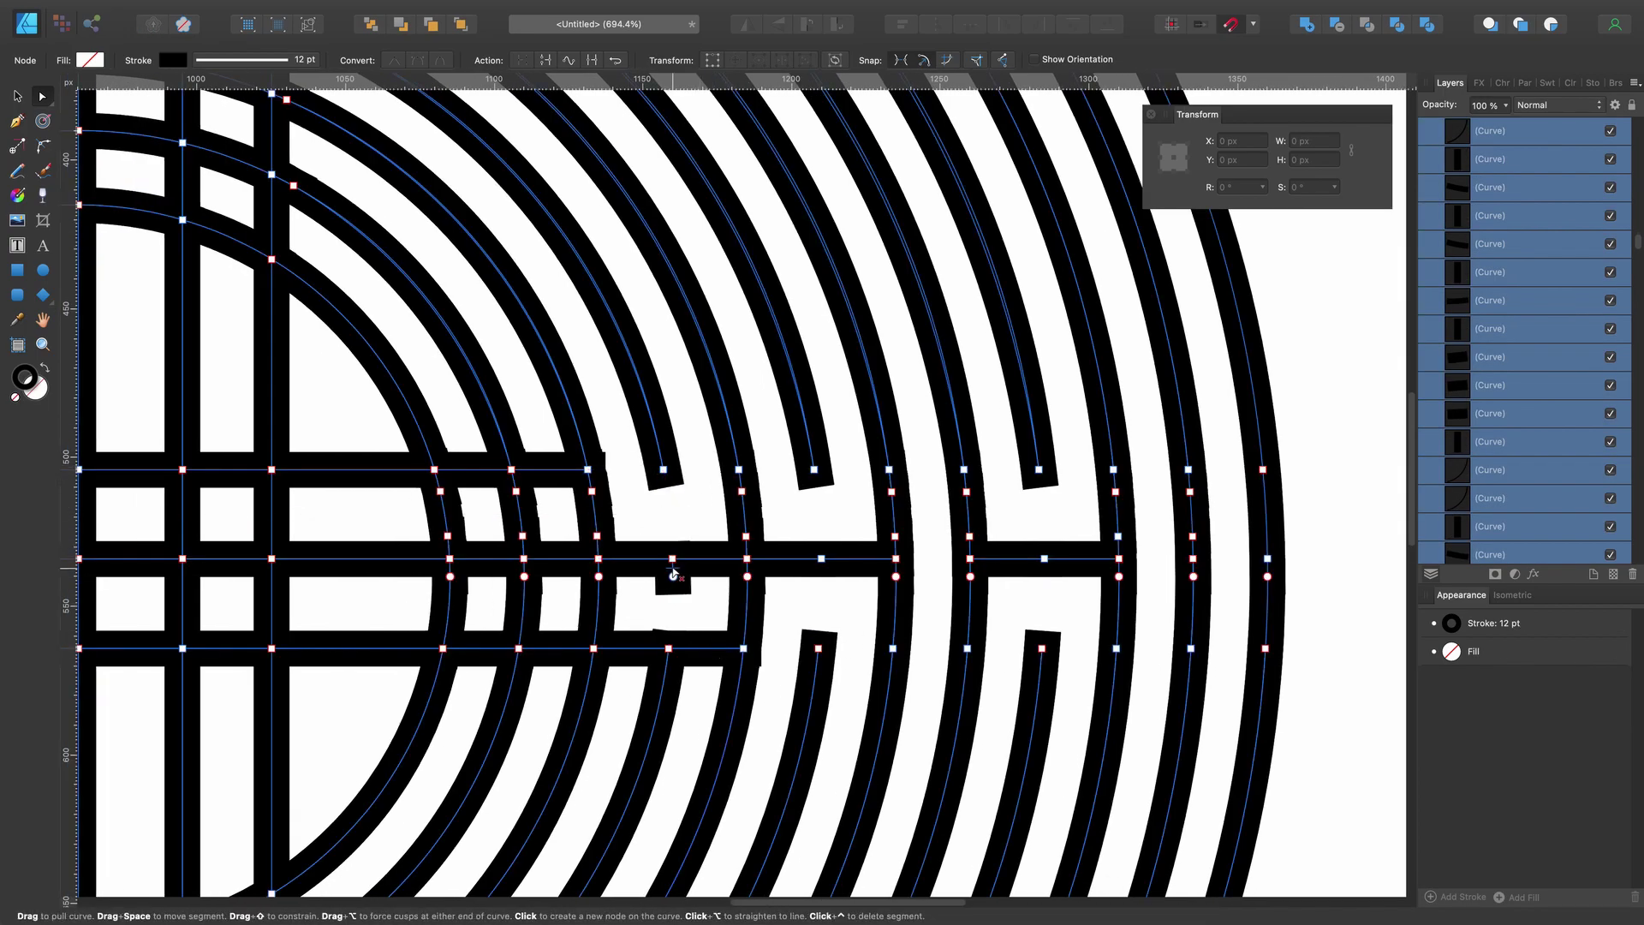
{"action": "left_click", "coordinate": [707, 648], "text": "ctrl"}
{"action": "left_click", "coordinate": [631, 649], "text": "ctrl"}
{"action": "scroll", "coordinate": [634, 648], "scroll_direction": "left", "scroll_amount": 6}
{"action": "left_click", "coordinate": [733, 469], "text": "ctrl"}
{"action": "left_click", "coordinate": [743, 559], "text": "ctrl"}
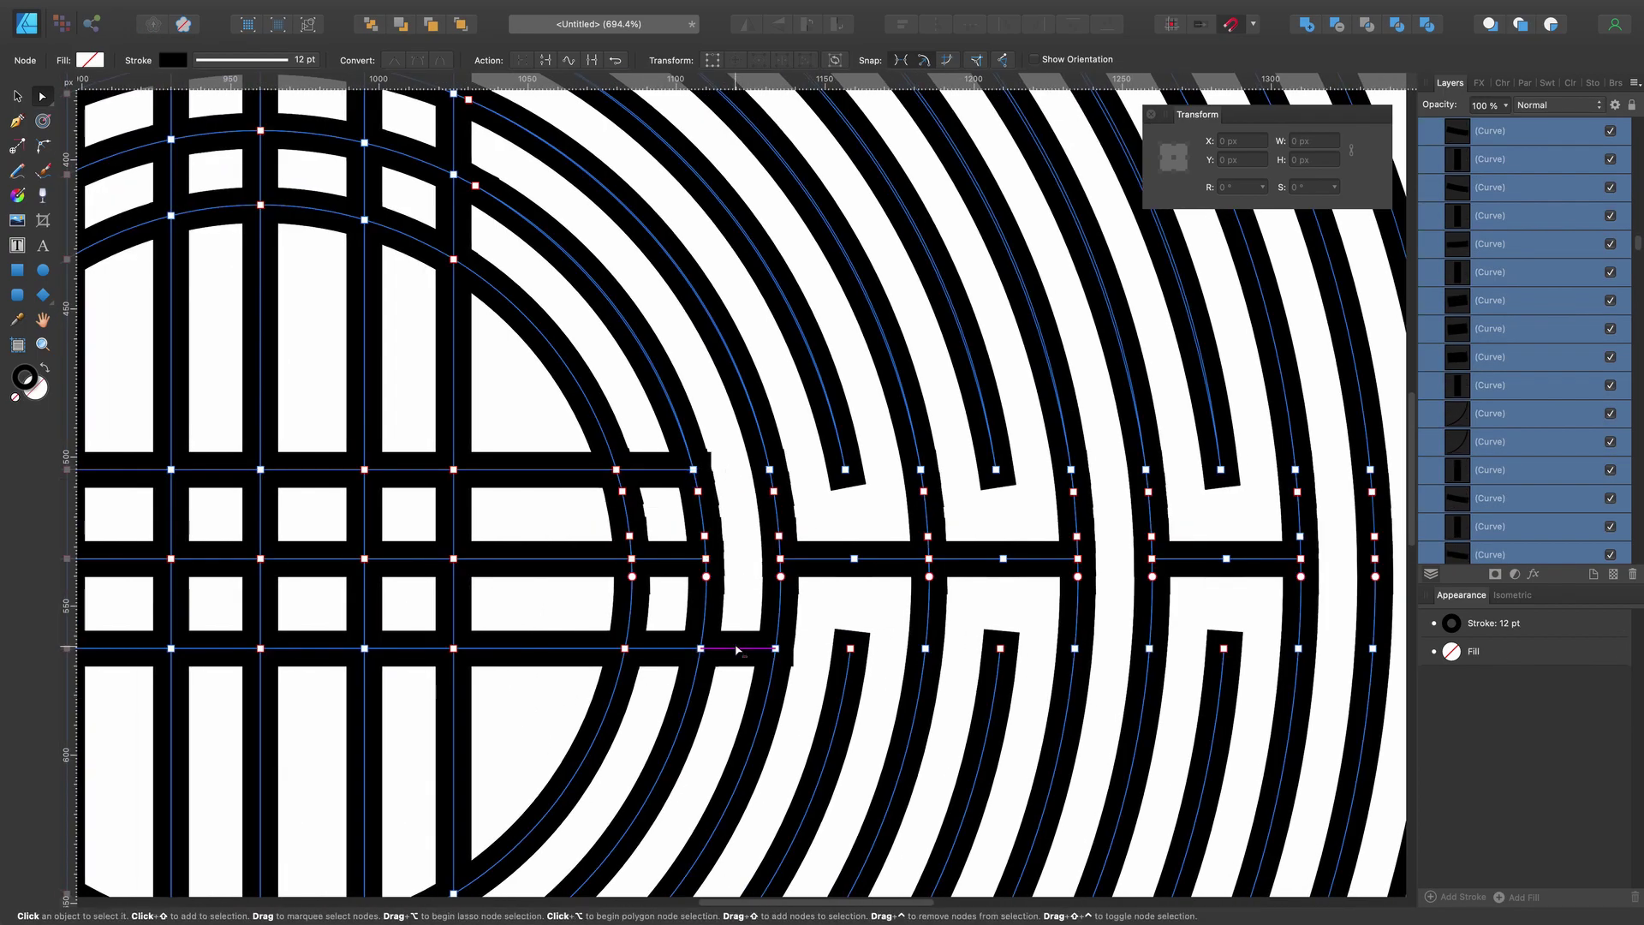
{"action": "left_click", "coordinate": [736, 649], "text": "ctrl"}
{"action": "key", "text": "v"}
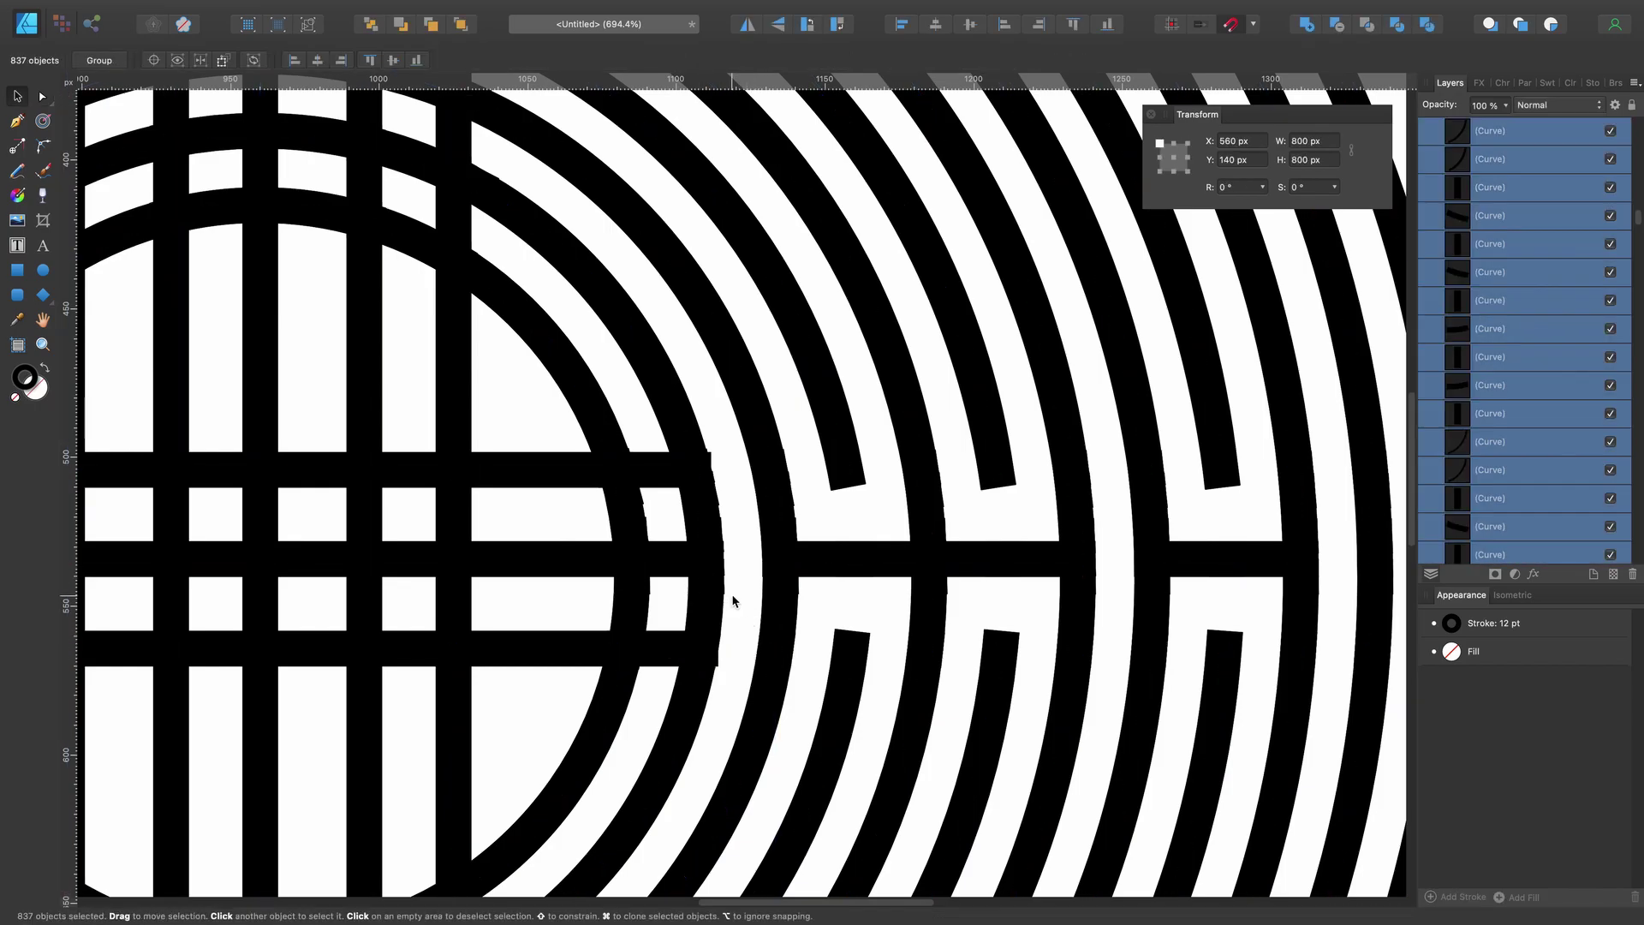
{"action": "key", "text": "a"}
{"action": "scroll", "coordinate": [730, 548], "scroll_direction": "down", "scroll_amount": 5}
{"action": "scroll", "coordinate": [726, 497], "scroll_direction": "up", "scroll_amount": 5}
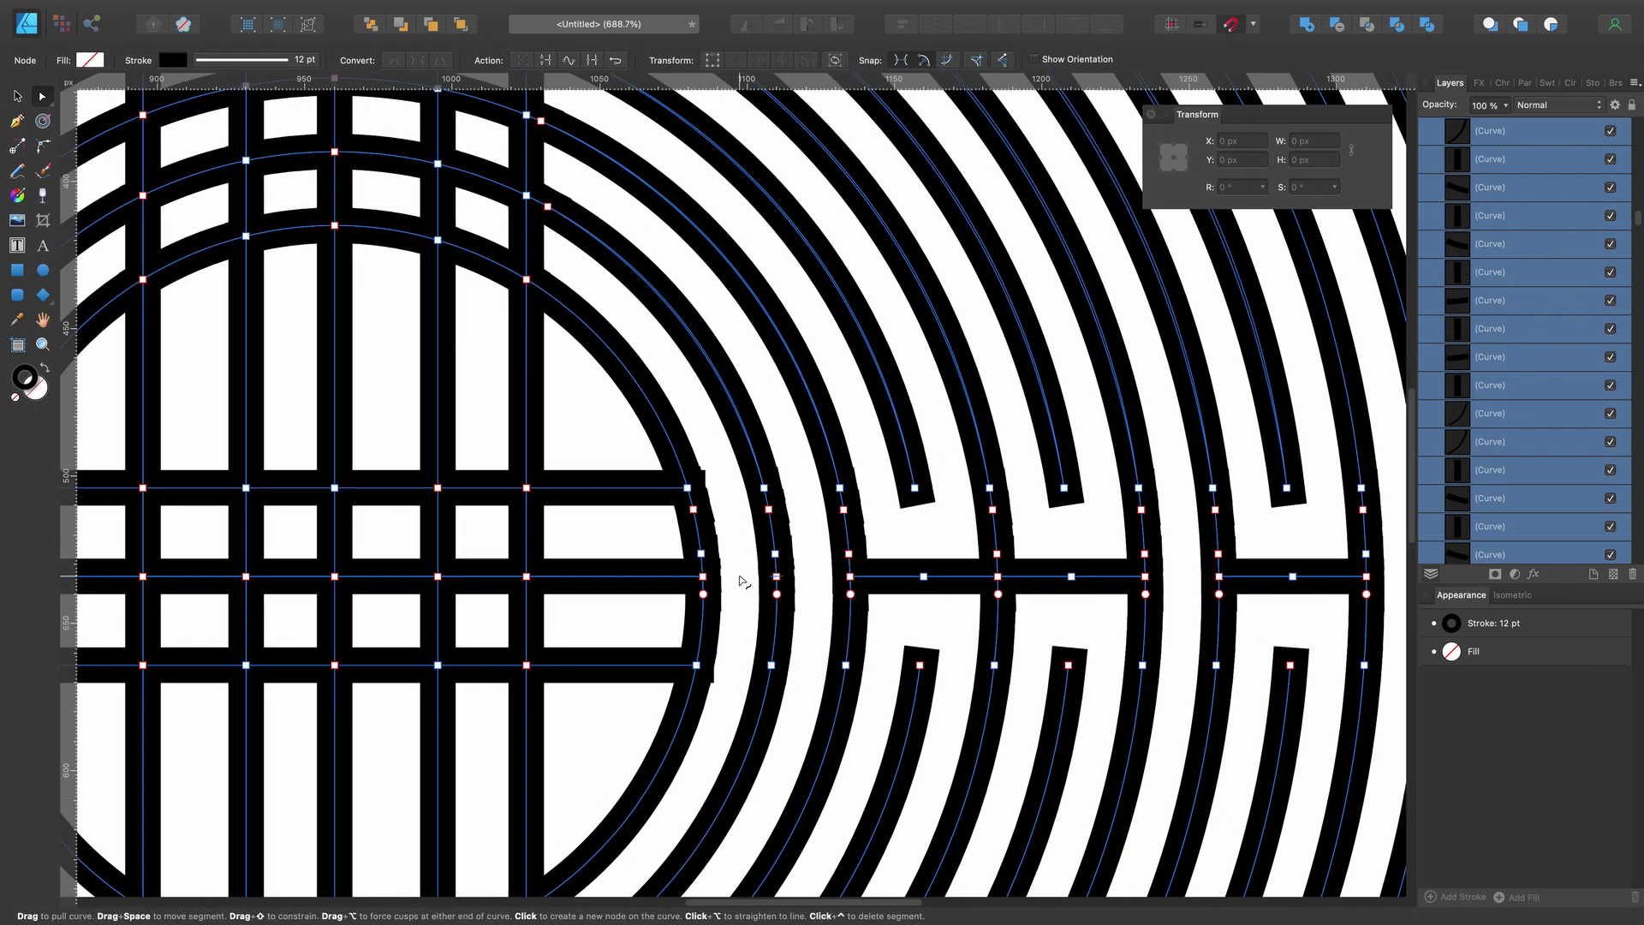
{"action": "scroll", "coordinate": [741, 581], "scroll_direction": "down", "scroll_amount": 5}
{"action": "scroll", "coordinate": [478, 240], "scroll_direction": "up", "scroll_amount": 5}
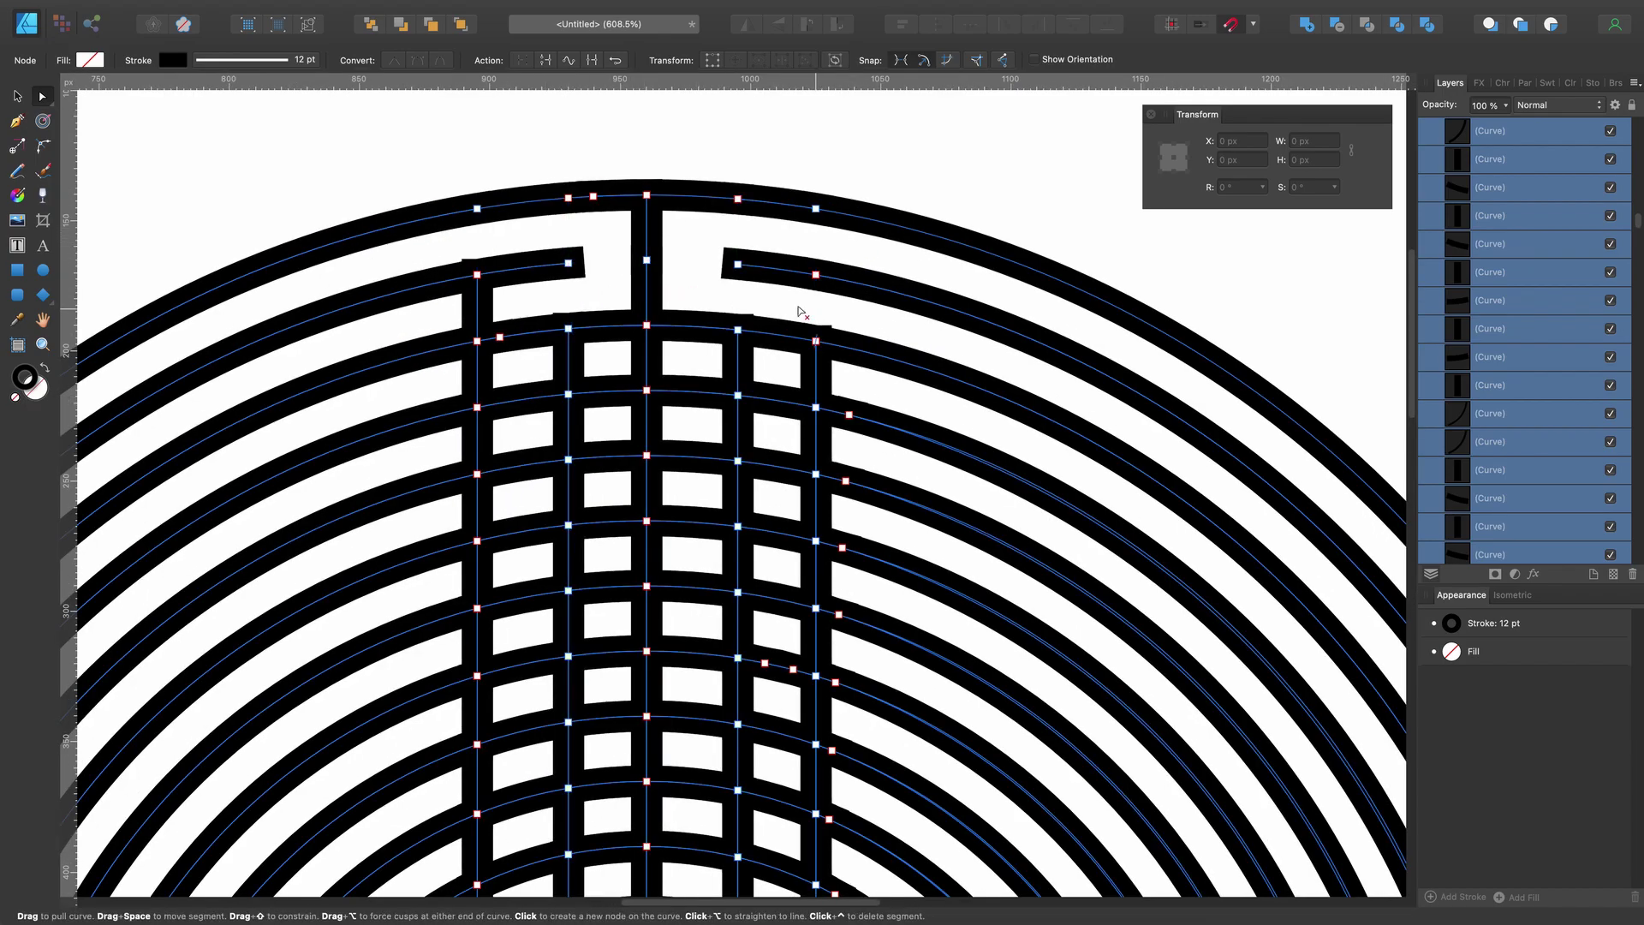
- Remove the short vertical pieces above the top grid row of the upper arm
{"action": "scroll", "coordinate": [798, 312], "scroll_direction": "down", "scroll_amount": 2}
{"action": "left_click", "coordinate": [478, 307], "text": "ctrl"}
{"action": "left_click", "coordinate": [568, 300], "text": "ctrl"}
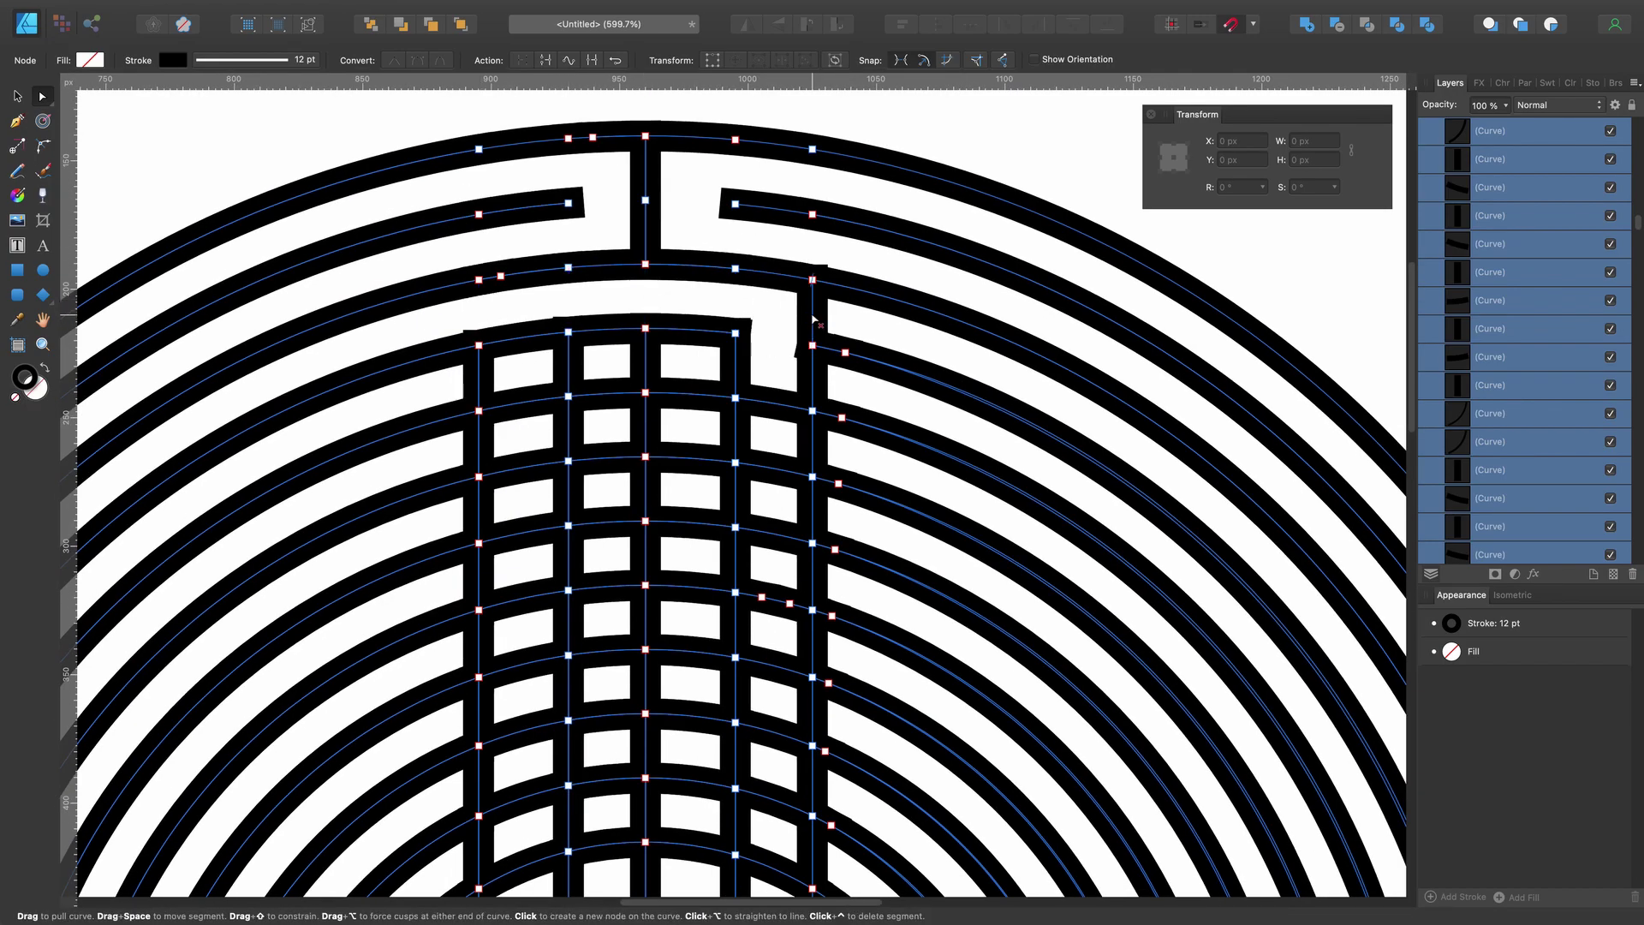
{"action": "scroll", "coordinate": [813, 318], "scroll_direction": "down", "scroll_amount": 2}
{"action": "left_click", "coordinate": [479, 326], "text": "ctrl"}
{"action": "left_click", "coordinate": [569, 312], "text": "ctrl"}
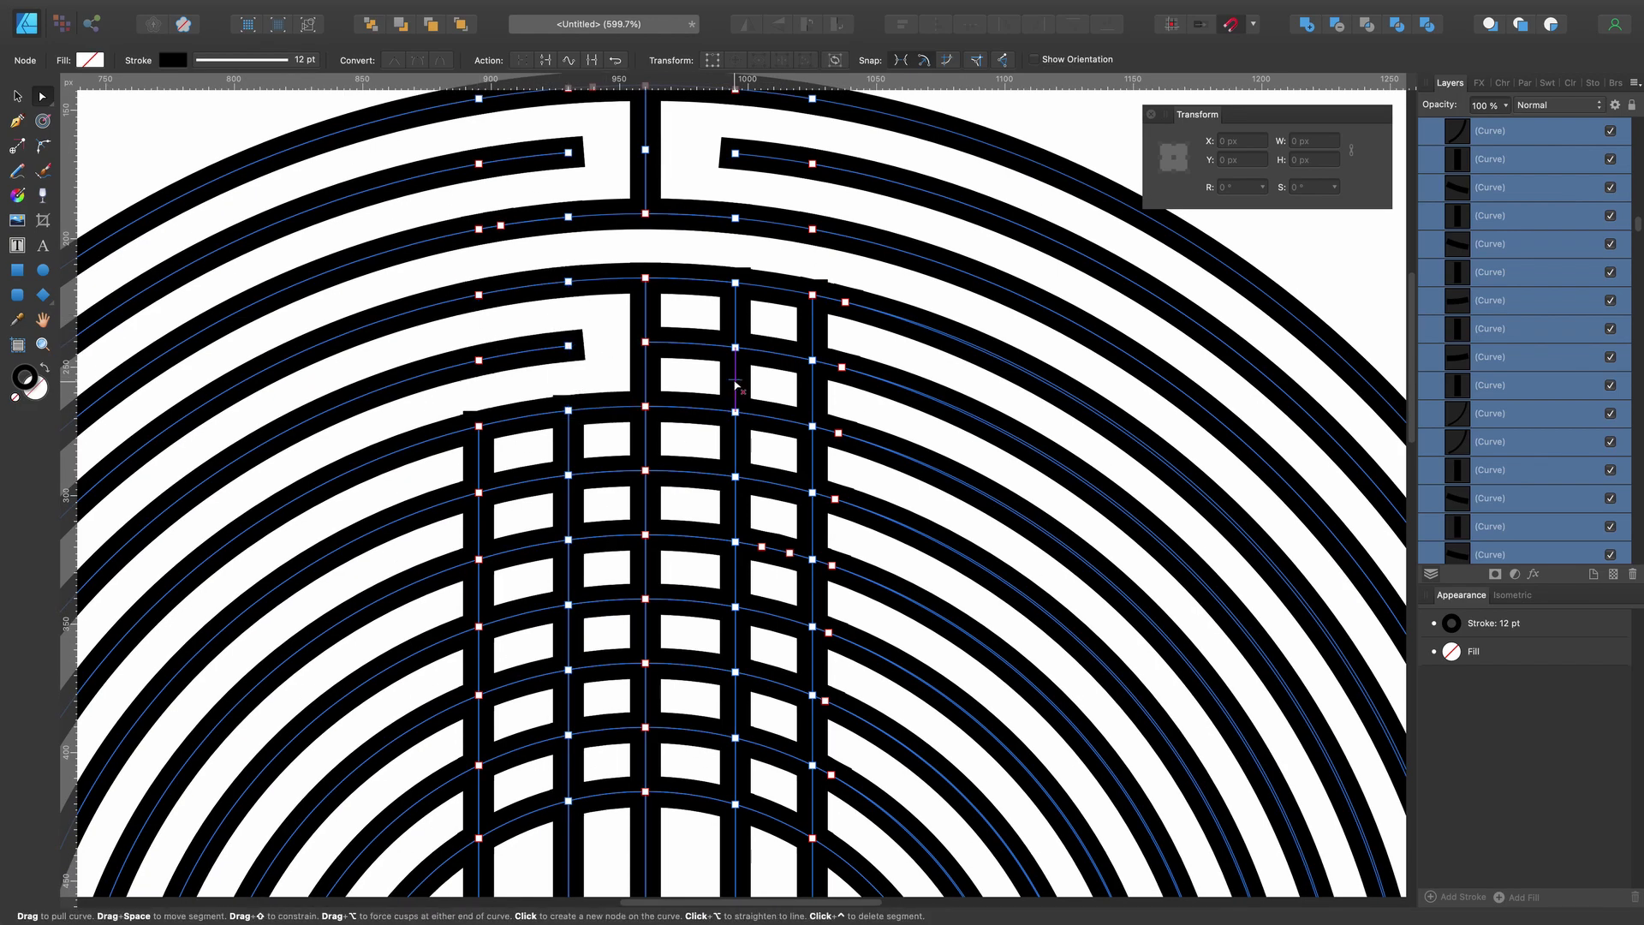
{"action": "left_click", "coordinate": [815, 401], "text": "ctrl"}
{"action": "scroll", "coordinate": [815, 401], "scroll_direction": "down", "scroll_amount": 1}
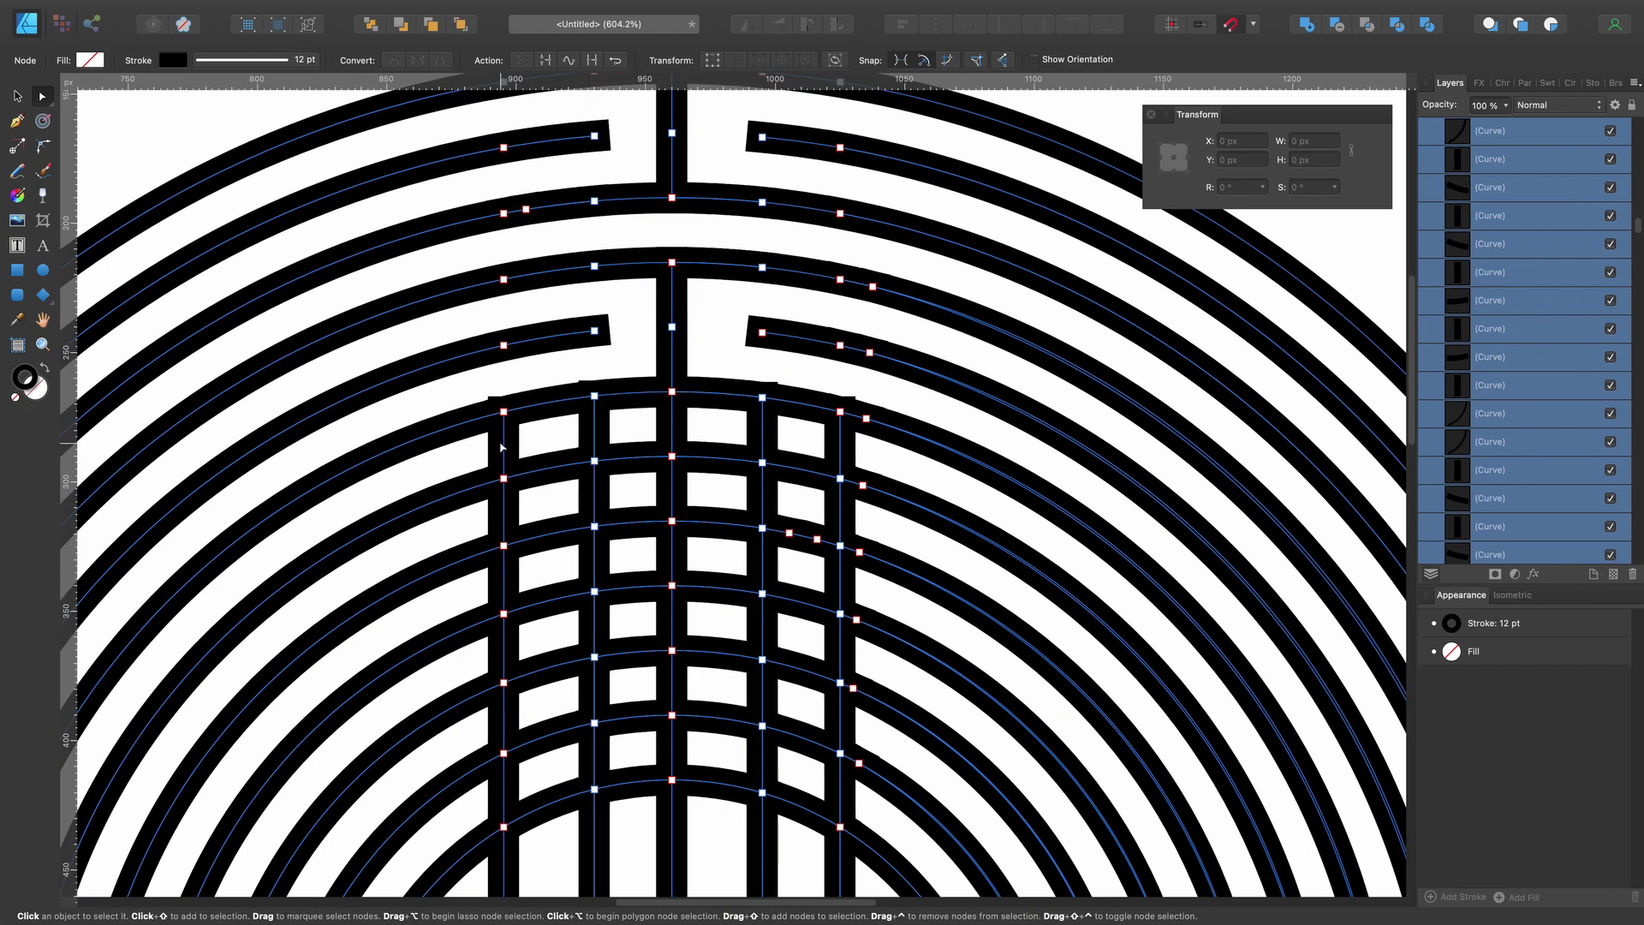
{"action": "left_click", "coordinate": [504, 445], "text": "ctrl"}
{"action": "scroll", "coordinate": [764, 438], "scroll_direction": "down", "scroll_amount": 2}
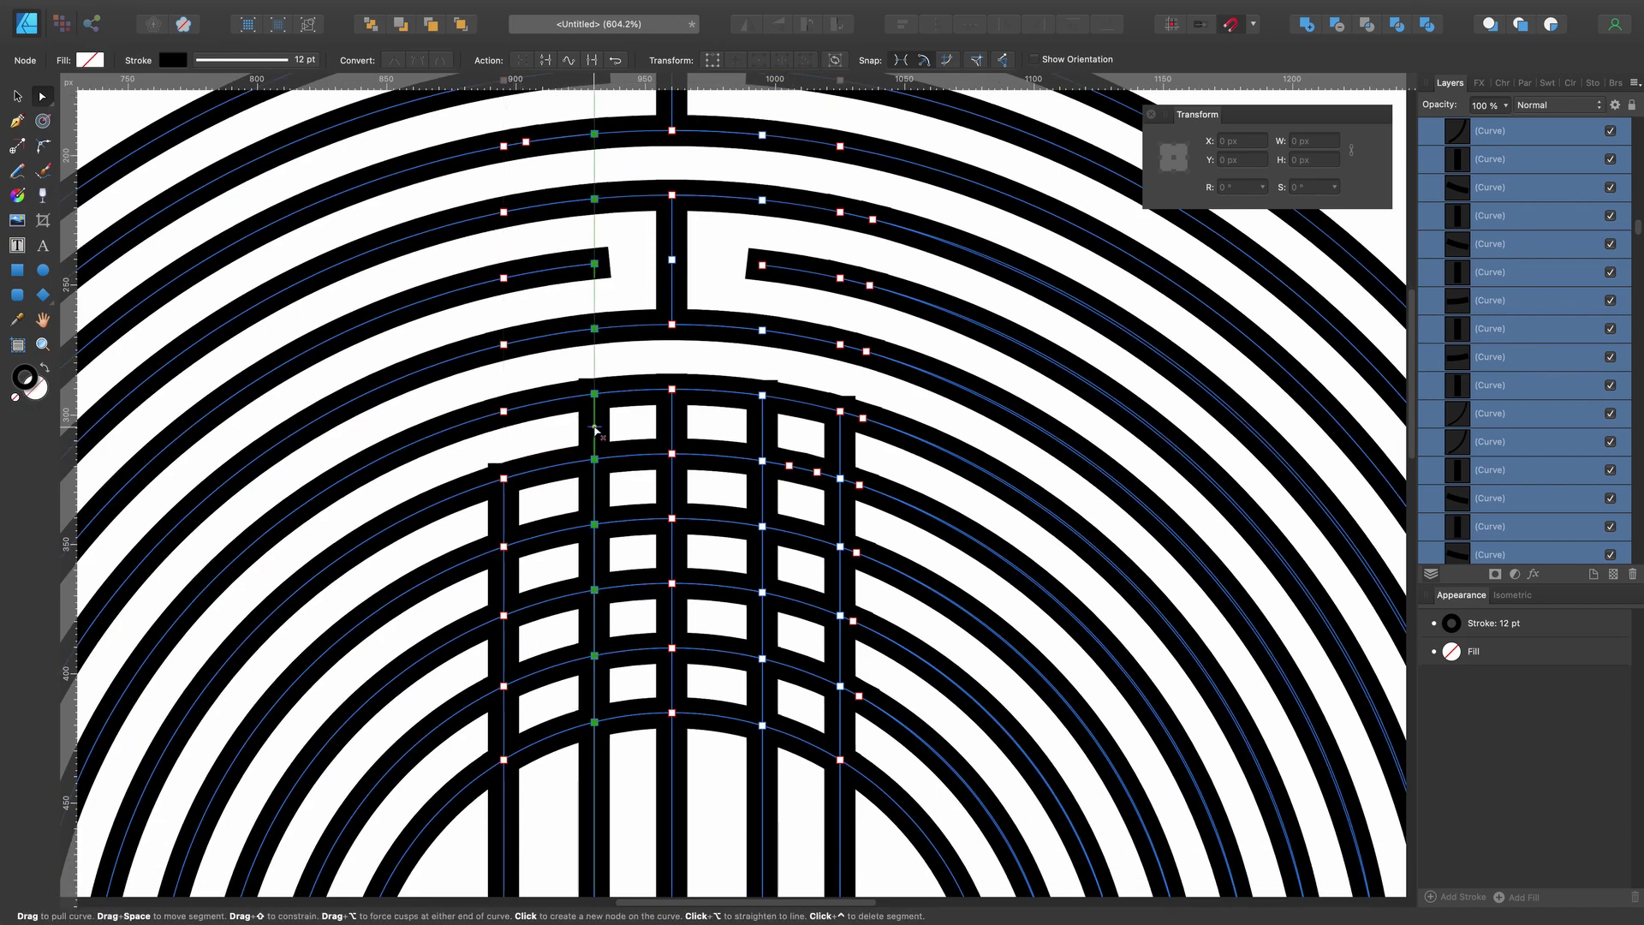
- Select the stray short vertical bar's curve and delete it
{"action": "left_click", "coordinate": [594, 488], "text": "ctrl"}
{"action": "left_click", "coordinate": [503, 506], "text": "ctrl"}
{"action": "left_click", "coordinate": [762, 435]}
{"action": "key", "text": "Delete"}
- Reselect all curves and remove the remaining top-row vertical grid pieces
{"action": "key", "text": "ctrl+a"}
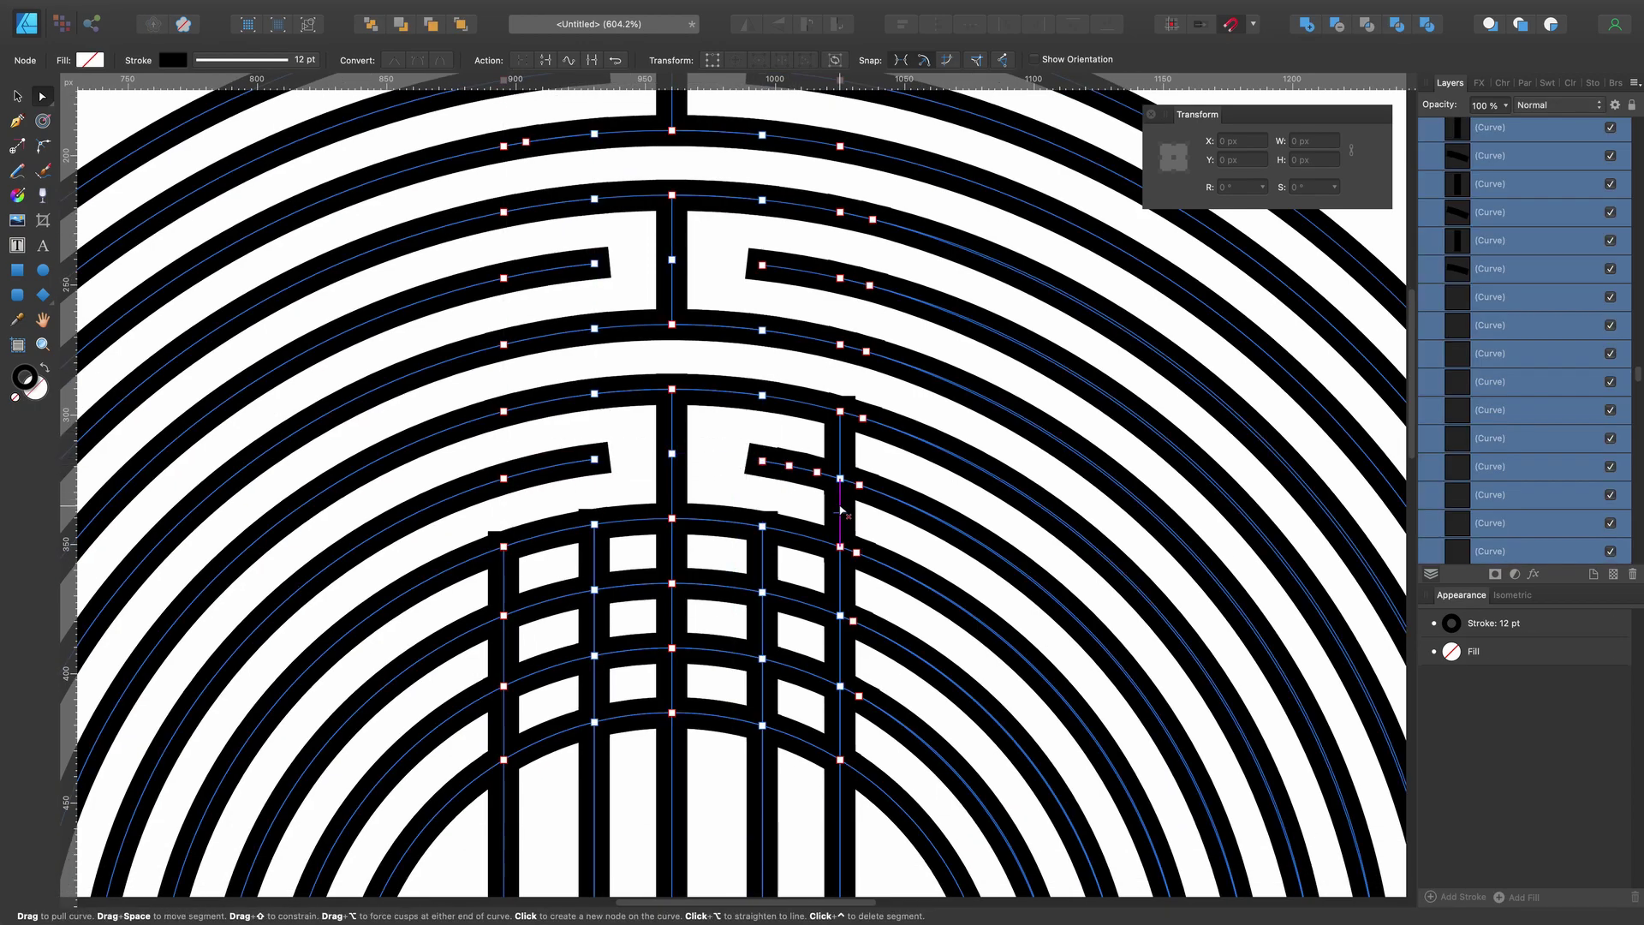
{"action": "left_click", "coordinate": [842, 447], "text": "ctrl"}
{"action": "scroll", "coordinate": [842, 448], "scroll_direction": "down", "scroll_amount": 2}
{"action": "left_click", "coordinate": [503, 480], "text": "ctrl"}
{"action": "left_click", "coordinate": [594, 475], "text": "ctrl"}
{"action": "left_click", "coordinate": [671, 473], "text": "ctrl"}
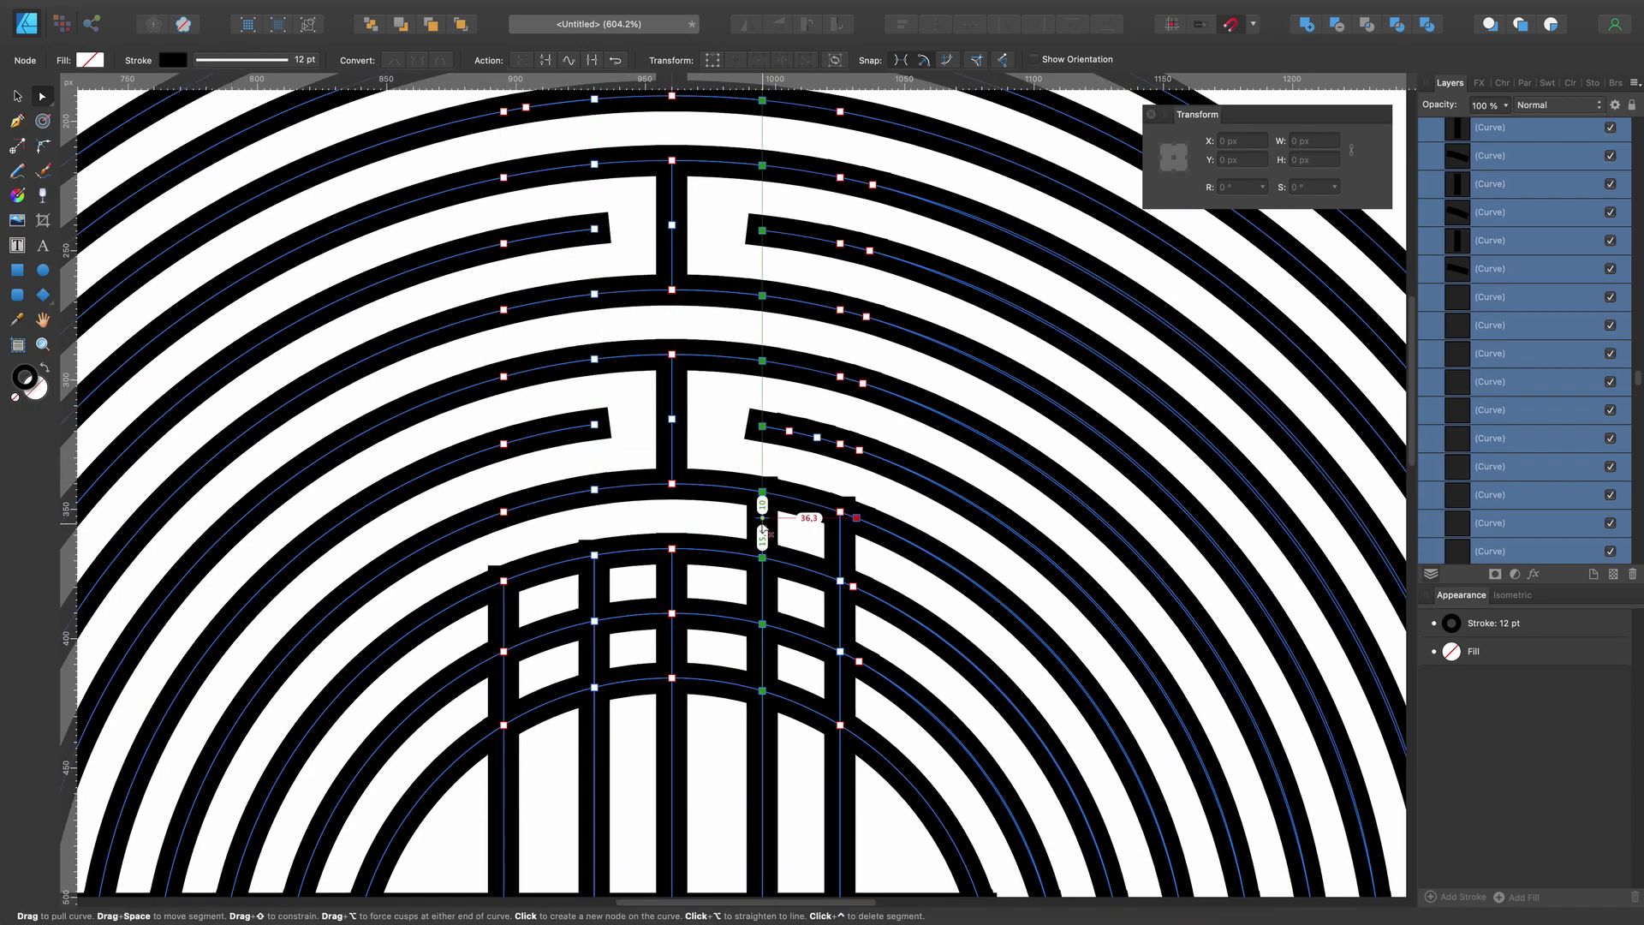
{"action": "left_click", "coordinate": [762, 475], "text": "ctrl"}
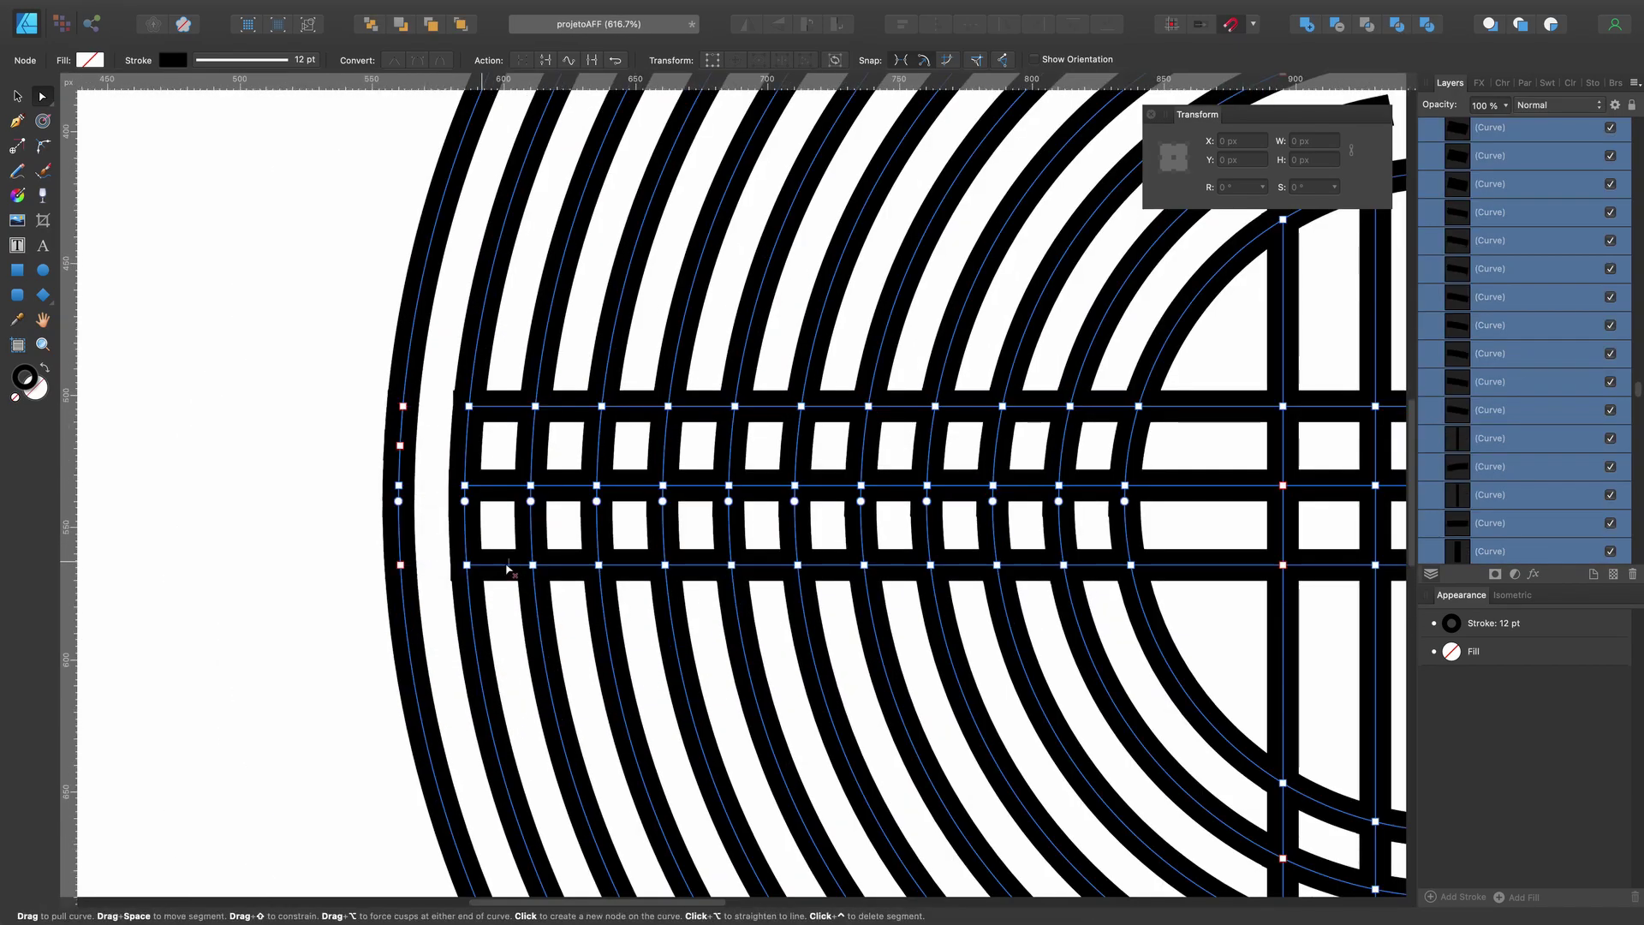
- Delete the top-, middle- and bottom-row grid segments on the left arm
{"action": "left_click", "coordinate": [507, 566], "text": "ctrl"}
{"action": "left_click", "coordinate": [565, 565], "text": "ctrl"}
{"action": "left_click", "coordinate": [502, 406], "text": "ctrl"}
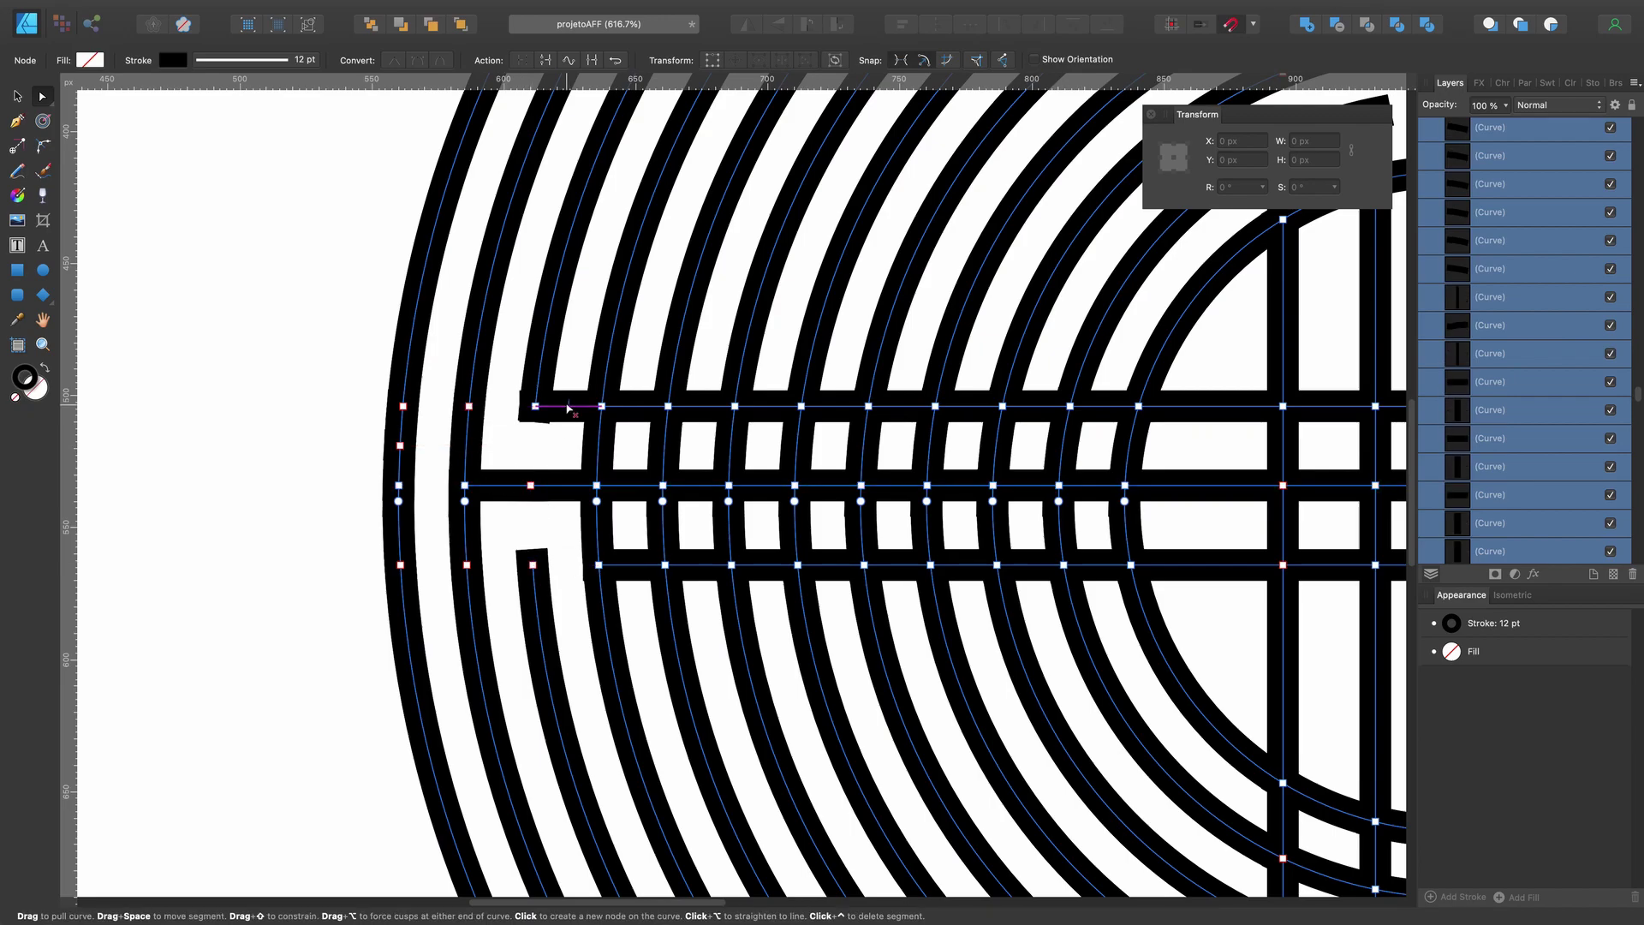
{"action": "left_click", "coordinate": [569, 406], "text": "ctrl"}
{"action": "left_click", "coordinate": [634, 406], "text": "ctrl"}
{"action": "left_click", "coordinate": [632, 566], "text": "ctrl"}
{"action": "scroll", "coordinate": [651, 513], "scroll_direction": "up", "scroll_amount": 2}
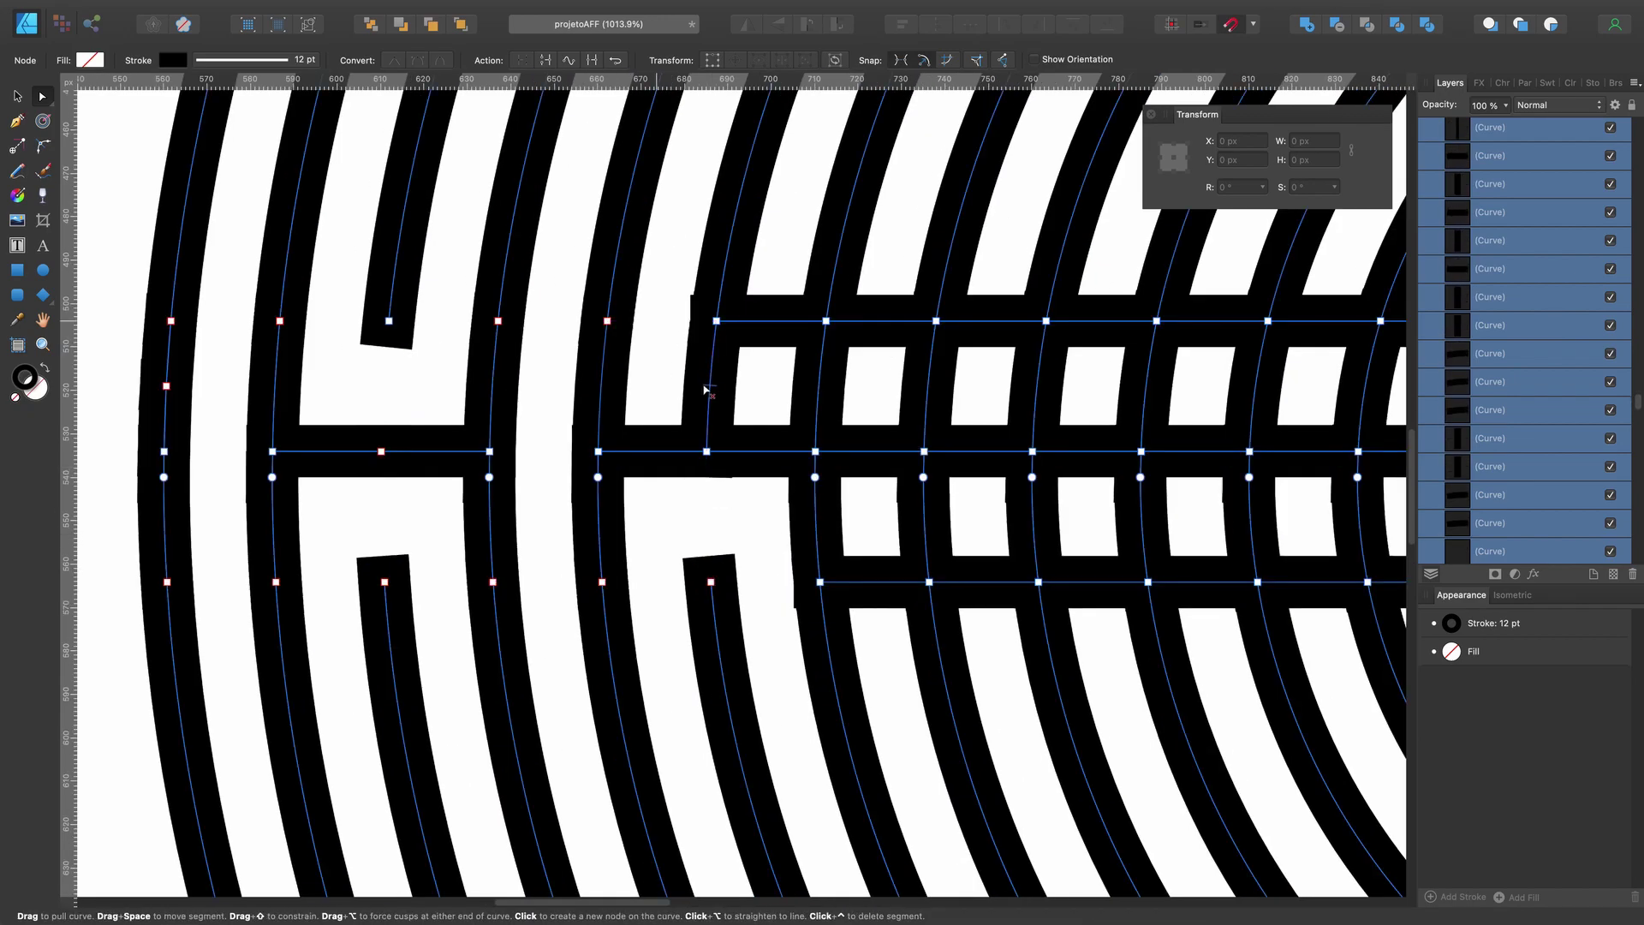
{"action": "scroll", "coordinate": [677, 454], "scroll_direction": "up", "scroll_amount": 2}
- Delete the remaining left-arm grid segments, then select the curves around the lower cross
{"action": "left_click", "coordinate": [677, 453], "text": "ctrl"}
{"action": "left_click", "coordinate": [675, 583], "text": "ctrl"}
{"action": "left_click", "coordinate": [792, 321], "text": "ctrl"}
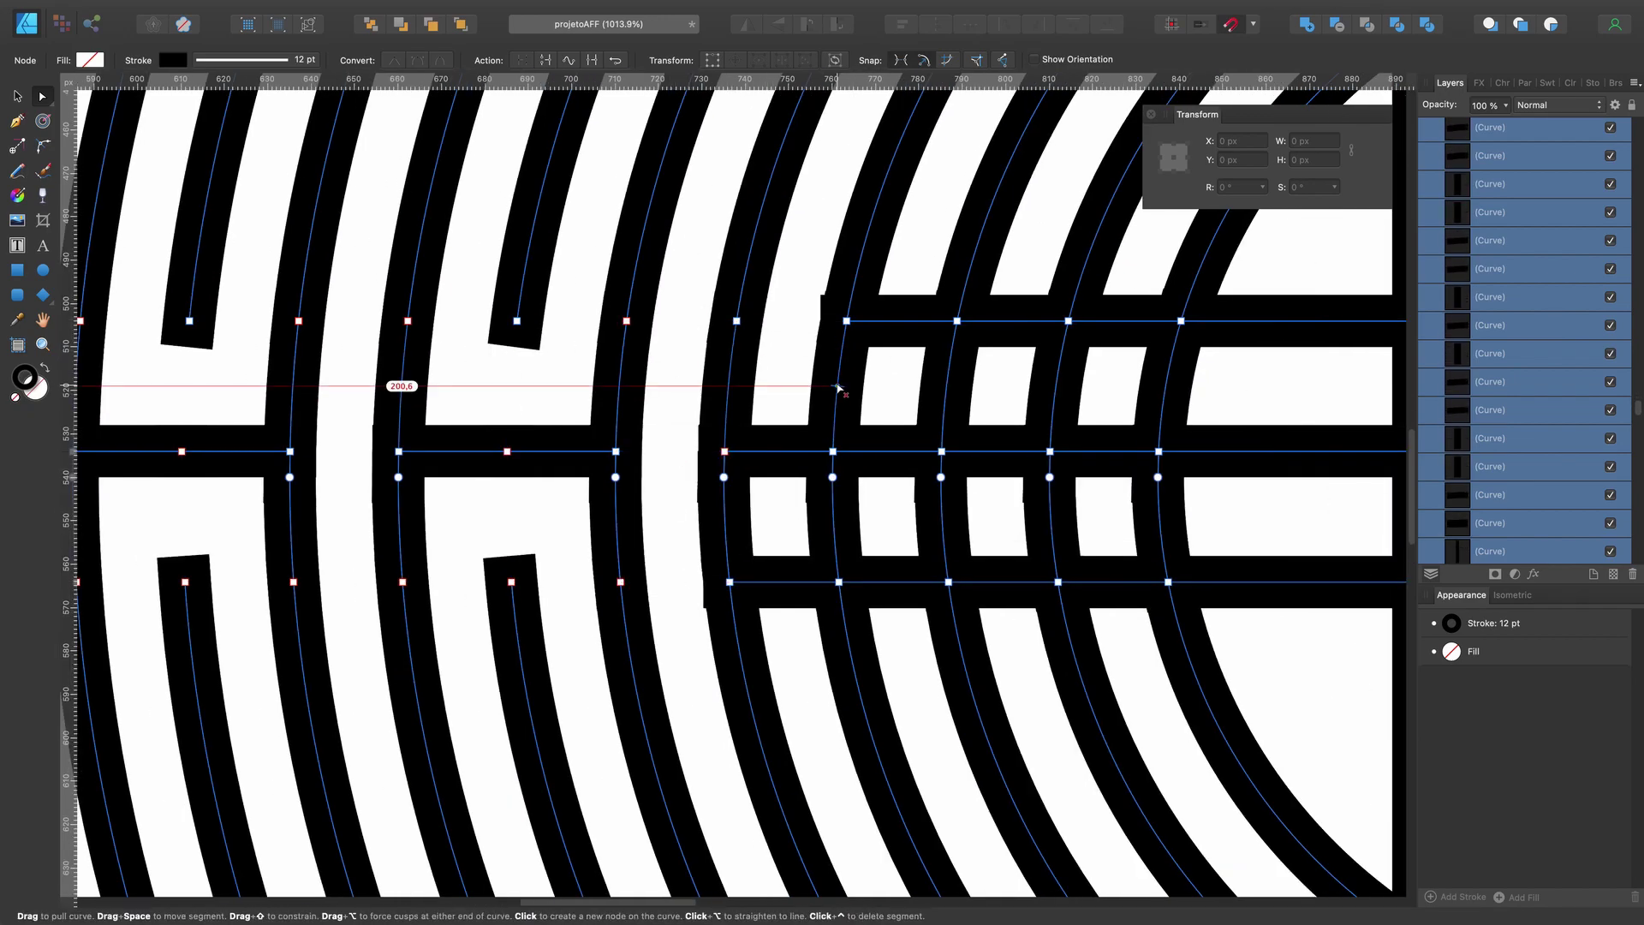
{"action": "left_click", "coordinate": [836, 386], "text": "ctrl"}
{"action": "left_click", "coordinate": [894, 582], "text": "ctrl"}
{"action": "scroll", "coordinate": [812, 401], "scroll_direction": "right", "scroll_amount": 5}
{"action": "left_click", "coordinate": [726, 321], "text": "ctrl"}
{"action": "left_click", "coordinate": [716, 583], "text": "ctrl"}
{"action": "left_click", "coordinate": [711, 451], "text": "ctrl"}
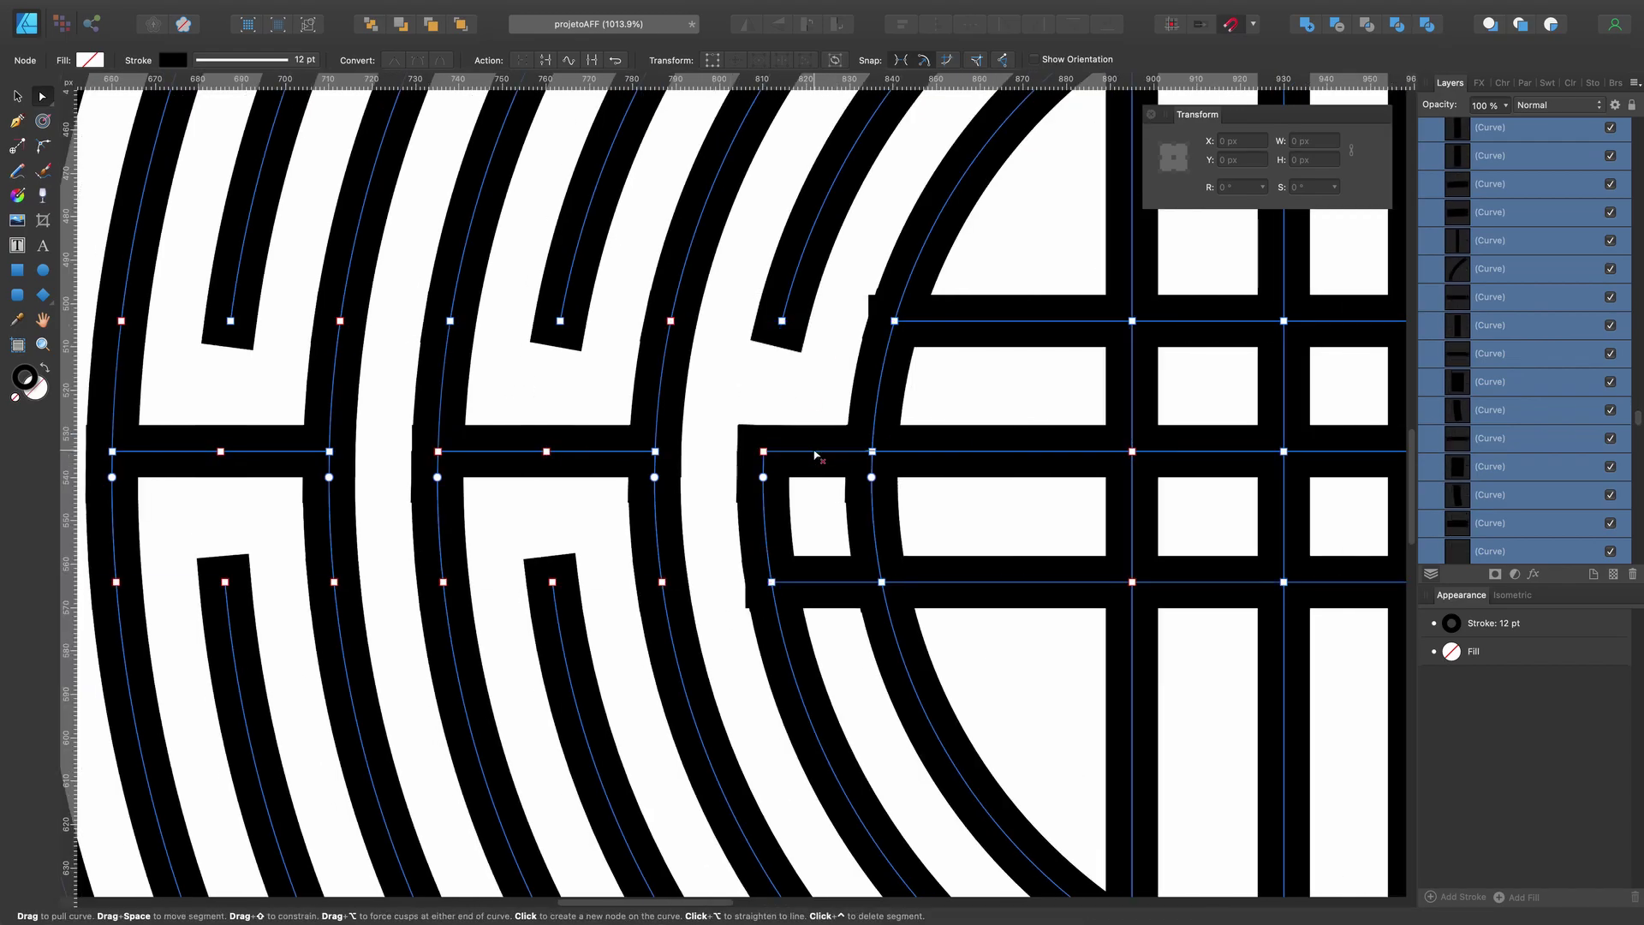
{"action": "scroll", "coordinate": [562, 509], "scroll_direction": "down", "scroll_amount": 10}
{"action": "left_click_drag", "start_coordinate": [273, 152], "coordinate": [682, 611]}
{"action": "scroll", "coordinate": [677, 600], "scroll_direction": "up", "scroll_amount": 5}
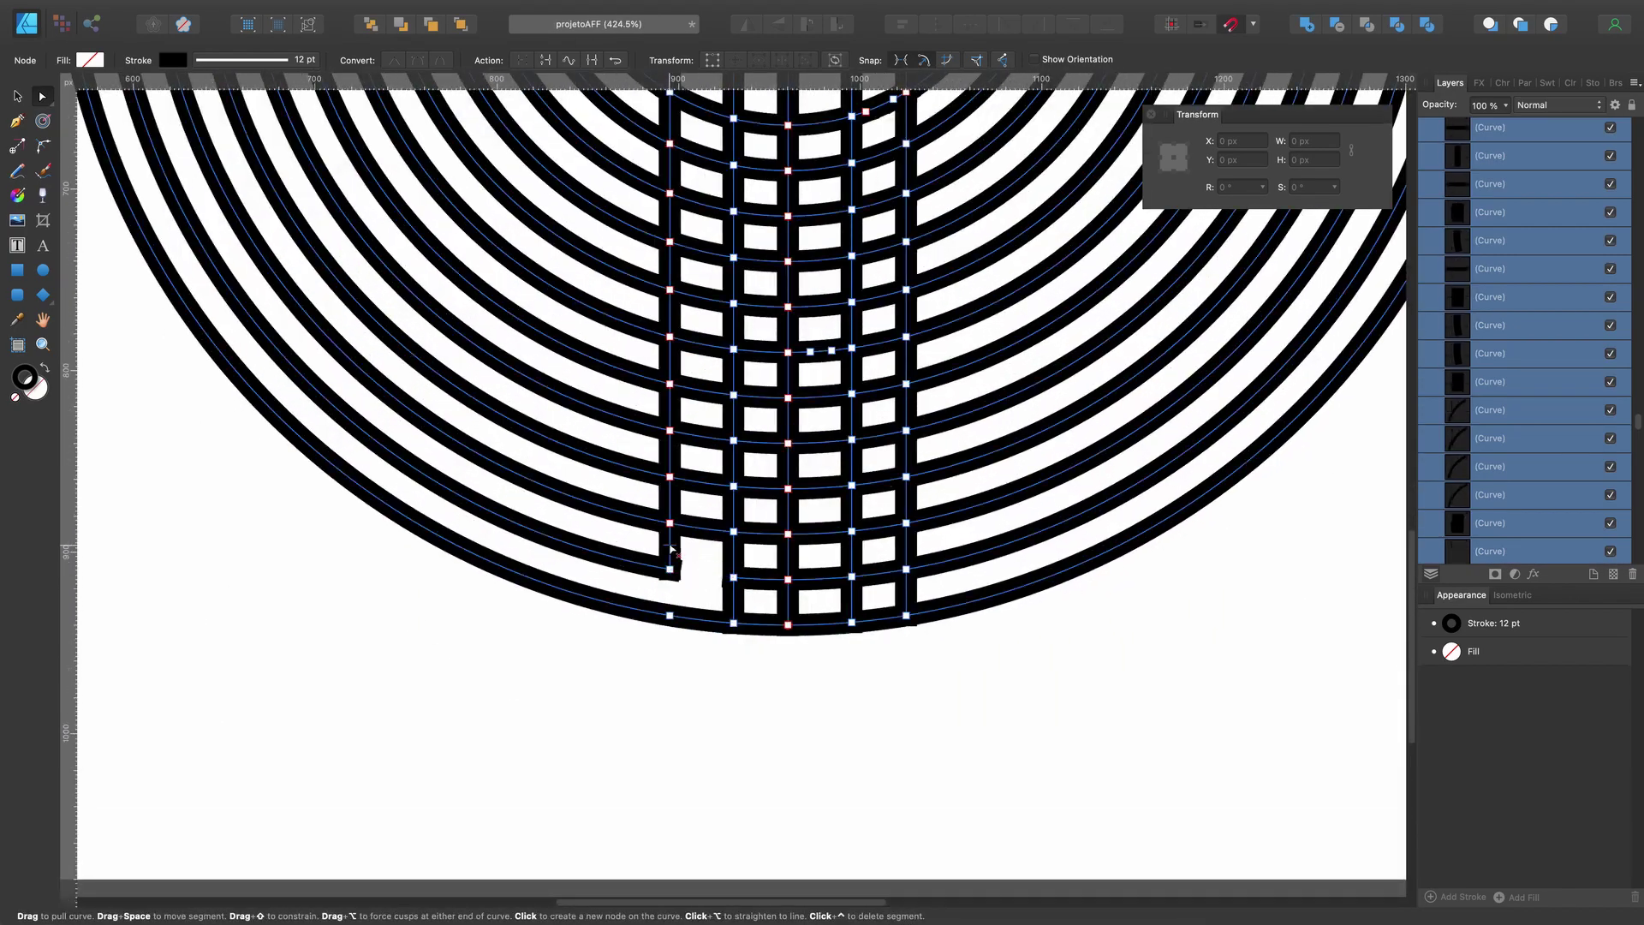
- Drag the lower-arm nodes upward so the rungs collapse into hooked turns beside the spine
{"action": "scroll", "coordinate": [685, 501], "scroll_direction": "up", "scroll_amount": 3}
{"action": "scroll", "coordinate": [725, 525], "scroll_direction": "up", "scroll_amount": 2}
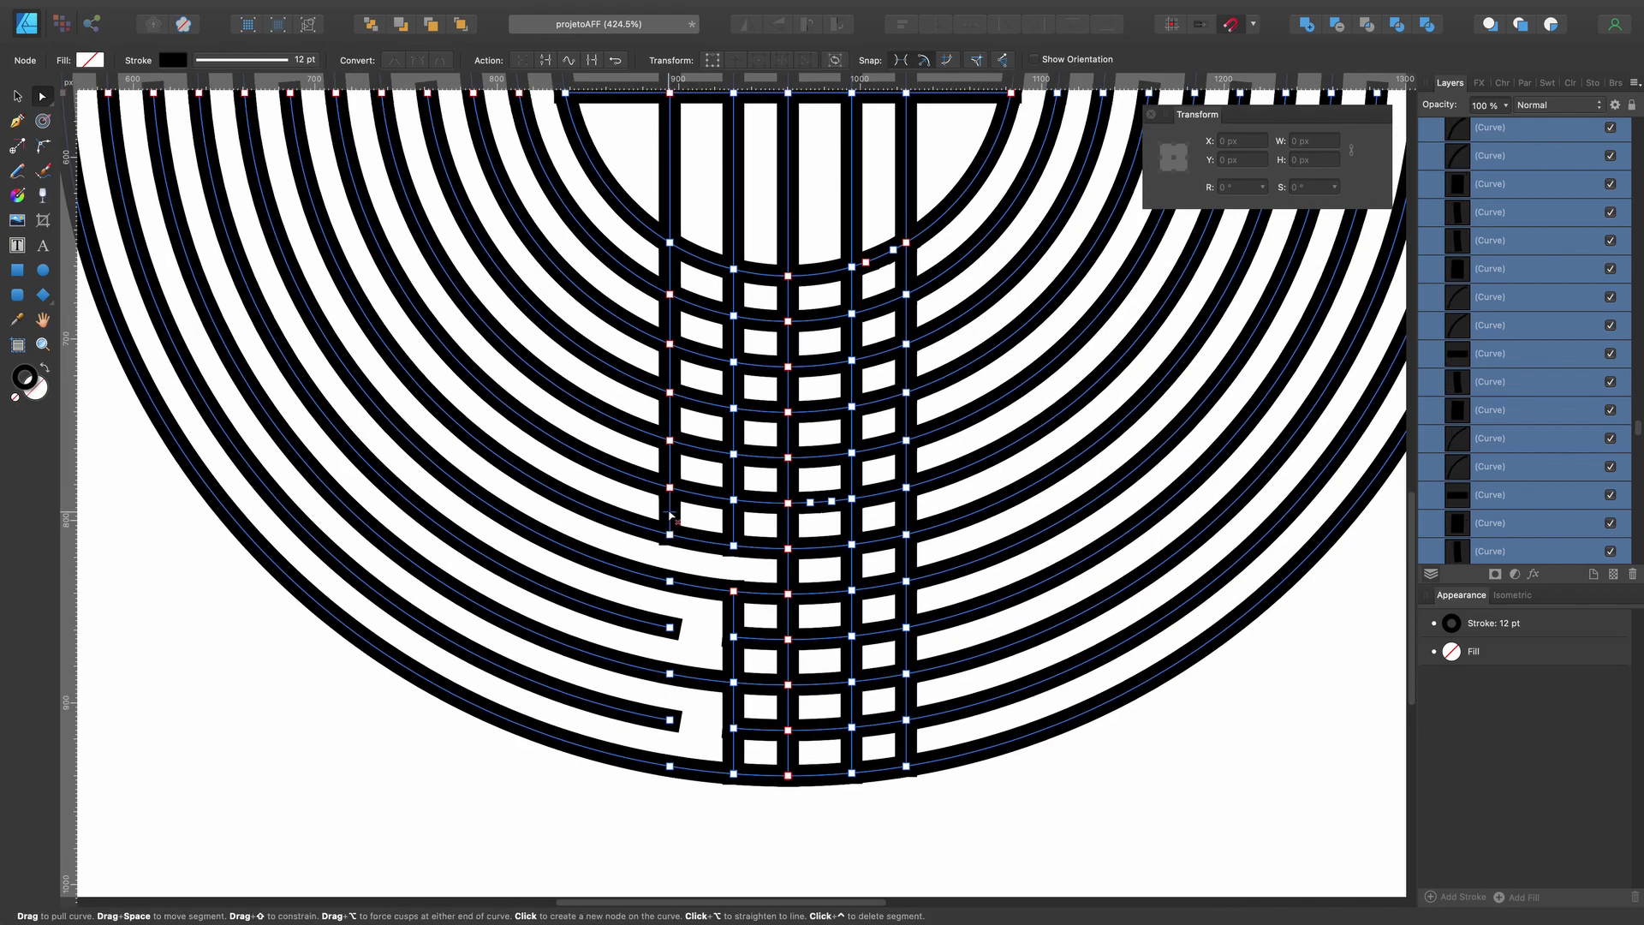
{"action": "left_click_drag", "start_coordinate": [725, 526], "coordinate": [776, 462]}
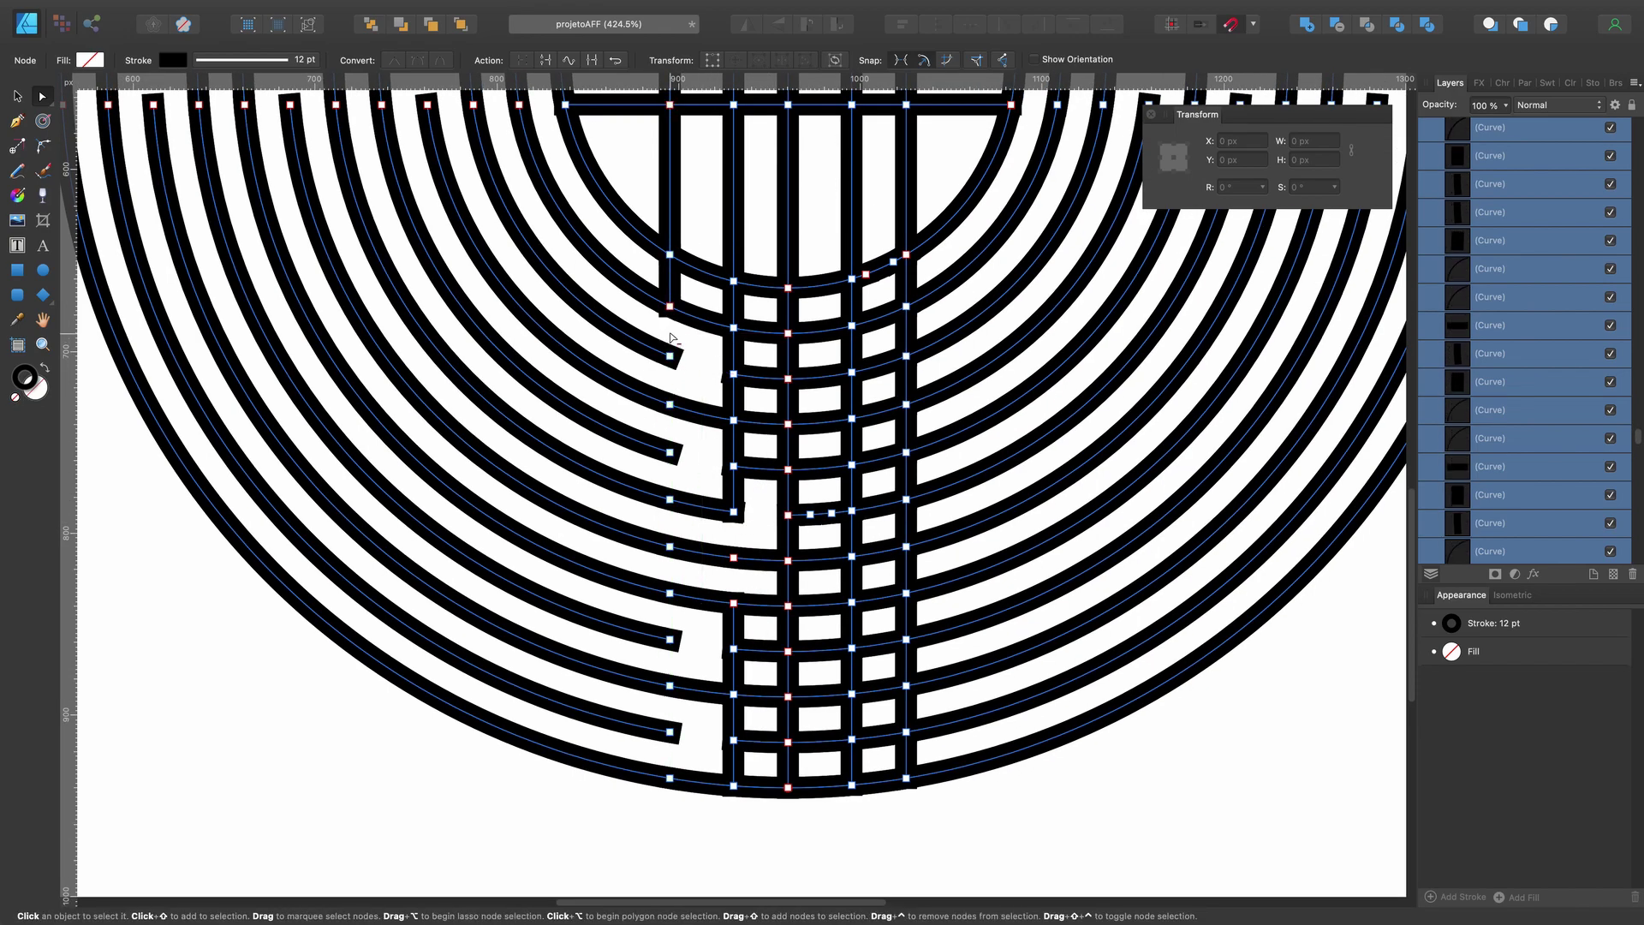
{"action": "left_click_drag", "start_coordinate": [674, 419], "coordinate": [735, 310]}
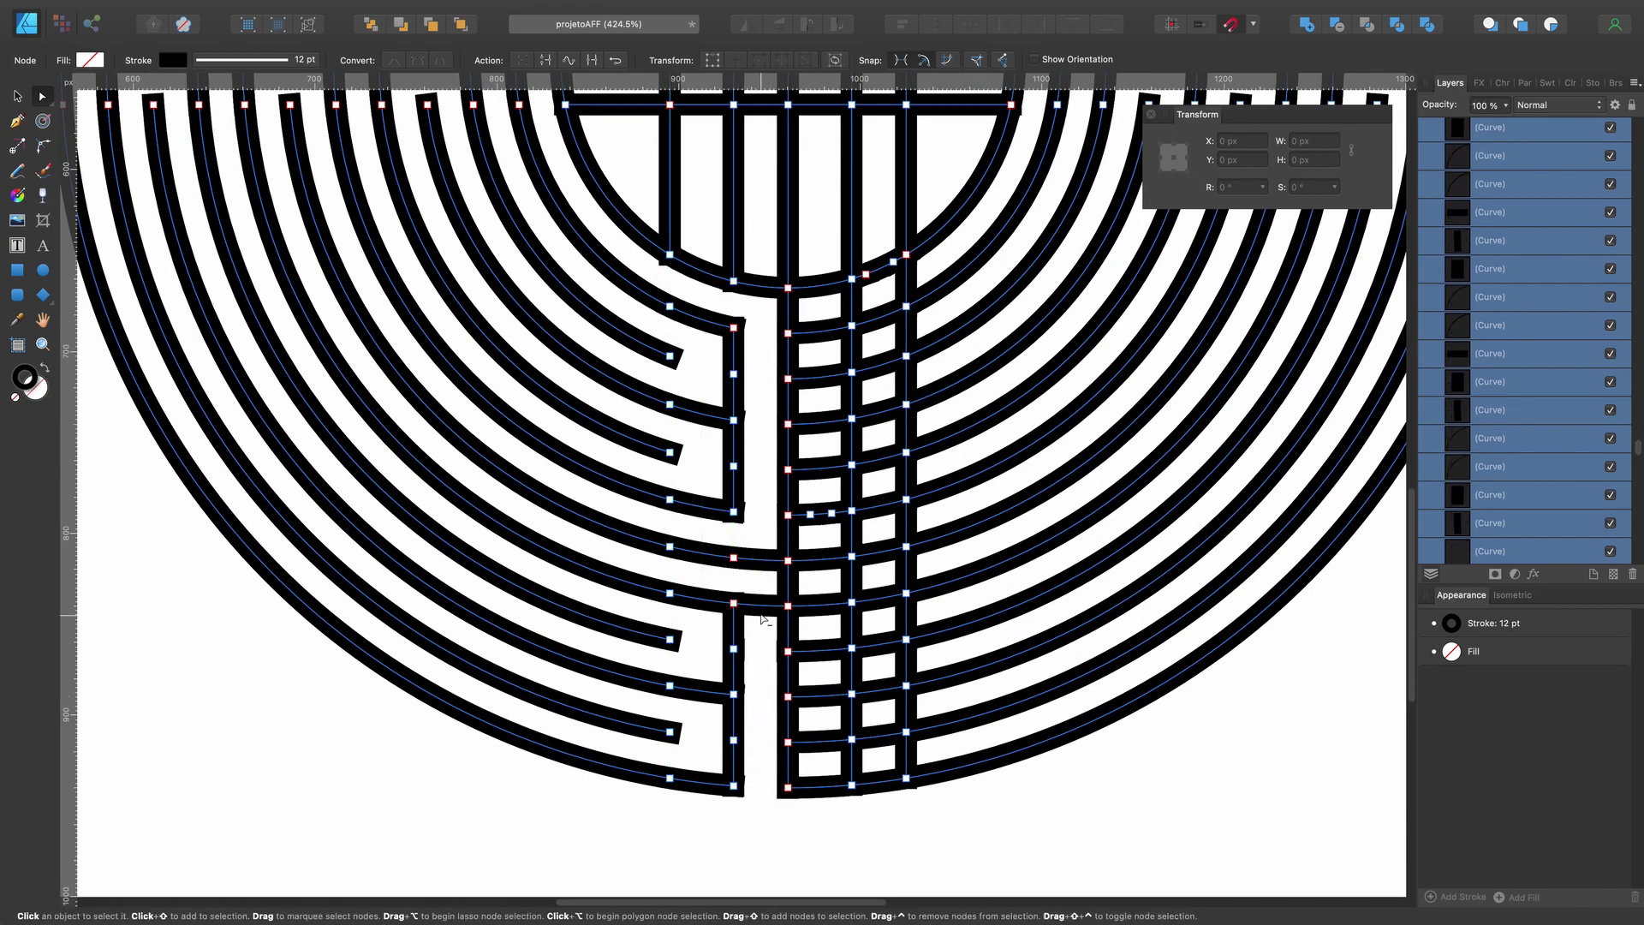
{"action": "left_click_drag", "start_coordinate": [852, 762], "coordinate": [820, 698]}
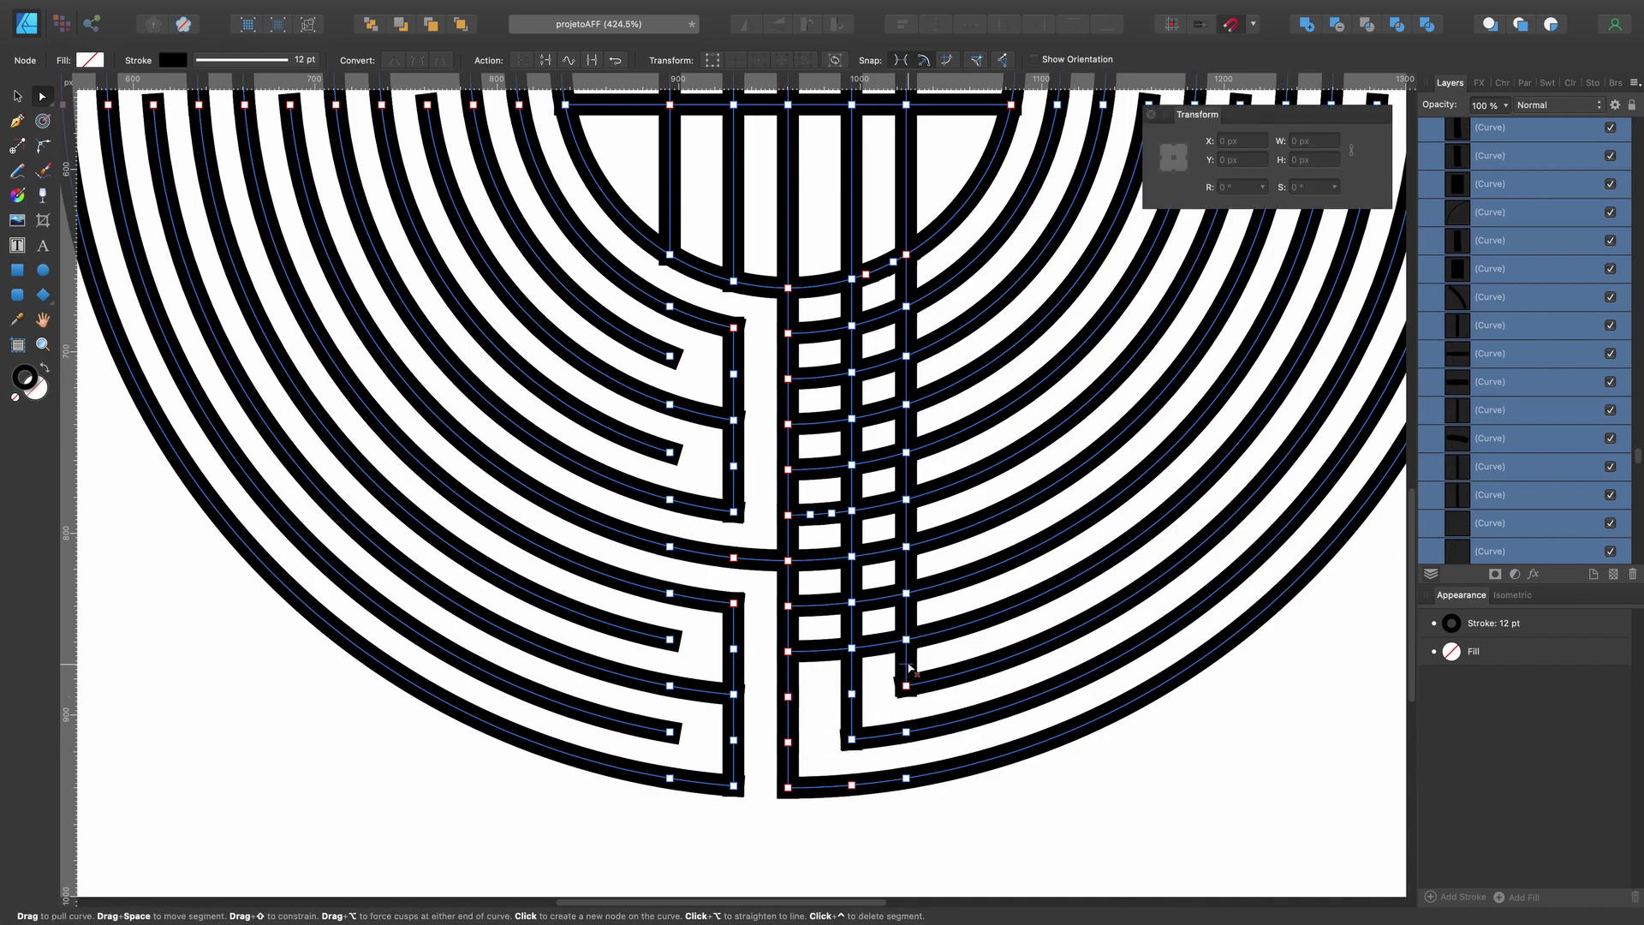
{"action": "left_click_drag", "start_coordinate": [910, 668], "coordinate": [820, 562]}
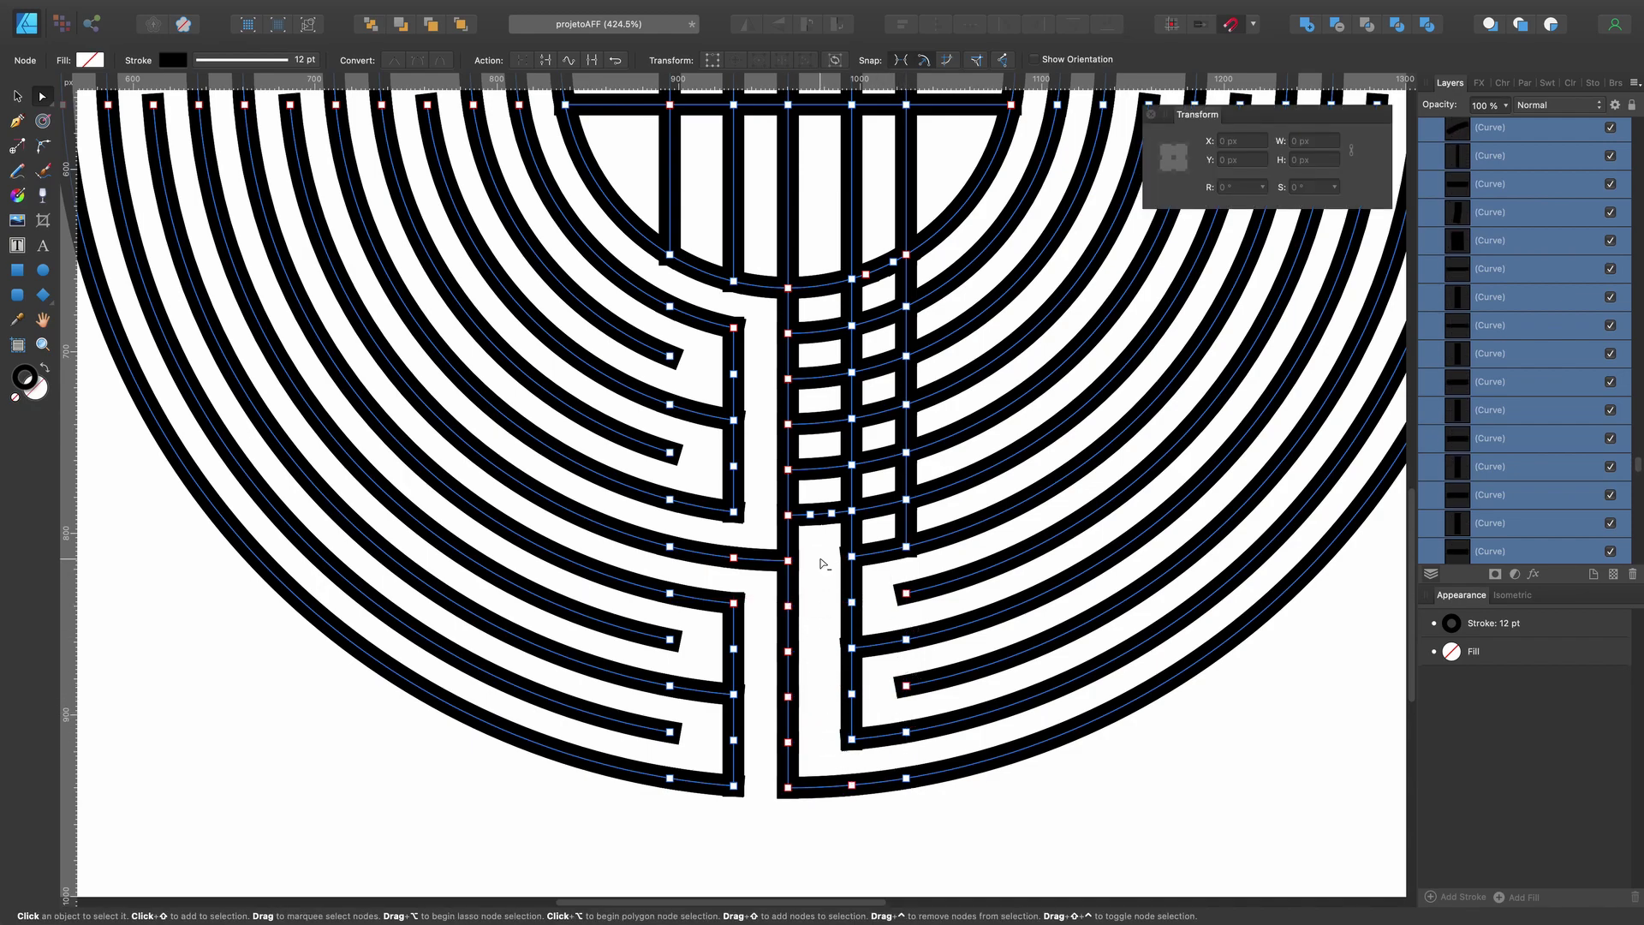
{"action": "scroll", "coordinate": [824, 539], "scroll_direction": "up", "scroll_amount": 2}
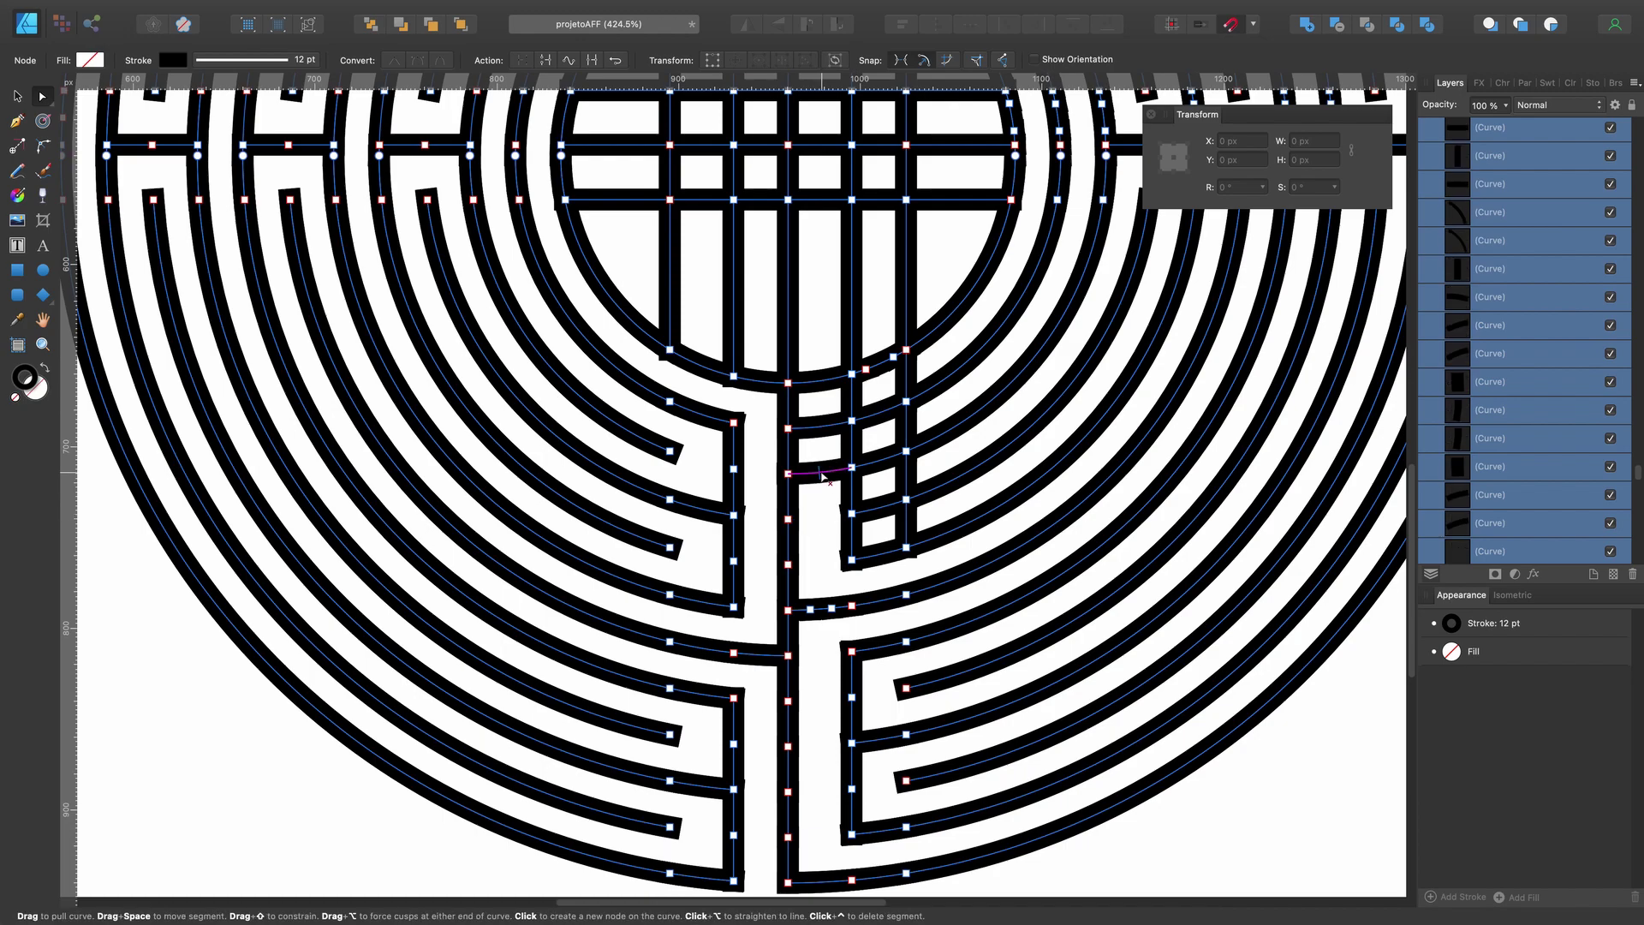
{"action": "left_click_drag", "start_coordinate": [821, 475], "coordinate": [908, 385]}
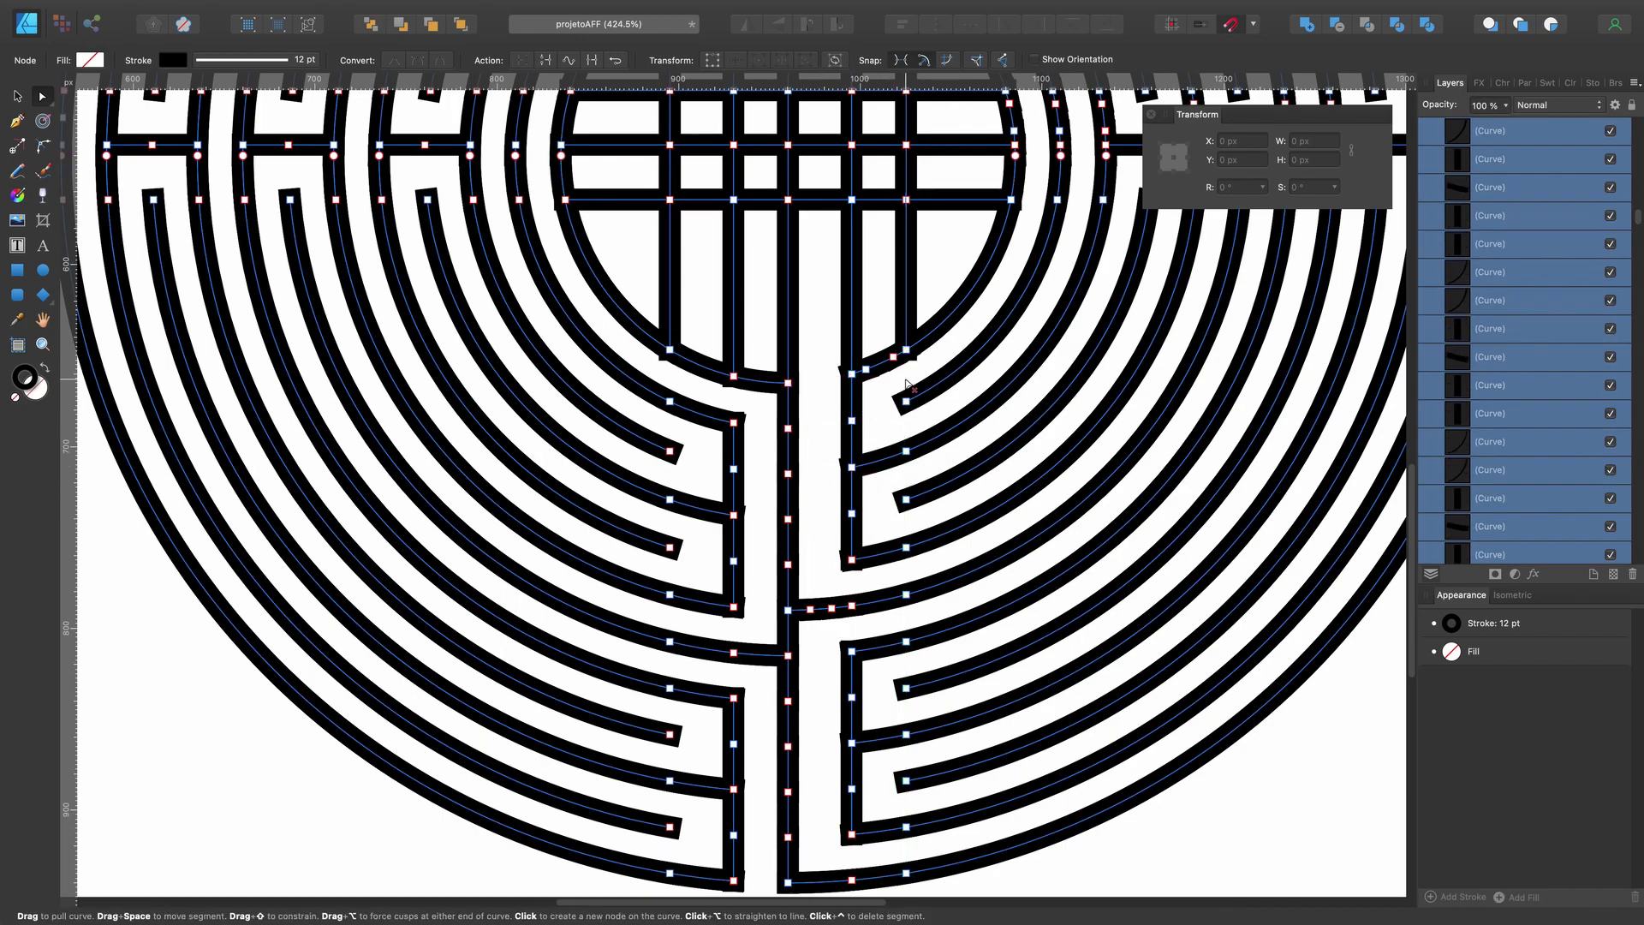
{"action": "left_click", "coordinate": [908, 385]}
{"action": "scroll", "coordinate": [1084, 524], "scroll_direction": "down", "scroll_amount": 2}
{"action": "scroll", "coordinate": [1084, 525], "scroll_direction": "down", "scroll_amount": 3}
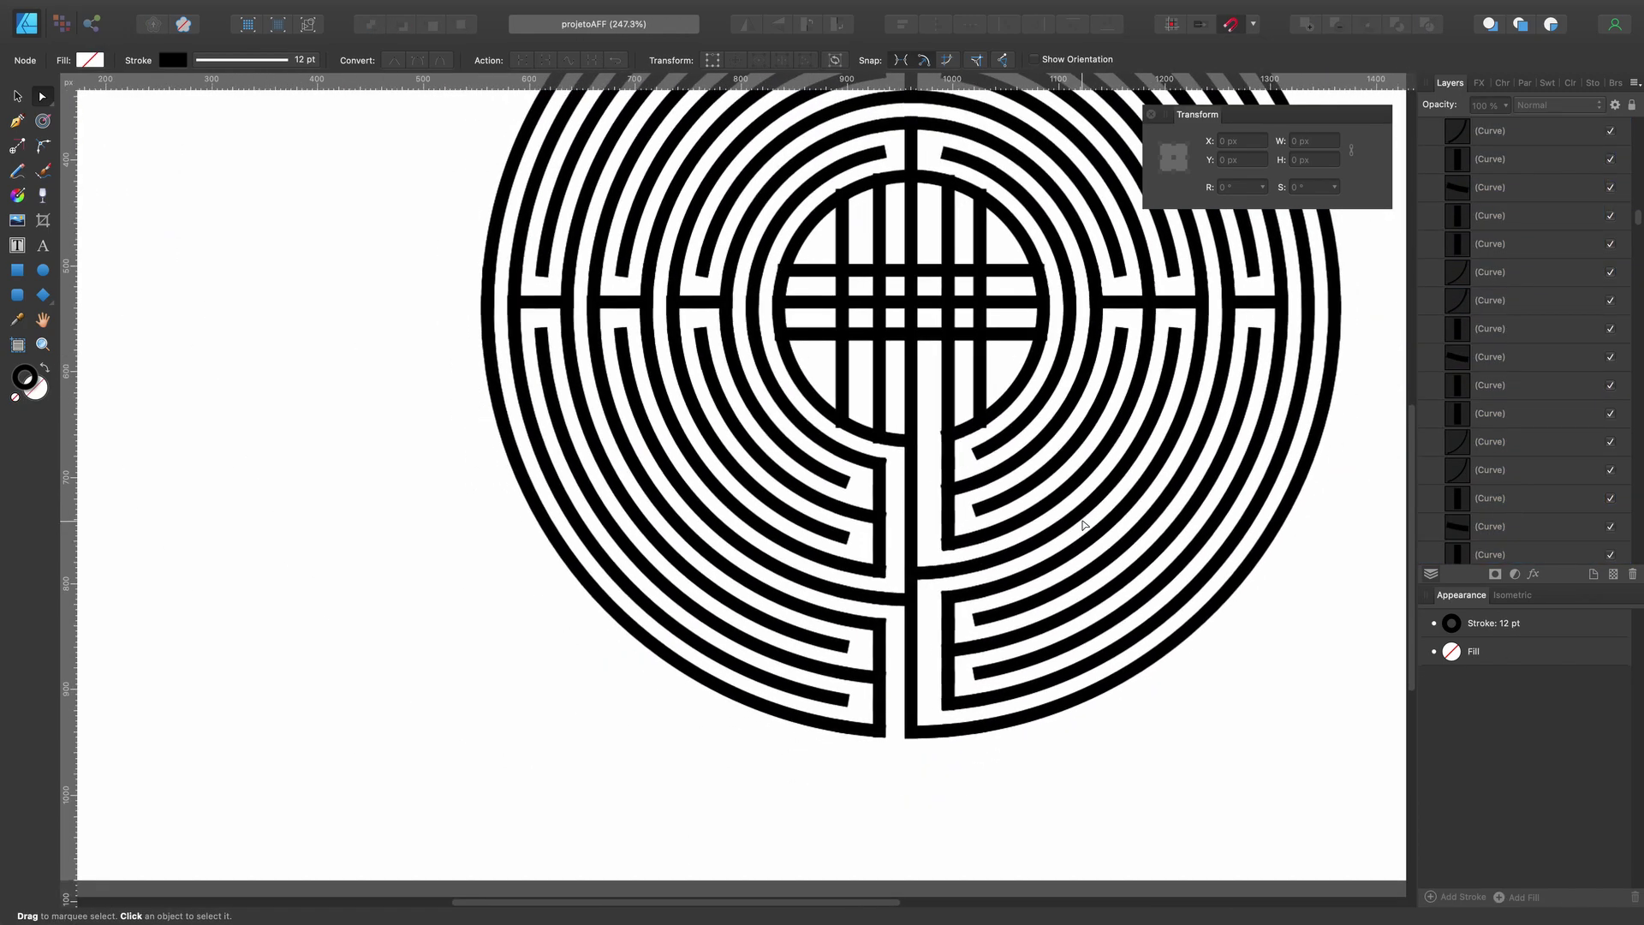
{"action": "scroll", "coordinate": [1084, 524], "scroll_direction": "left", "scroll_amount": 2}
{"action": "scroll", "coordinate": [1087, 514], "scroll_direction": "down", "scroll_amount": 2}
{"action": "scroll", "coordinate": [1097, 498], "scroll_direction": "down", "scroll_amount": 2}
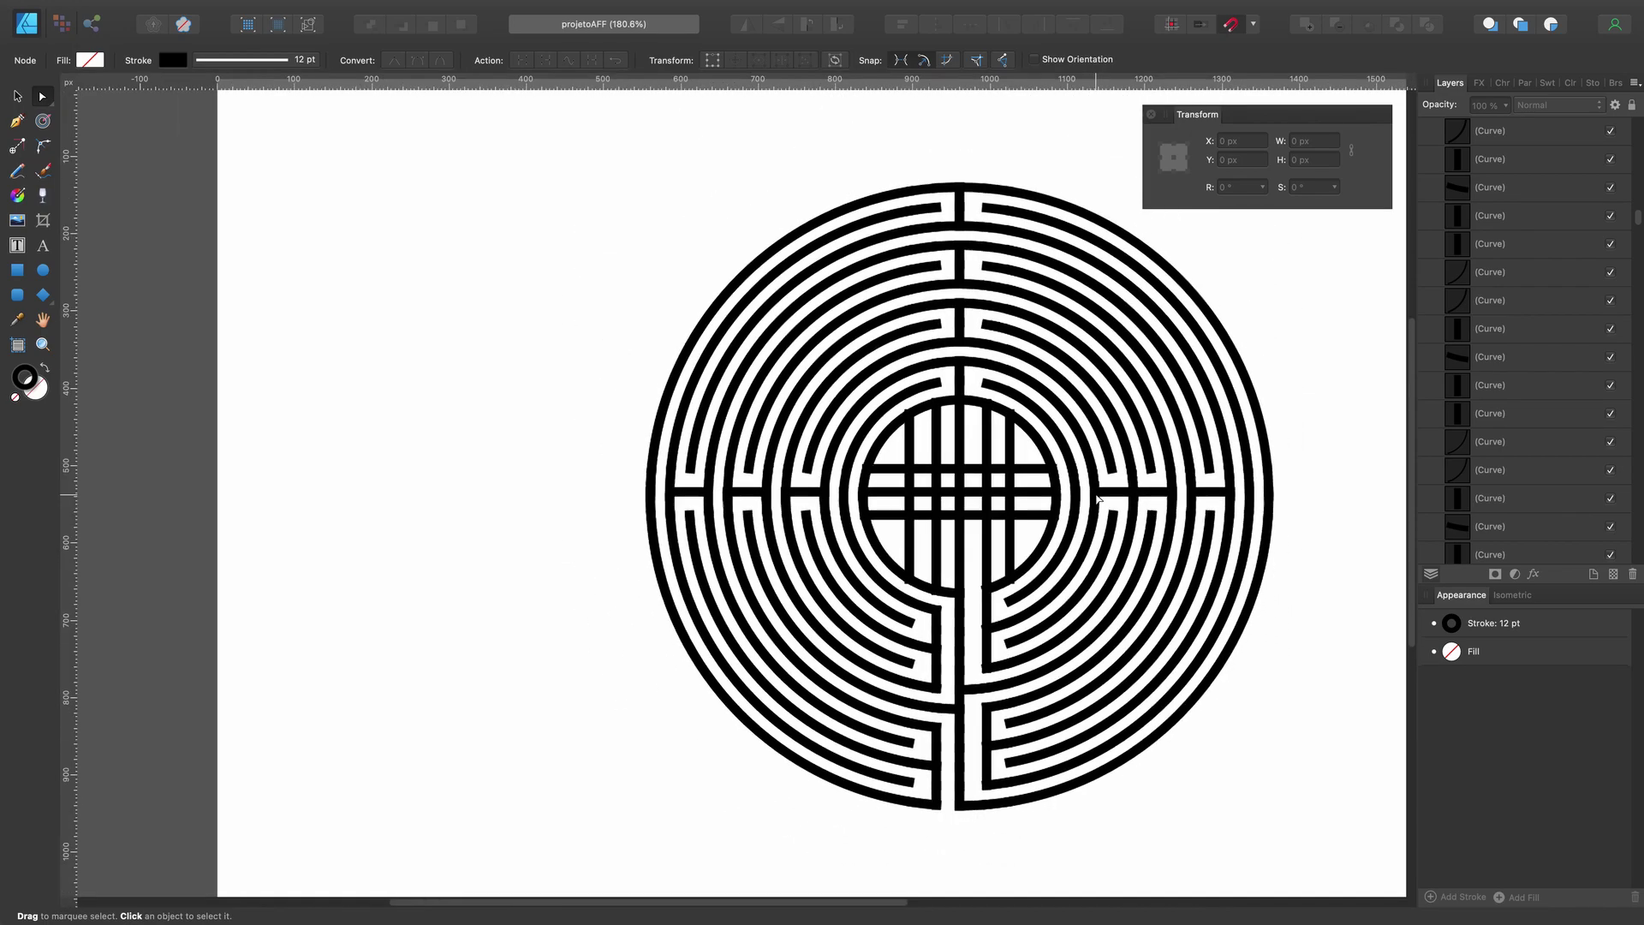
{"action": "scroll", "coordinate": [1097, 499], "scroll_direction": "right", "scroll_amount": 2}
{"action": "scroll", "coordinate": [1079, 496], "scroll_direction": "down", "scroll_amount": 1}
{"action": "scroll", "coordinate": [1053, 493], "scroll_direction": "up", "scroll_amount": 1}
{"action": "scroll", "coordinate": [1025, 489], "scroll_direction": "right", "scroll_amount": 1}
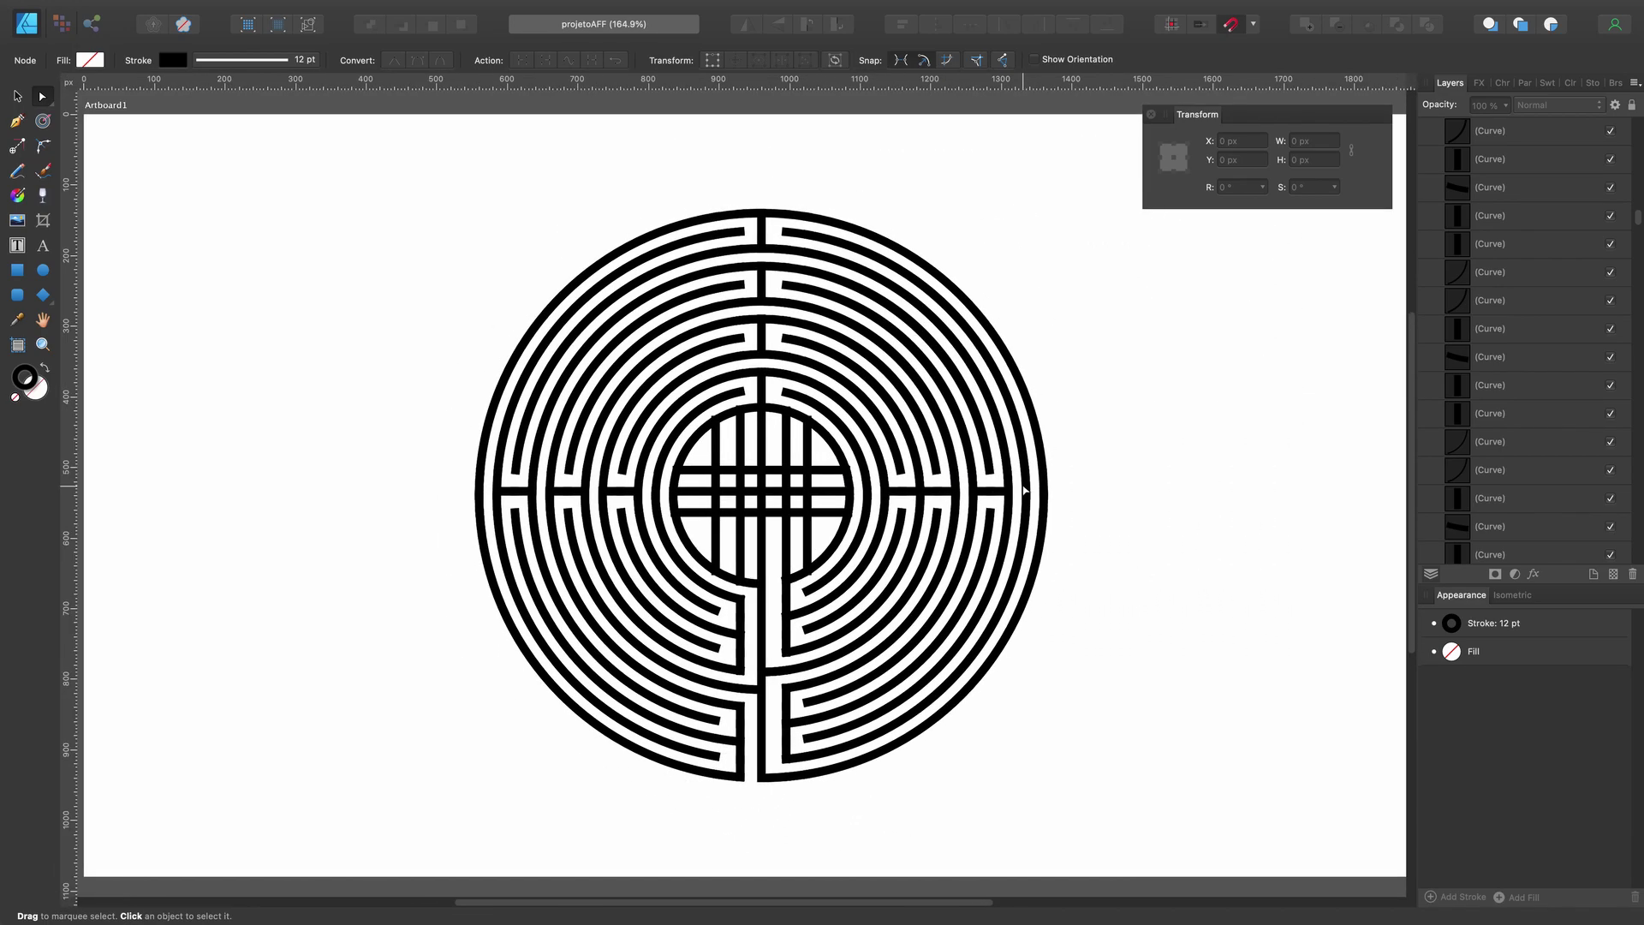
{"action": "scroll", "coordinate": [1025, 490], "scroll_direction": "right", "scroll_amount": 1}
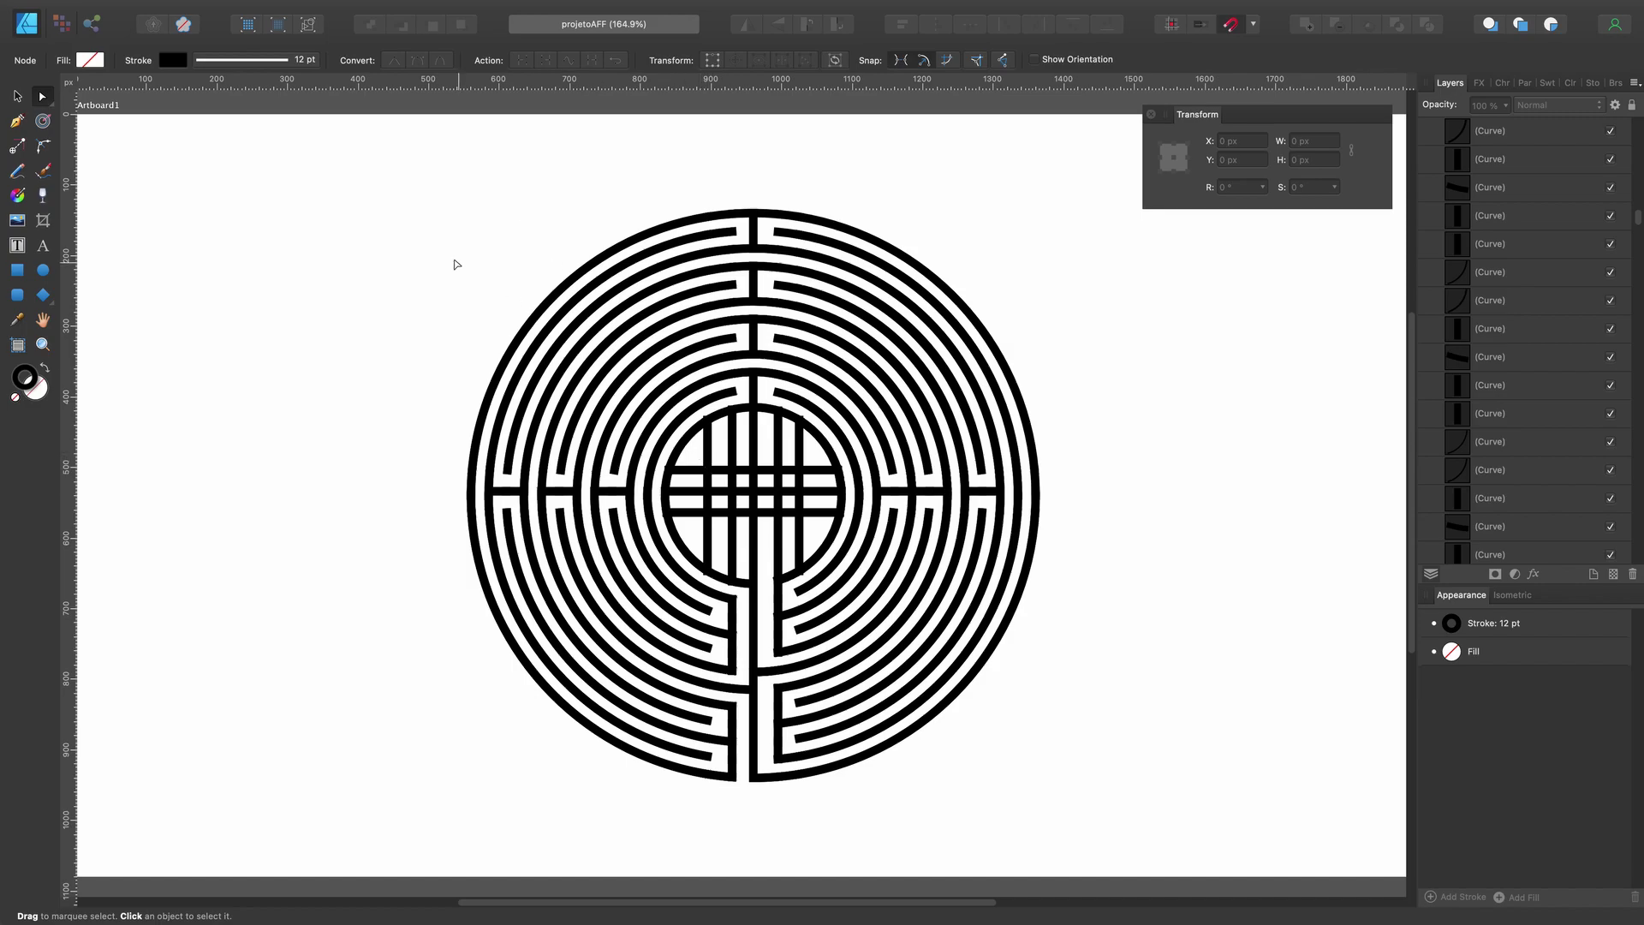
- Marquee-select the cross nodes inside the centre circle and delete them
{"action": "left_click_drag", "start_coordinate": [394, 181], "coordinate": [1039, 800]}
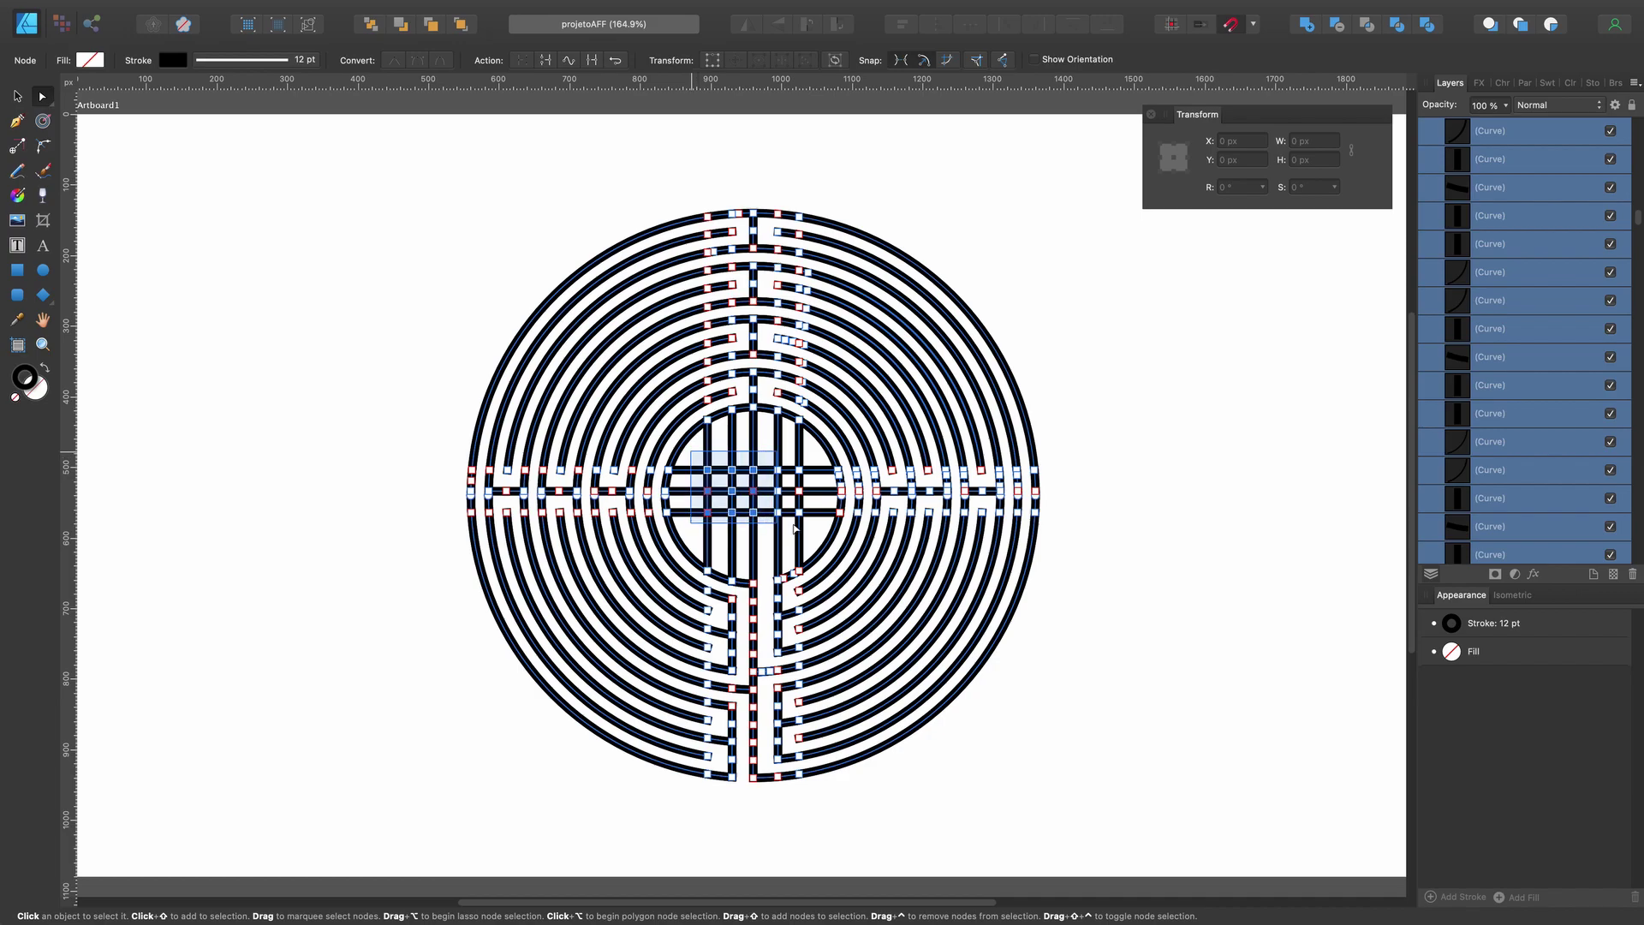
{"action": "left_click_drag", "start_coordinate": [810, 528], "coordinate": [810, 529]}
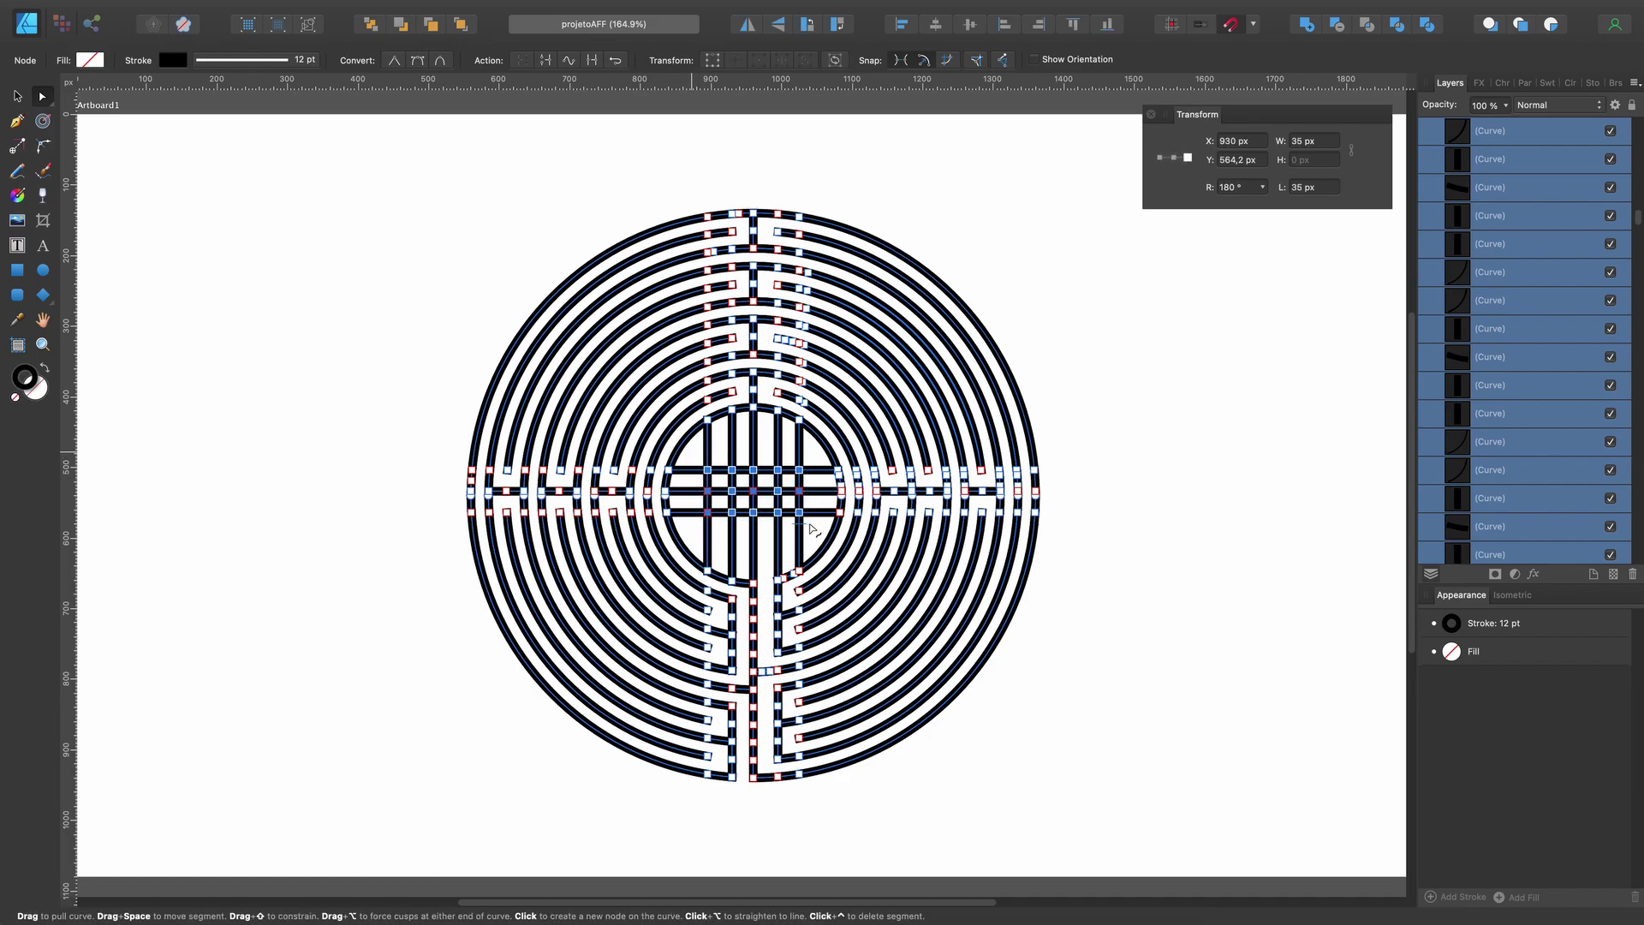
{"action": "key", "text": "Delete"}
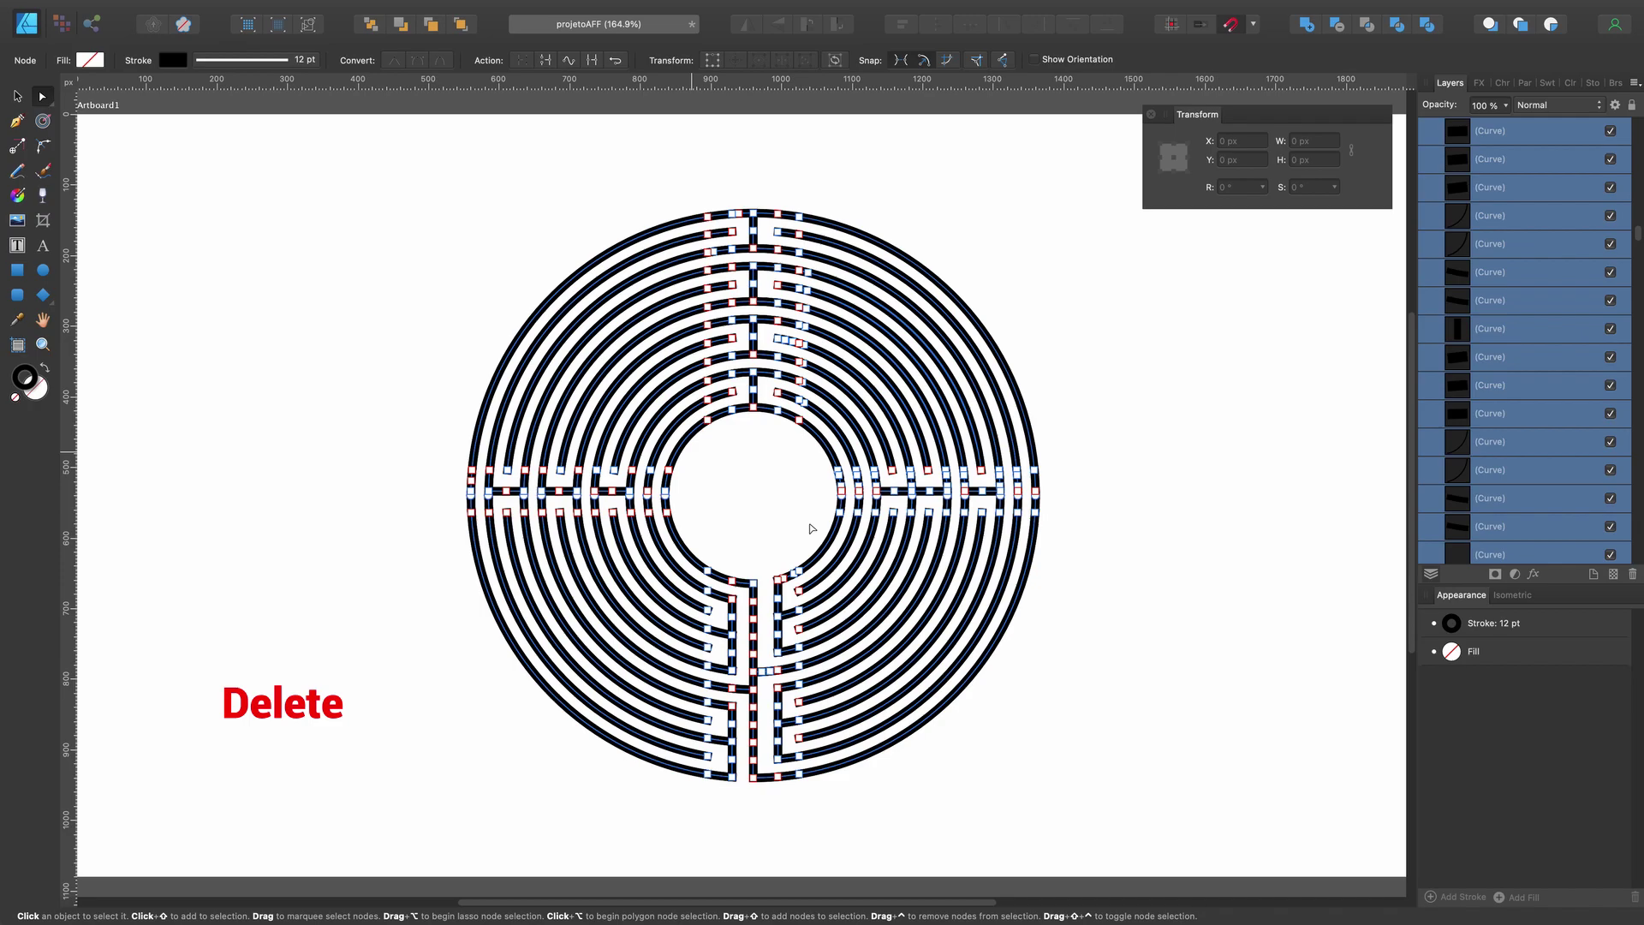
{"action": "left_click", "coordinate": [975, 211]}
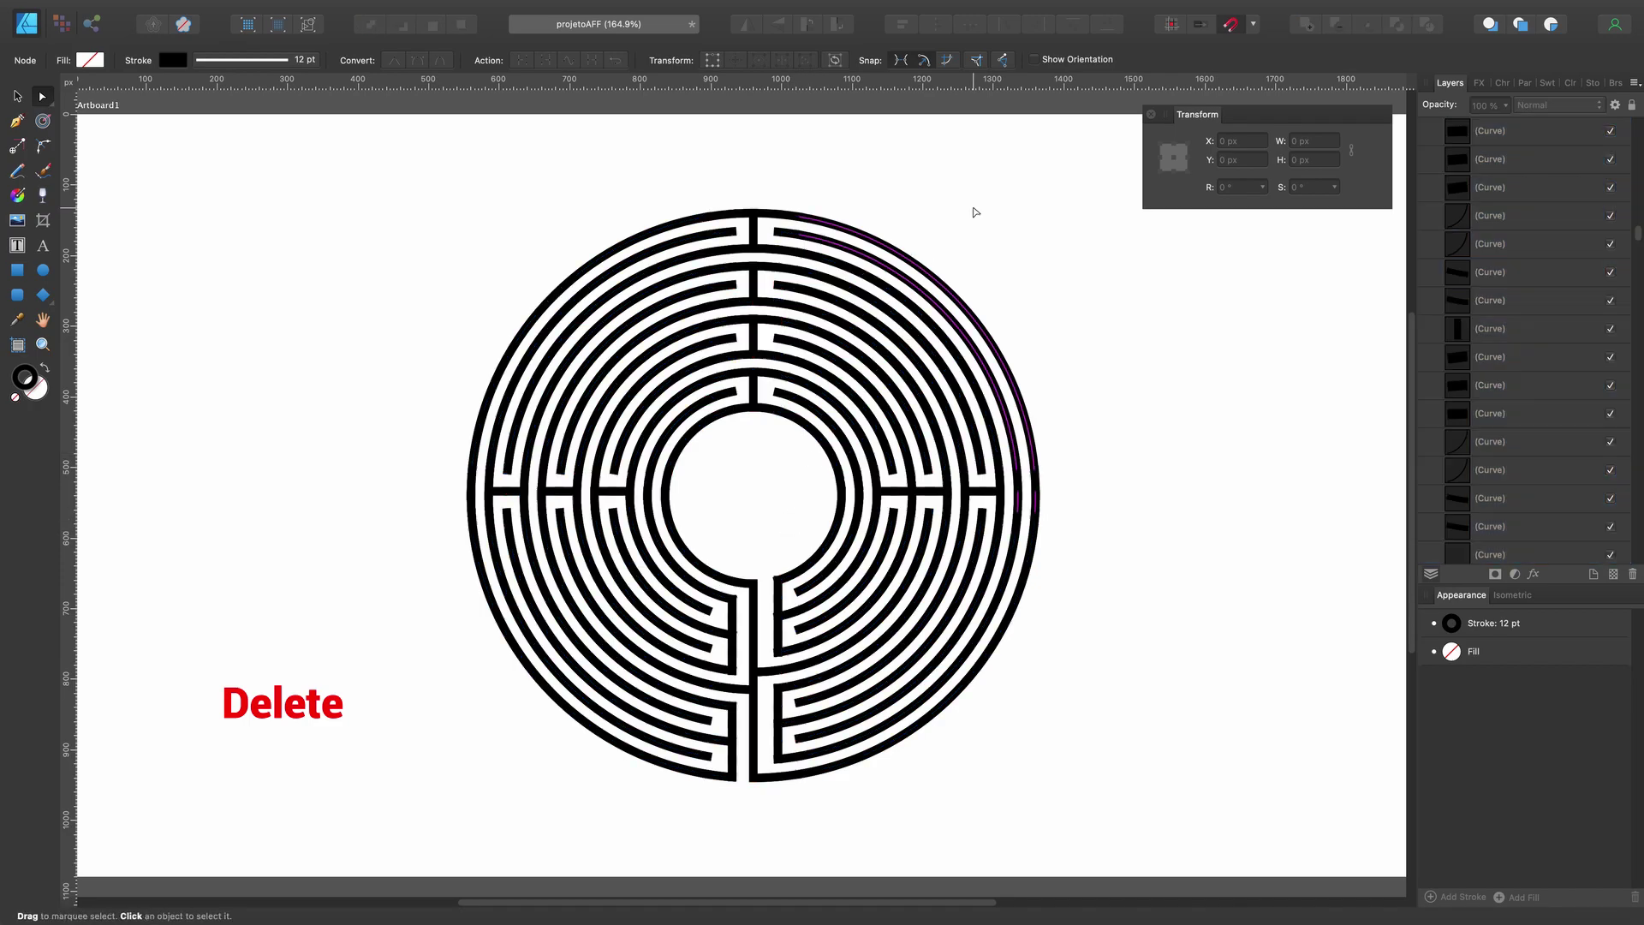
{"action": "scroll", "coordinate": [997, 265], "scroll_direction": "up", "scroll_amount": 2}
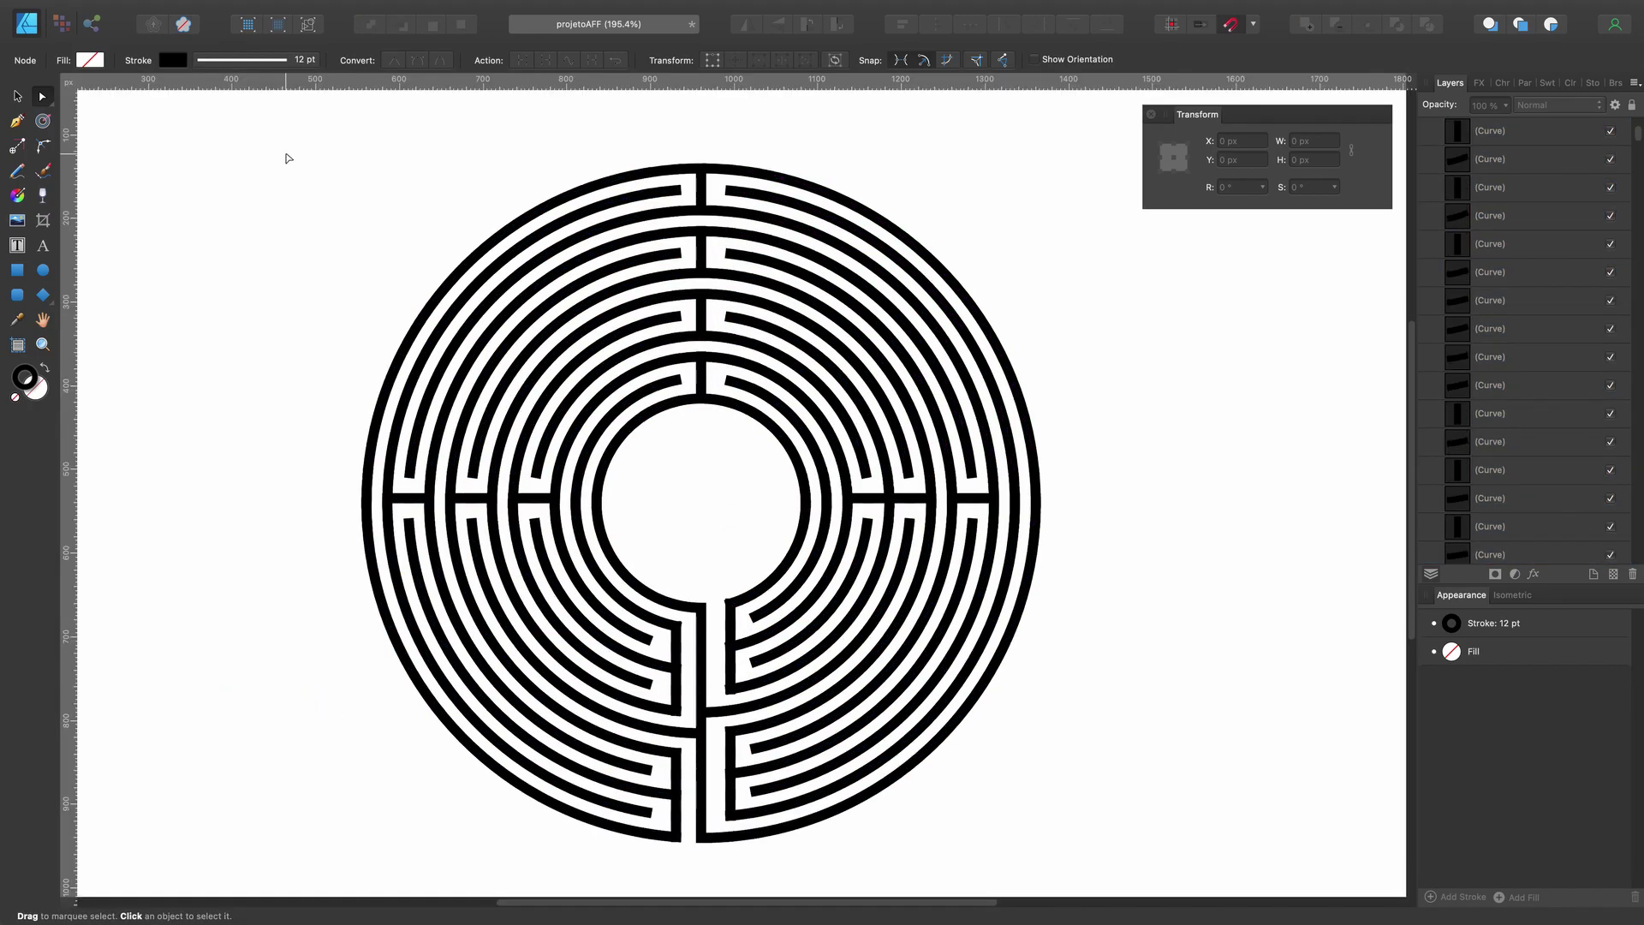
{"action": "mouse_move", "coordinate": [287, 154]}
{"action": "left_mouse_down"}
{"action": "mouse_move", "coordinate": [1054, 862]}
{"action": "mouse_move", "coordinate": [961, 704]}
{"action": "left_mouse_up"}
{"action": "scroll", "coordinate": [758, 718], "scroll_direction": "up", "scroll_amount": 5}
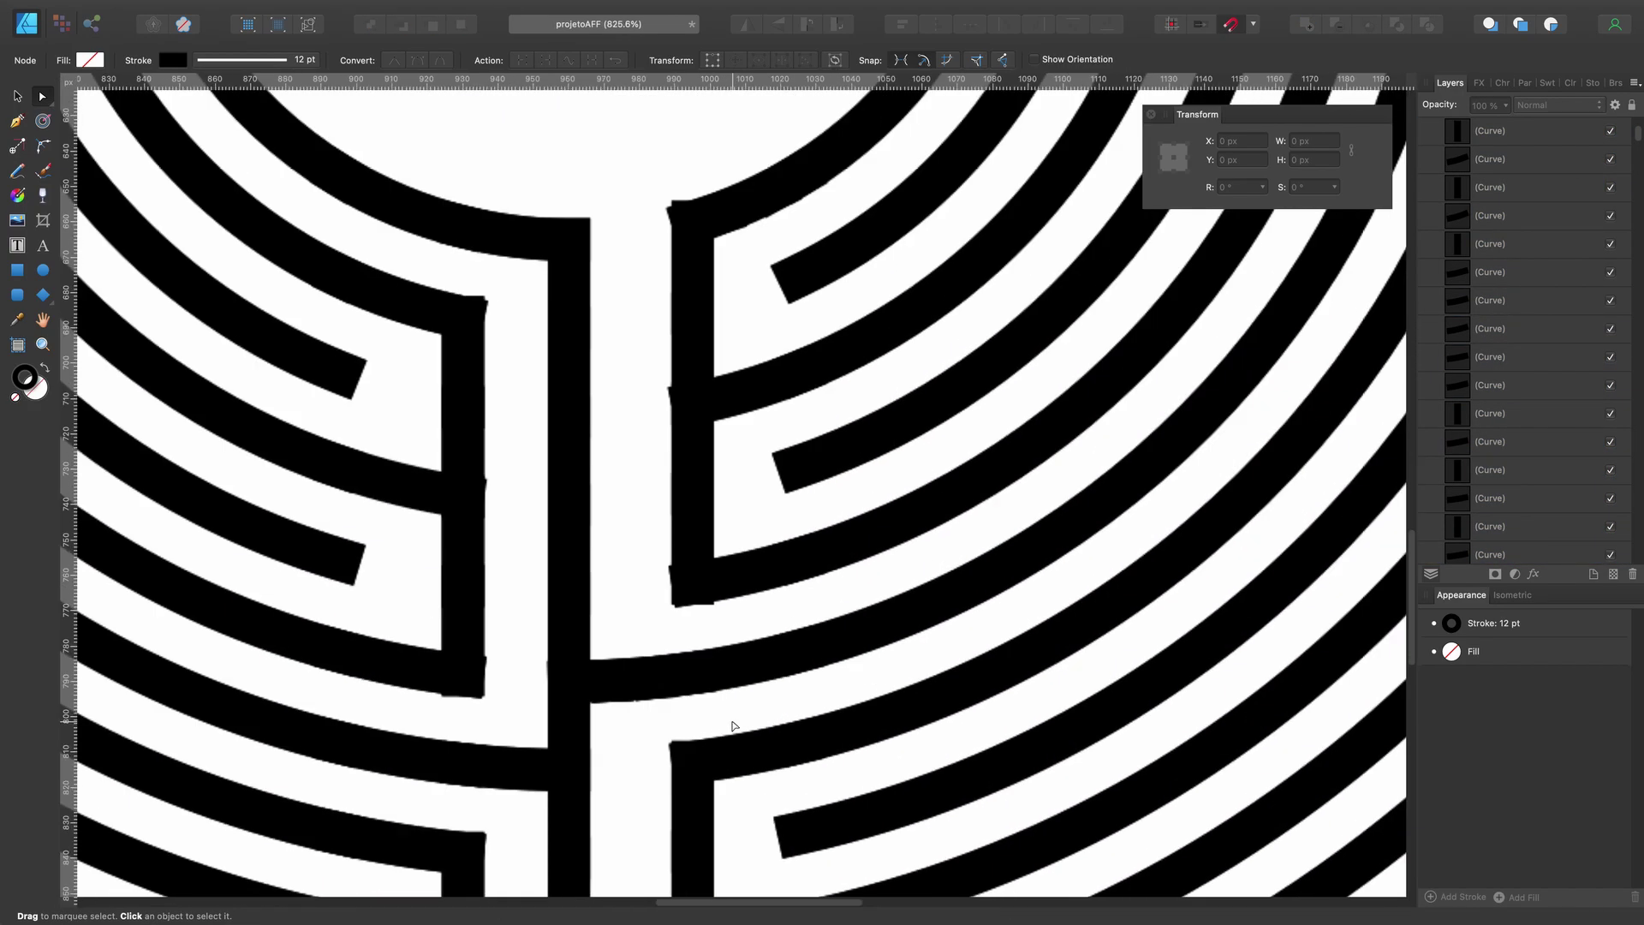
{"action": "scroll", "coordinate": [734, 722], "scroll_direction": "up", "scroll_amount": 2}
{"action": "scroll", "coordinate": [676, 364], "scroll_direction": "down", "scroll_amount": 3}
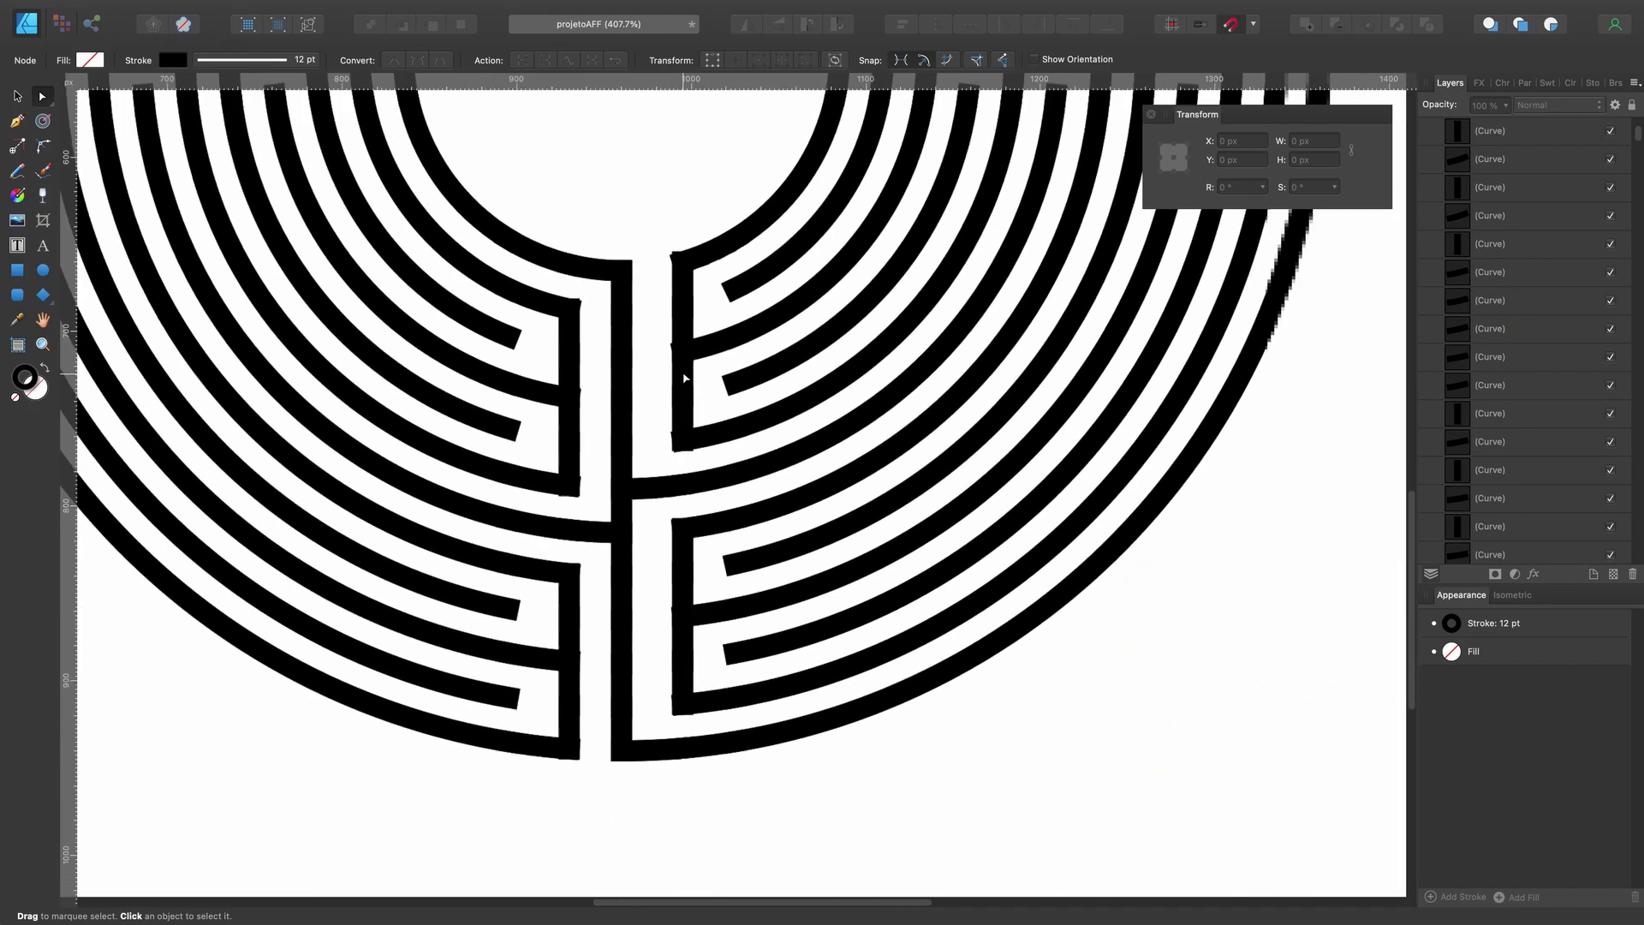
{"action": "scroll", "coordinate": [682, 373], "scroll_direction": "down", "scroll_amount": 3}
{"action": "scroll", "coordinate": [682, 377], "scroll_direction": "down", "scroll_amount": 2}
{"action": "scroll", "coordinate": [685, 381], "scroll_direction": "down", "scroll_amount": 1}
{"action": "scroll", "coordinate": [681, 379], "scroll_direction": "up", "scroll_amount": 2}
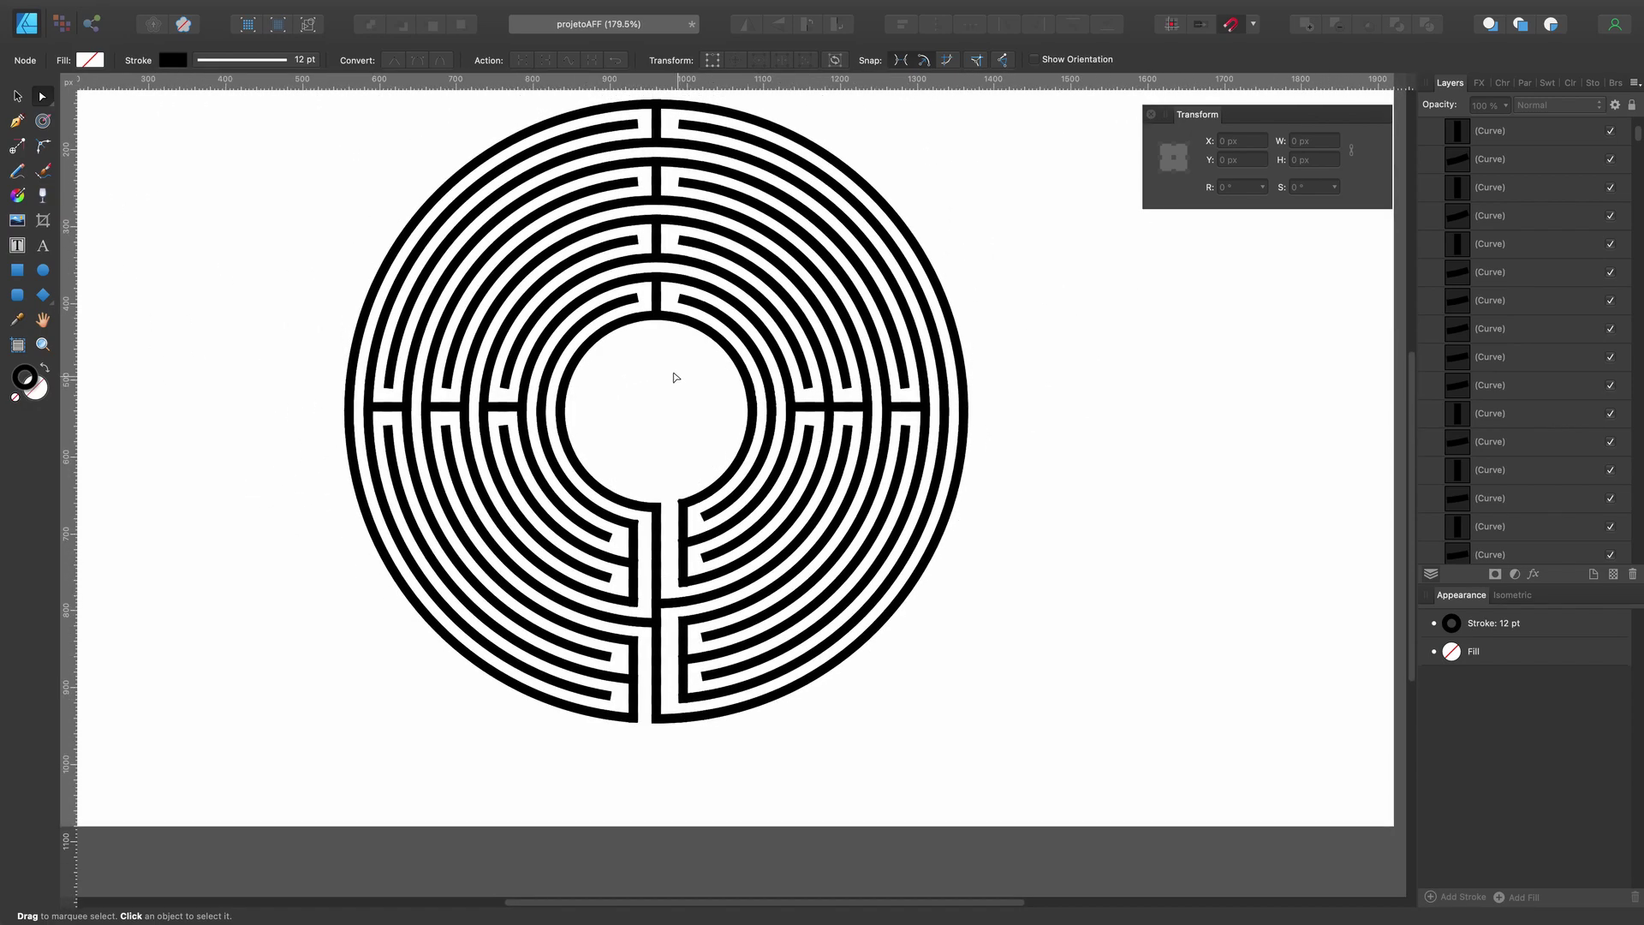
- Marquee-select all maze curves and apply Layer > Expand Stroke
{"action": "left_click_drag", "start_coordinate": [260, 136], "coordinate": [1026, 616]}
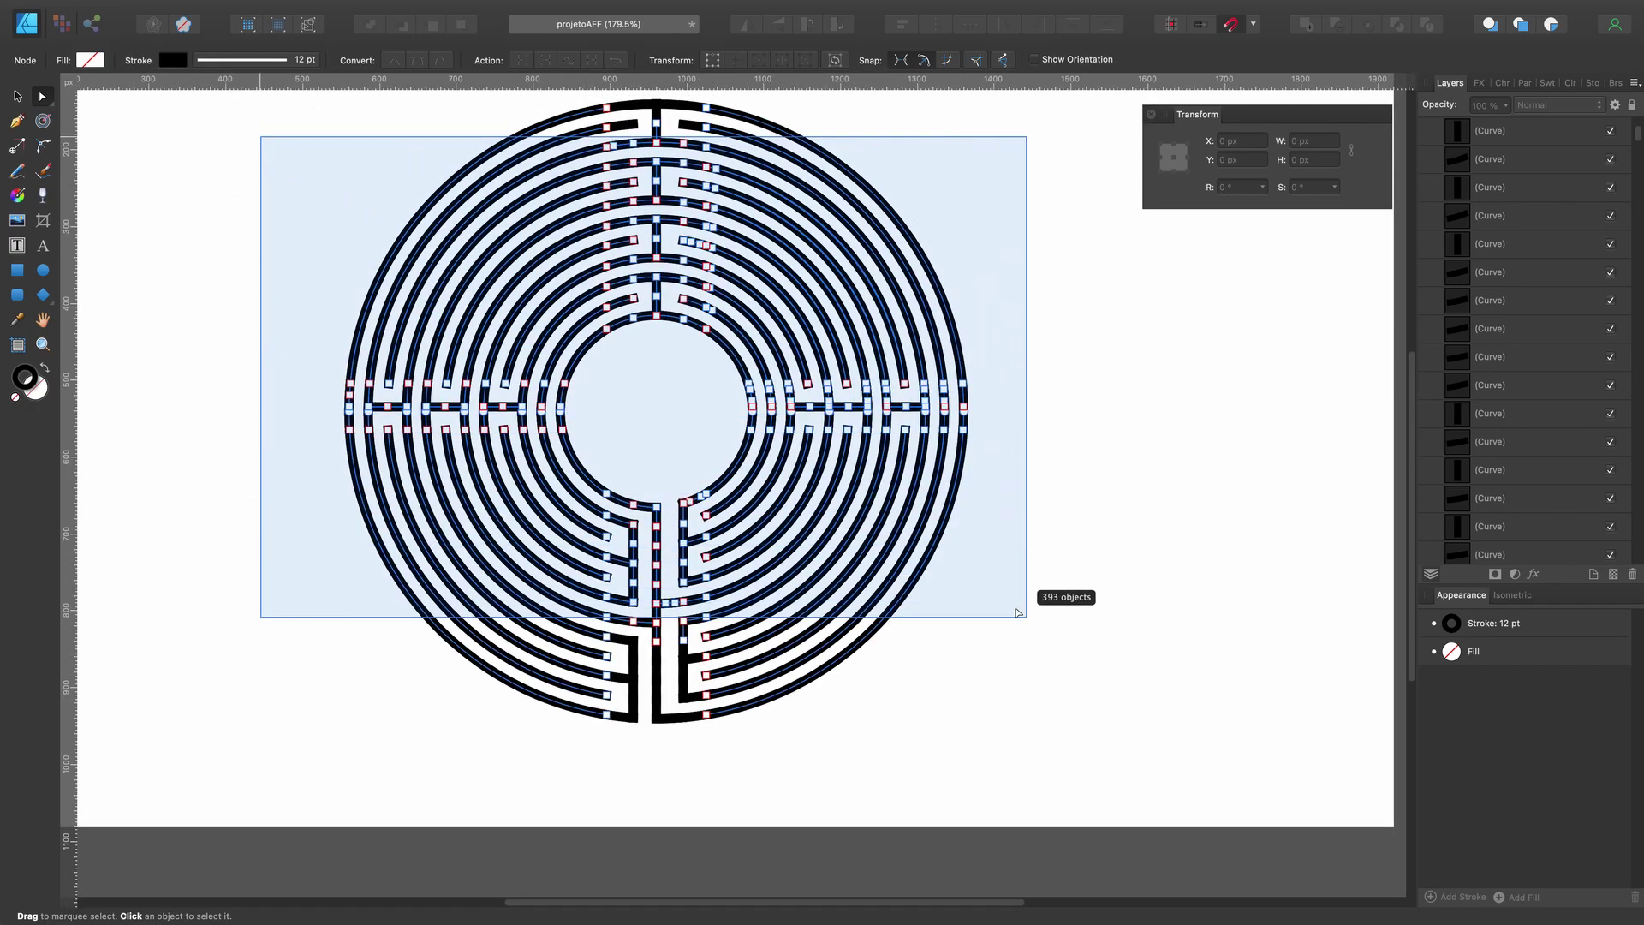
{"action": "left_click_drag", "start_coordinate": [383, 105], "coordinate": [1068, 783]}
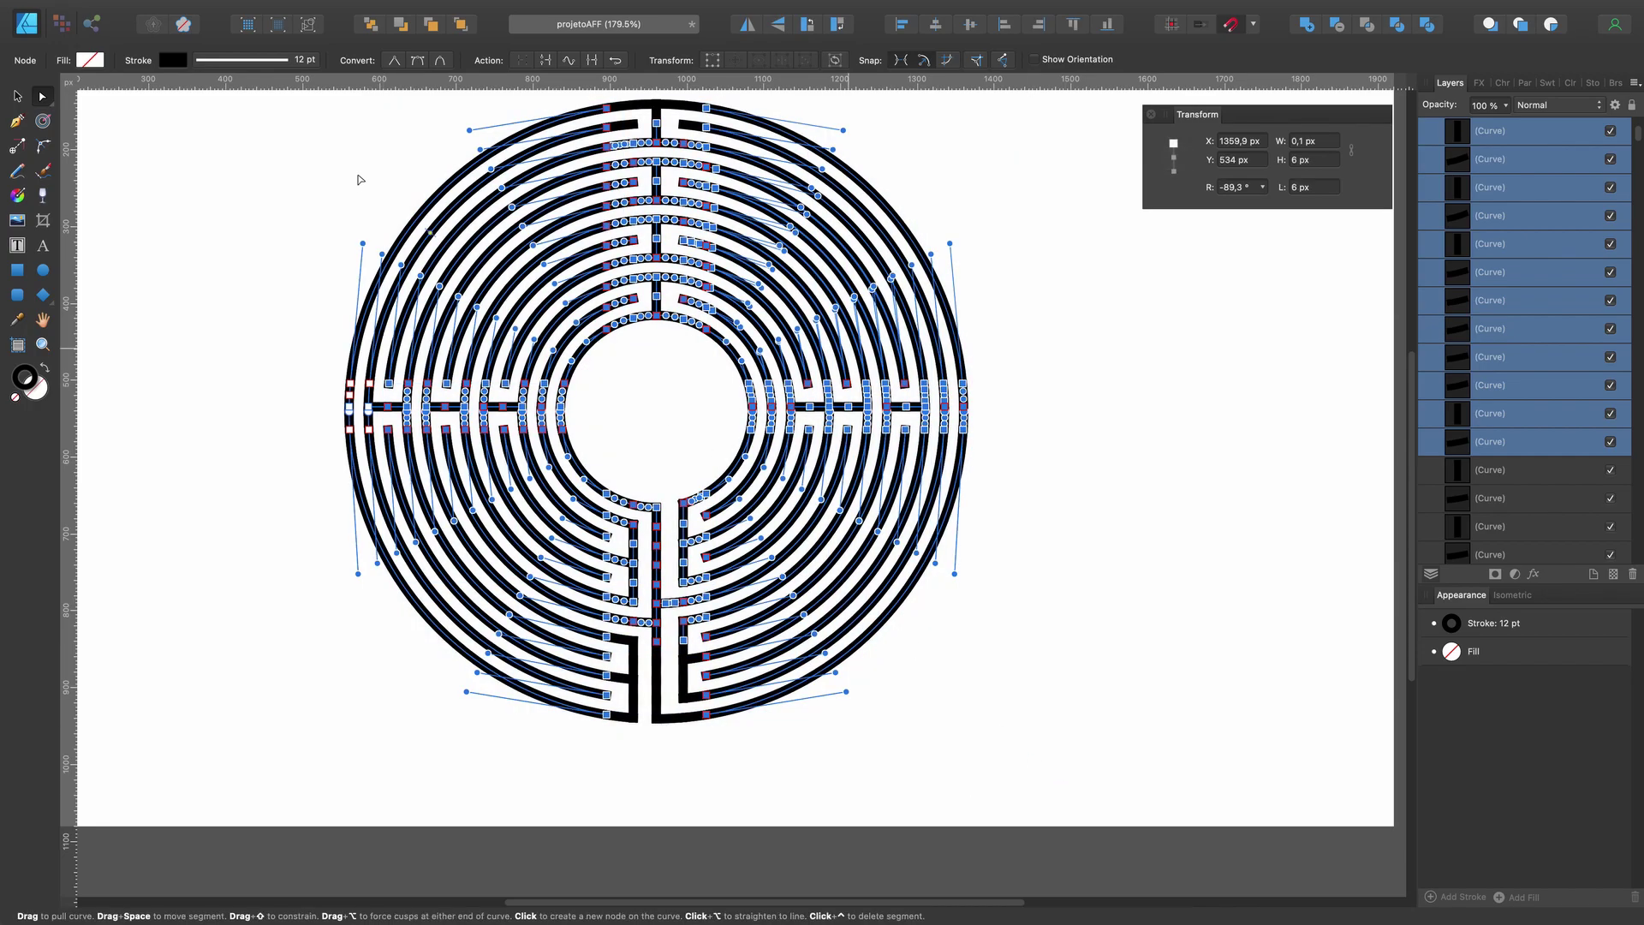
{"action": "mouse_move", "coordinate": [219, 99]}
{"action": "left_mouse_down"}
{"action": "mouse_move", "coordinate": [1099, 690]}
{"action": "mouse_move", "coordinate": [1130, 743]}
{"action": "left_mouse_up"}
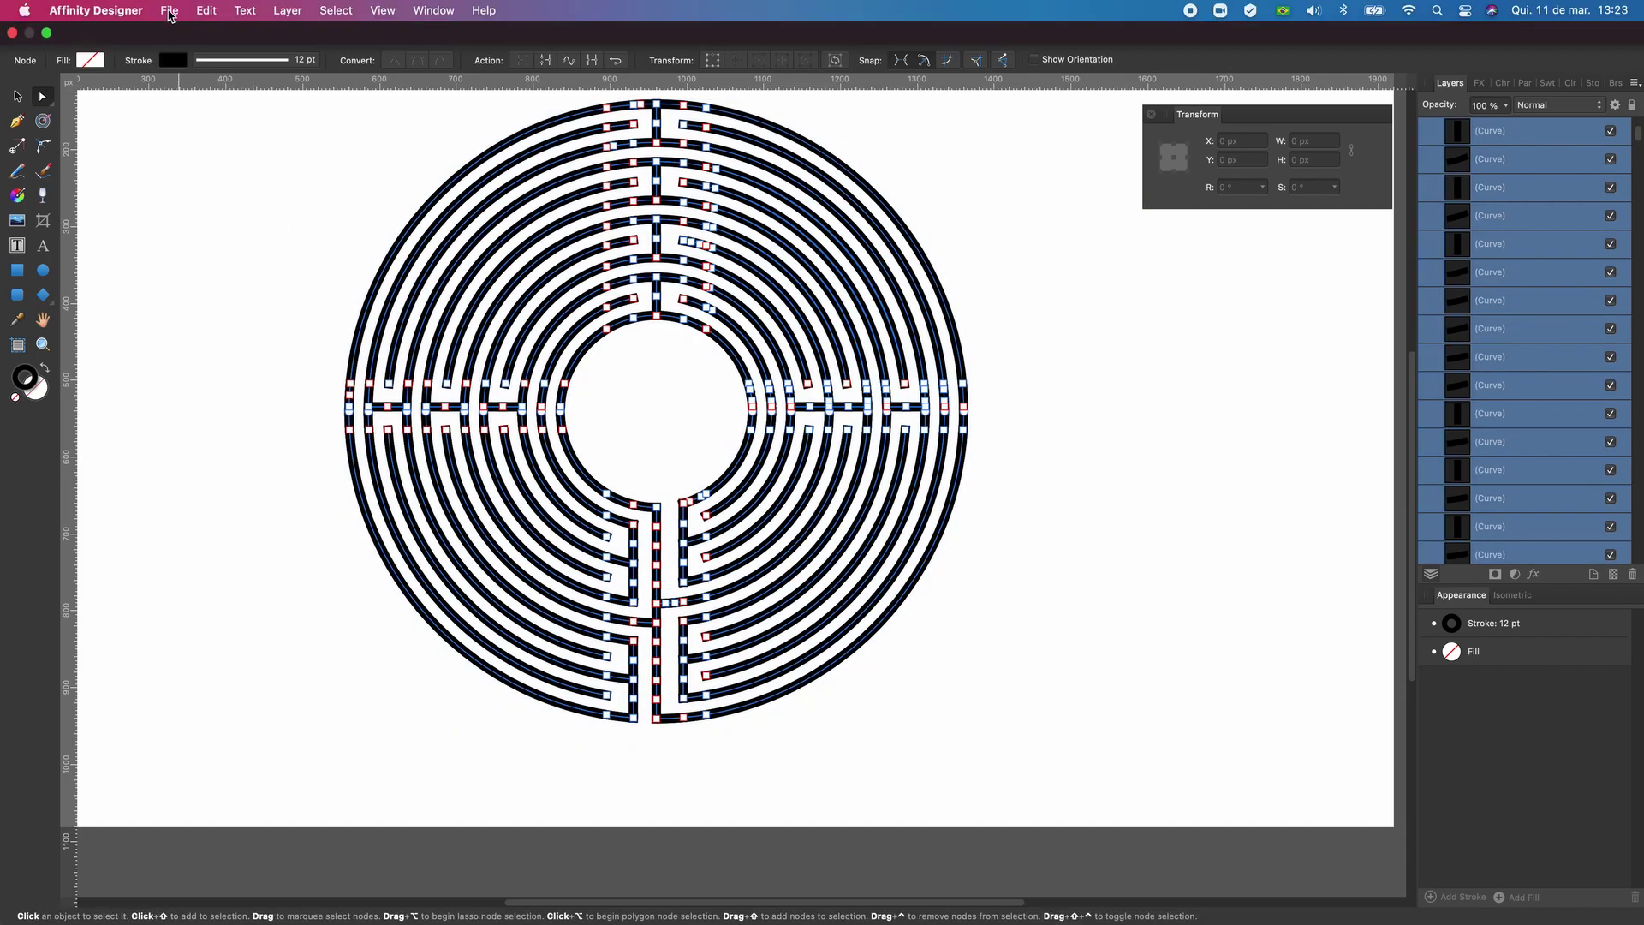
{"action": "left_click", "coordinate": [287, 10]}
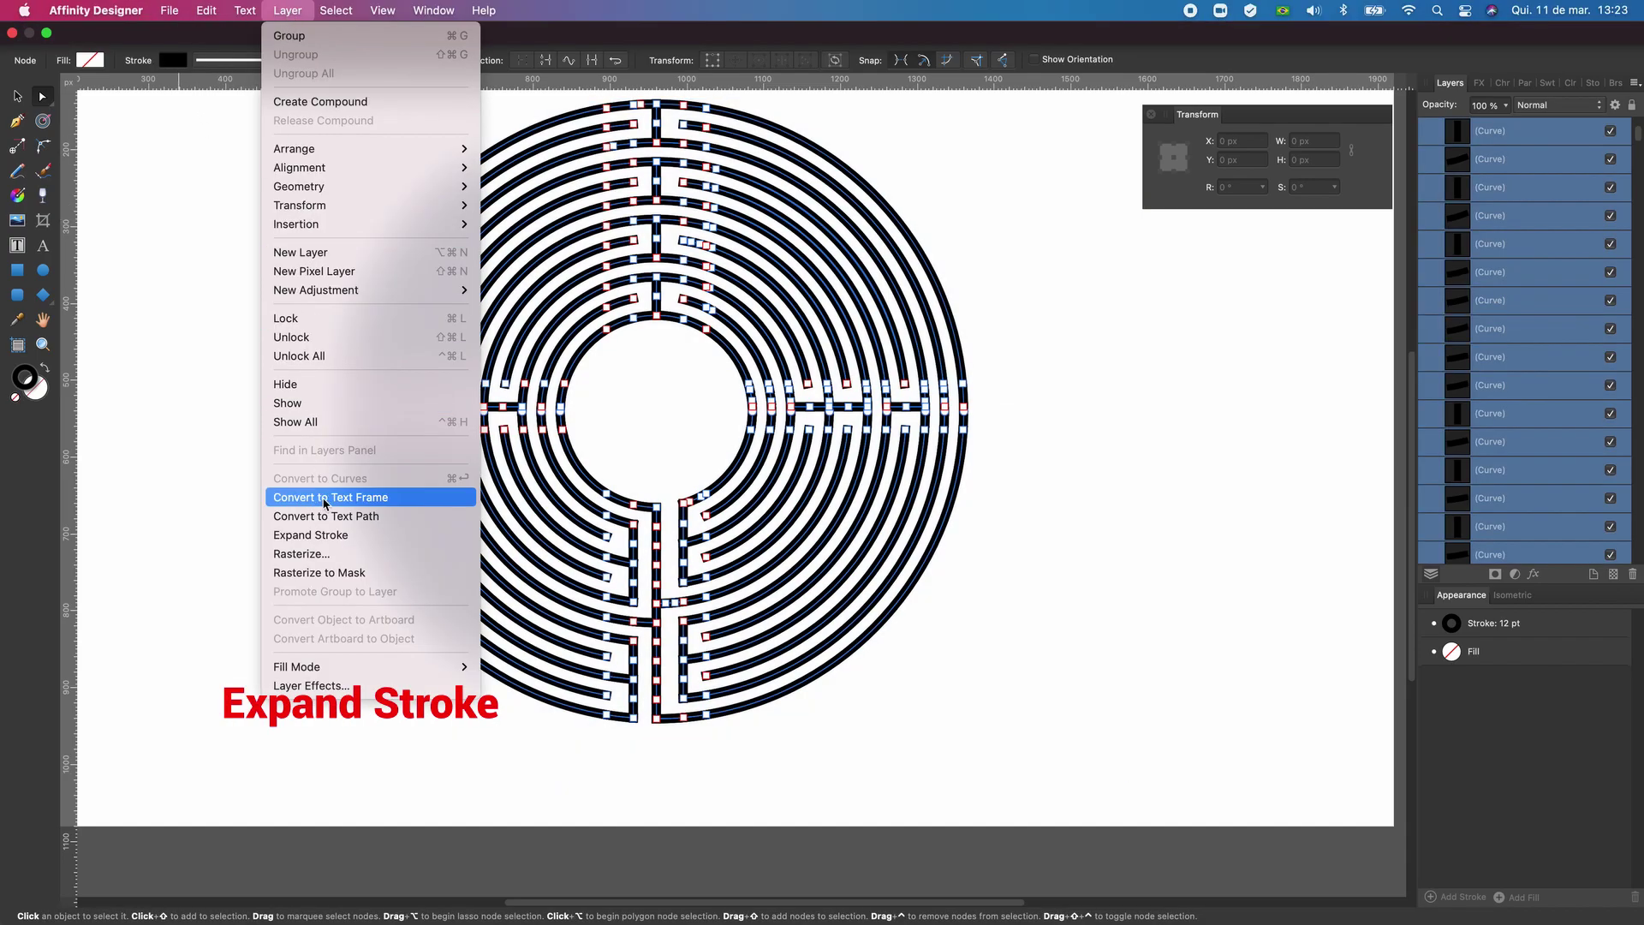
{"action": "left_click", "coordinate": [330, 543]}
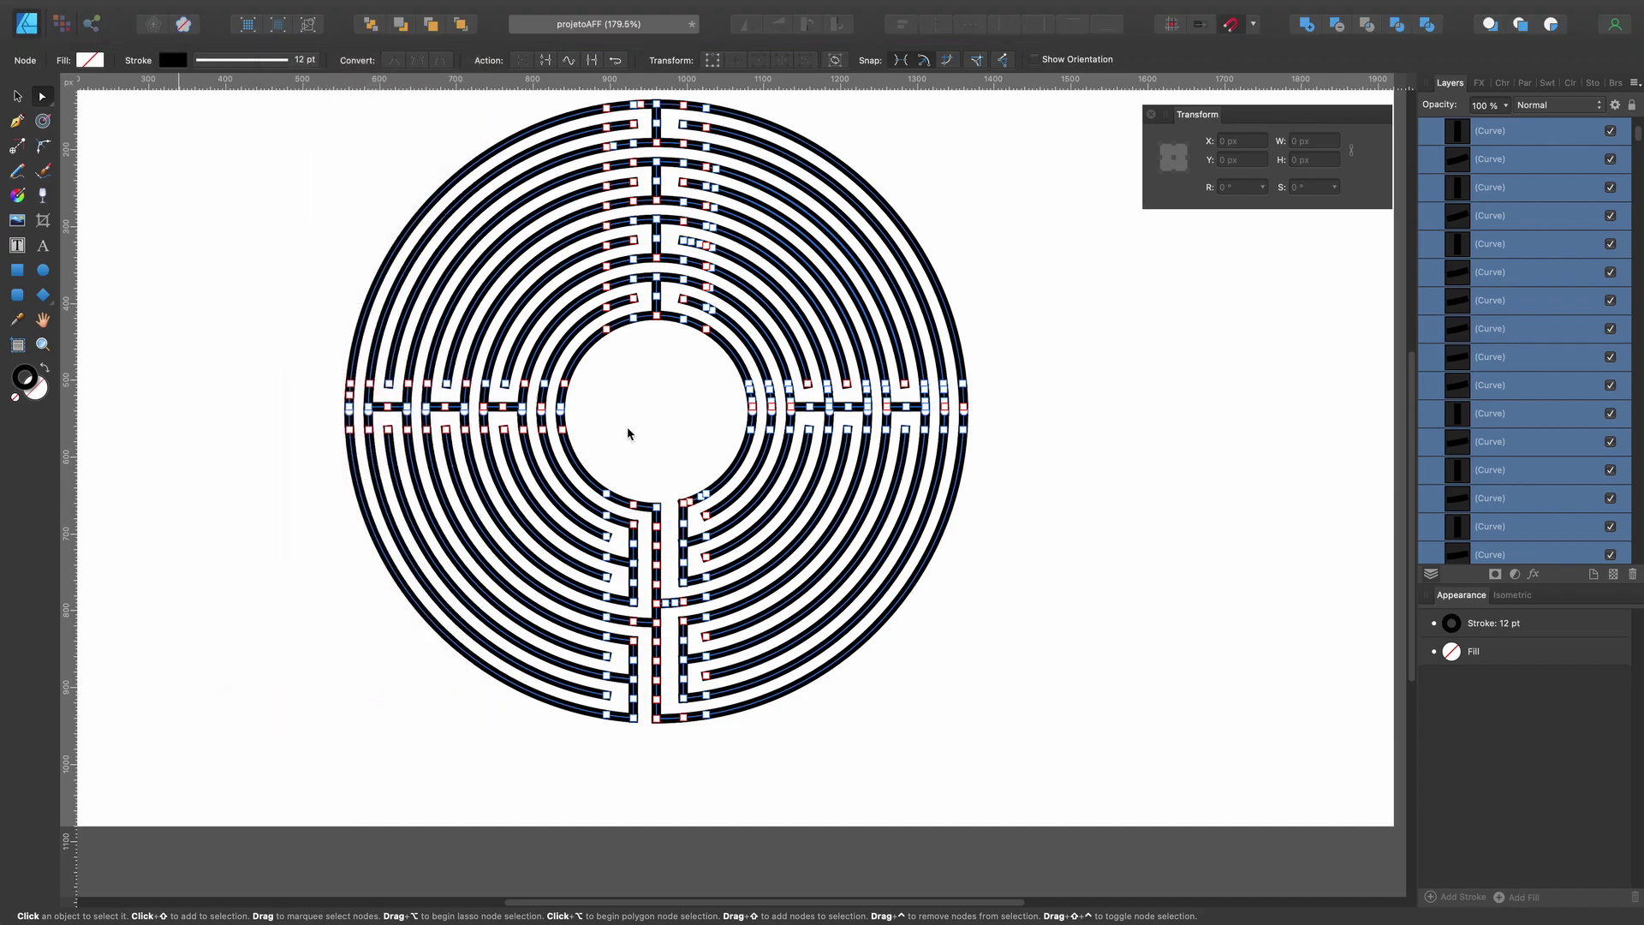
{"action": "scroll", "coordinate": [683, 500], "scroll_direction": "up", "scroll_amount": 10}
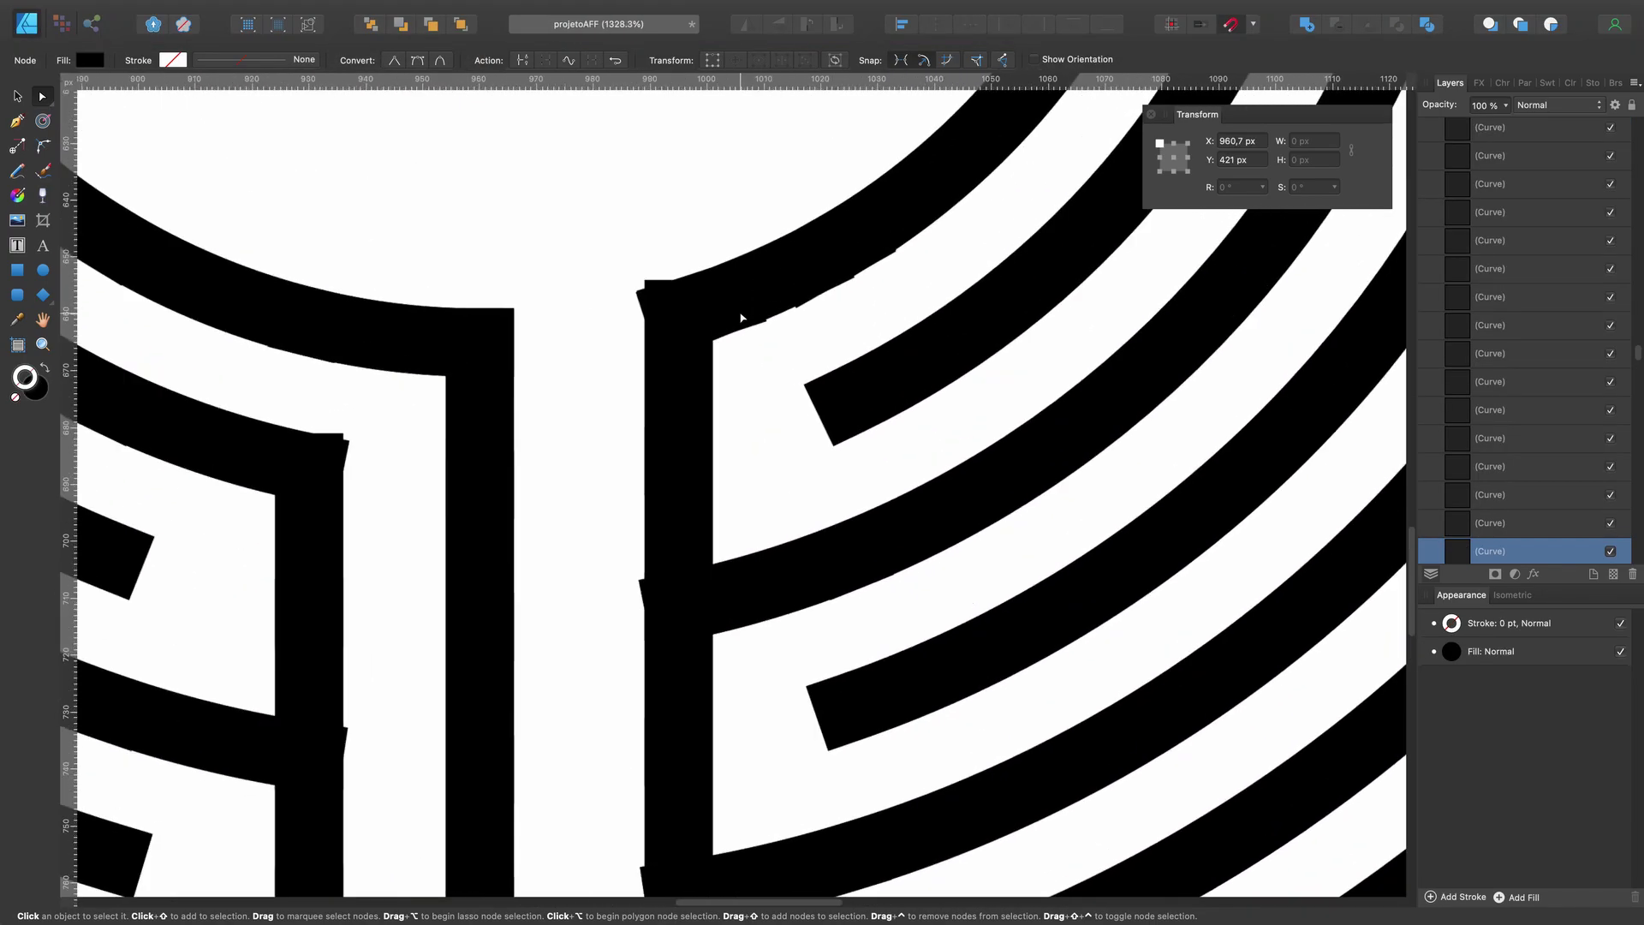
{"action": "left_click", "coordinate": [666, 305]}
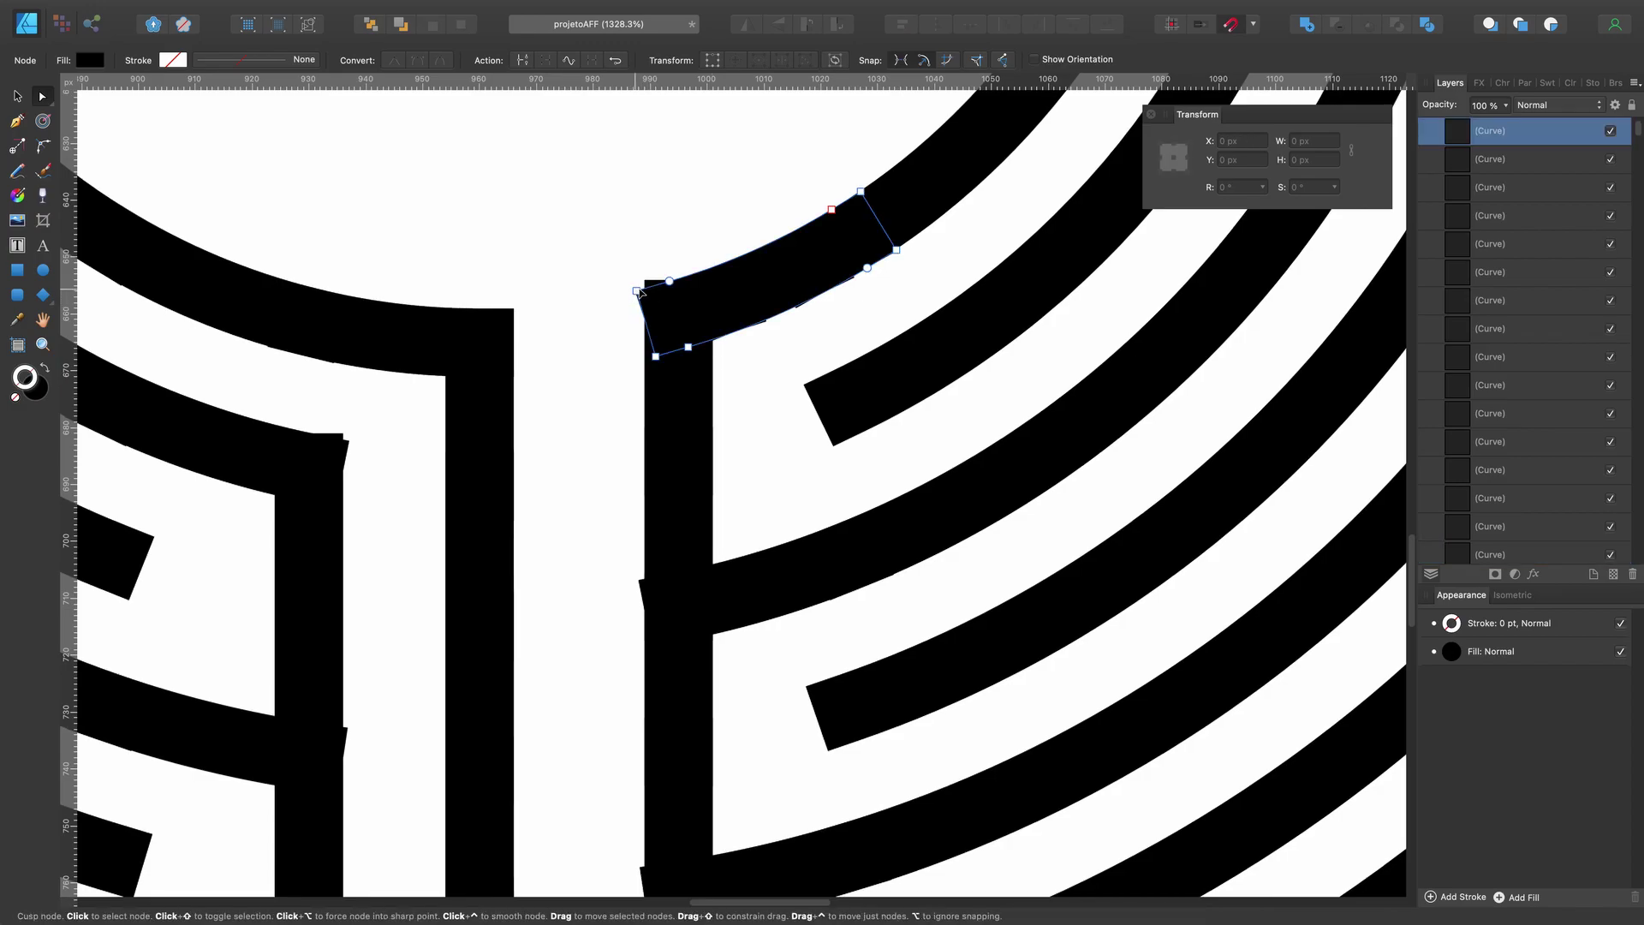
{"action": "left_click", "coordinate": [656, 309]}
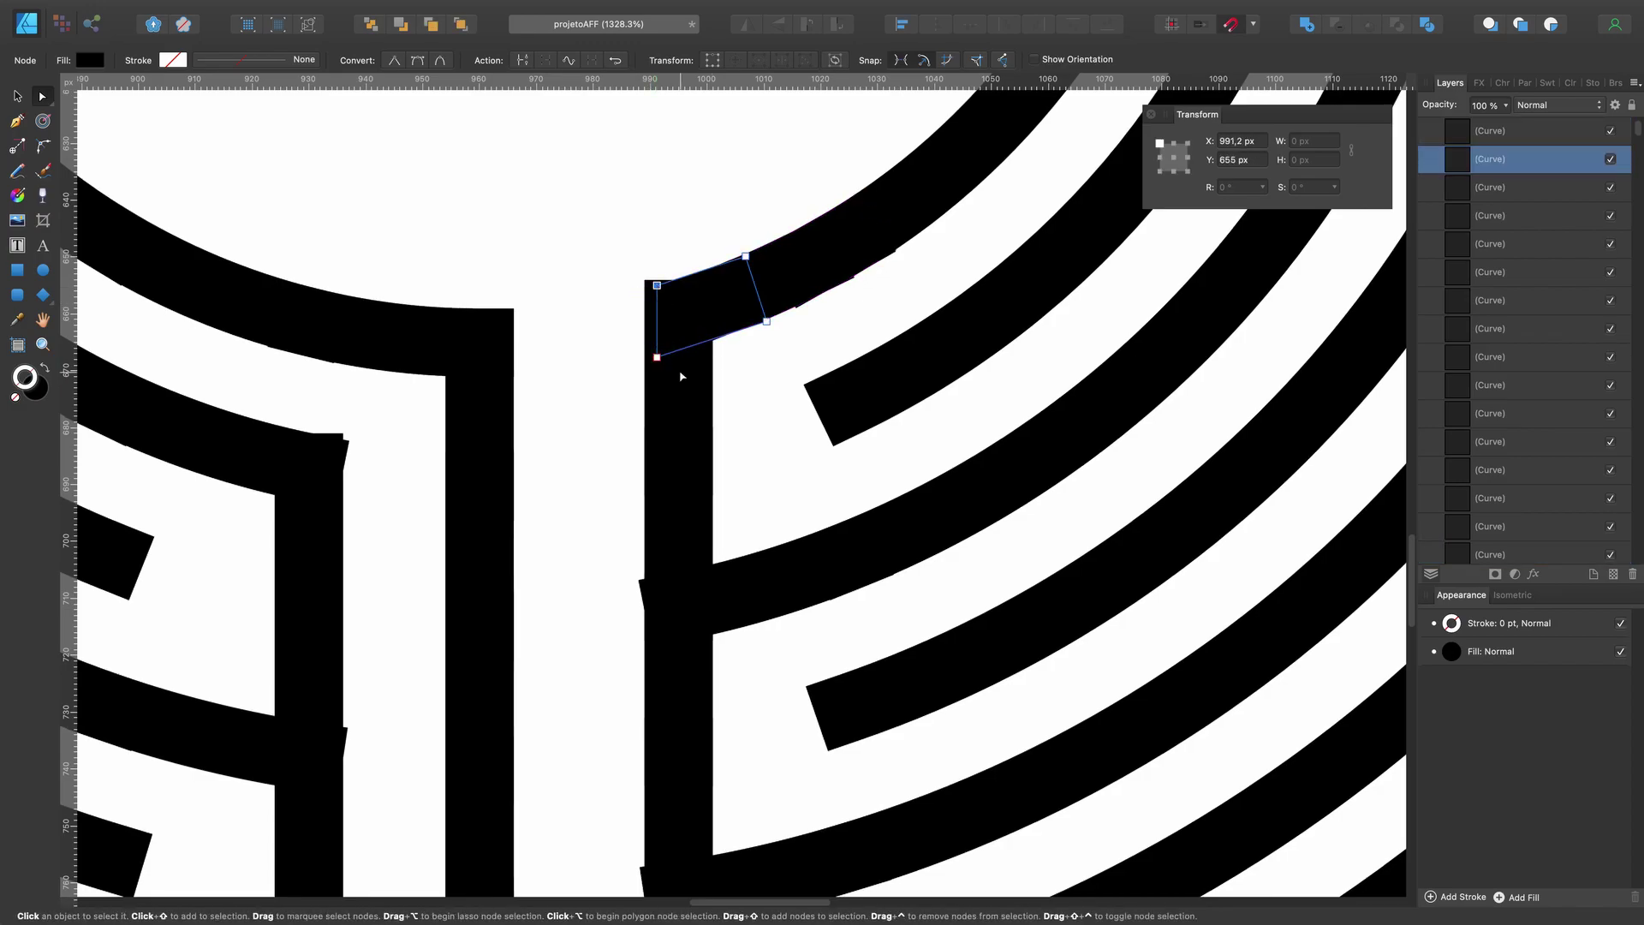
{"action": "scroll", "coordinate": [685, 342], "scroll_direction": "down", "scroll_amount": 5}
{"action": "left_click", "coordinate": [771, 347]}
{"action": "scroll", "coordinate": [774, 351], "scroll_direction": "down", "scroll_amount": 3}
{"action": "scroll", "coordinate": [737, 342], "scroll_direction": "up", "scroll_amount": 3}
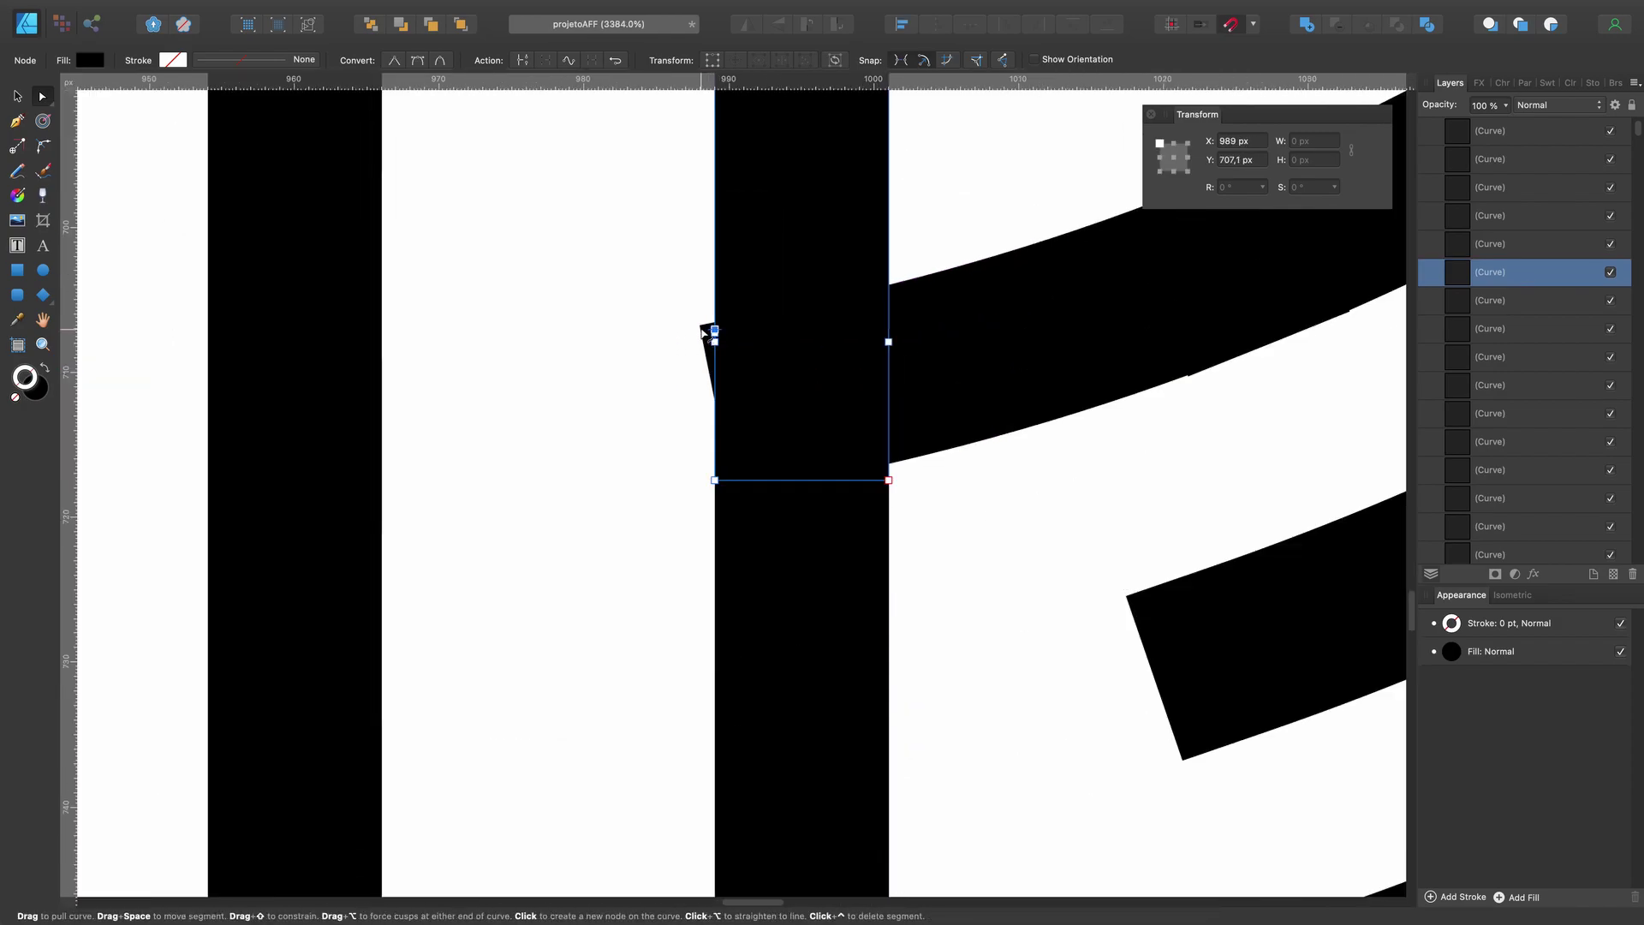
{"action": "left_click", "coordinate": [754, 343]}
{"action": "scroll", "coordinate": [703, 411], "scroll_direction": "down", "scroll_amount": 3}
{"action": "left_click", "coordinate": [664, 466]}
{"action": "scroll", "coordinate": [665, 466], "scroll_direction": "up", "scroll_amount": 5}
{"action": "left_click", "coordinate": [865, 359]}
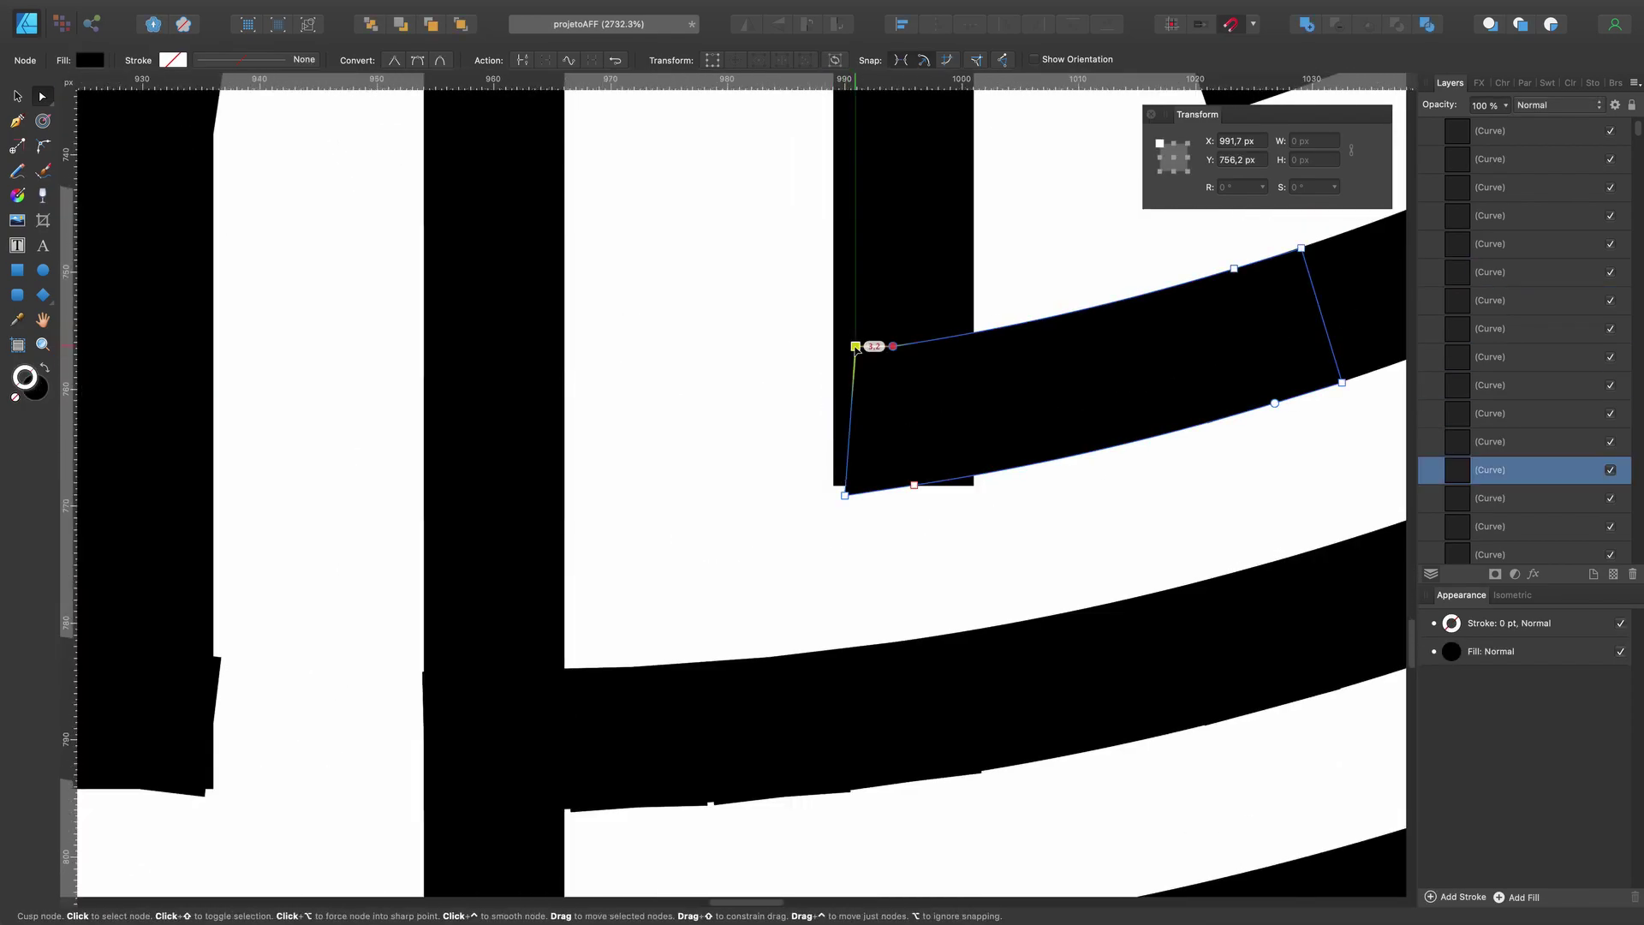
{"action": "left_click", "coordinate": [855, 493]}
{"action": "scroll", "coordinate": [857, 479], "scroll_direction": "down", "scroll_amount": 5}
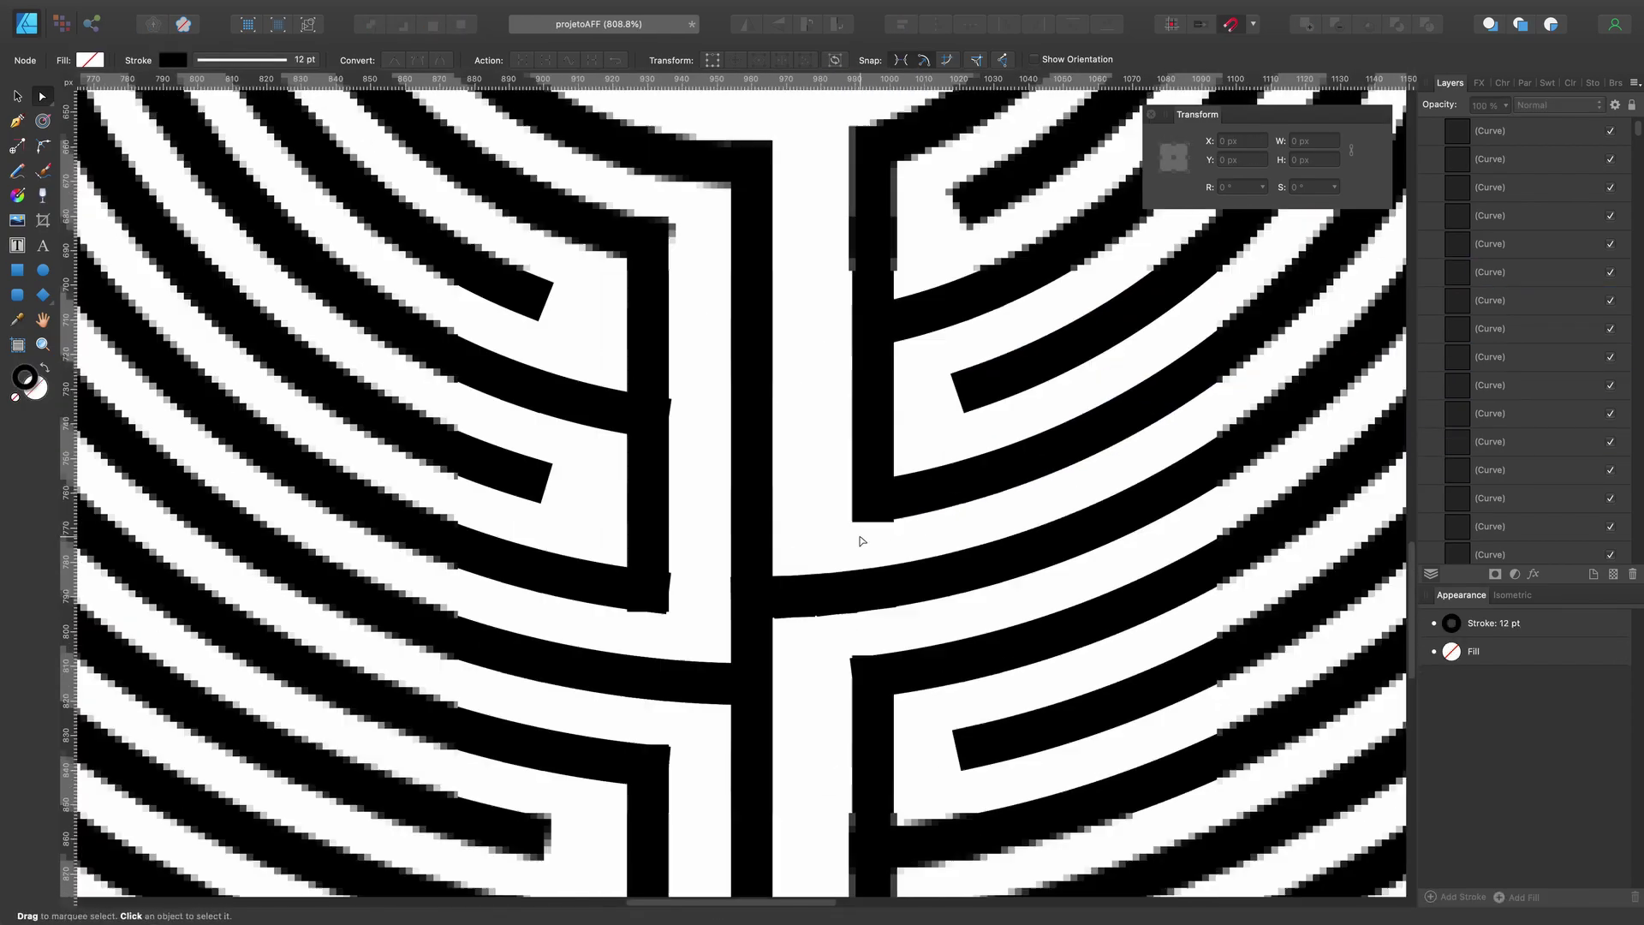
{"action": "scroll", "coordinate": [840, 514], "scroll_direction": "up", "scroll_amount": 5}
{"action": "left_click", "coordinate": [827, 535]}
{"action": "left_click", "coordinate": [788, 514]}
{"action": "left_click", "coordinate": [840, 503]}
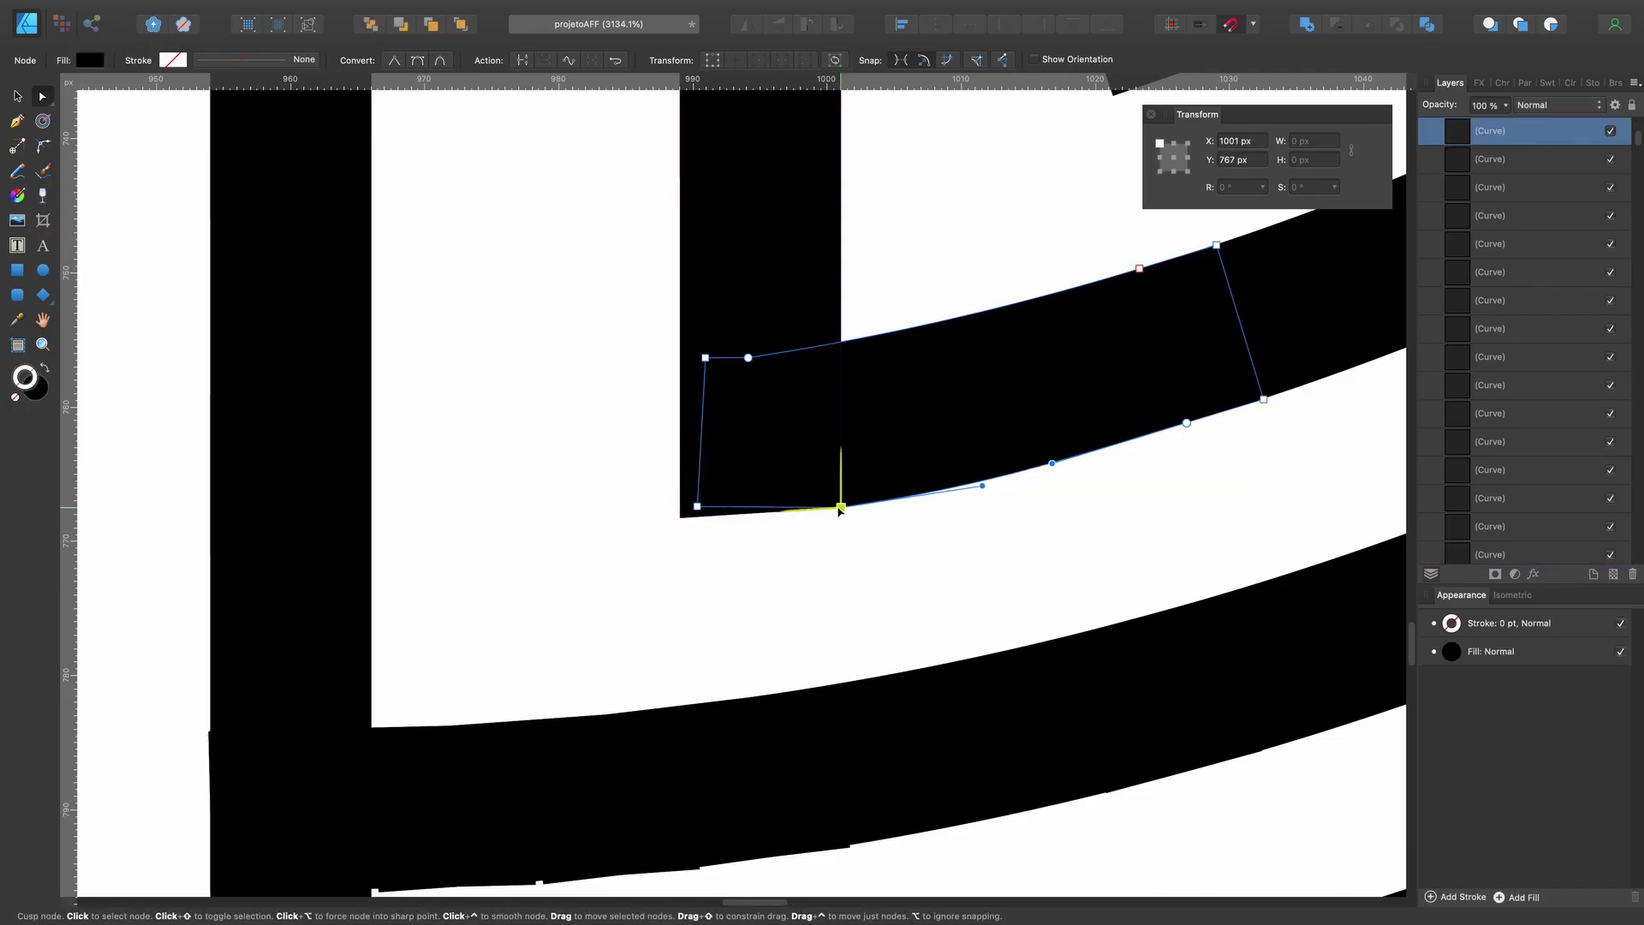
{"action": "scroll", "coordinate": [771, 565], "scroll_direction": "down", "scroll_amount": 5}
{"action": "scroll", "coordinate": [593, 490], "scroll_direction": "up", "scroll_amount": 5}
{"action": "left_click", "coordinate": [781, 454]}
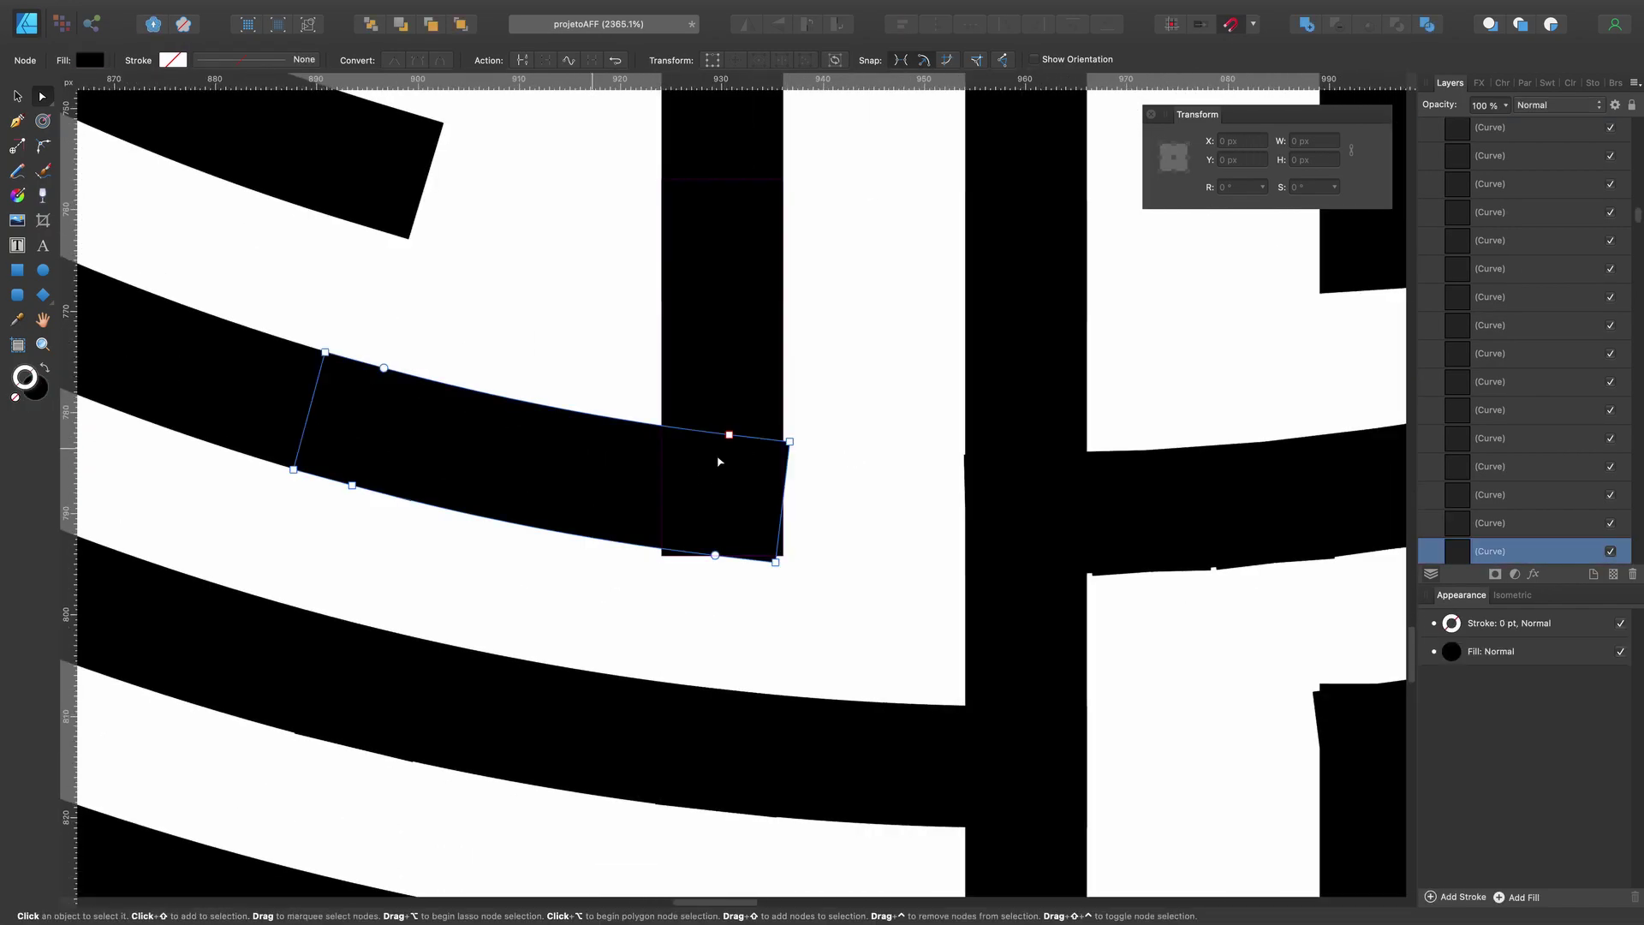
{"action": "left_click", "coordinate": [753, 552]}
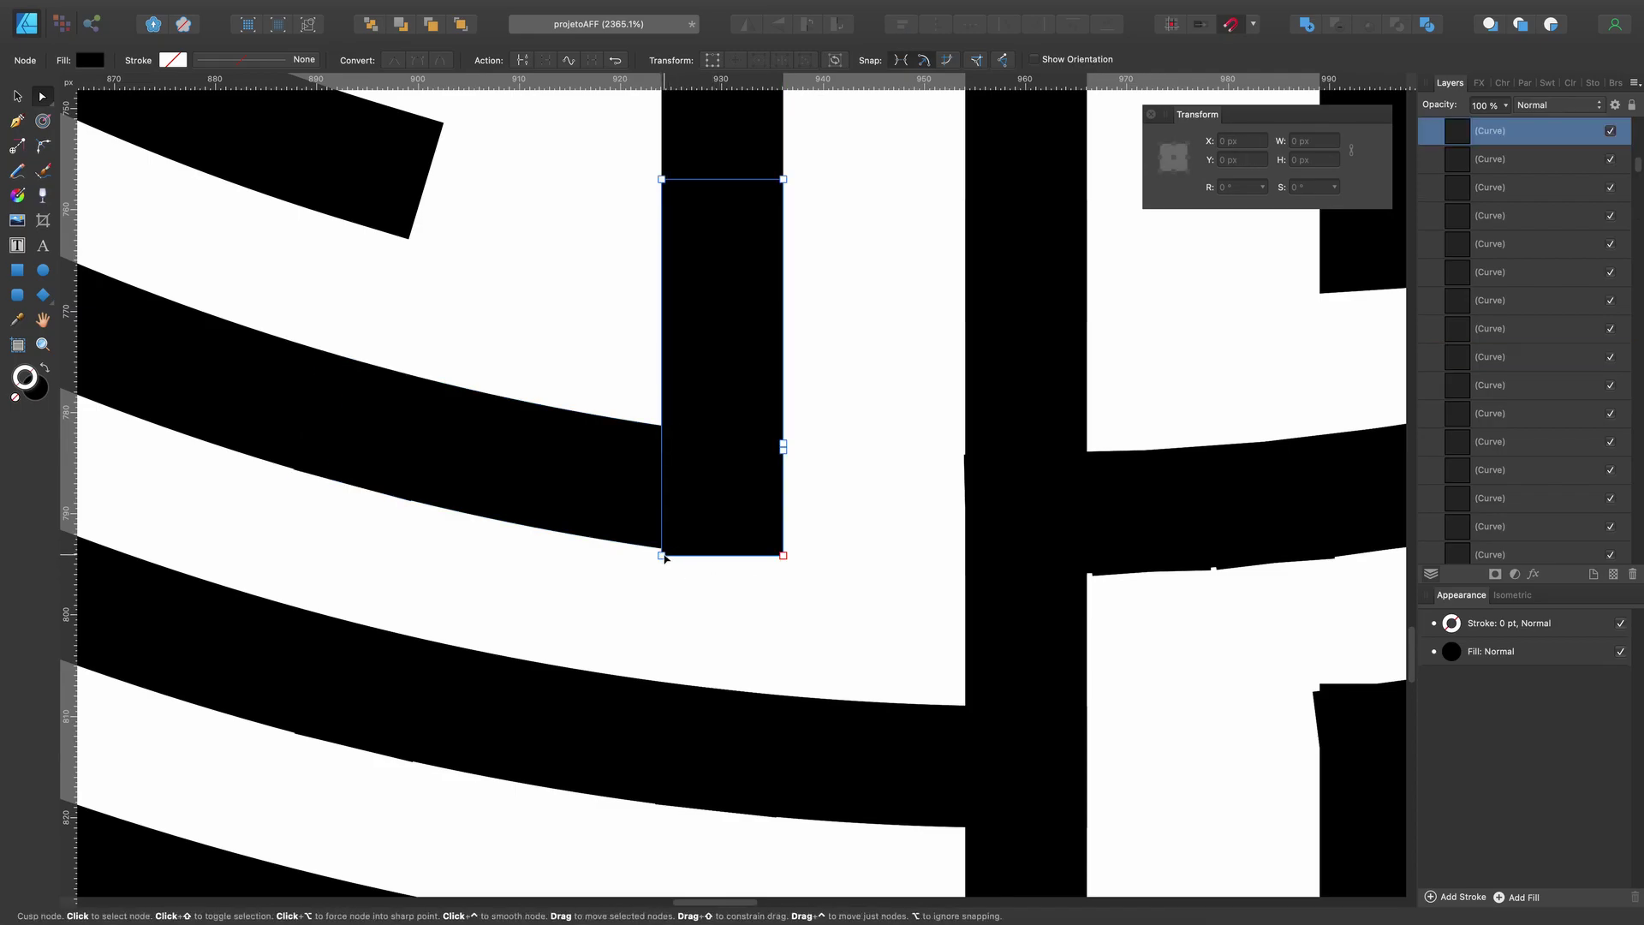
{"action": "left_click", "coordinate": [714, 563]}
{"action": "scroll", "coordinate": [713, 563], "scroll_direction": "up", "scroll_amount": 3}
{"action": "left_click", "coordinate": [716, 552]}
{"action": "left_click", "coordinate": [676, 592]}
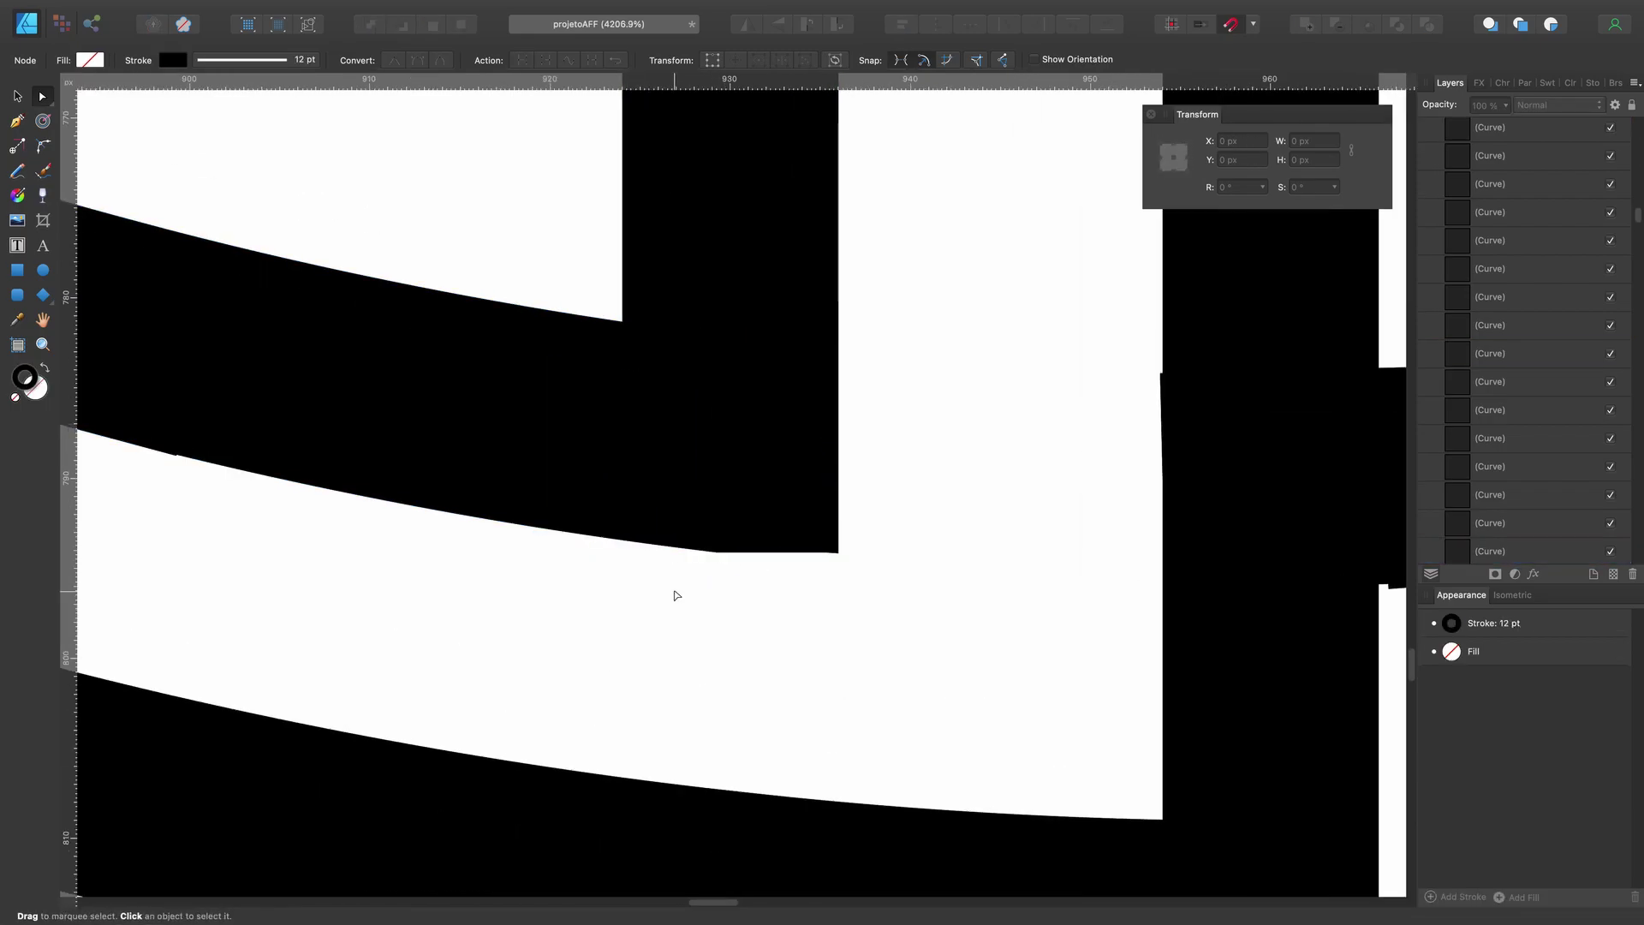
{"action": "scroll", "coordinate": [675, 591], "scroll_direction": "down", "scroll_amount": 5}
{"action": "scroll", "coordinate": [708, 286], "scroll_direction": "up", "scroll_amount": 5}
{"action": "left_click", "coordinate": [707, 286]}
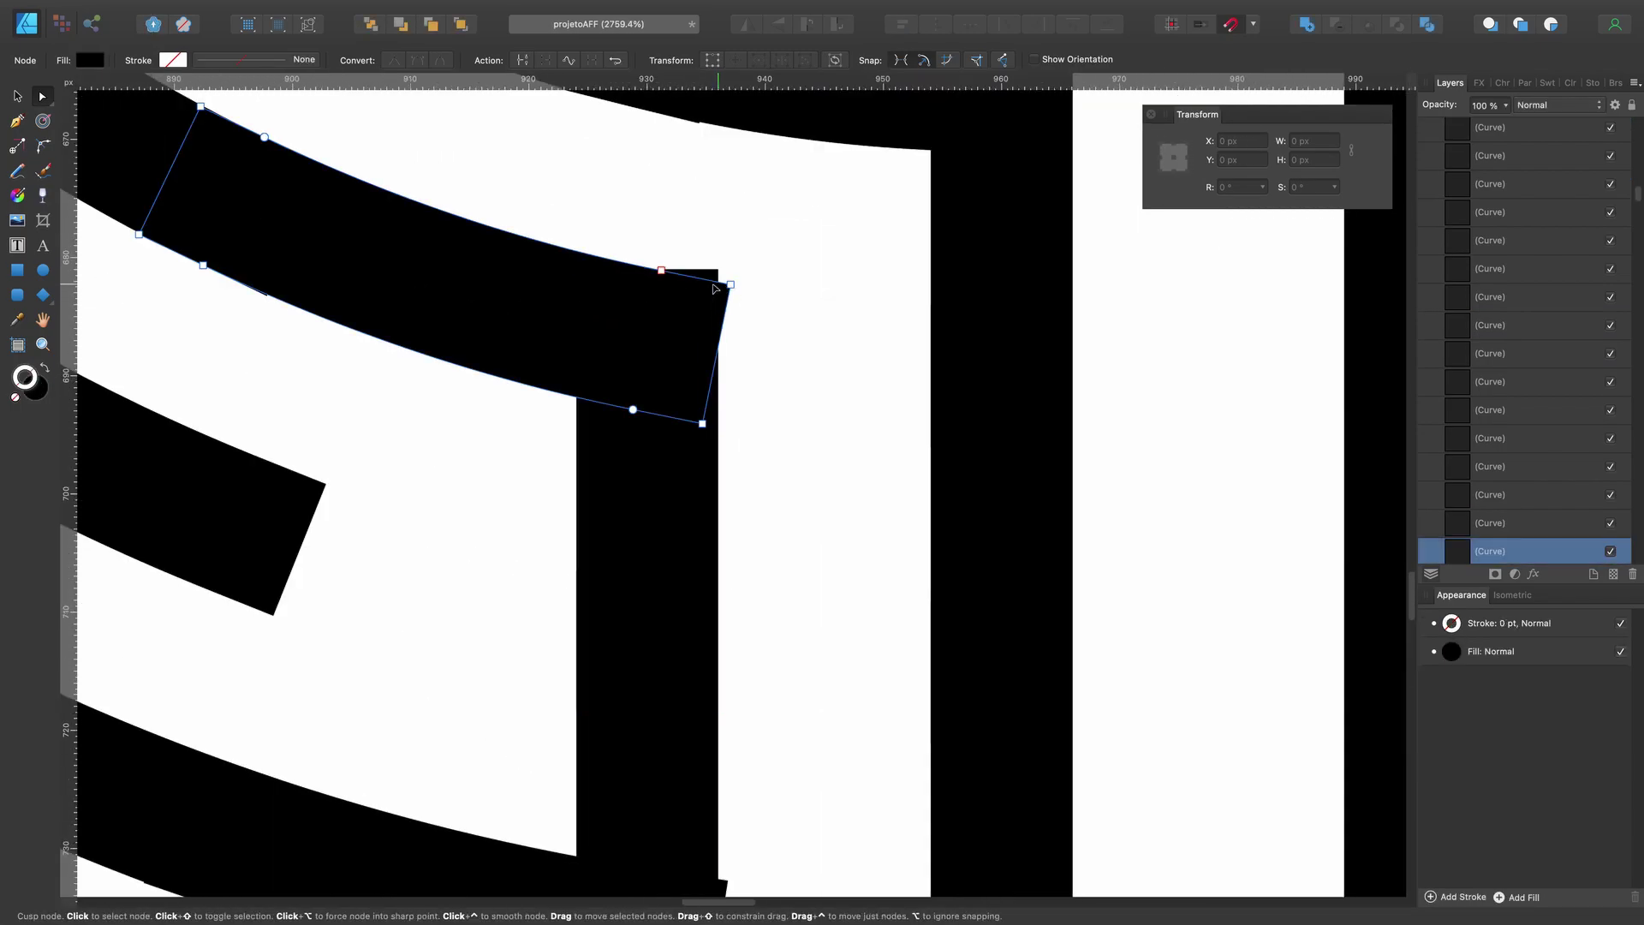
{"action": "left_click", "coordinate": [728, 301]}
{"action": "scroll", "coordinate": [755, 368], "scroll_direction": "up", "scroll_amount": 1}
{"action": "scroll", "coordinate": [796, 459], "scroll_direction": "down", "scroll_amount": 2}
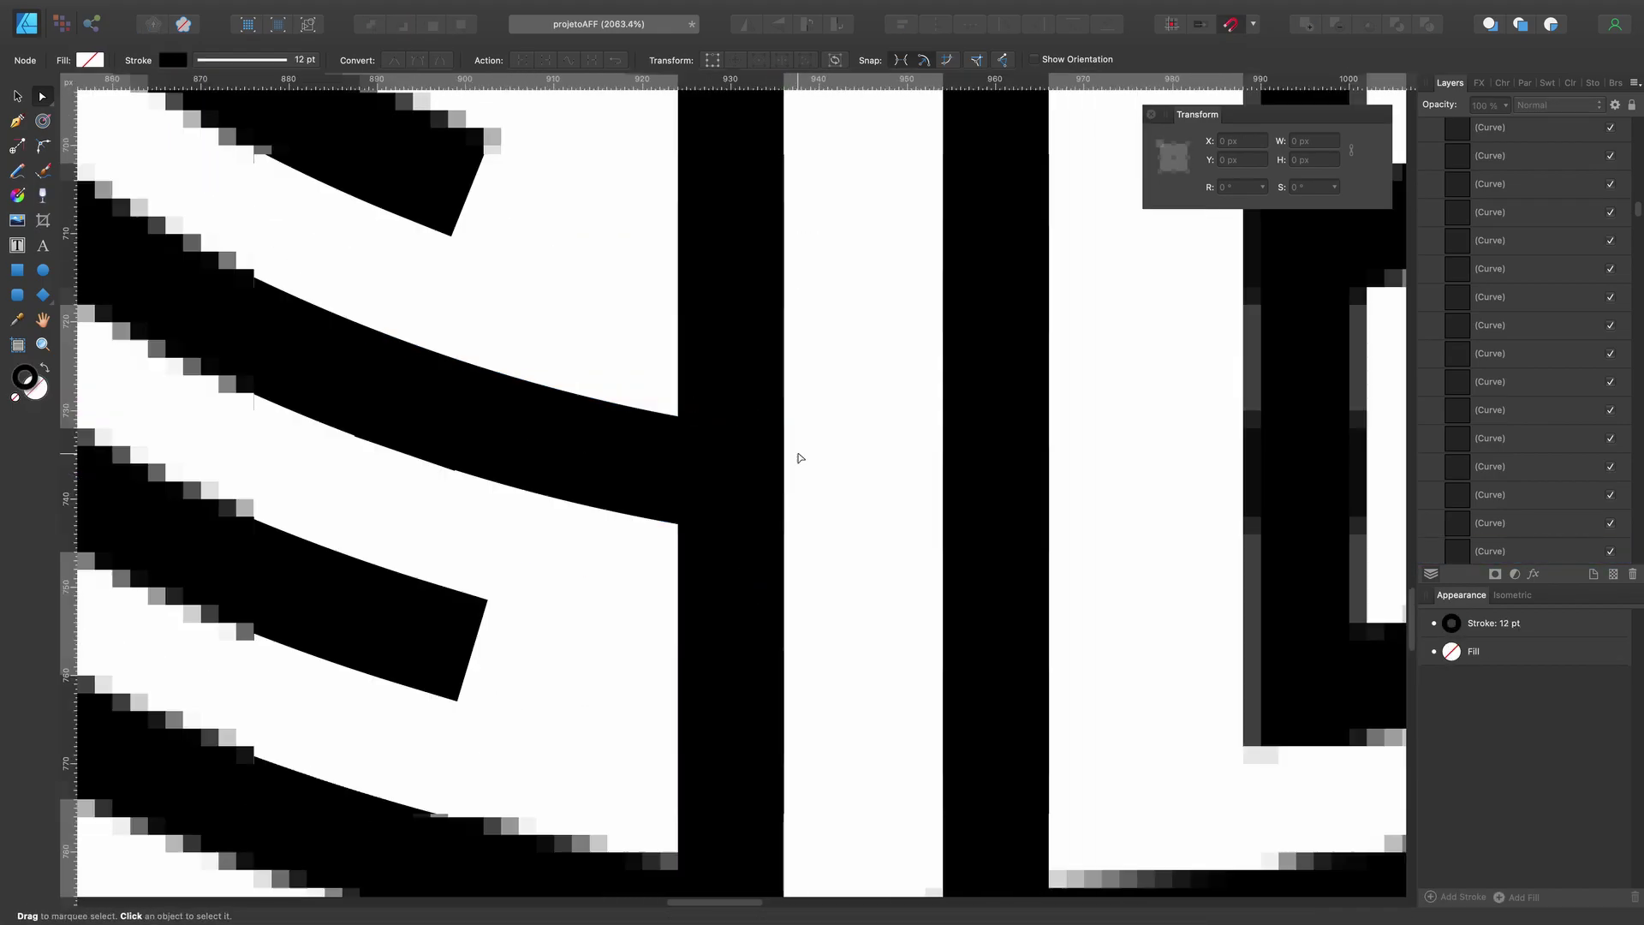
{"action": "scroll", "coordinate": [771, 202], "scroll_direction": "up", "scroll_amount": 4}
{"action": "left_click", "coordinate": [791, 171]}
{"action": "scroll", "coordinate": [792, 256], "scroll_direction": "down", "scroll_amount": 5}
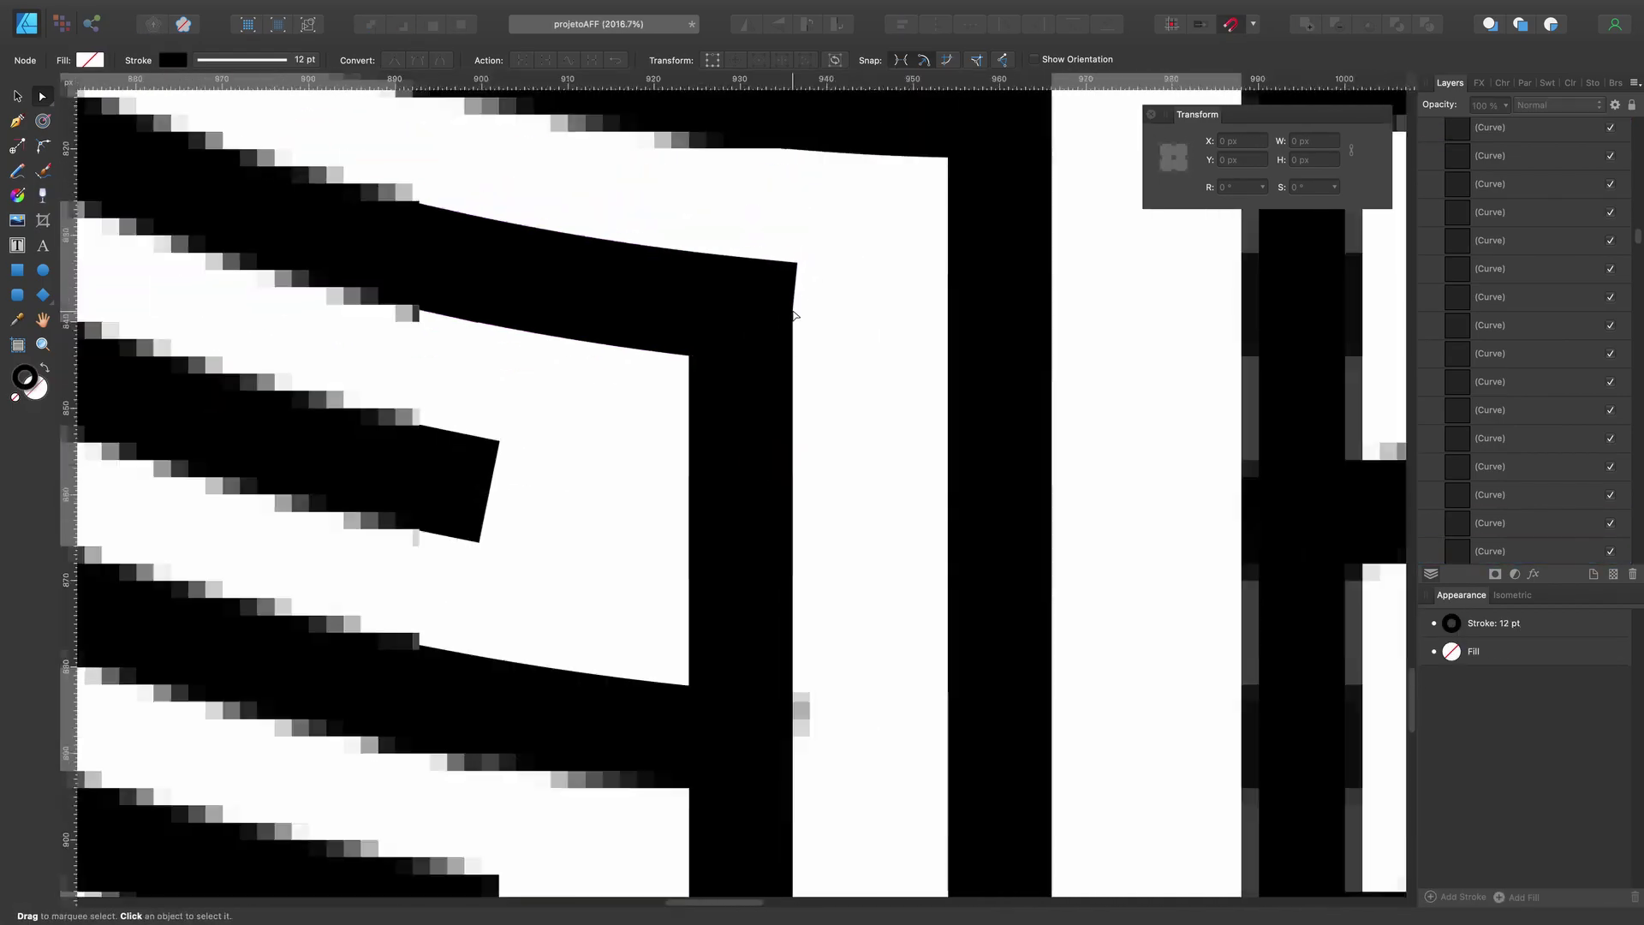
{"action": "left_click", "coordinate": [820, 434]}
{"action": "scroll", "coordinate": [820, 435], "scroll_direction": "up", "scroll_amount": 3}
{"action": "left_click", "coordinate": [821, 434]}
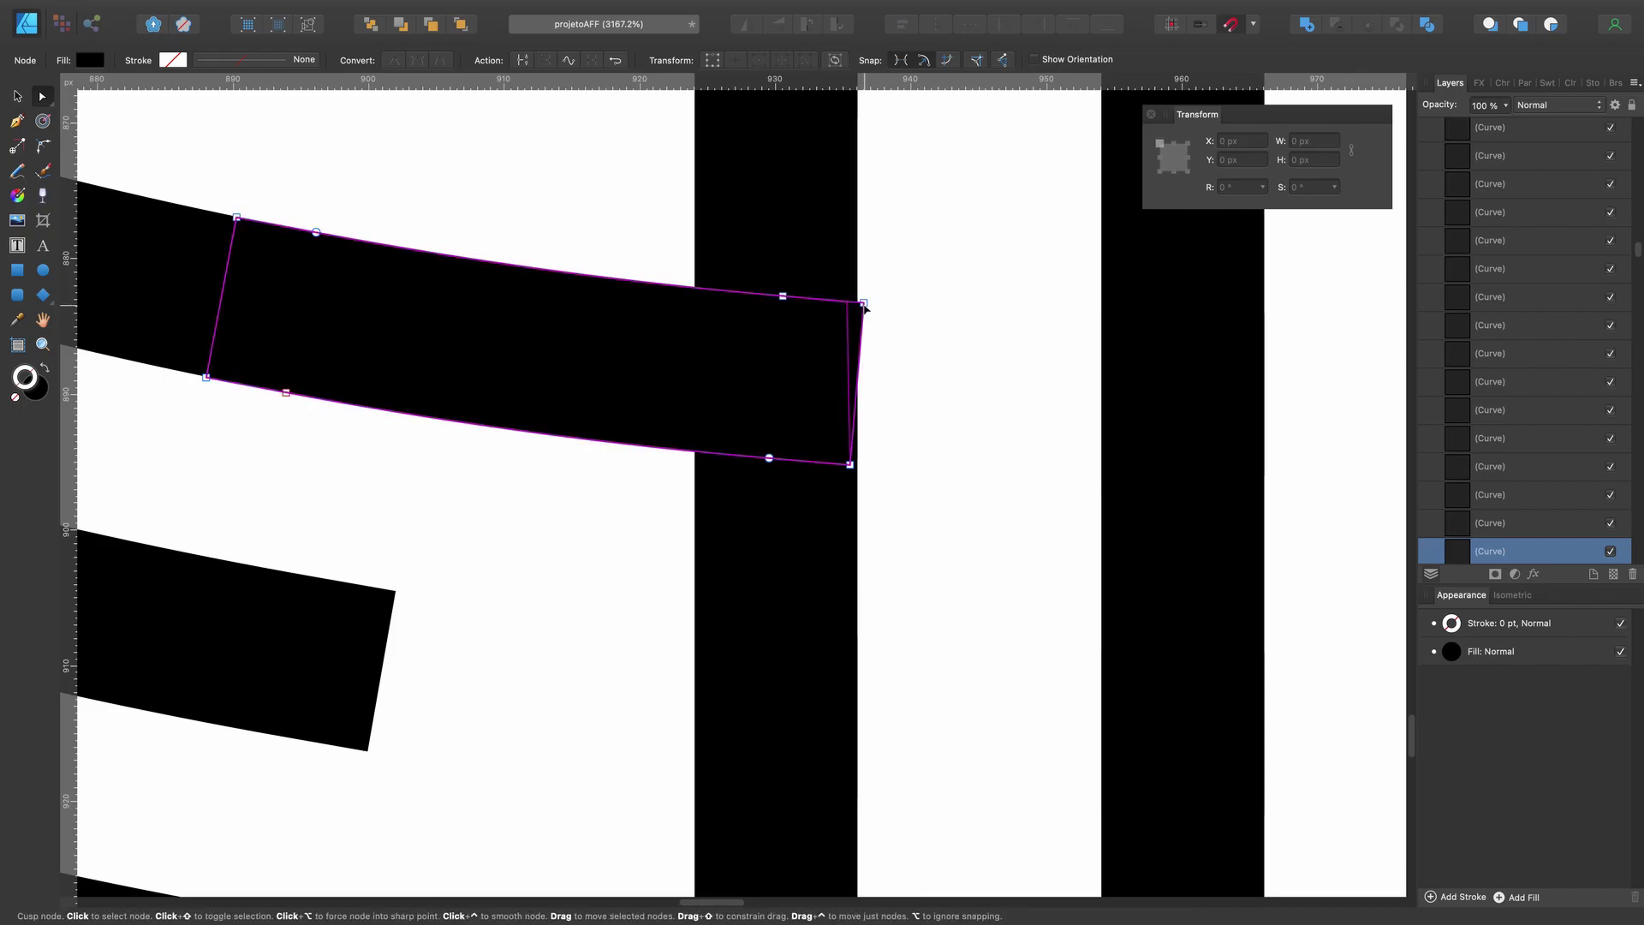
{"action": "scroll", "coordinate": [856, 432], "scroll_direction": "down", "scroll_amount": 3}
{"action": "scroll", "coordinate": [895, 429], "scroll_direction": "up", "scroll_amount": 4}
{"action": "left_click", "coordinate": [695, 432]}
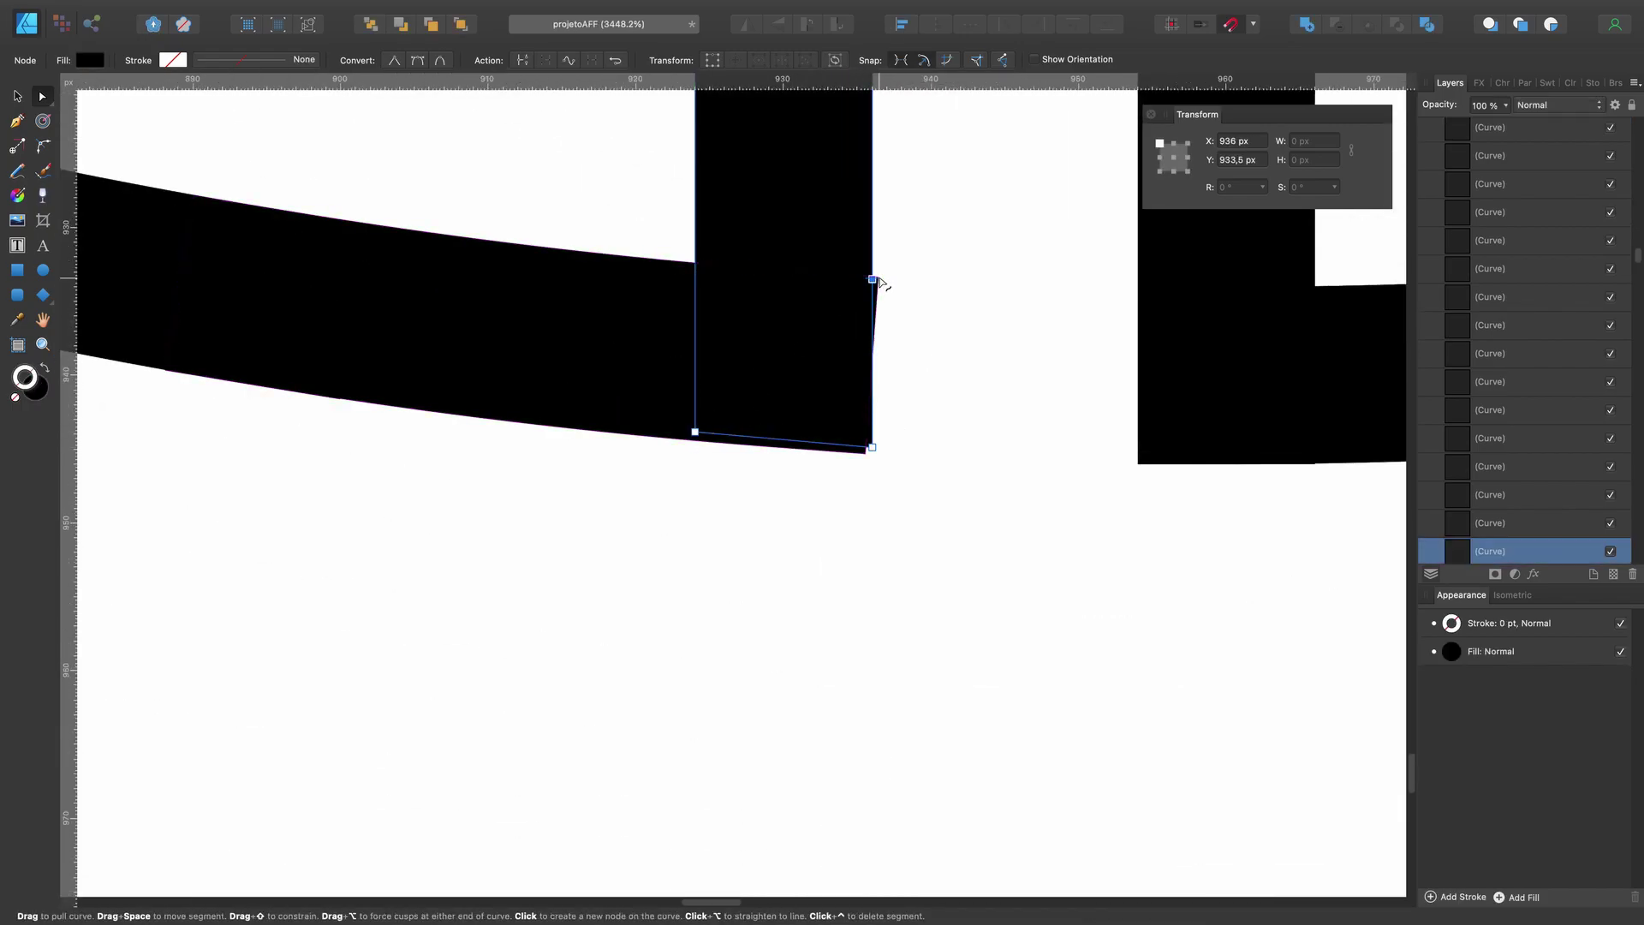
{"action": "left_click", "coordinate": [873, 274]}
{"action": "left_click", "coordinate": [872, 447]}
{"action": "scroll", "coordinate": [883, 476], "scroll_direction": "up", "scroll_amount": 3}
{"action": "scroll", "coordinate": [878, 492], "scroll_direction": "up", "scroll_amount": 2}
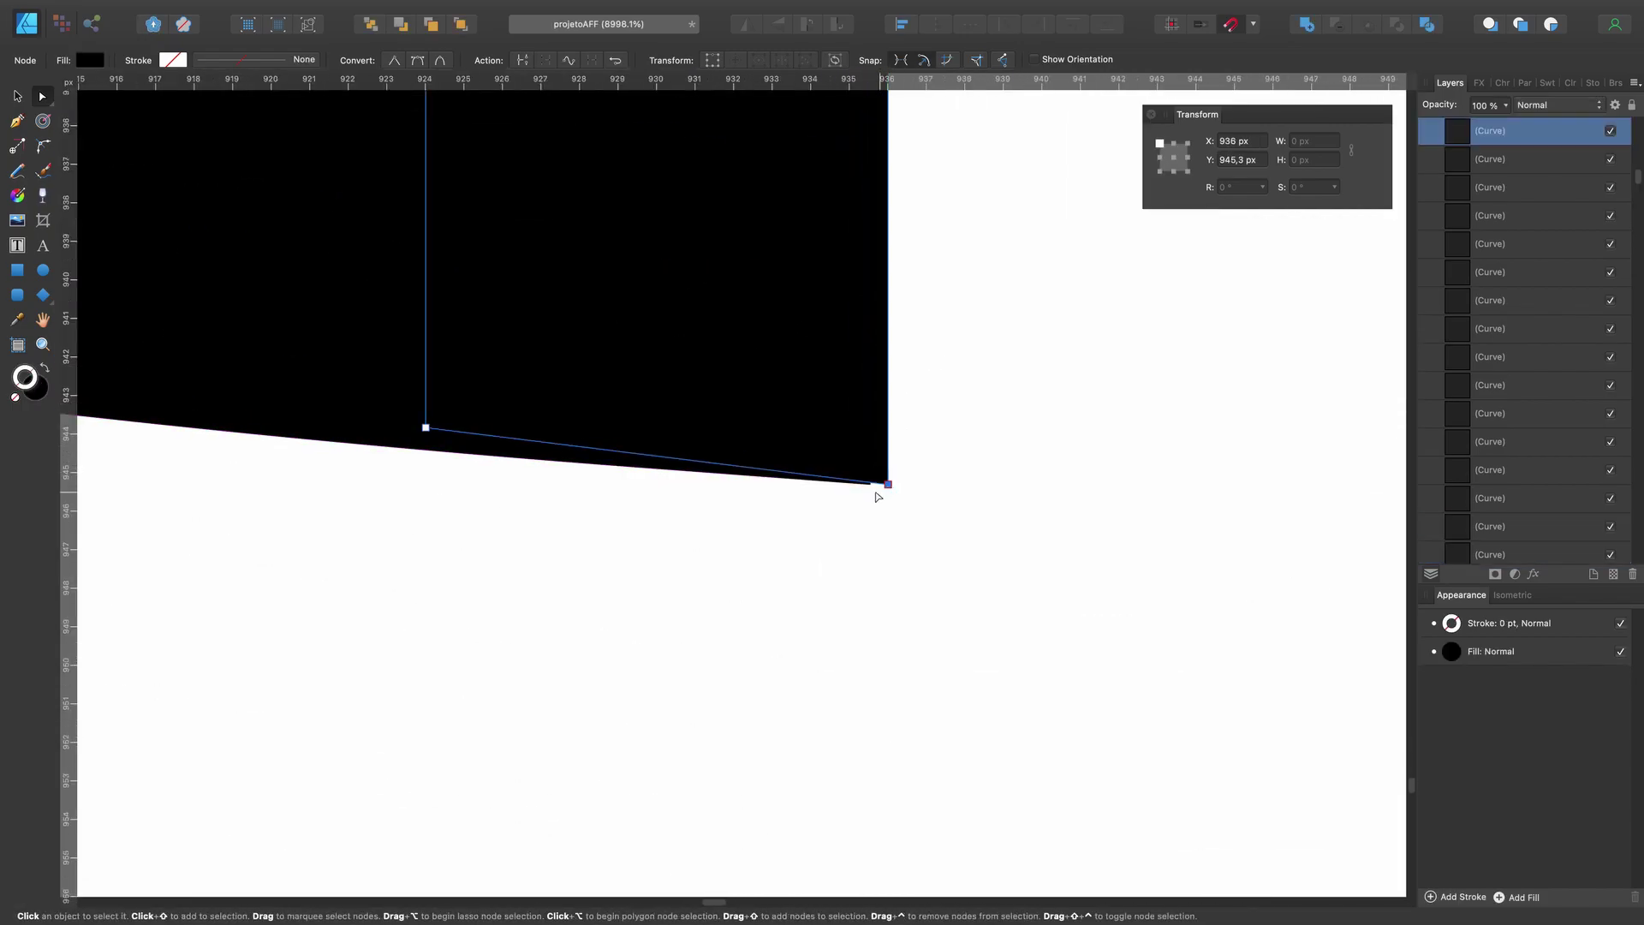
{"action": "left_click", "coordinate": [875, 495]}
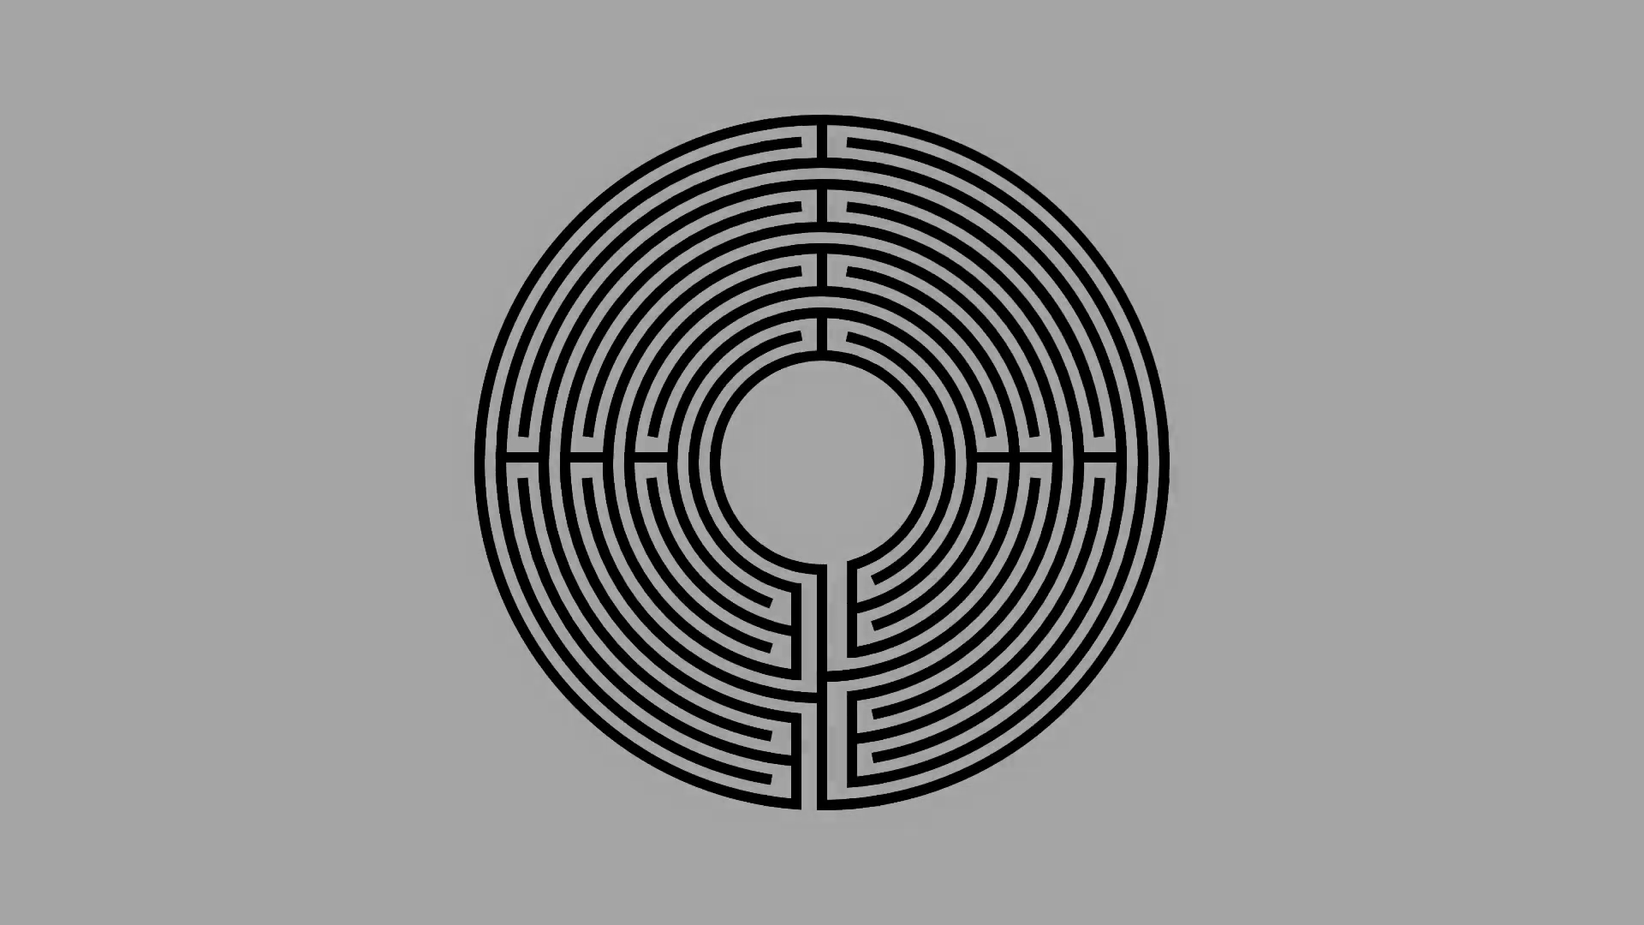